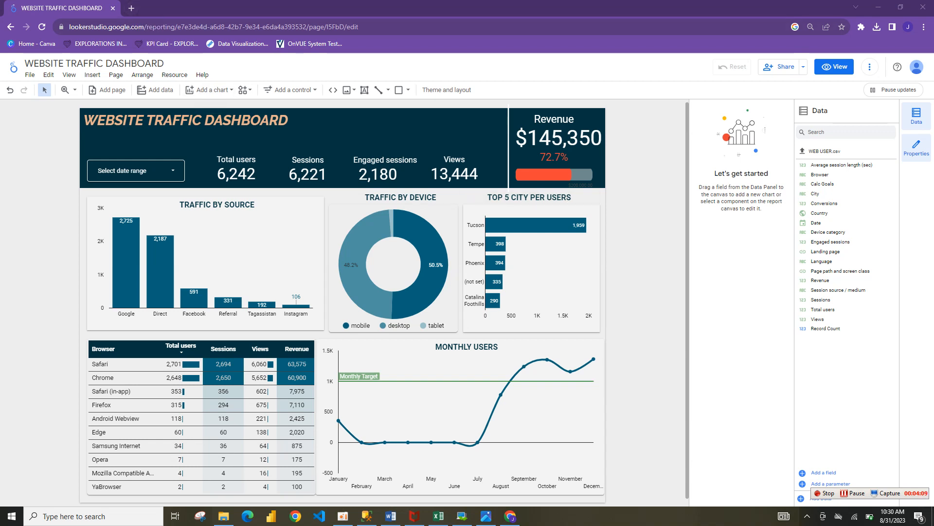
Search the web for Looker Studio in a new browser tab and open its sign-in page from the results
{"action": "left_click", "coordinate": [131, 8]}
{"action": "type", "text": "goo"}
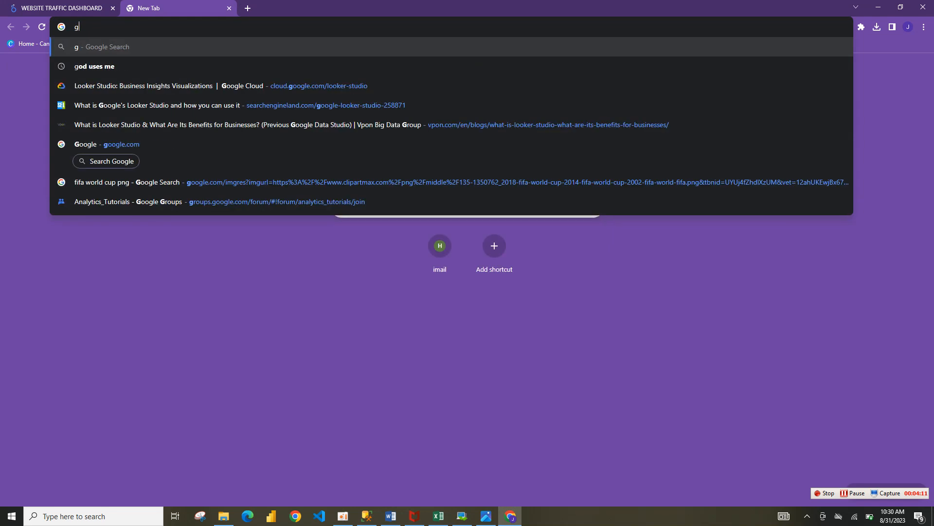
{"action": "key", "text": "BackSpace"}
{"action": "key", "text": "BackSpace"}
{"action": "key", "text": "BackSpace"}
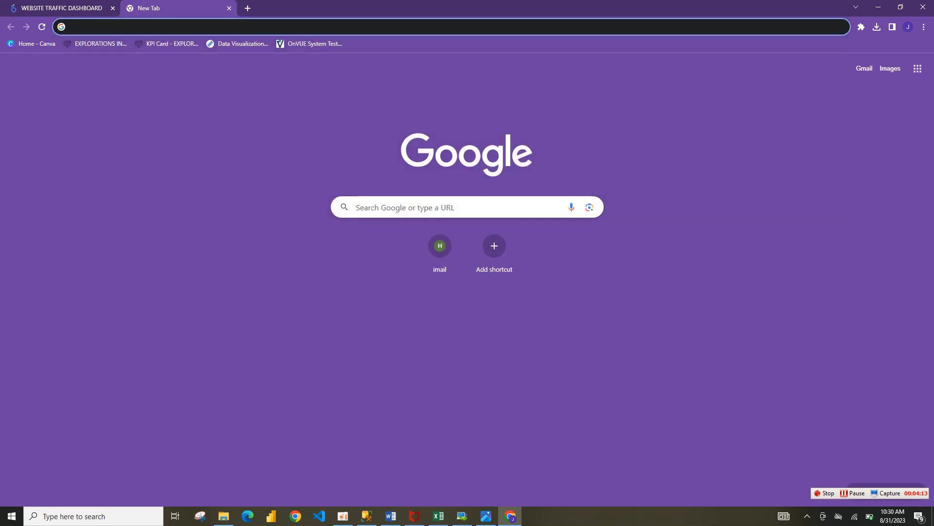
{"action": "type", "text": "looker"}
{"action": "key", "text": "Return"}
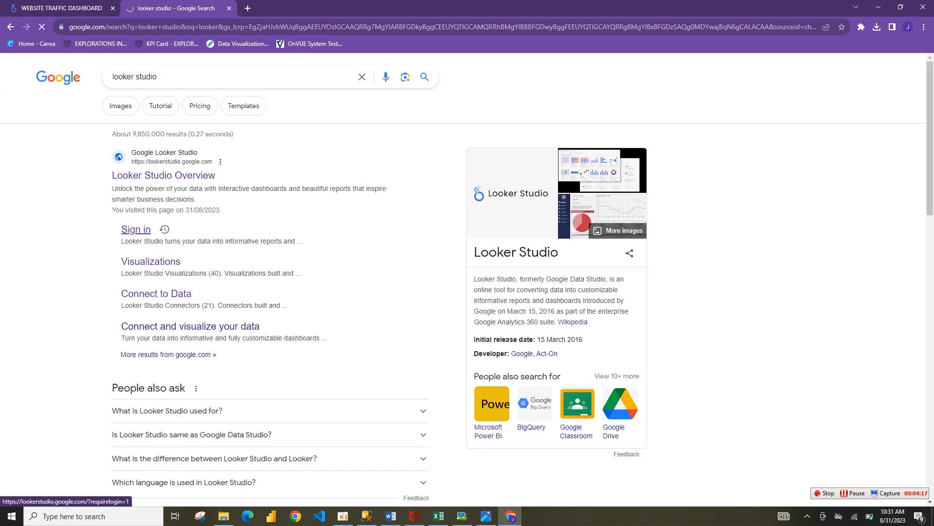
{"action": "left_click", "coordinate": [136, 230]}
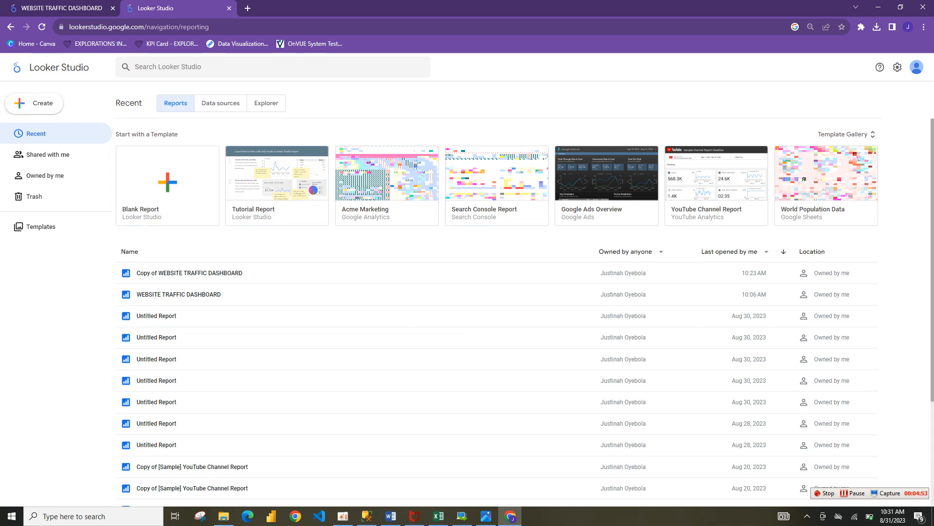
Review the recent data sources, explorers and reports, and look over the template gallery
{"action": "left_click", "coordinate": [220, 103]}
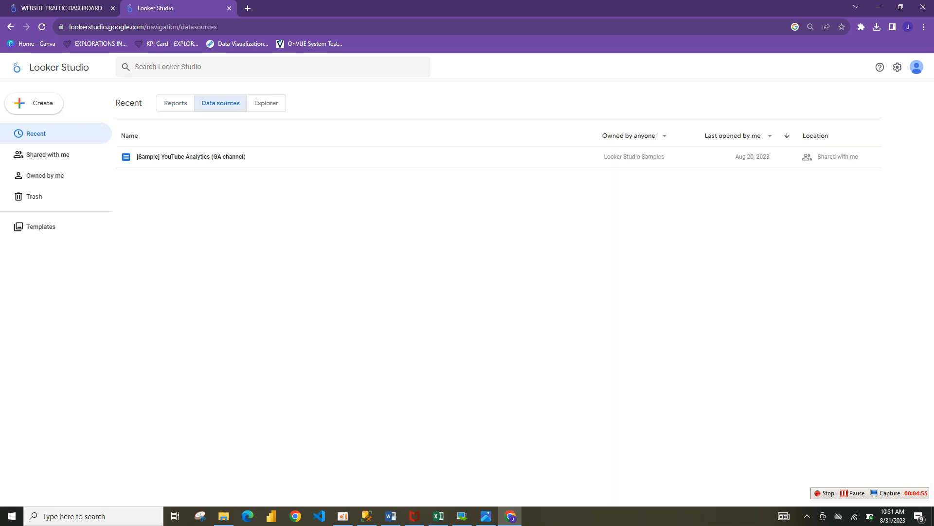
{"action": "left_click", "coordinate": [267, 103]}
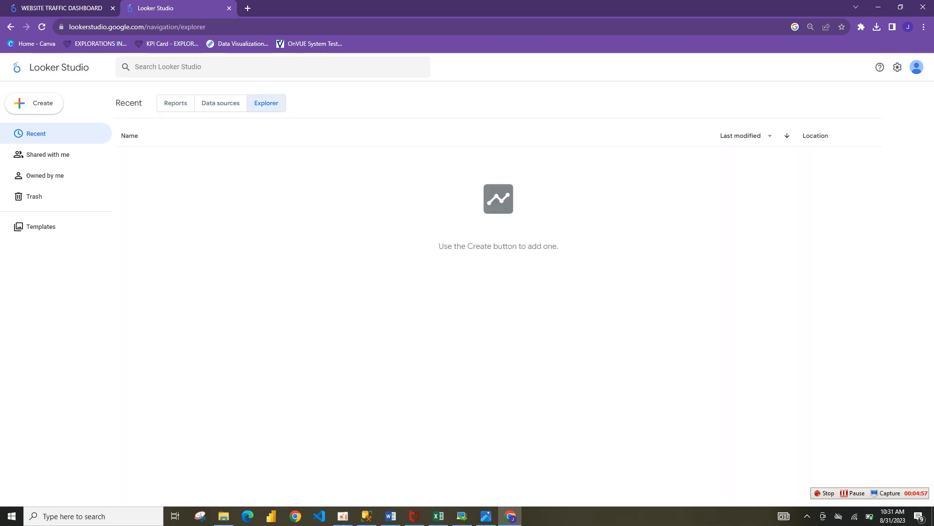
{"action": "left_click", "coordinate": [175, 103]}
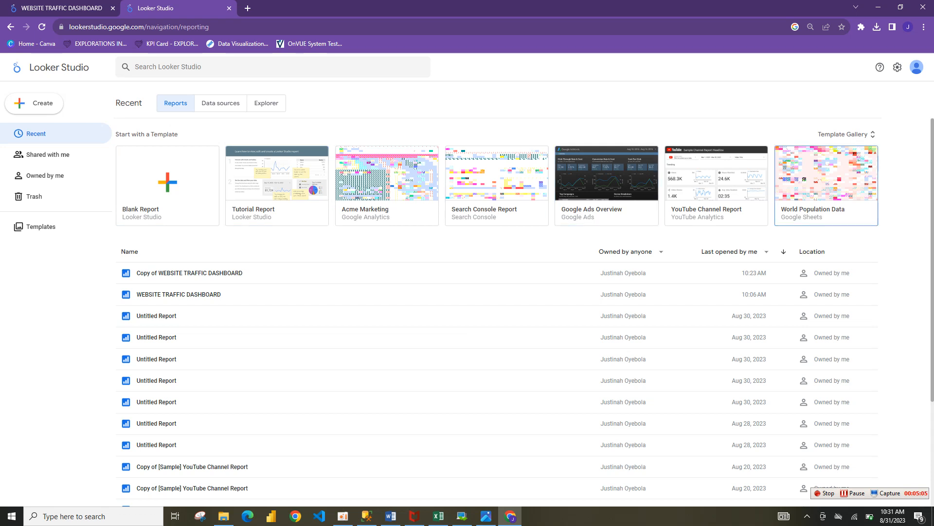
{"action": "left_click", "coordinate": [846, 133]}
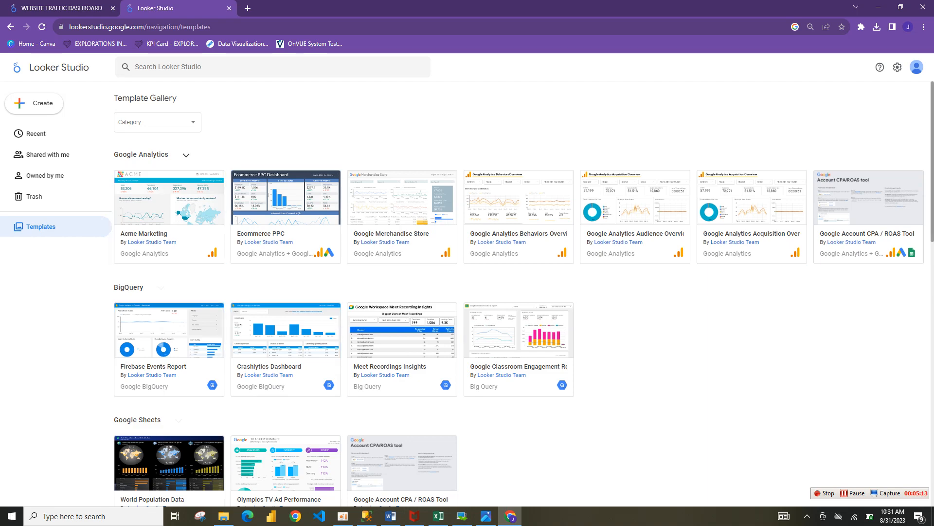
{"action": "mouse_move", "coordinate": [932, 156]}
{"action": "left_mouse_down"}
{"action": "mouse_move", "coordinate": [932, 413]}
{"action": "mouse_move", "coordinate": [932, 156]}
{"action": "left_mouse_up"}
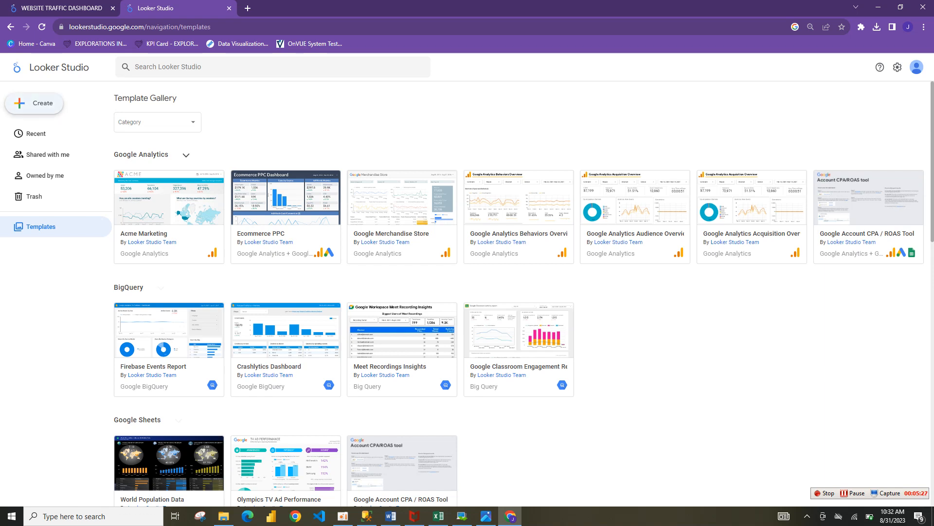
Create a new blank report
{"action": "left_click", "coordinate": [33, 103]}
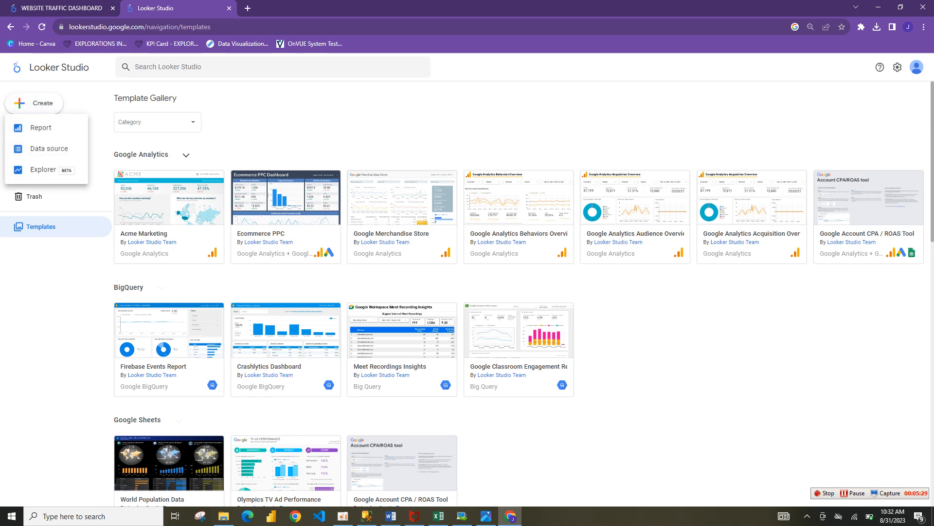
{"action": "left_click", "coordinate": [41, 128]}
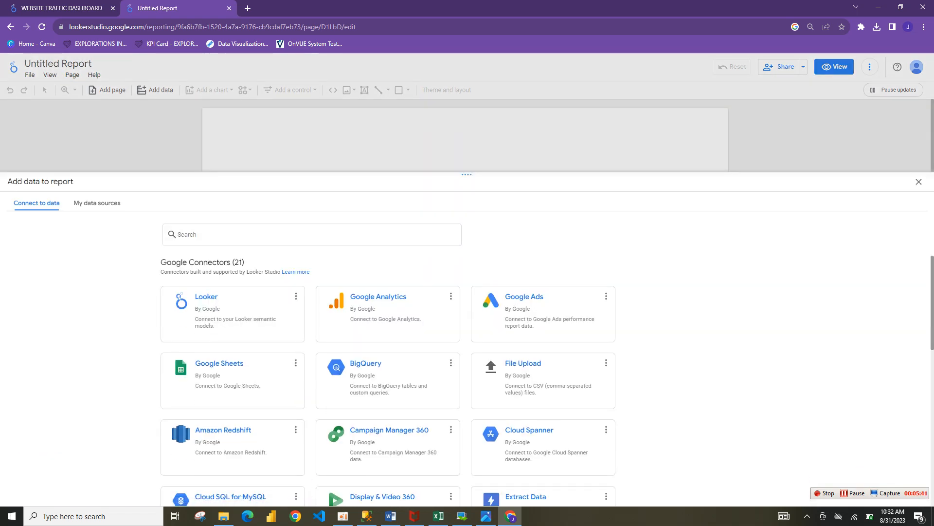
Examine the Google and partner connectors available for adding data to the report
{"action": "scroll", "coordinate": [467, 381], "scroll_direction": "down", "scroll_amount": 9}
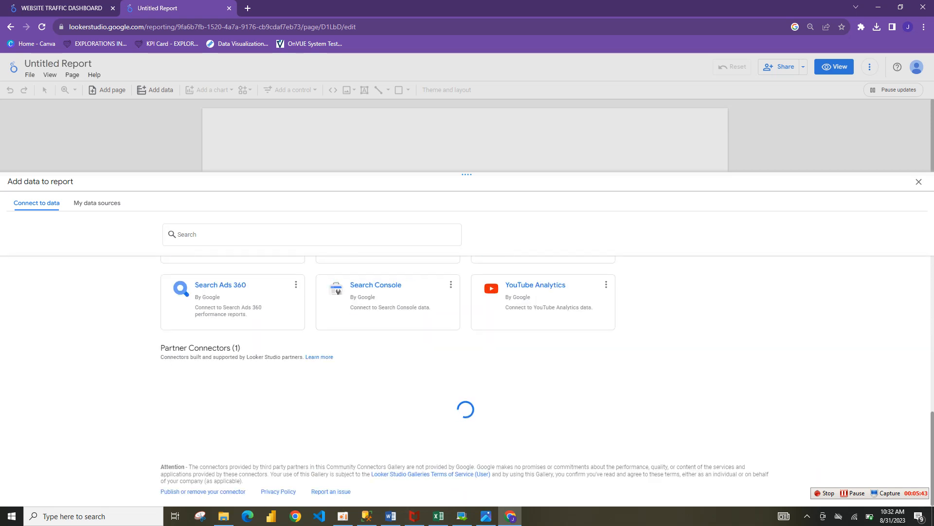
{"action": "scroll", "coordinate": [467, 380], "scroll_direction": "up", "scroll_amount": 9}
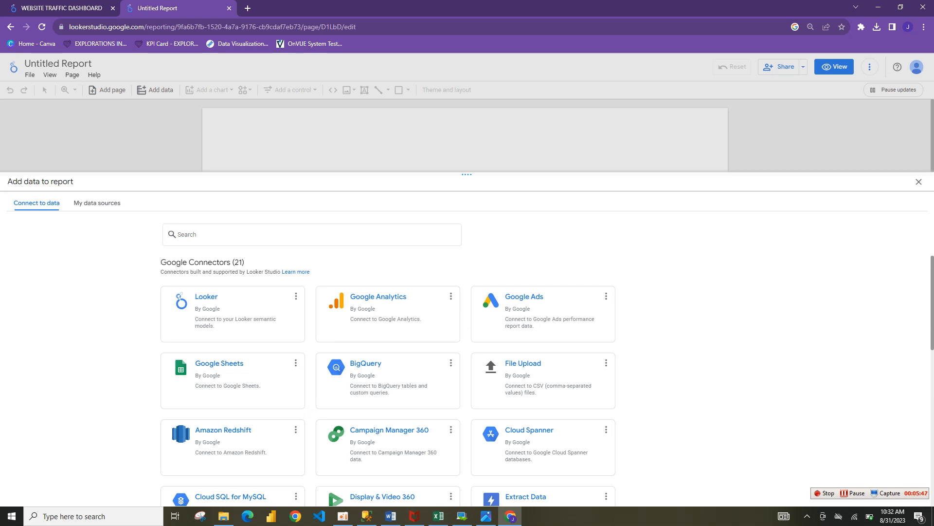
{"action": "scroll", "coordinate": [388, 380], "scroll_direction": "down", "scroll_amount": 5}
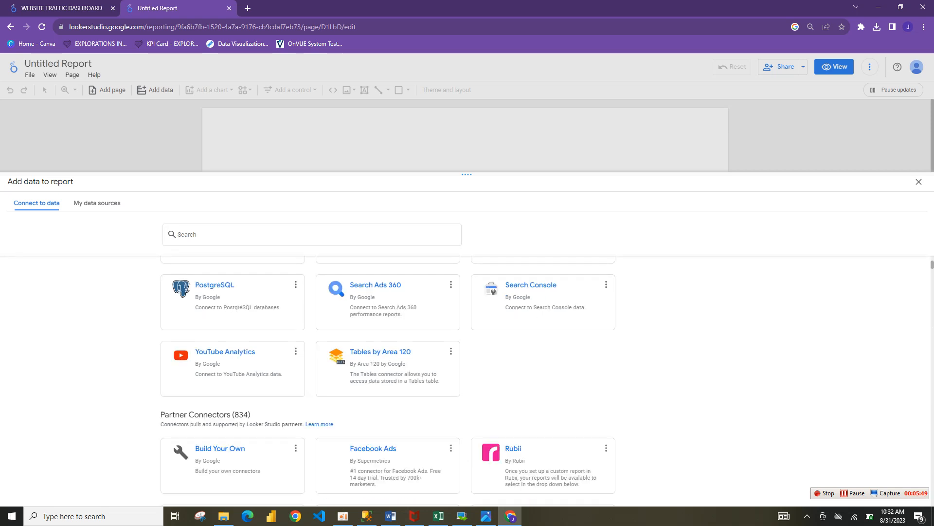
{"action": "scroll", "coordinate": [388, 379], "scroll_direction": "down", "scroll_amount": 15}
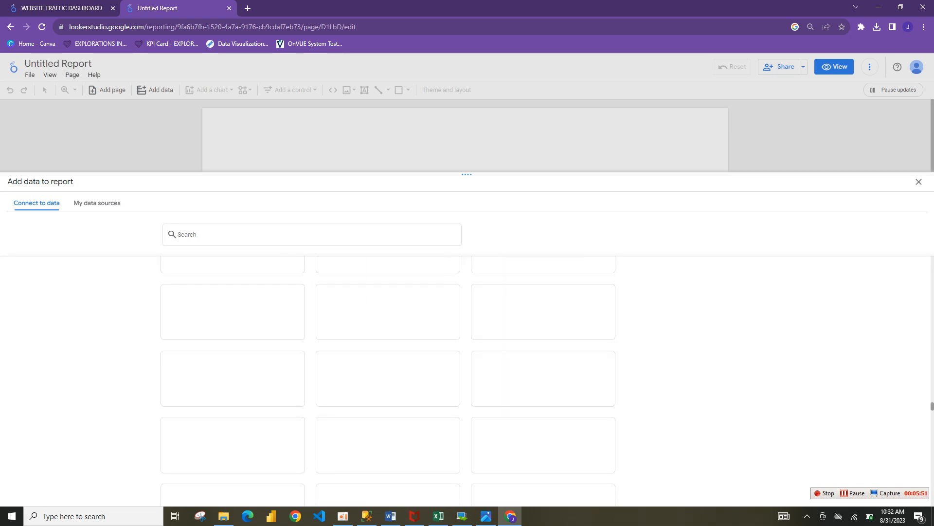
{"action": "scroll", "coordinate": [388, 380], "scroll_direction": "down", "scroll_amount": 5}
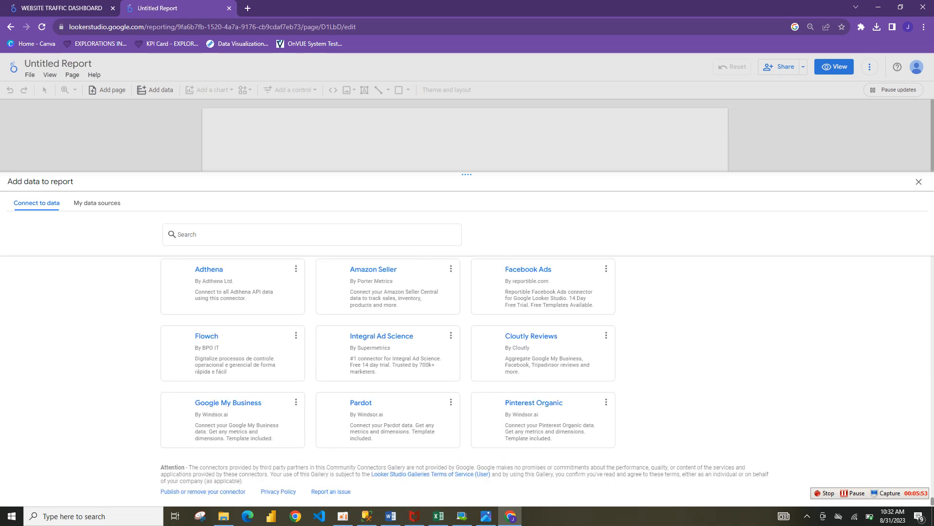
{"action": "scroll", "coordinate": [388, 380], "scroll_direction": "down", "scroll_amount": 10}
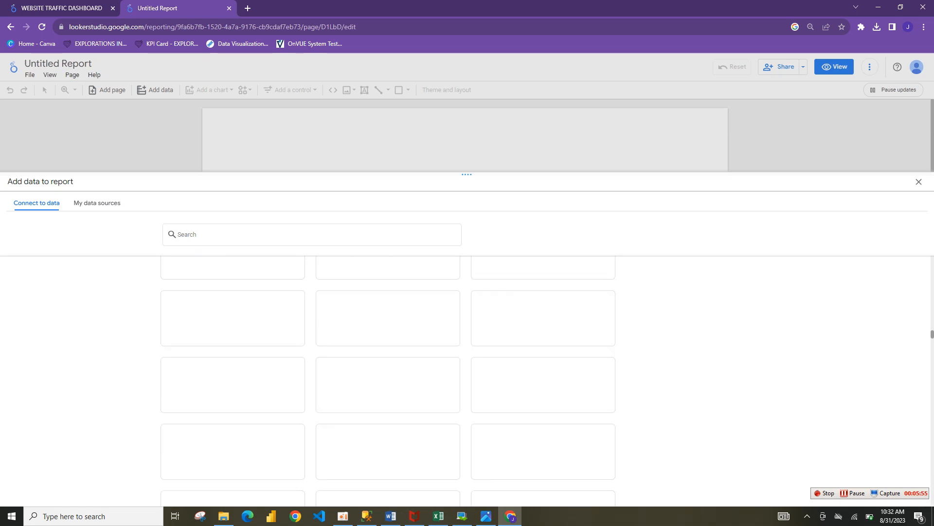
{"action": "left_click_drag", "start_coordinate": [932, 298], "coordinate": [932, 260]}
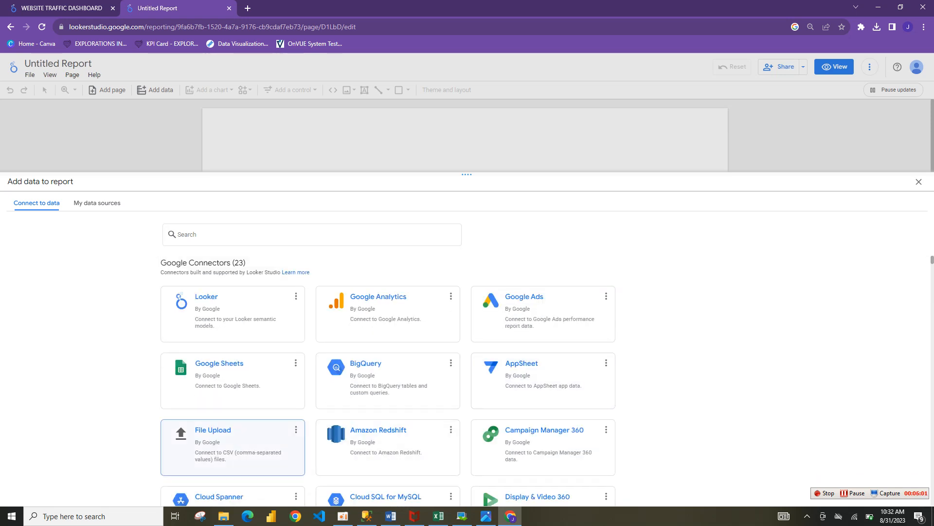
{"action": "left_click_drag", "start_coordinate": [351, 386], "coordinate": [386, 319]}
{"action": "left_click", "coordinate": [669, 336]}
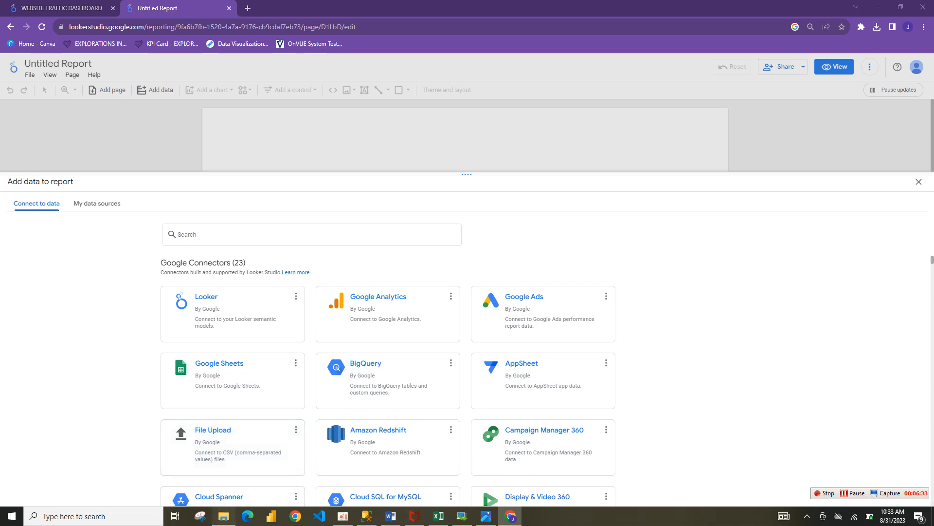
Switch to File Explorer and open the WEB USER workbook in Excel from the recent files
{"action": "left_click", "coordinate": [223, 516]}
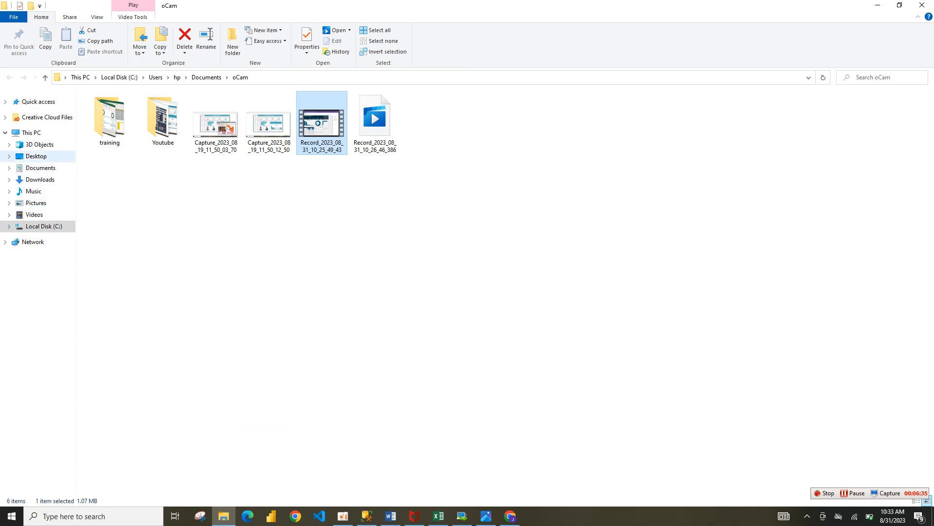
{"action": "left_click", "coordinate": [37, 156]}
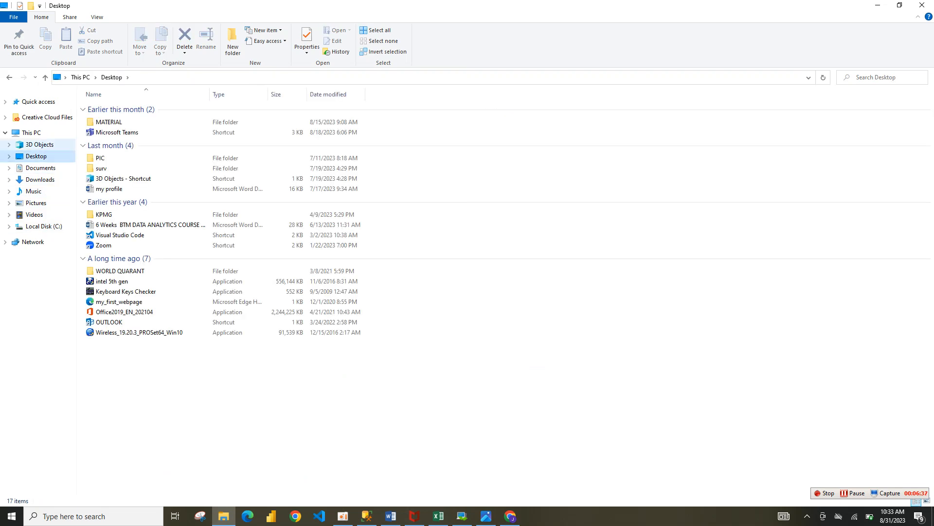
{"action": "left_click", "coordinate": [39, 102]}
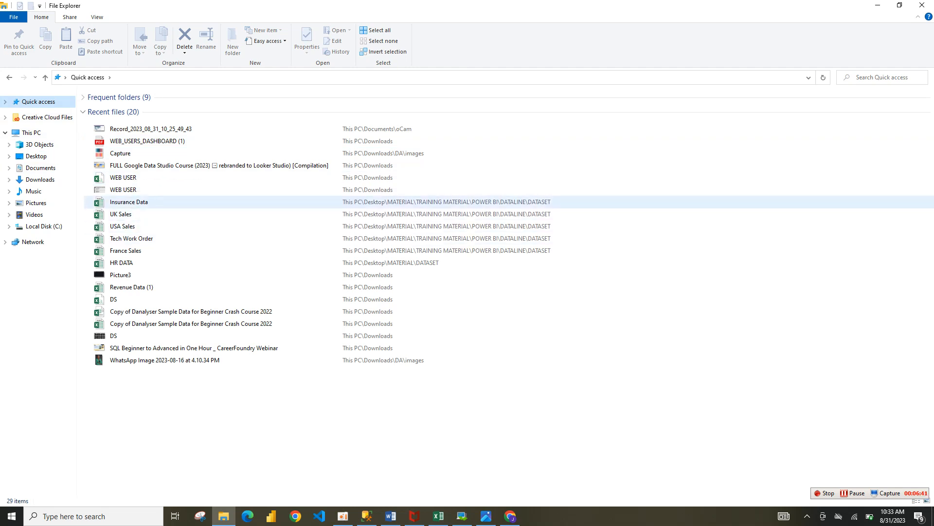
{"action": "left_click", "coordinate": [123, 190]}
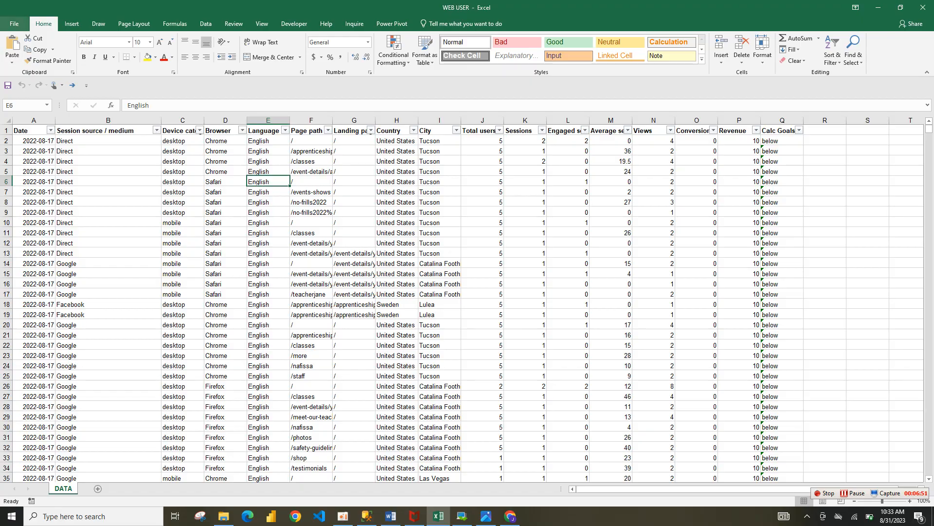
Choose CSV UTF-8 (Comma delimited) as the format for saving a copy of the WEB USER workbook, and cancel without saving
{"action": "left_click", "coordinate": [14, 23]}
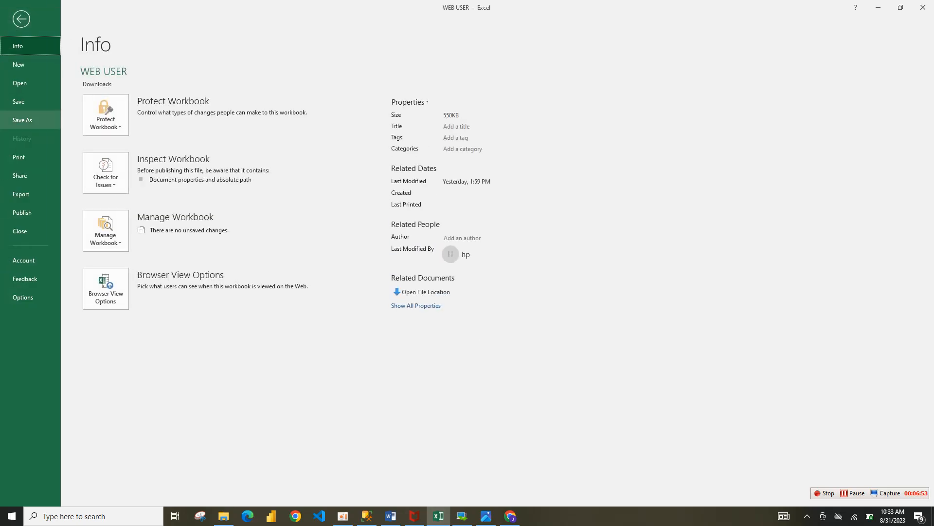
{"action": "left_click", "coordinate": [22, 120]}
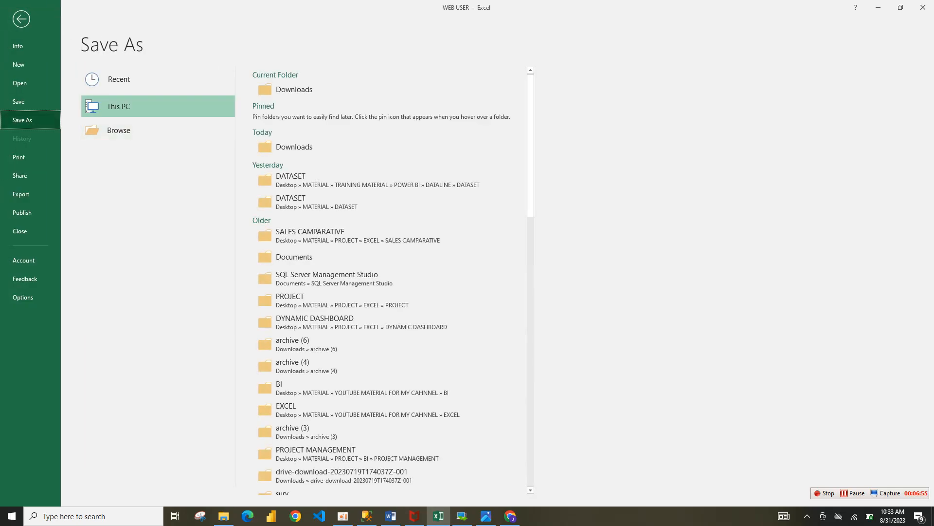
{"action": "left_click", "coordinate": [127, 106]}
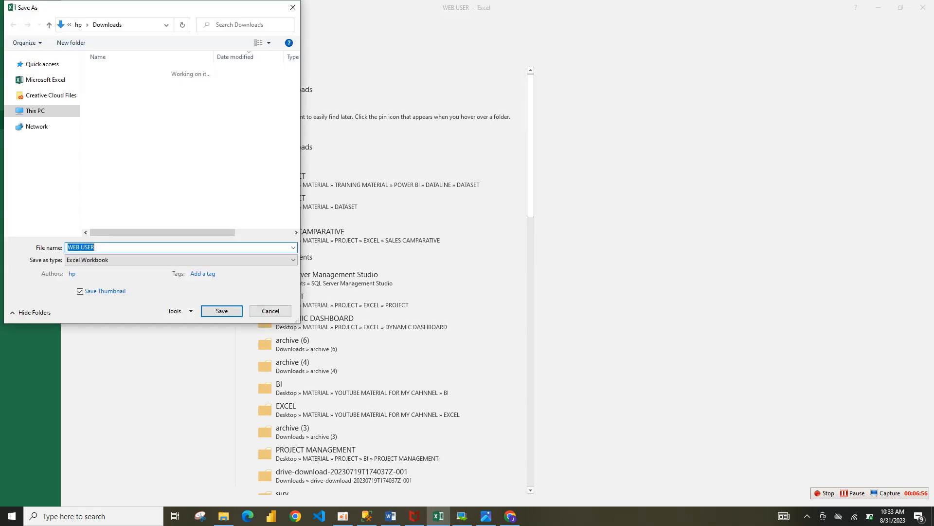
{"action": "left_click", "coordinate": [181, 260]}
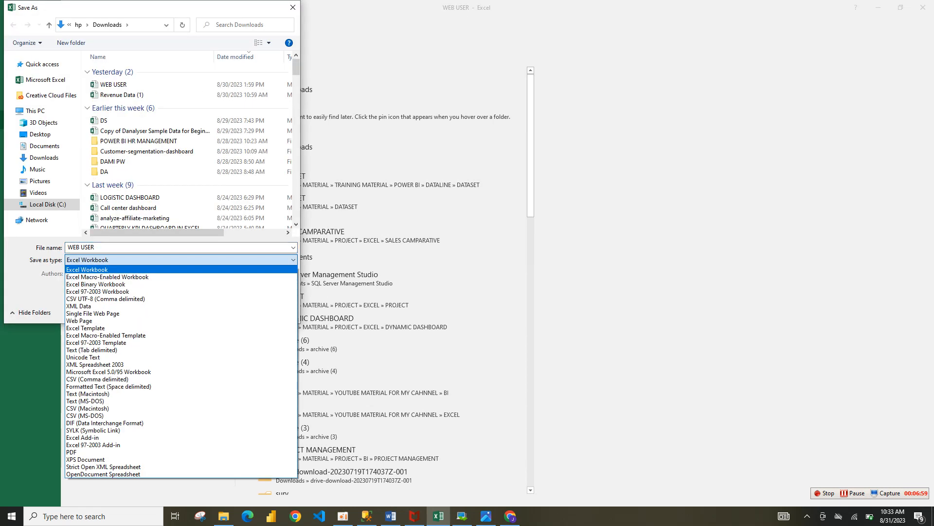
{"action": "left_click", "coordinate": [106, 299]}
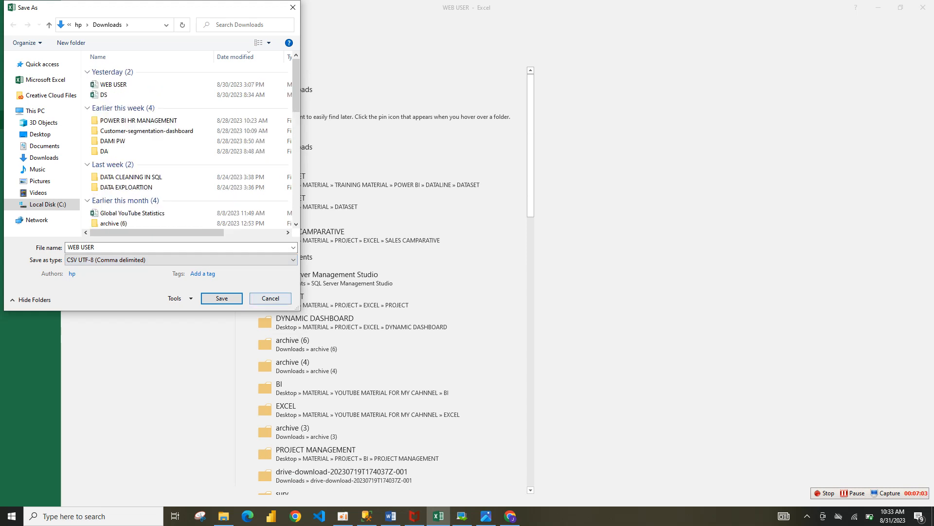
{"action": "left_click", "coordinate": [271, 298]}
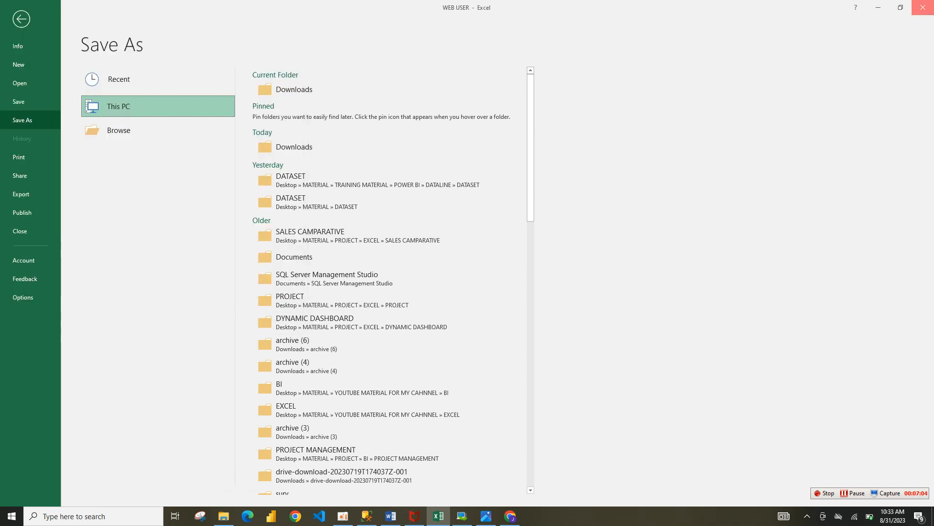
{"action": "key", "text": "Escape"}
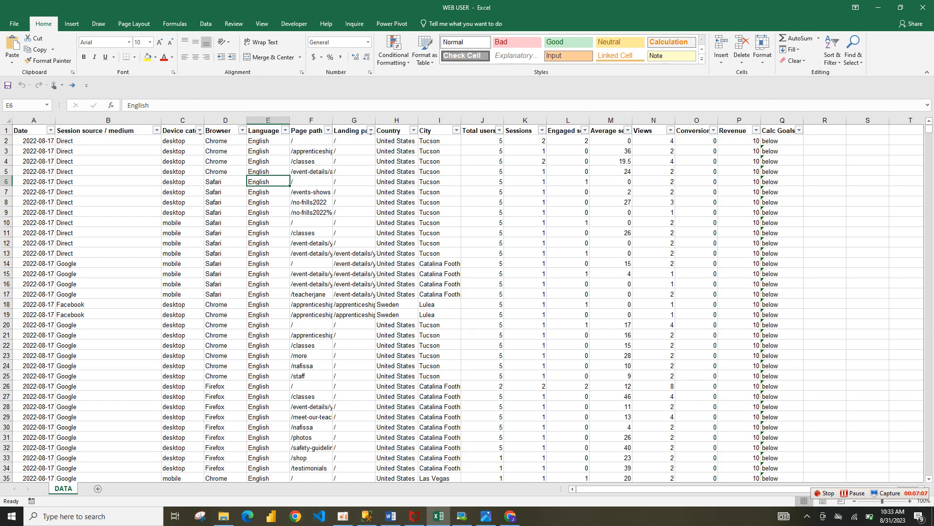
Switch back to the Looker Studio report in Chrome and choose the File Upload connector as the data source
{"action": "left_click", "coordinate": [510, 516]}
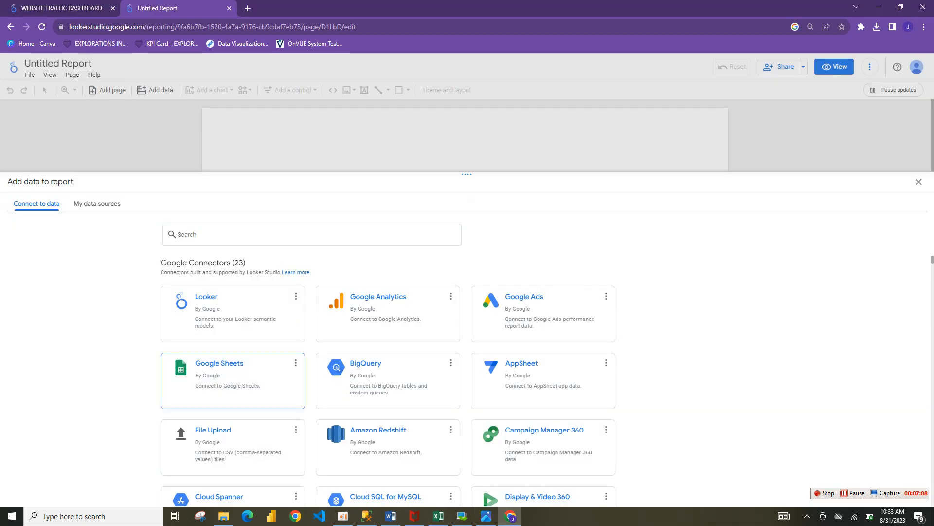
{"action": "left_click", "coordinate": [228, 443]}
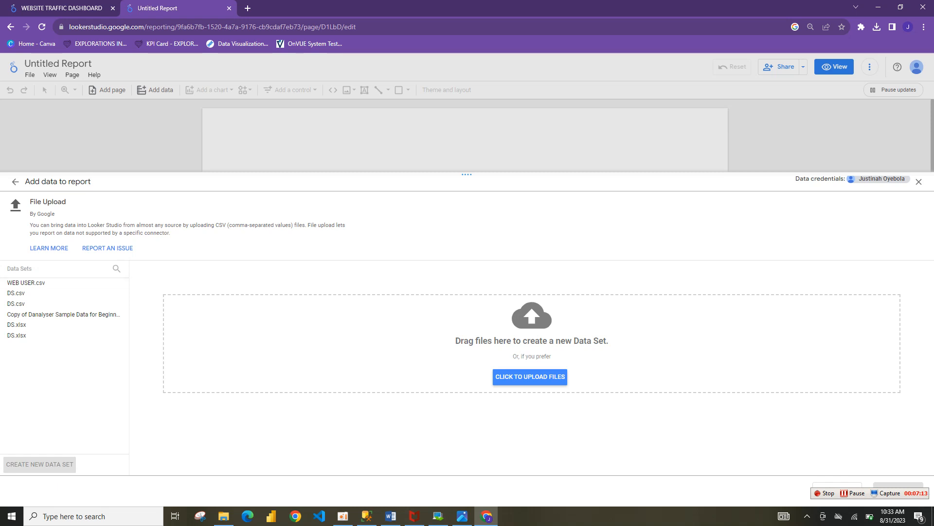
{"action": "left_click", "coordinate": [15, 181]}
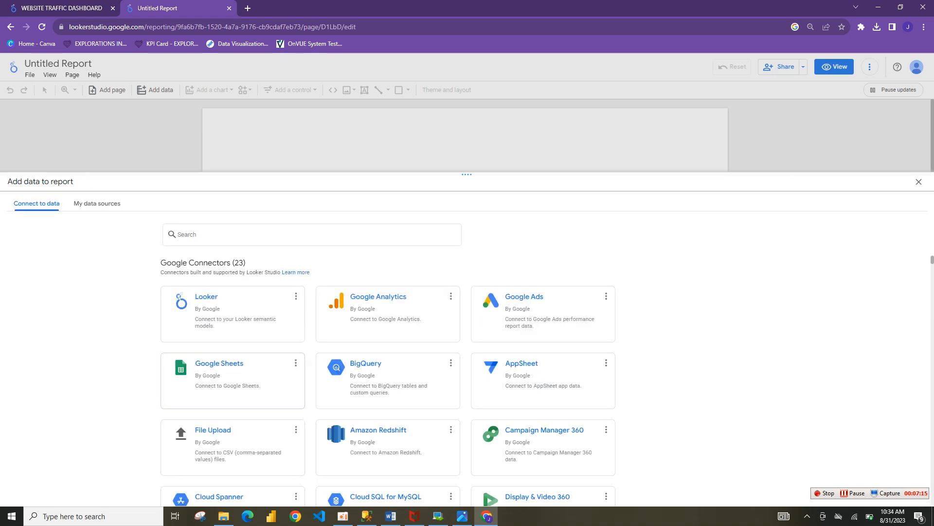
{"action": "left_click", "coordinate": [231, 445]}
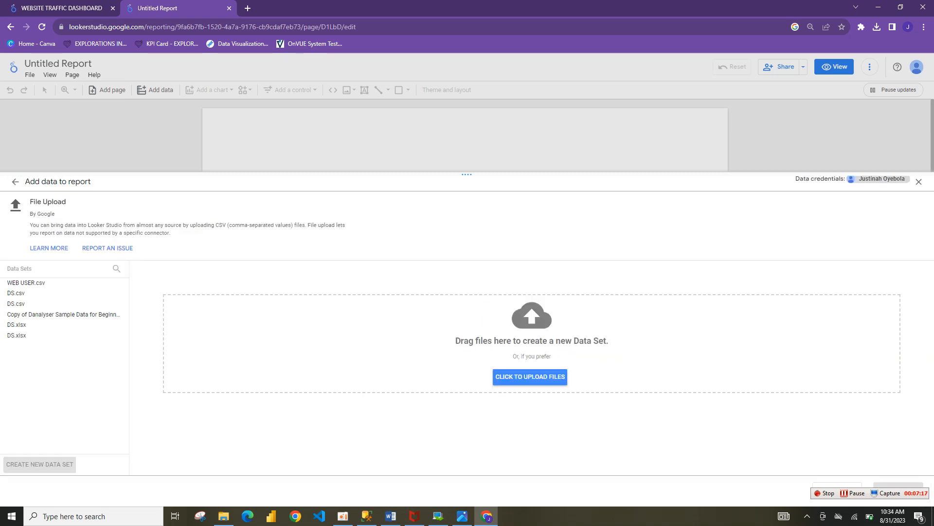
Try to upload the WEB USER CSV file from Downloads as a new data set, and delete the uploaded file
{"action": "left_click", "coordinate": [530, 376]}
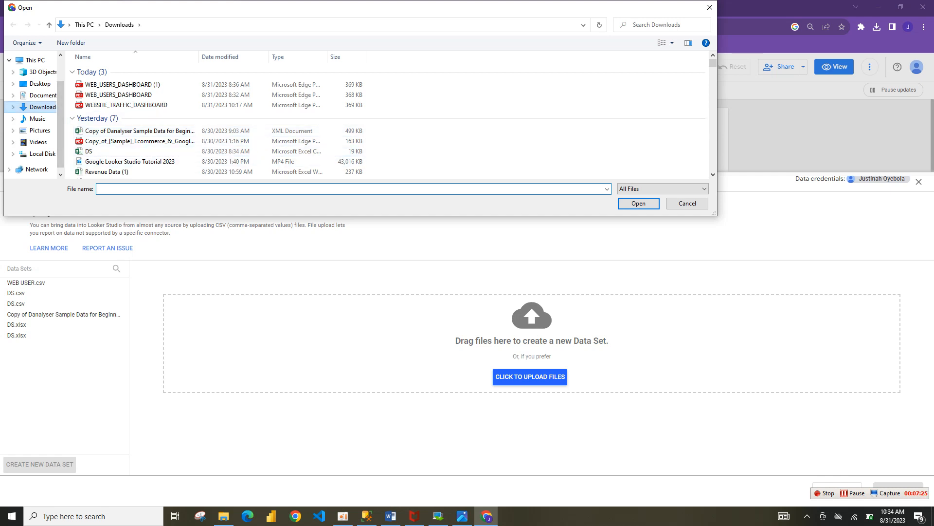
{"action": "left_click", "coordinate": [42, 108]}
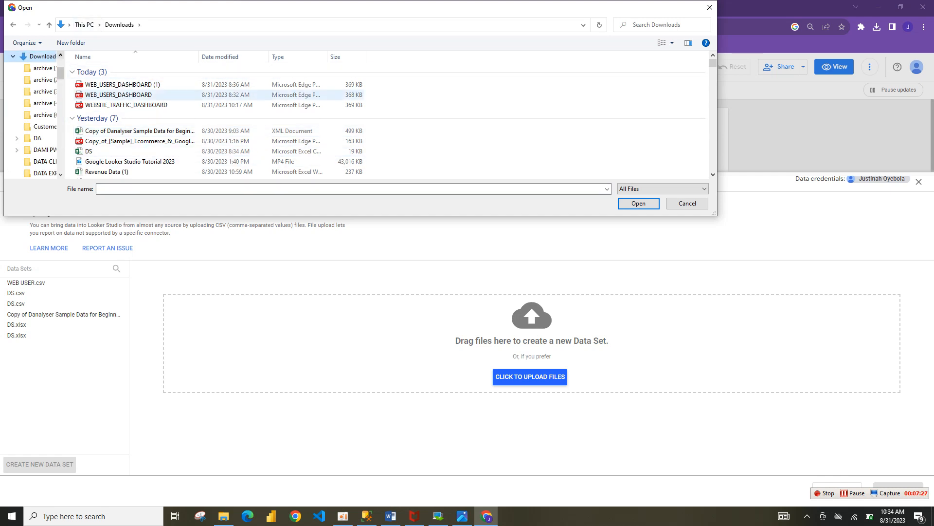
{"action": "left_click_drag", "start_coordinate": [713, 63], "coordinate": [713, 65]}
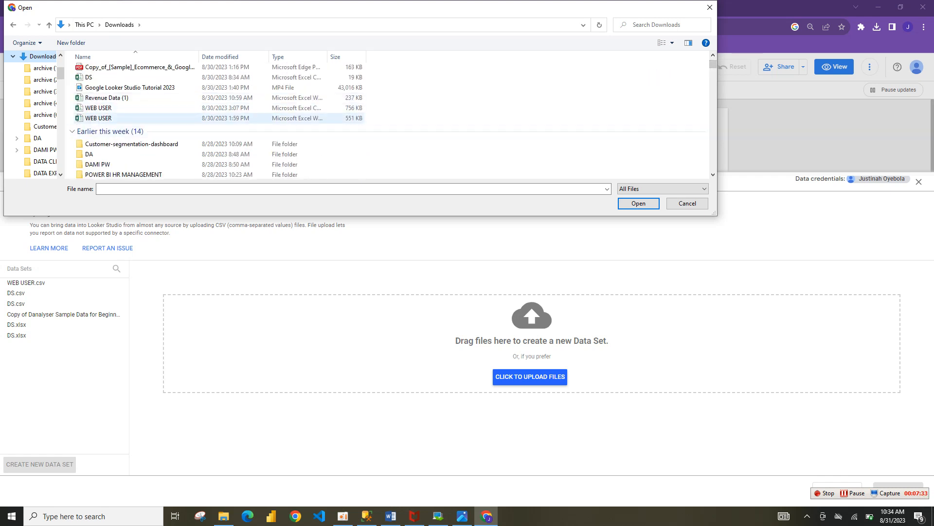
{"action": "left_click", "coordinate": [99, 108]}
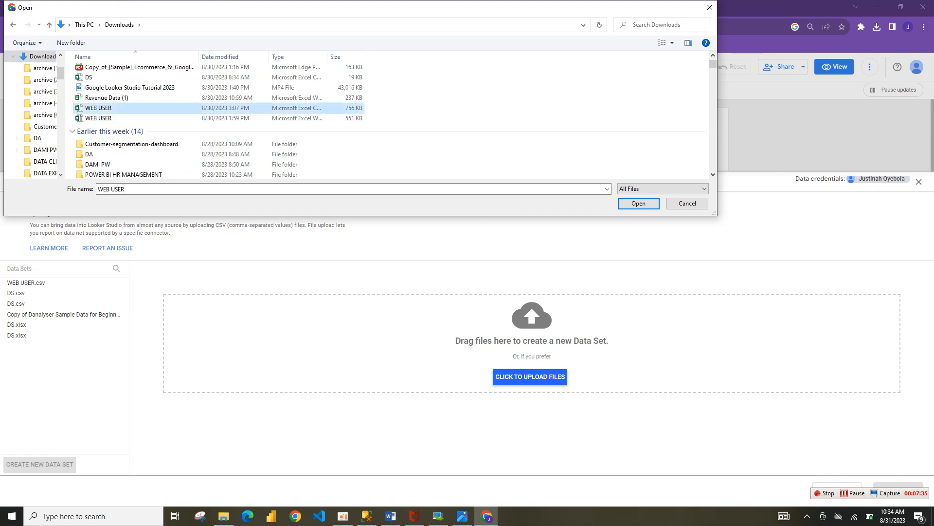
{"action": "left_click", "coordinate": [99, 108]}
{"action": "left_click", "coordinate": [639, 204]}
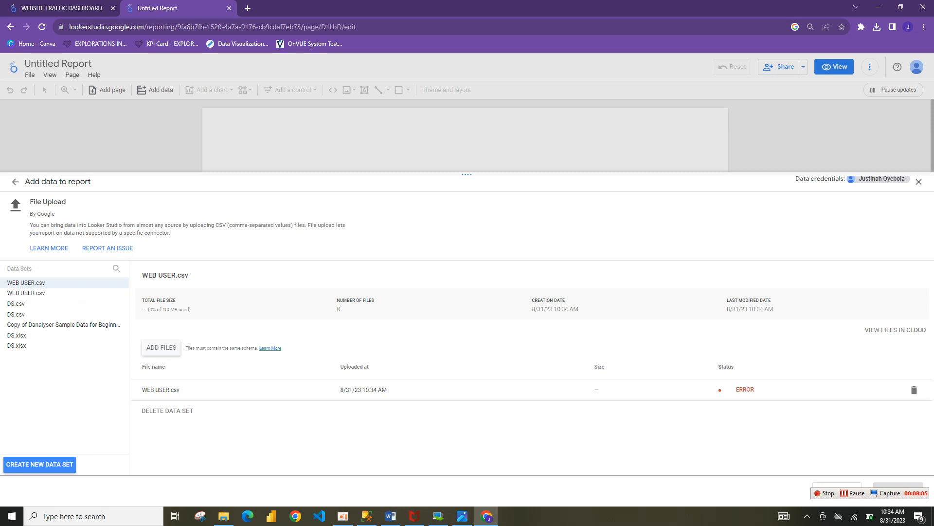
{"action": "left_click", "coordinate": [915, 389]}
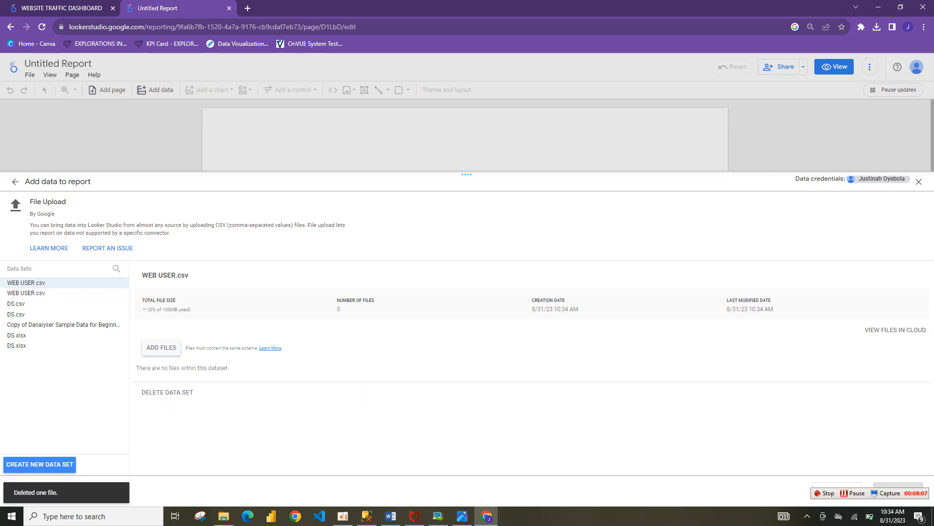
Add the WEB USER.csv data set containing the uploaded WEB.csv file to the report
{"action": "left_click", "coordinate": [35, 294]}
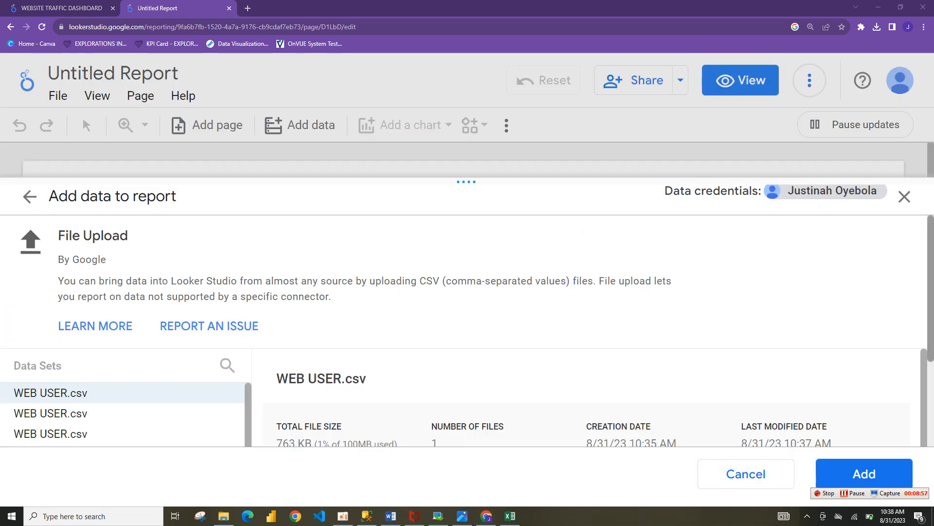
{"action": "scroll", "coordinate": [467, 331], "scroll_direction": "down", "scroll_amount": 1}
{"action": "scroll", "coordinate": [468, 331], "scroll_direction": "down", "scroll_amount": 2}
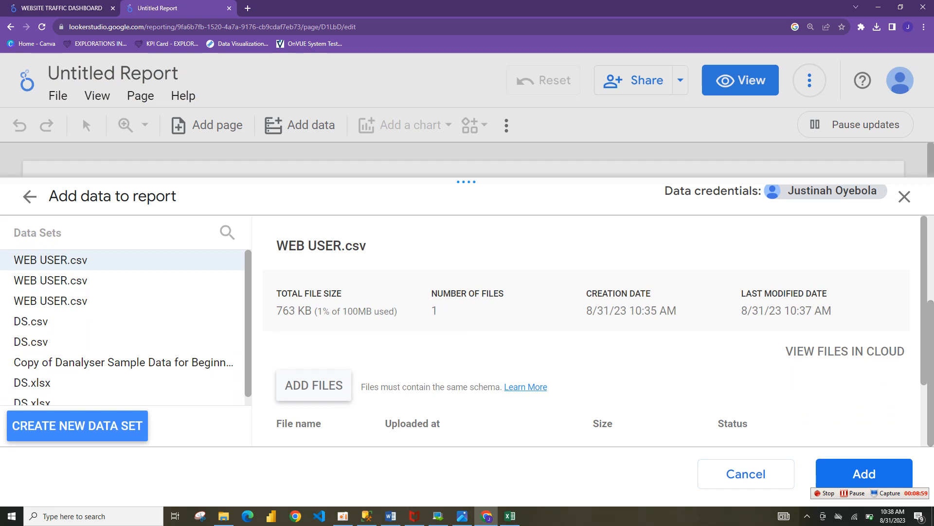
{"action": "scroll", "coordinate": [584, 331], "scroll_direction": "down", "scroll_amount": 2}
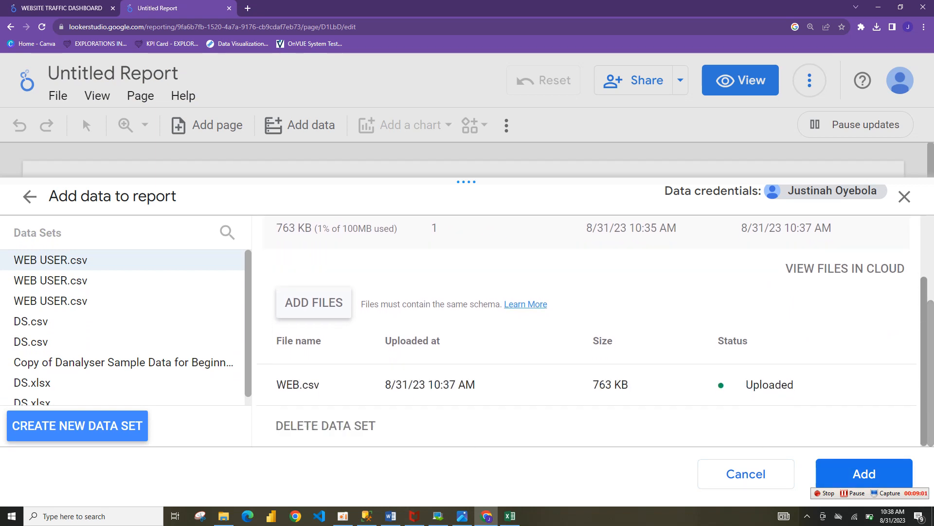
{"action": "left_click", "coordinate": [864, 473]}
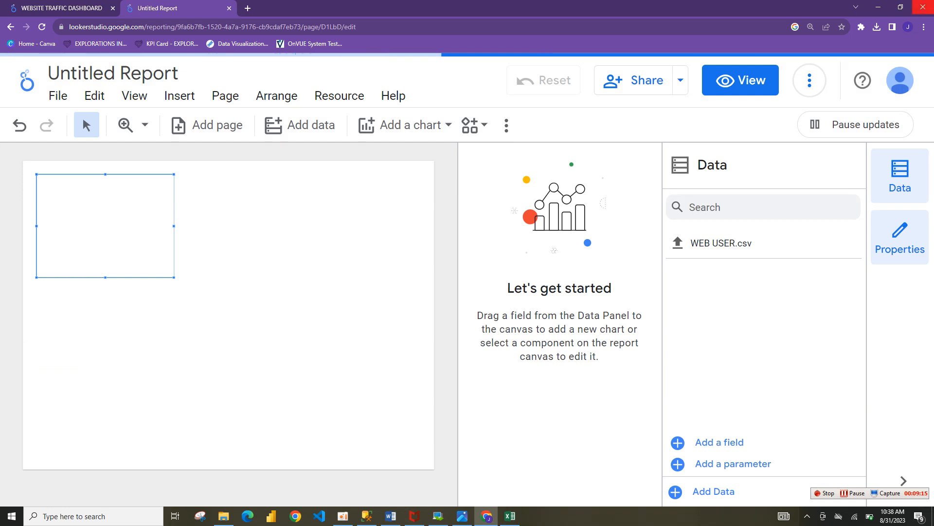
Reduce the browser zoom to 110%
{"action": "left_click", "coordinate": [923, 27]}
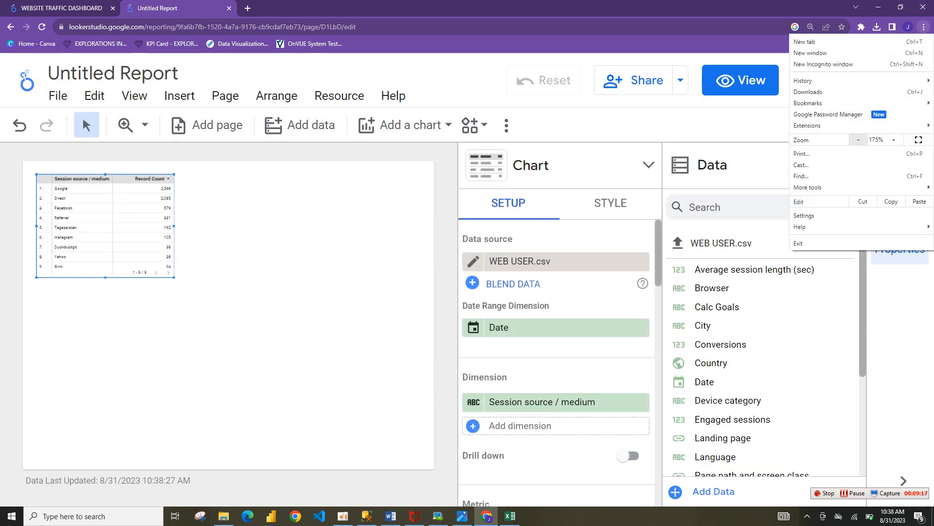
{"action": "left_click", "coordinate": [859, 139]}
{"action": "left_click", "coordinate": [859, 140]}
{"action": "left_click", "coordinate": [859, 140]}
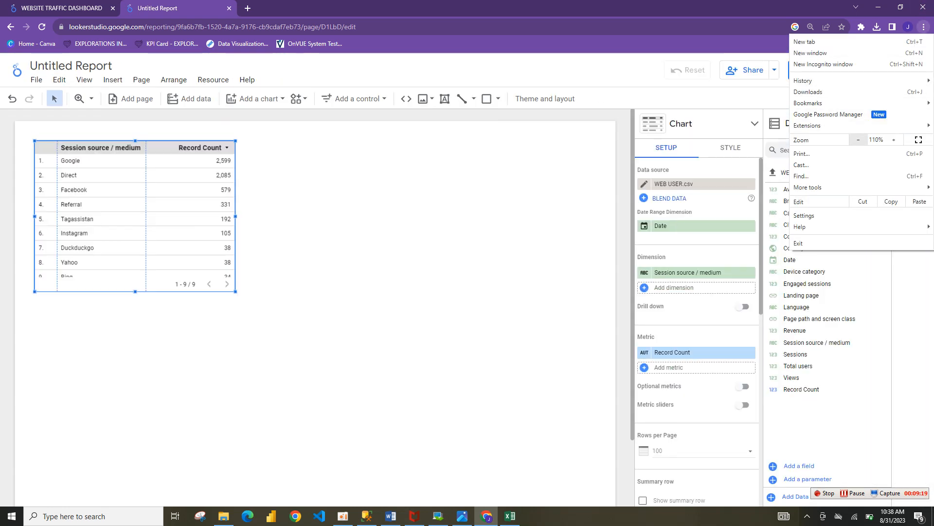
{"action": "left_click", "coordinate": [487, 254]}
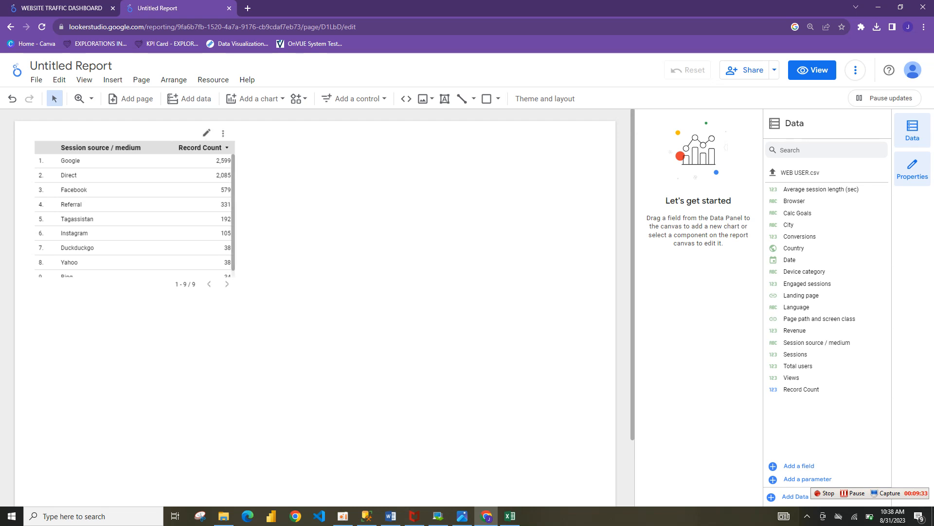
Delete the default session source / medium table from the report page
{"action": "left_click", "coordinate": [136, 216]}
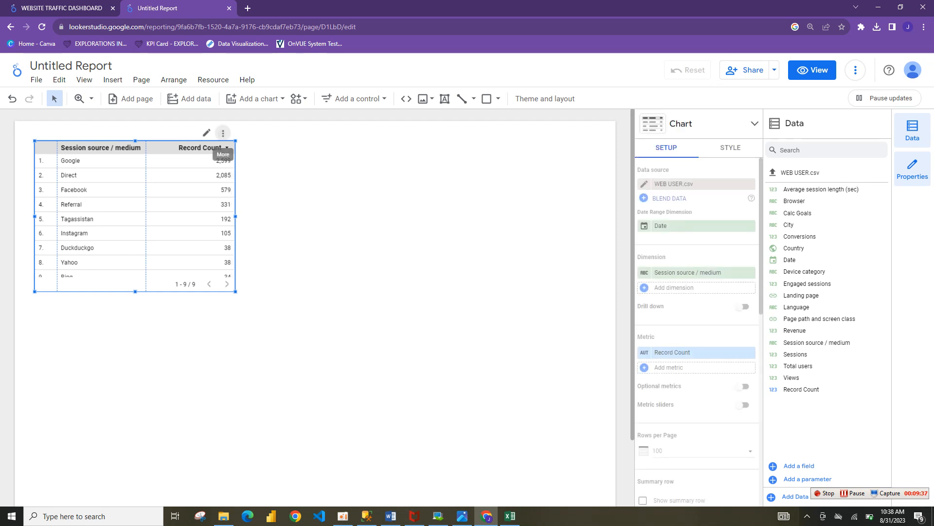
{"action": "left_click", "coordinate": [223, 132]}
{"action": "mouse_move", "coordinate": [263, 148]}
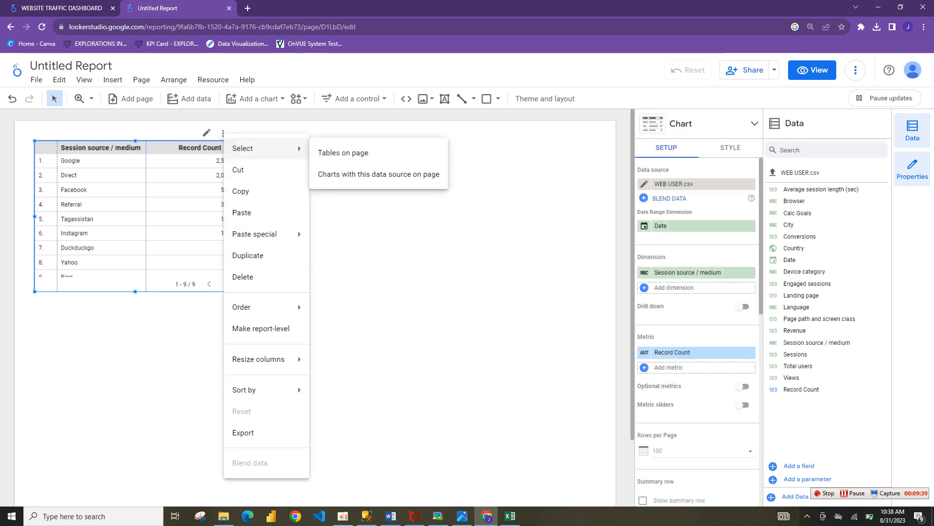
{"action": "left_click", "coordinate": [243, 277]}
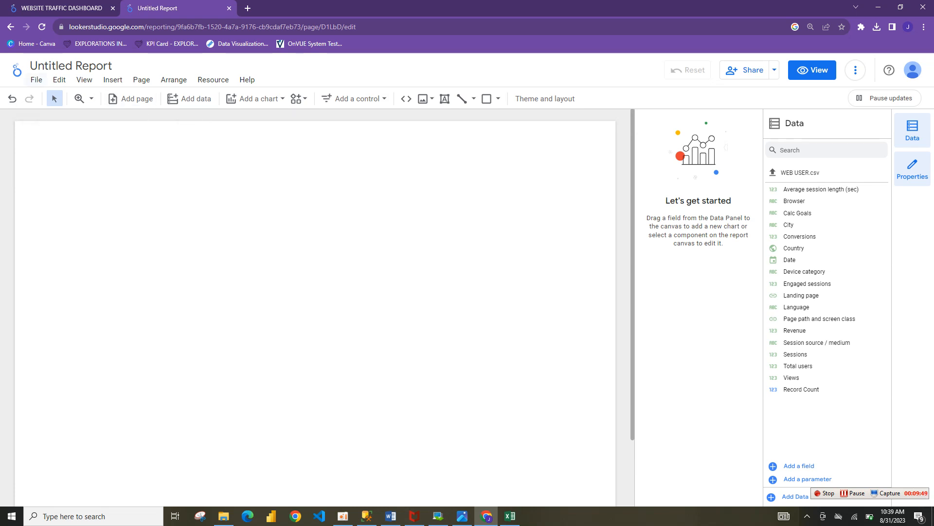
{"action": "left_click", "coordinate": [37, 79]}
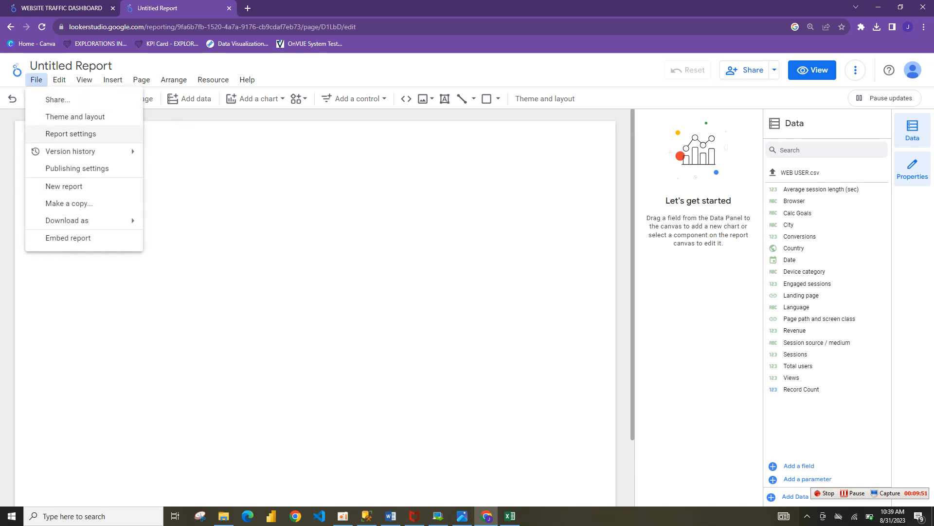
{"action": "mouse_move", "coordinate": [68, 220]}
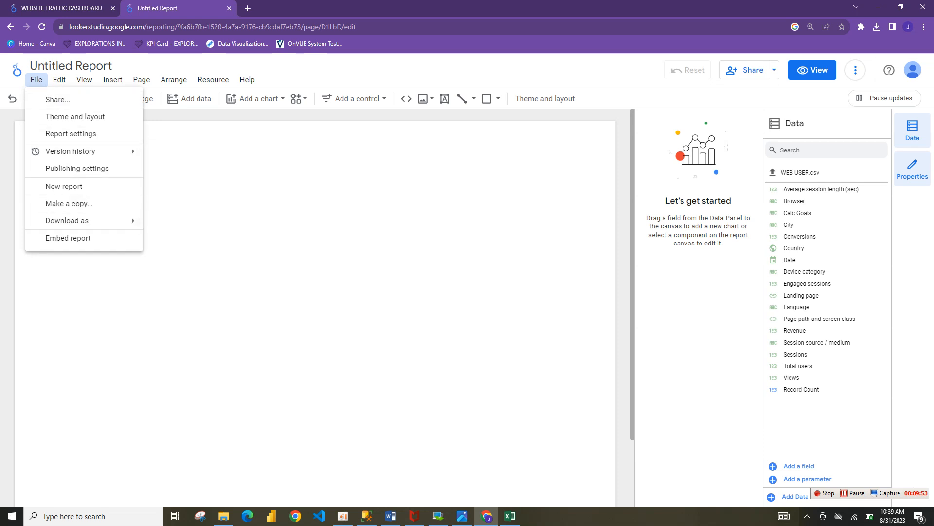
{"action": "key", "text": "Escape"}
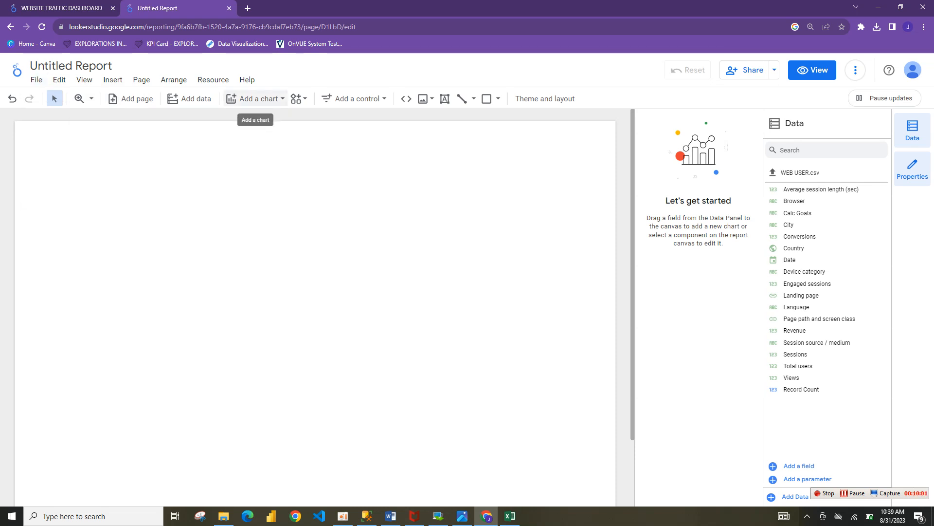
{"action": "left_click", "coordinate": [254, 98]}
{"action": "left_click", "coordinate": [354, 99]}
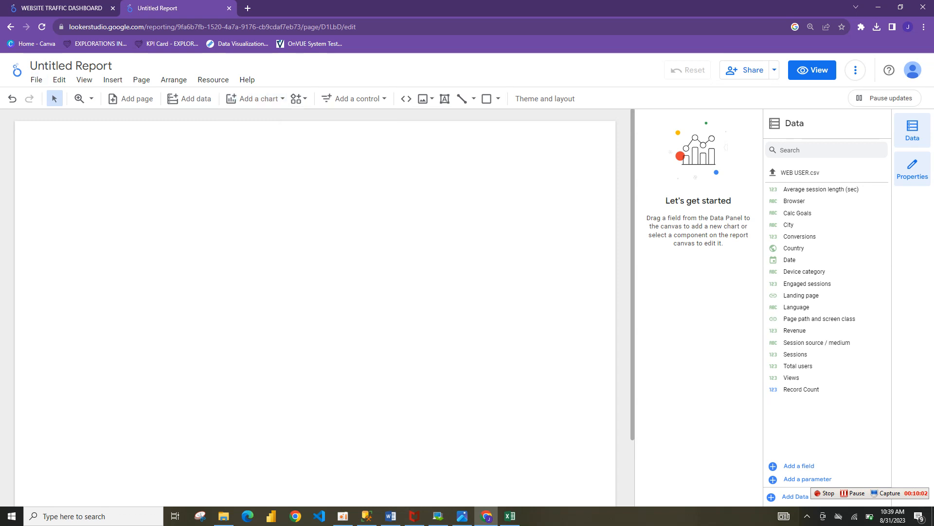
{"action": "left_click", "coordinate": [354, 98]}
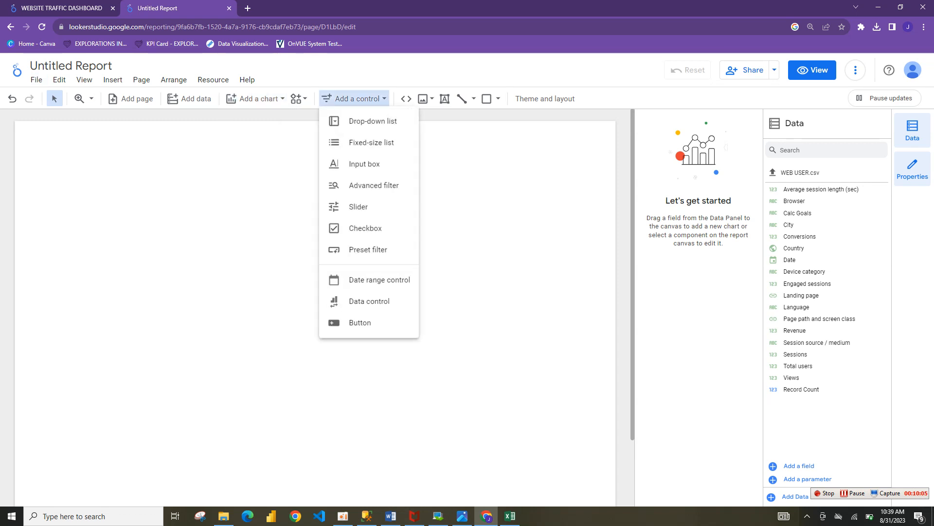
{"action": "left_click", "coordinate": [255, 99]}
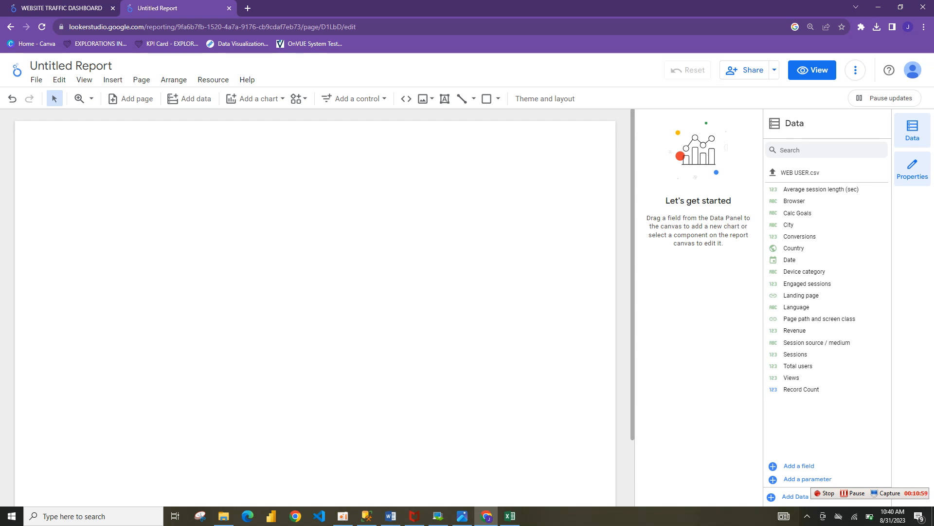
Insert a text box across the top of the page, fit it to the page's full width and make it taller
{"action": "left_click", "coordinate": [112, 79]}
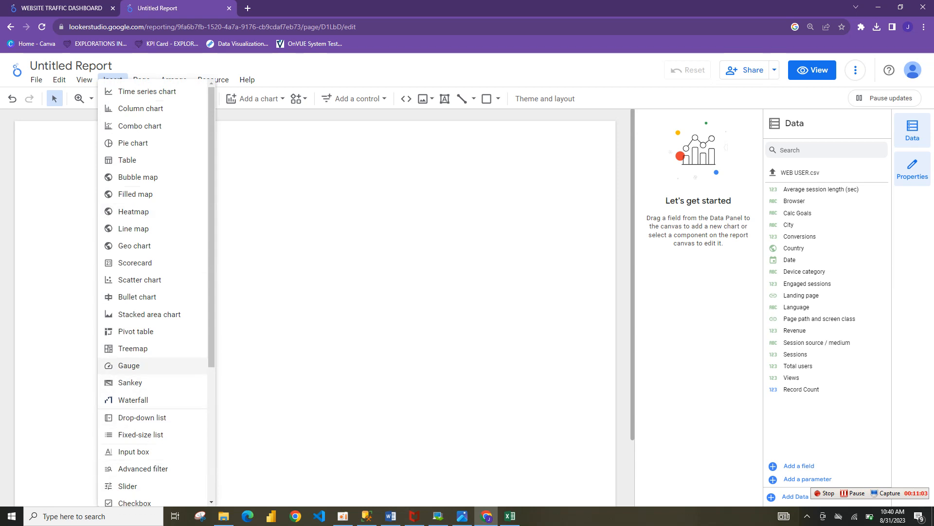
{"action": "scroll", "coordinate": [153, 365], "scroll_direction": "down", "scroll_amount": 3}
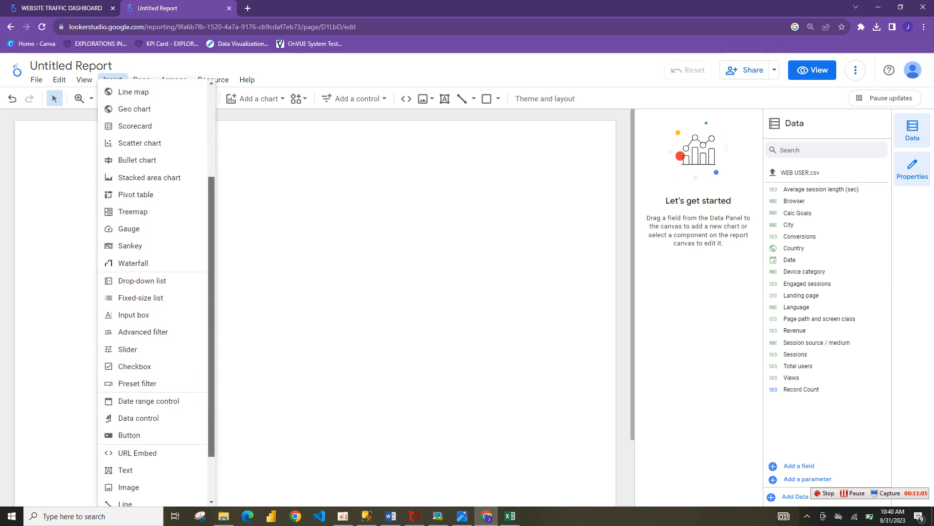
{"action": "scroll", "coordinate": [153, 365], "scroll_direction": "down", "scroll_amount": 2}
{"action": "left_click", "coordinate": [126, 405]}
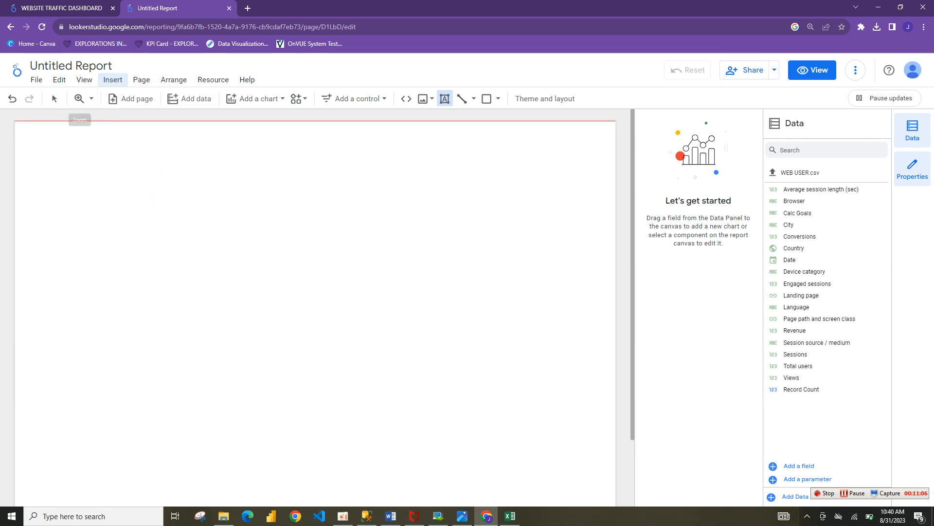
{"action": "left_click_drag", "start_coordinate": [20, 123], "coordinate": [623, 170]}
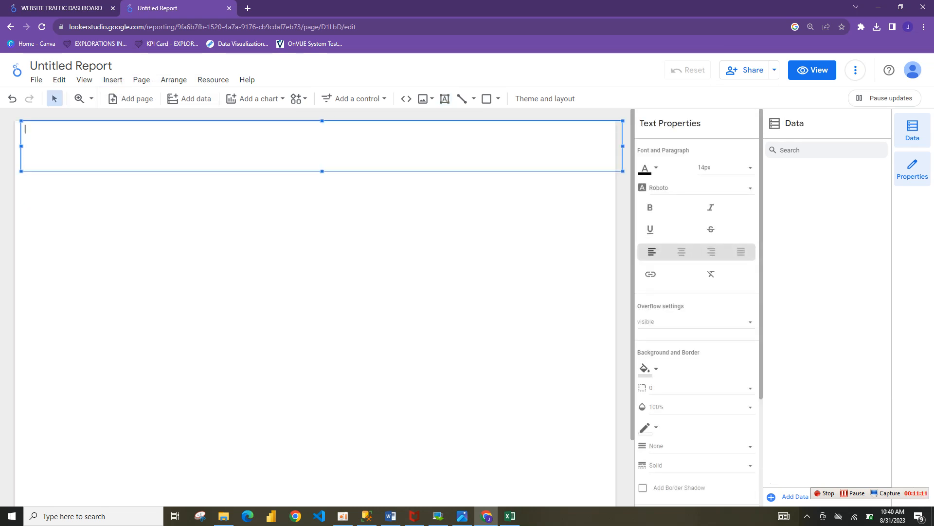
{"action": "left_click_drag", "start_coordinate": [21, 172], "coordinate": [14, 174]}
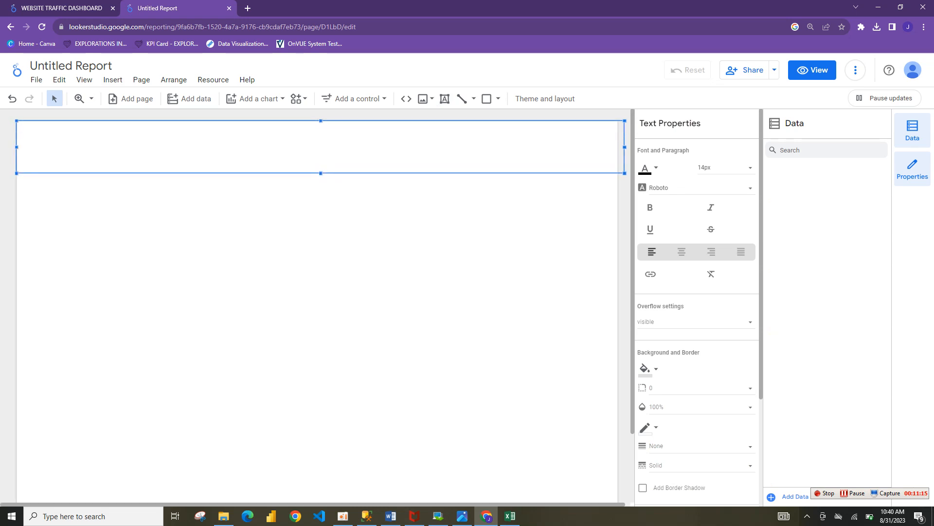
{"action": "left_click_drag", "start_coordinate": [321, 173], "coordinate": [320, 184]}
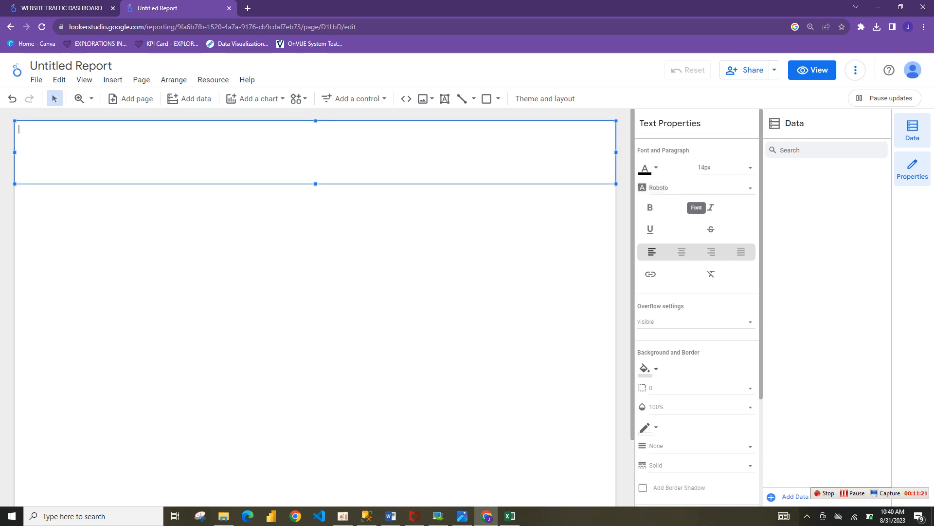
Look up the dark navy swatch's hex code in the brand colour palette image Capture.JPG in Photos and return to the report
{"action": "left_click", "coordinate": [648, 168]}
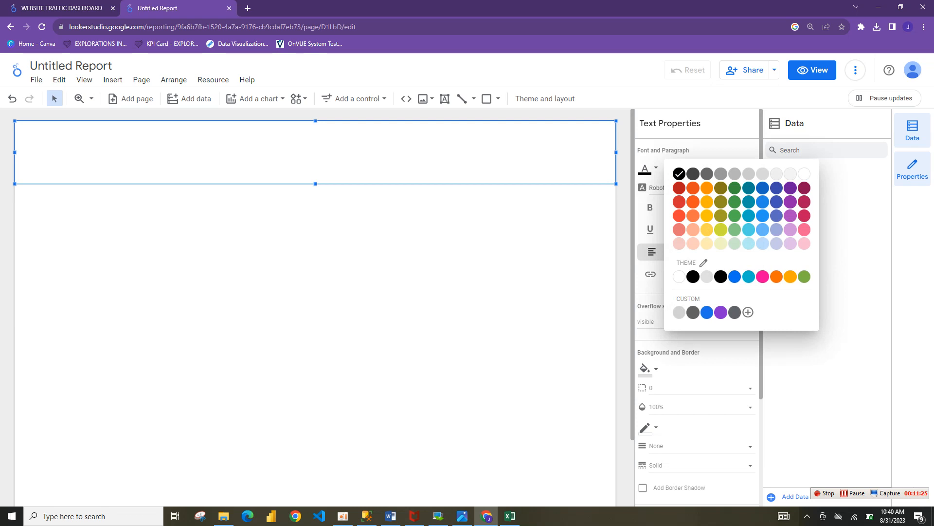
{"action": "mouse_move", "coordinate": [461, 515]}
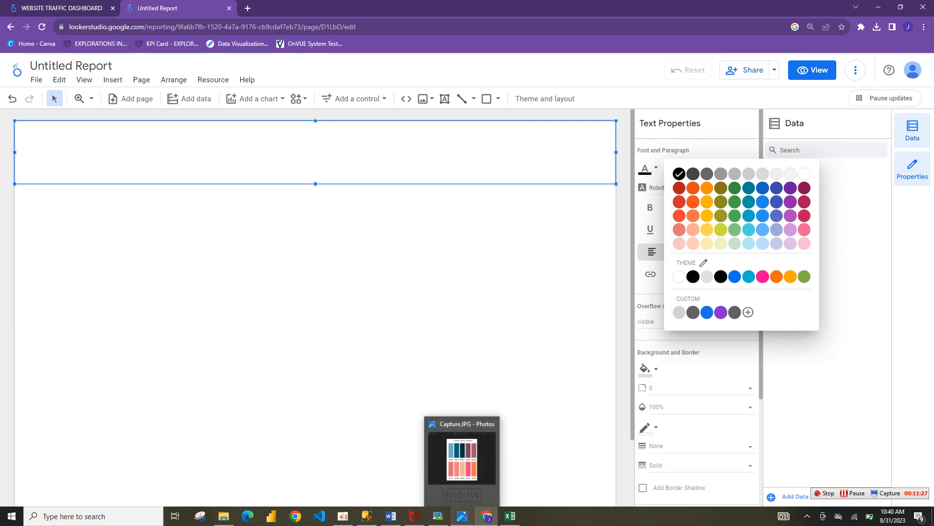
{"action": "left_click", "coordinate": [462, 458]}
{"action": "scroll", "coordinate": [335, 270], "scroll_direction": "up", "scroll_amount": 2}
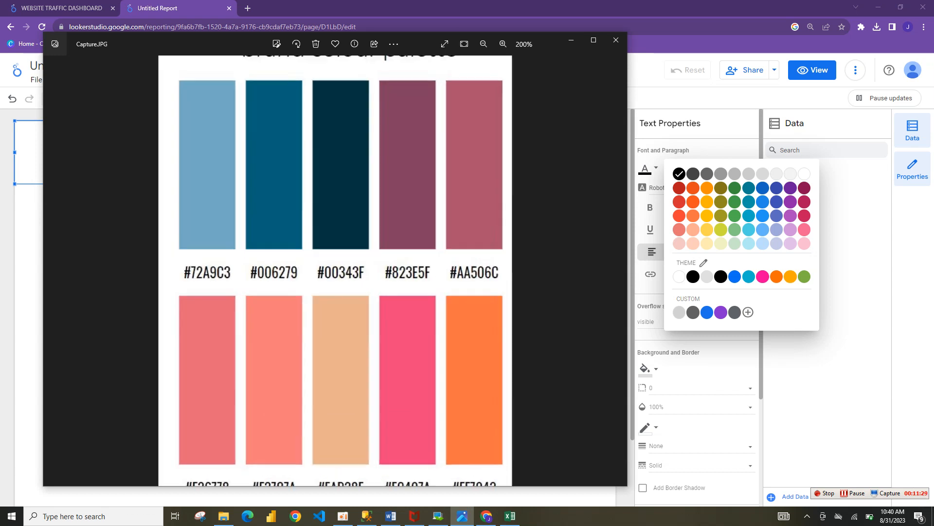
{"action": "scroll", "coordinate": [335, 270], "scroll_direction": "up", "scroll_amount": 1}
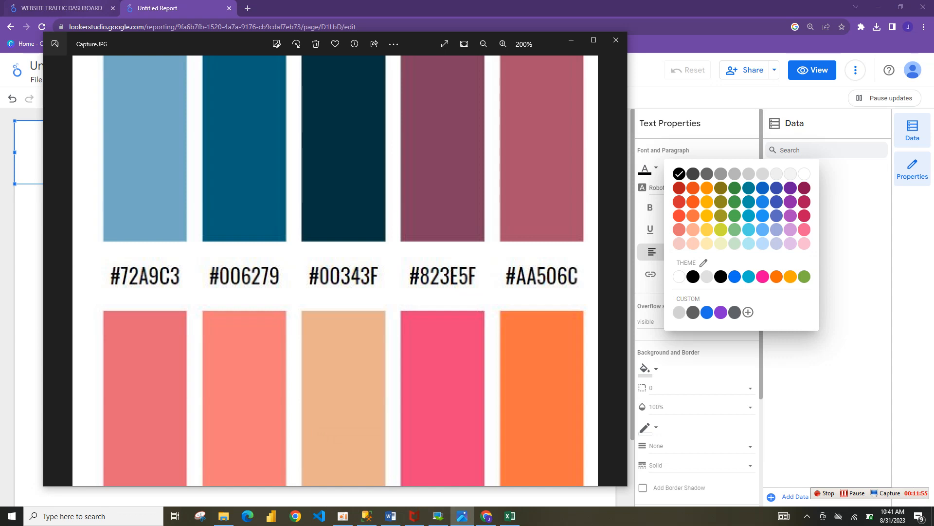
{"action": "left_click", "coordinate": [165, 9]}
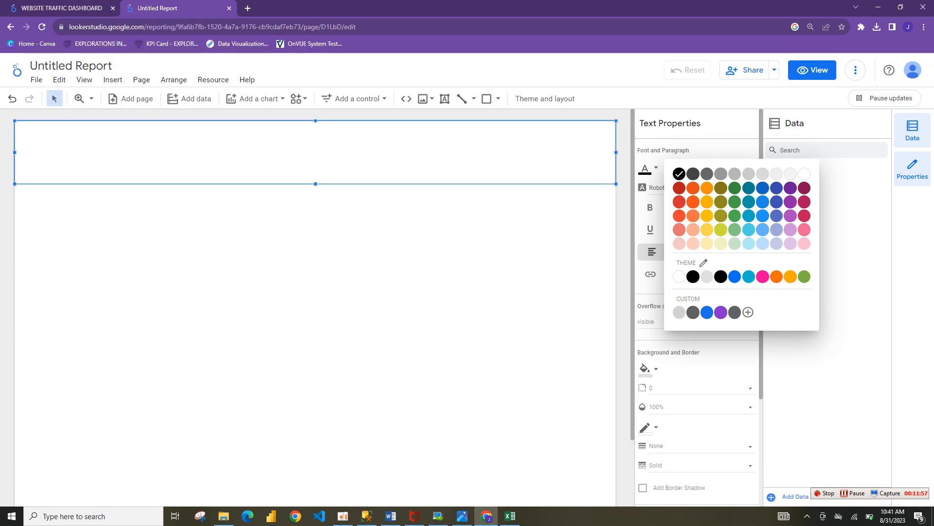
Set the header text box's font colour to the custom colour #00343f
{"action": "left_click", "coordinate": [748, 313]}
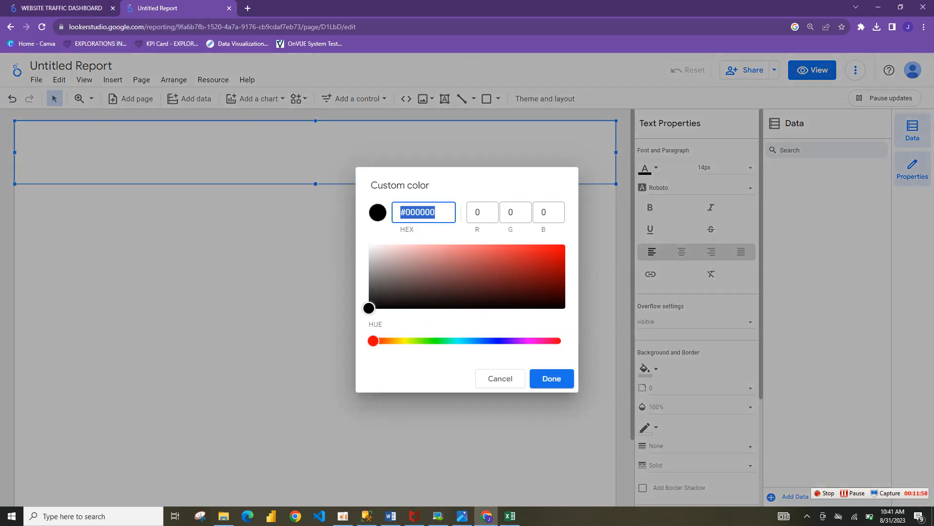
{"action": "left_click", "coordinate": [435, 213]}
{"action": "key", "text": "BackSpace"}
{"action": "key", "text": "BackSpace"}
{"action": "key", "text": "BackSpace"}
{"action": "key", "text": "BackSpace"}
{"action": "type", "text": "343"}
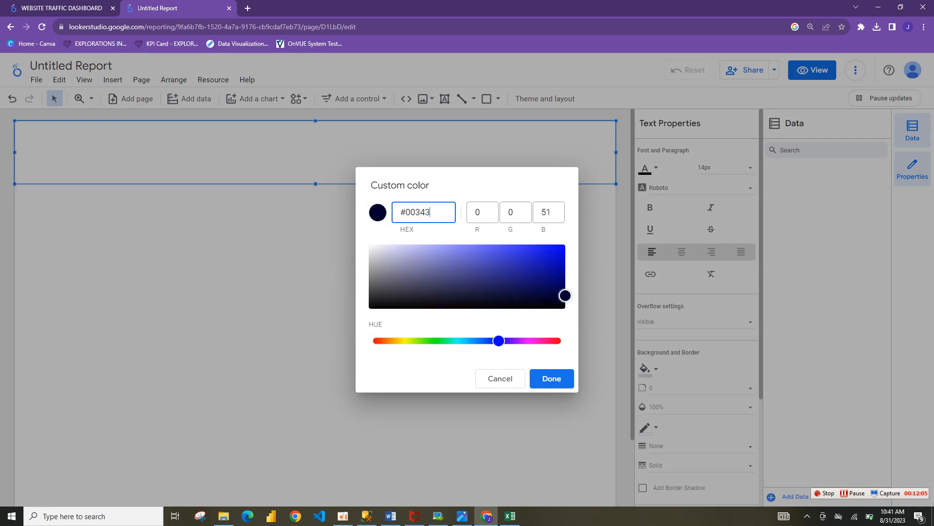
{"action": "type", "text": "f"}
{"action": "left_click", "coordinate": [453, 364]}
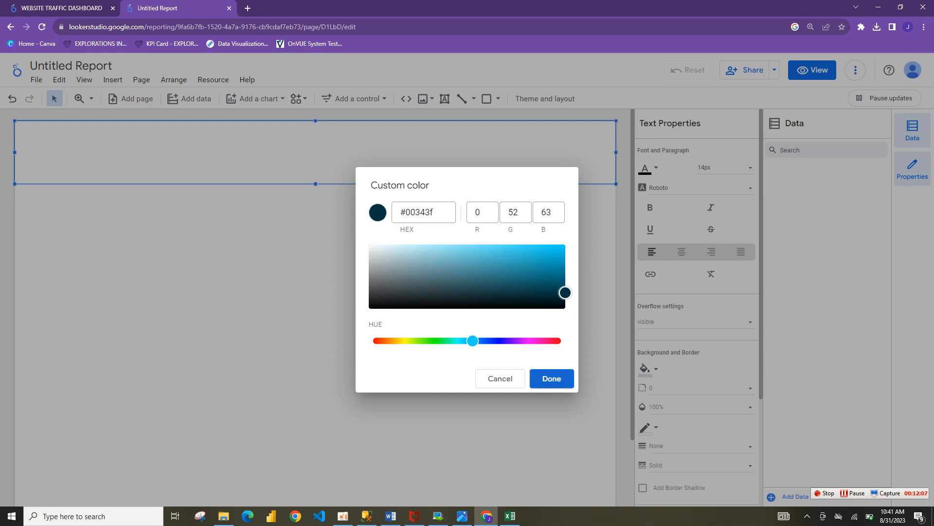
{"action": "left_click", "coordinate": [552, 378]}
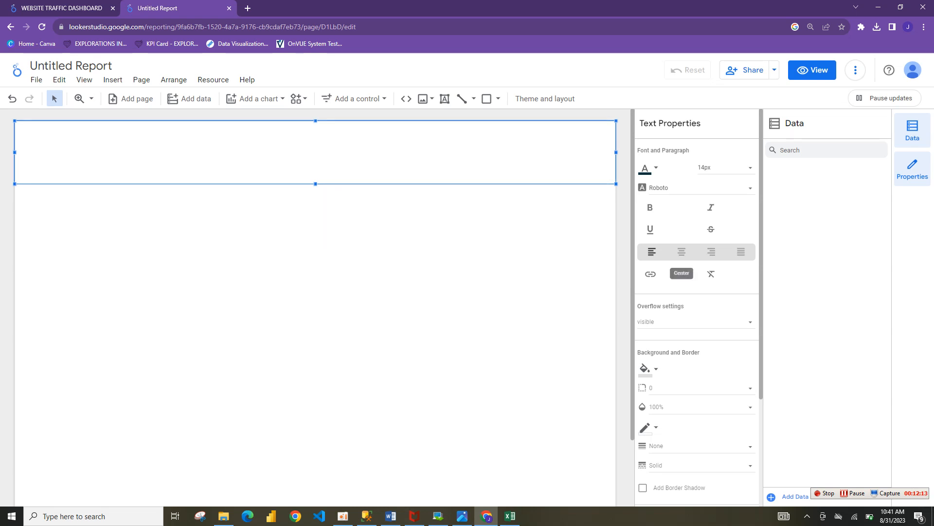
Fill the header text box's background with the custom brand colour #00343f
{"action": "left_click", "coordinate": [645, 369]}
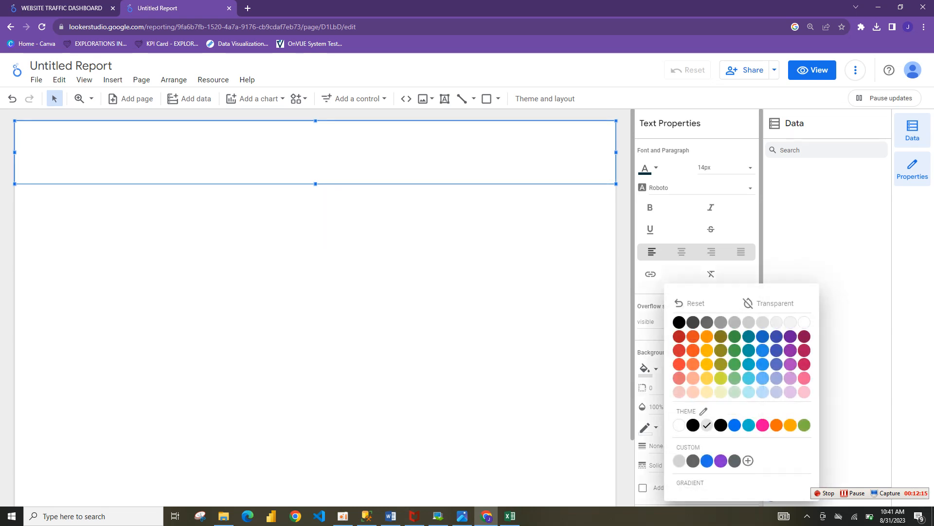
{"action": "left_click", "coordinate": [748, 460]}
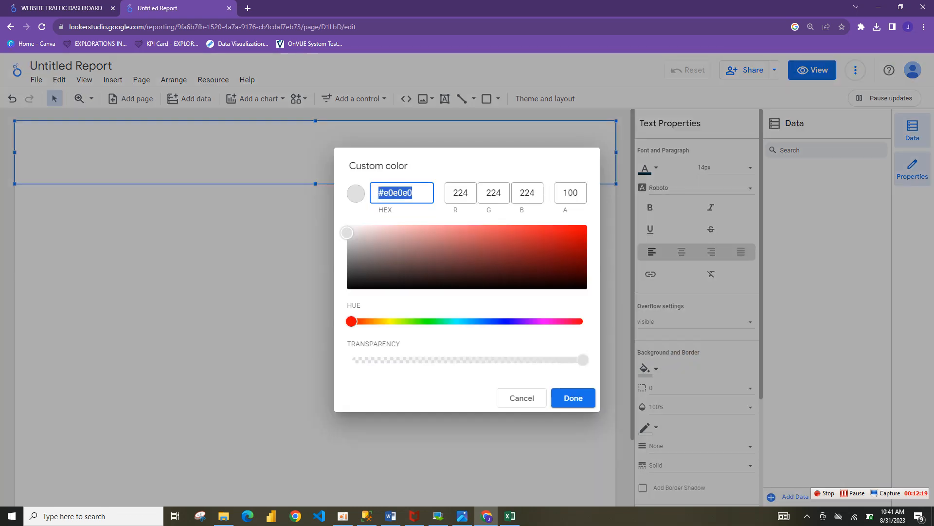
{"action": "left_click", "coordinate": [414, 193]}
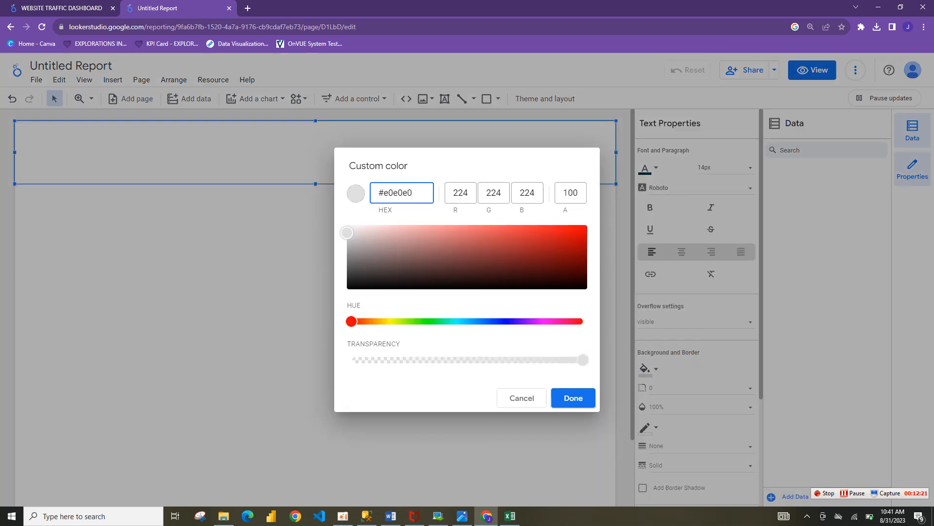
{"action": "key", "text": "BackSpace"}
{"action": "key", "text": "BackSpace"}
{"action": "key", "text": "BackSpace"}
{"action": "key", "text": "BackSpace"}
{"action": "key", "text": "BackSpace"}
{"action": "key", "text": "BackSpace"}
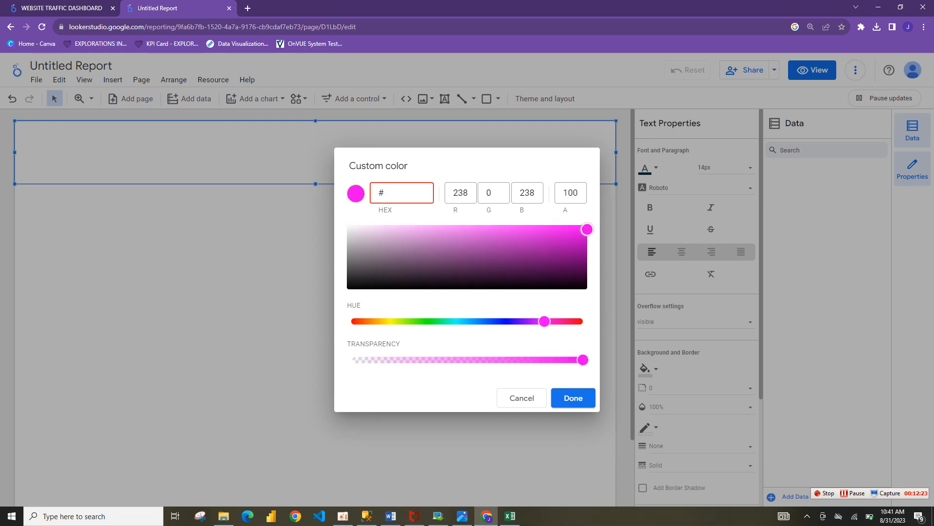
{"action": "type", "text": "00343"}
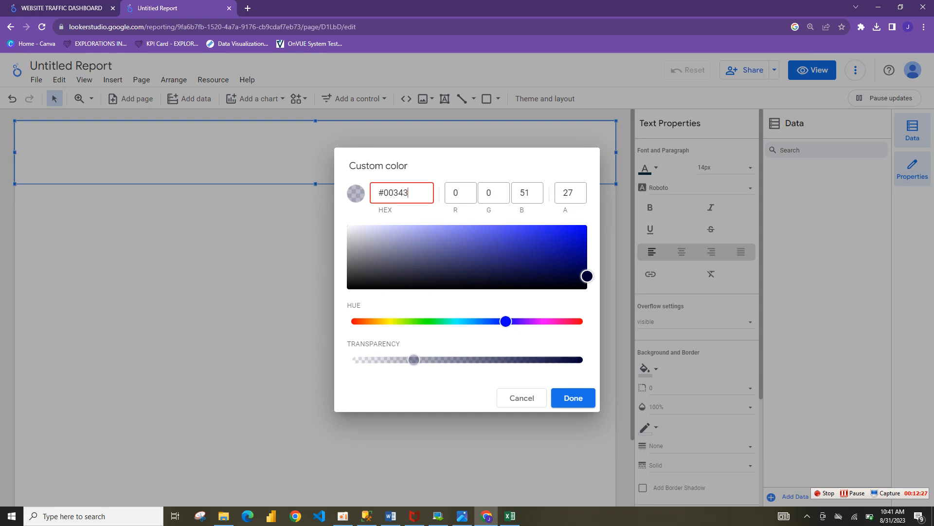
{"action": "type", "text": "f"}
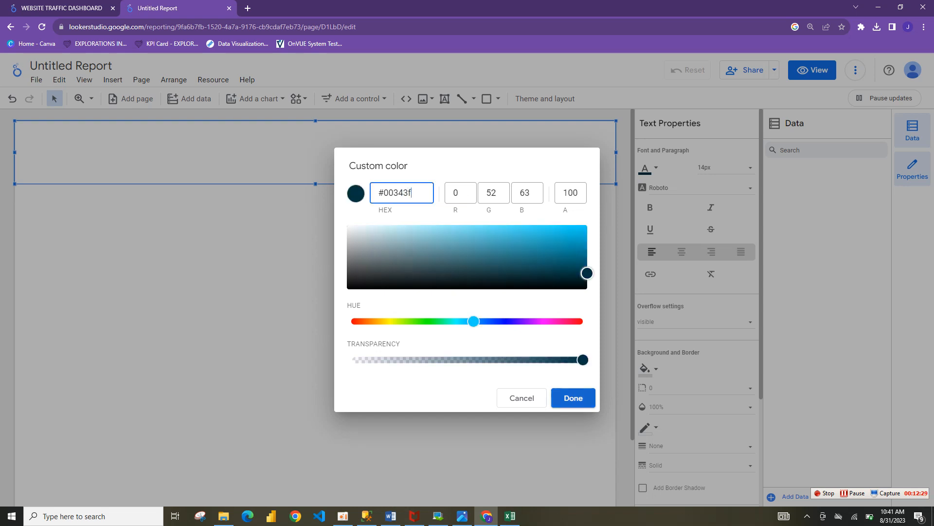
{"action": "left_click", "coordinate": [574, 398]}
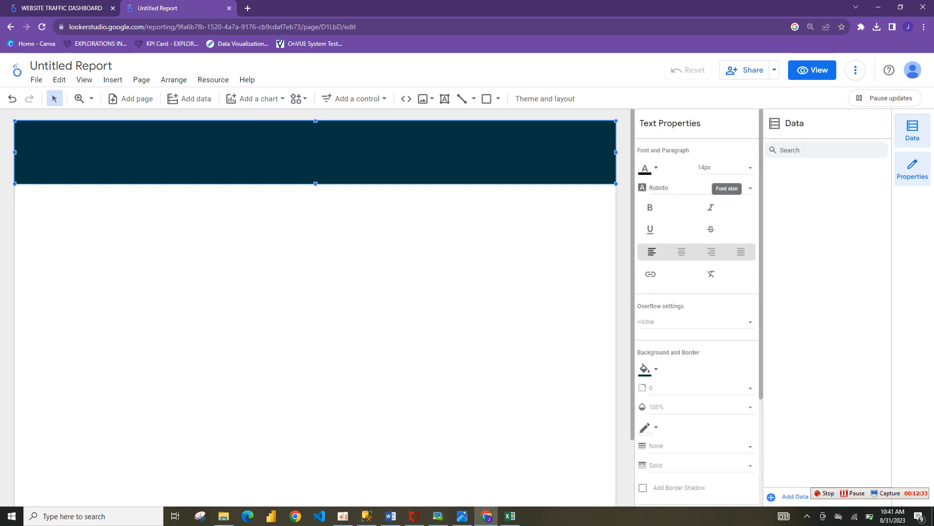
Choose white as the font colour and enter the title "WEBSITE ANALYTICS DASHBOARD" in the header text box
{"action": "left_click", "coordinate": [649, 168]}
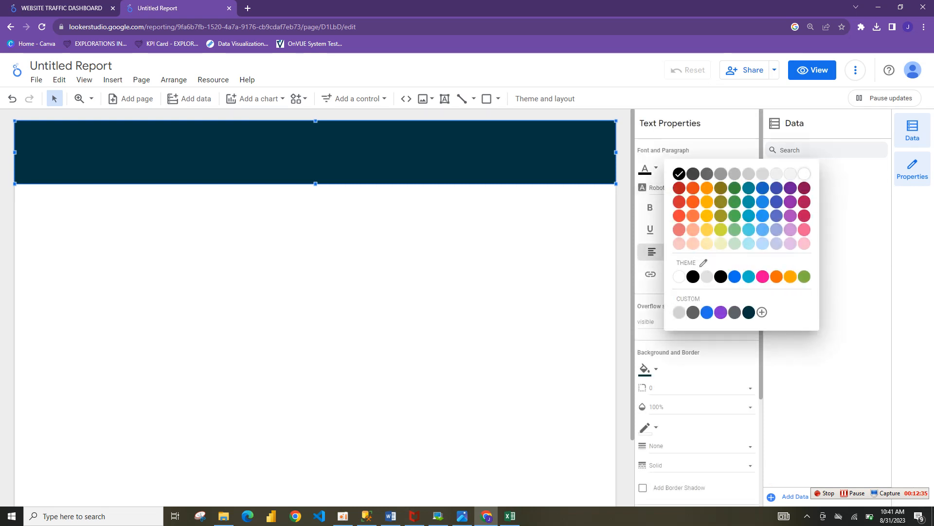
{"action": "left_click", "coordinate": [804, 174]}
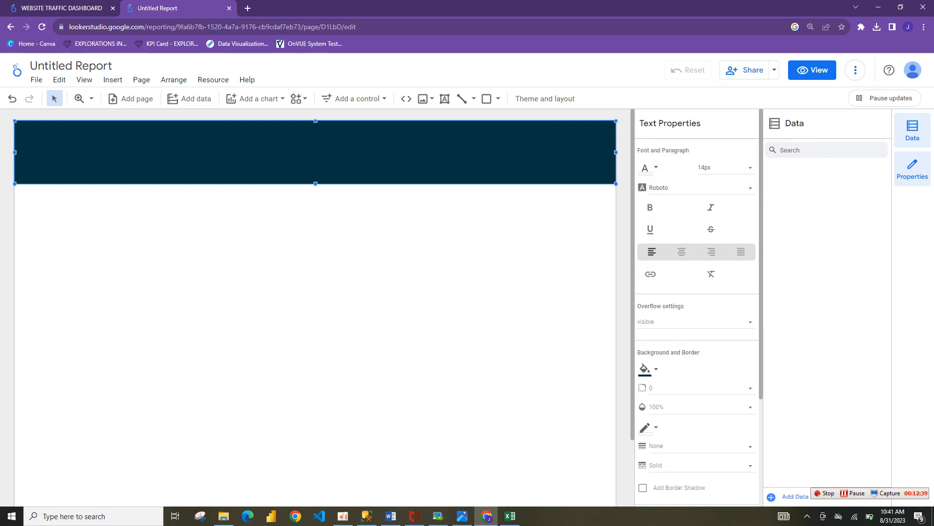
{"action": "left_click", "coordinate": [316, 234]}
{"action": "double_click", "coordinate": [315, 153]}
{"action": "type", "text": "ANALYTICS DASHBOARD"}
Recolour the header title with the theme's amber Chart palette 5 colour and set its font size to 20px
{"action": "key", "text": "shift+Left"}
{"action": "key", "text": "shift+Left"}
{"action": "key", "text": "shift+Left"}
{"action": "key", "text": "shift+Left"}
{"action": "key", "text": "shift+Left"}
{"action": "key", "text": "shift+Left"}
{"action": "key", "text": "shift+Left"}
{"action": "key", "text": "shift+Left"}
{"action": "key", "text": "shift+Left"}
{"action": "key", "text": "shift+Left"}
{"action": "key", "text": "shift+Left"}
{"action": "key", "text": "shift+Left"}
{"action": "key", "text": "shift+Left"}
{"action": "key", "text": "shift+Left"}
{"action": "key", "text": "shift+Left"}
{"action": "key", "text": "shift+Left"}
{"action": "key", "text": "shift+Left"}
{"action": "key", "text": "shift+Left"}
{"action": "key", "text": "shift+Left"}
{"action": "key", "text": "shift+Left"}
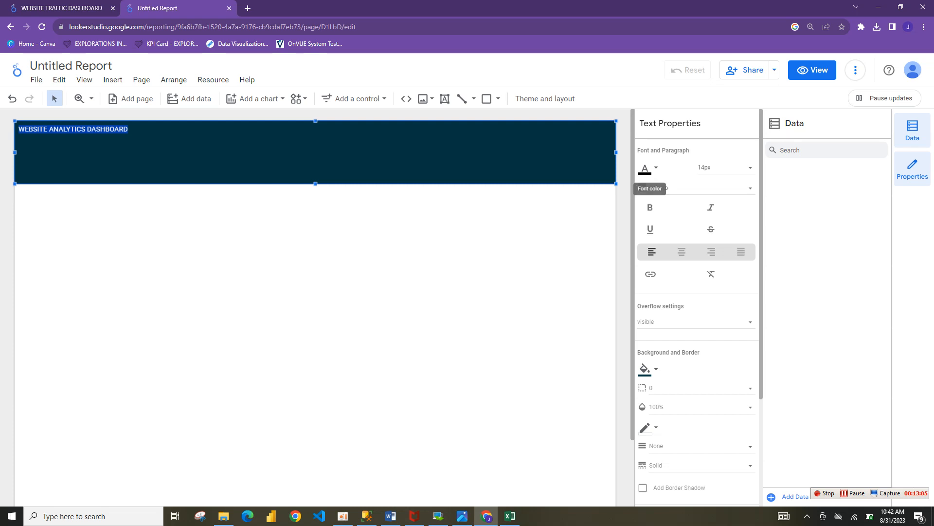
{"action": "left_click", "coordinate": [648, 169]}
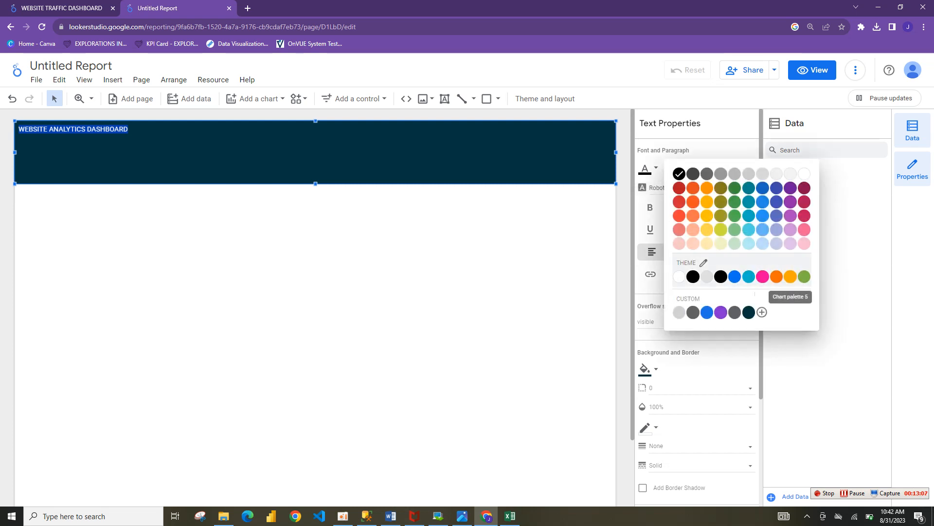
{"action": "left_click", "coordinate": [791, 276]}
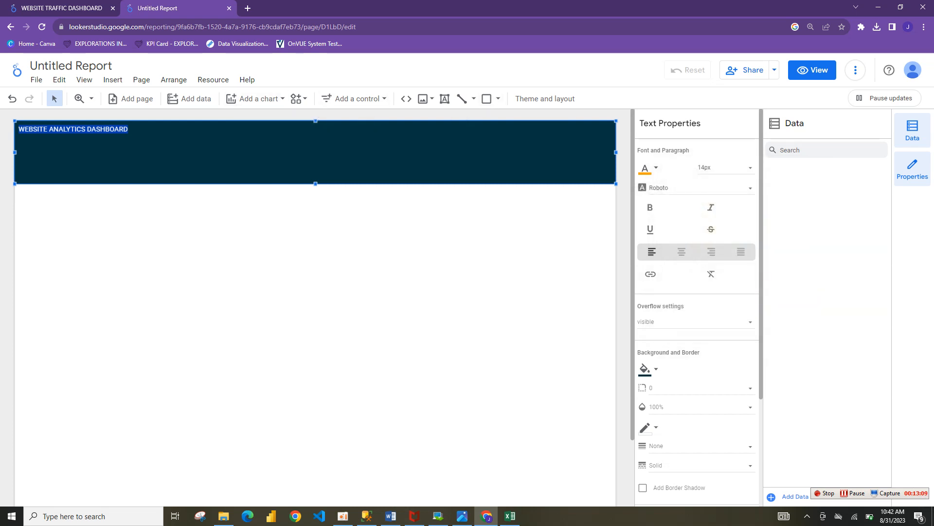
{"action": "left_click", "coordinate": [726, 168]}
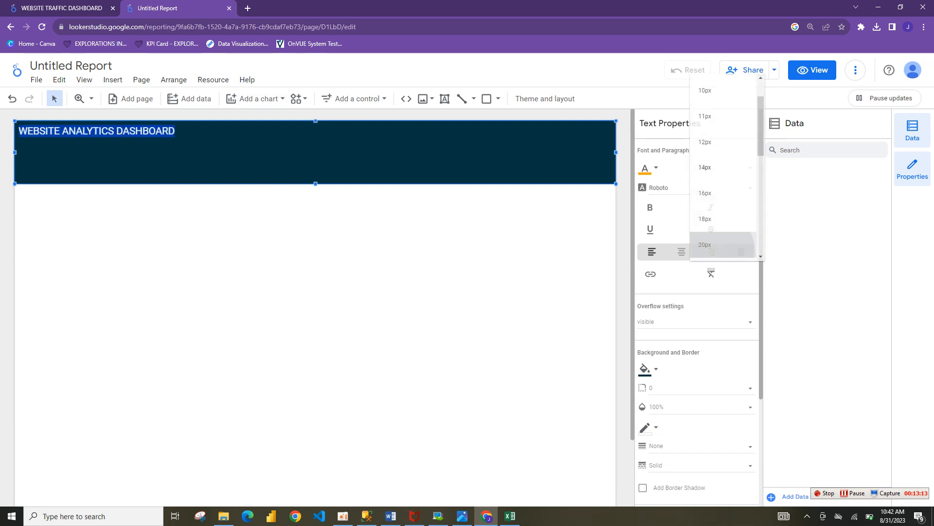
{"action": "left_click", "coordinate": [705, 245]}
{"action": "left_click", "coordinate": [243, 151]}
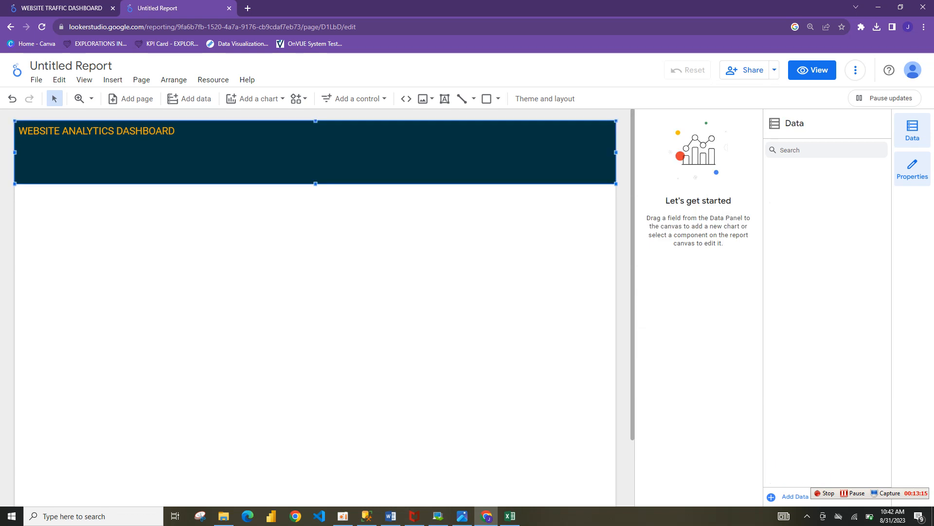
{"action": "left_click_drag", "start_coordinate": [243, 151], "coordinate": [417, 157]}
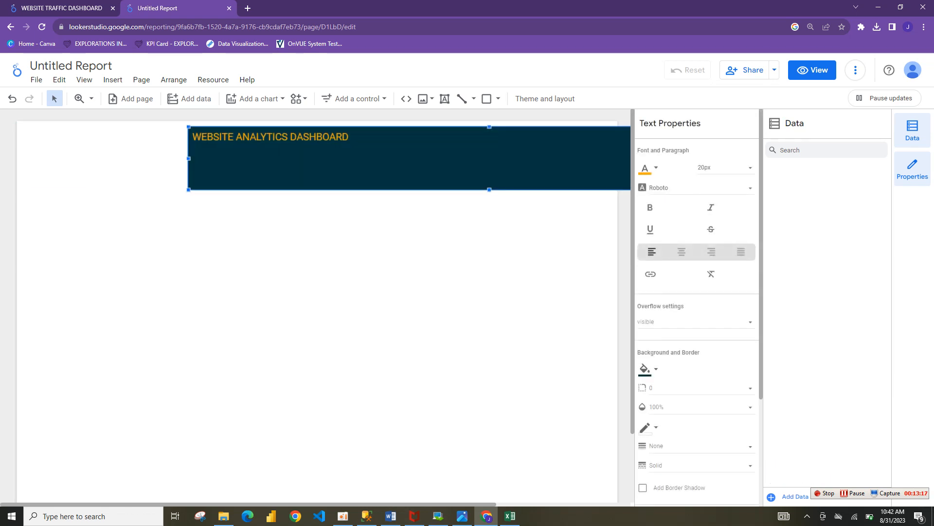
{"action": "key", "text": "ctrl+z"}
{"action": "left_click", "coordinate": [295, 343]}
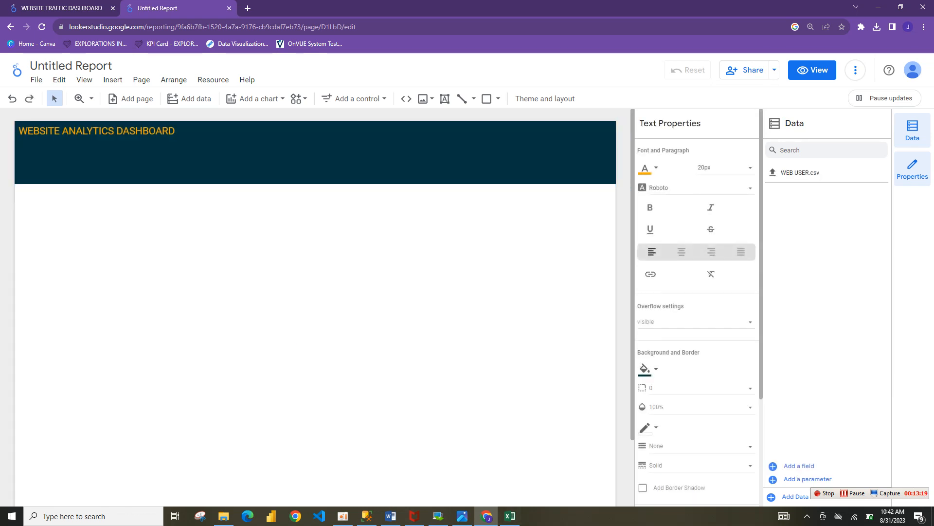
Switch to the Capture.JPG brand palette in Photos and examine the hex codes of its lower row of warm colours
{"action": "left_click", "coordinate": [463, 516]}
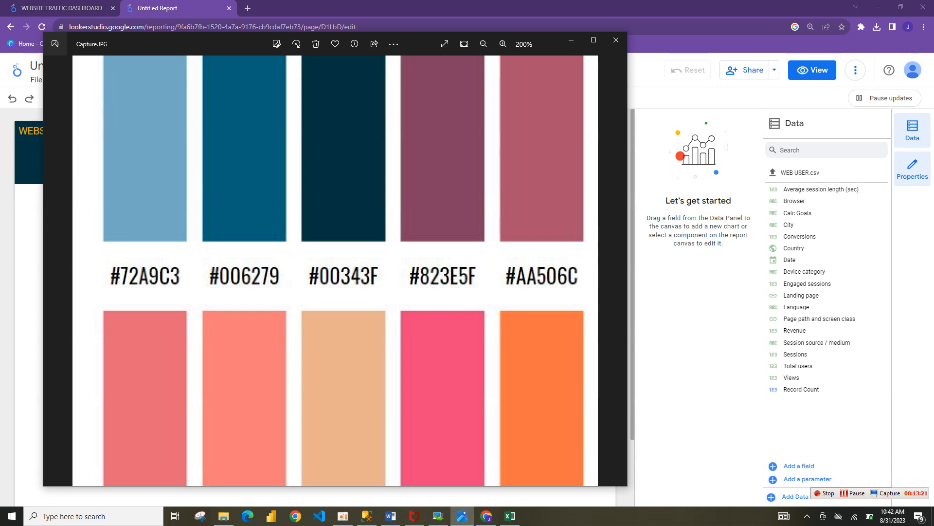
{"action": "key", "text": "alt+Tab"}
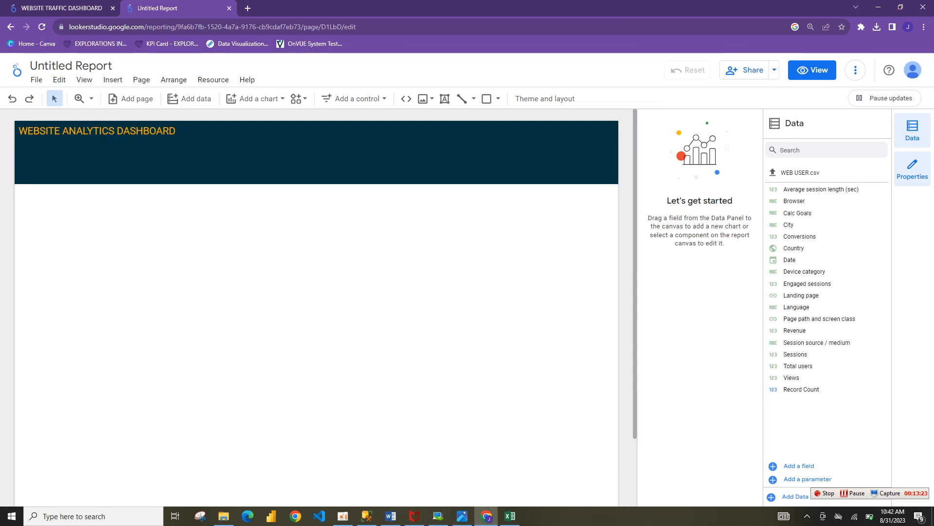
{"action": "key", "text": "alt+Tab"}
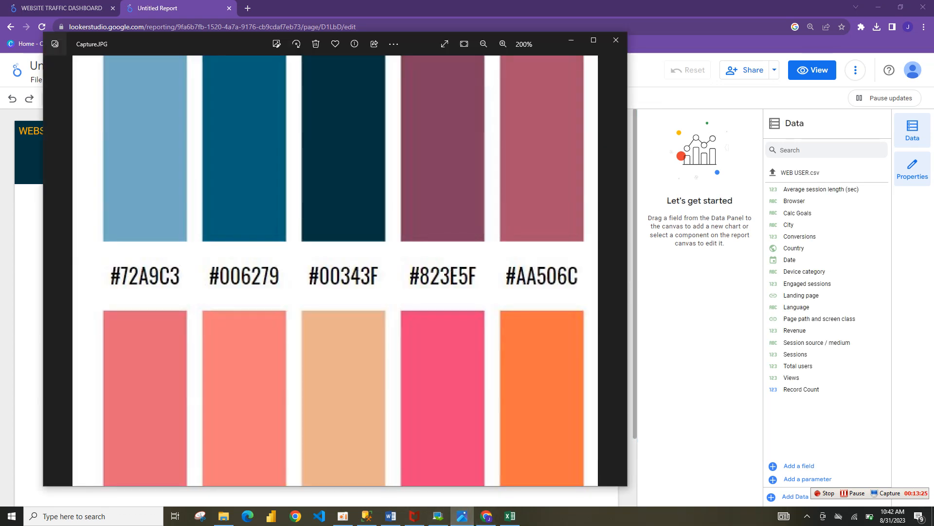
{"action": "key", "text": "alt+Tab"}
{"action": "scroll", "coordinate": [317, 302], "scroll_direction": "down", "scroll_amount": 2}
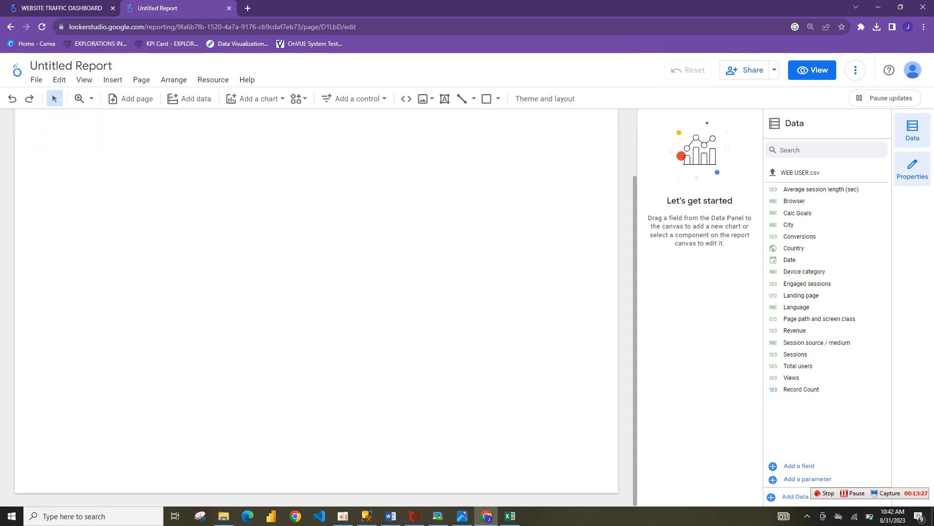
{"action": "key", "text": "alt+Tab"}
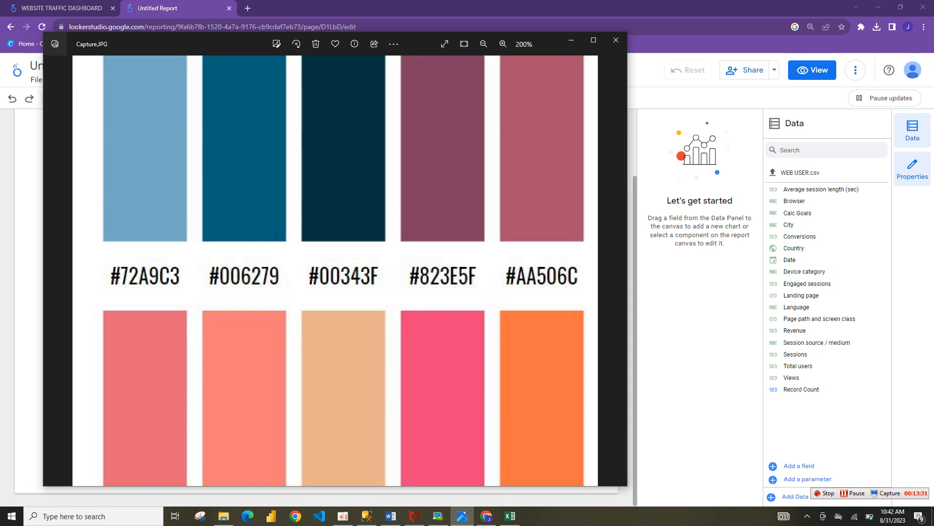
{"action": "scroll", "coordinate": [336, 271], "scroll_direction": "down", "scroll_amount": 3}
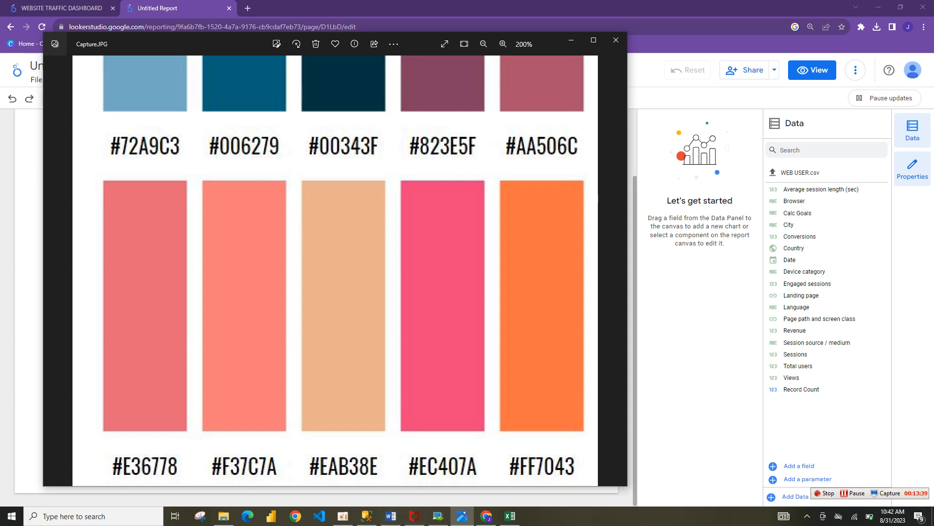
{"action": "left_click", "coordinate": [87, 8]}
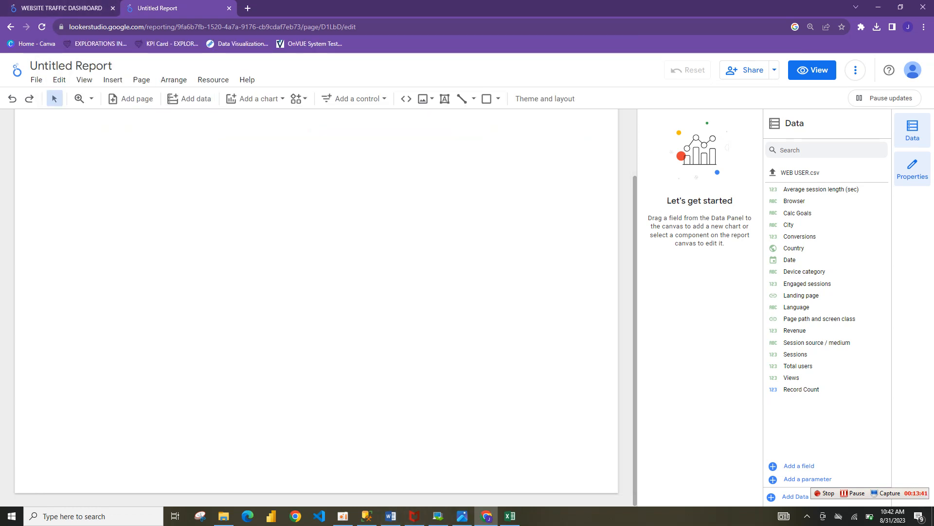
Recolour the whole WEBSITE ANALYTICS DASHBOARD header title with the custom font colour #EAB3A3
{"action": "key", "text": "ctrl+v"}
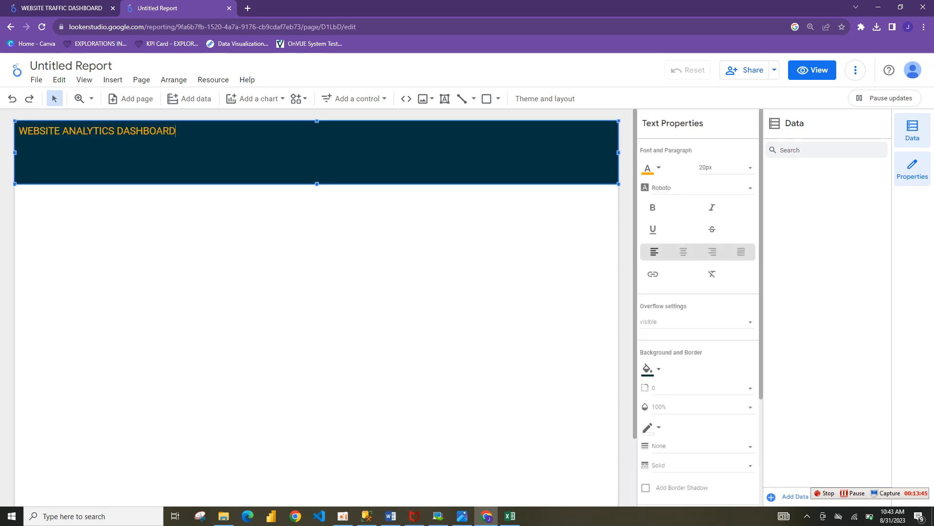
{"action": "key", "text": "ctrl+a"}
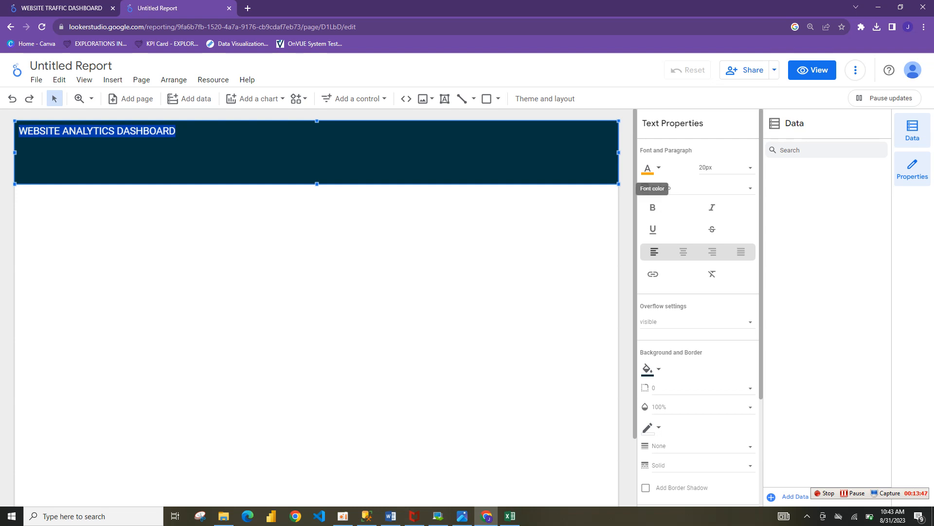
{"action": "left_click", "coordinate": [649, 168]}
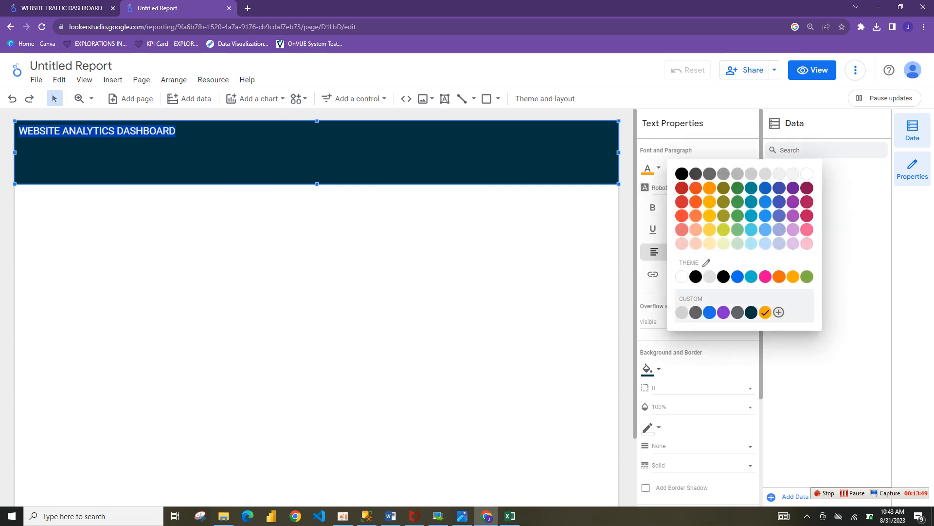
{"action": "left_click", "coordinate": [779, 312]}
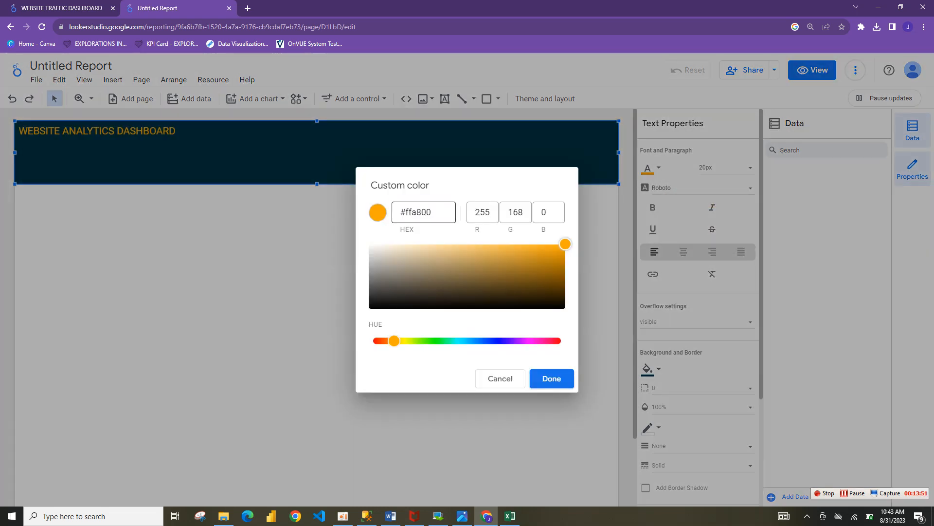
{"action": "left_click", "coordinate": [434, 212]}
{"action": "key", "text": "BackSpace"}
{"action": "key", "text": "BackSpace"}
{"action": "key", "text": "BackSpace"}
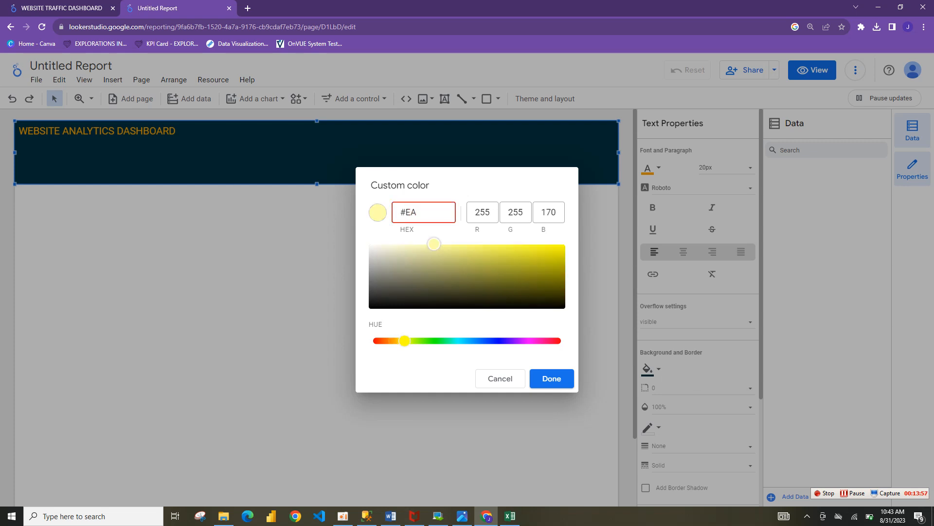
{"action": "type", "text": "EAB3"}
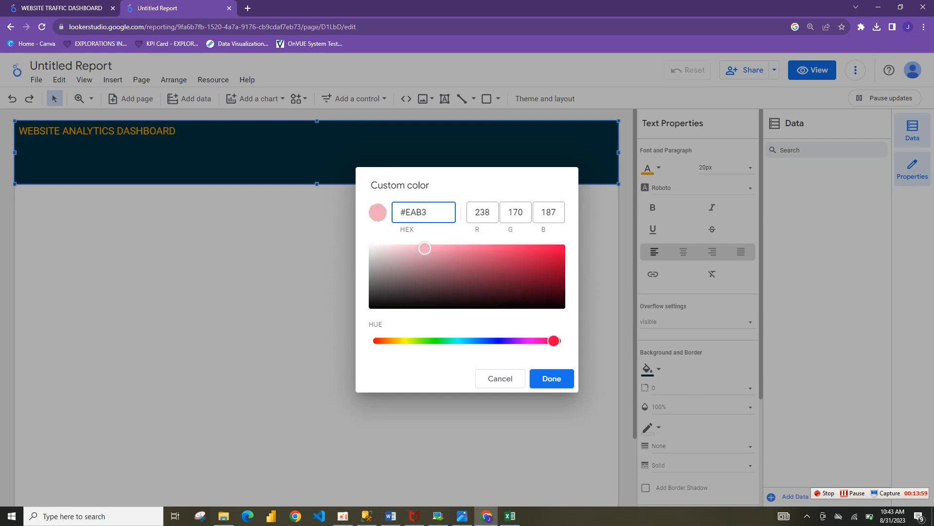
{"action": "type", "text": "A3"}
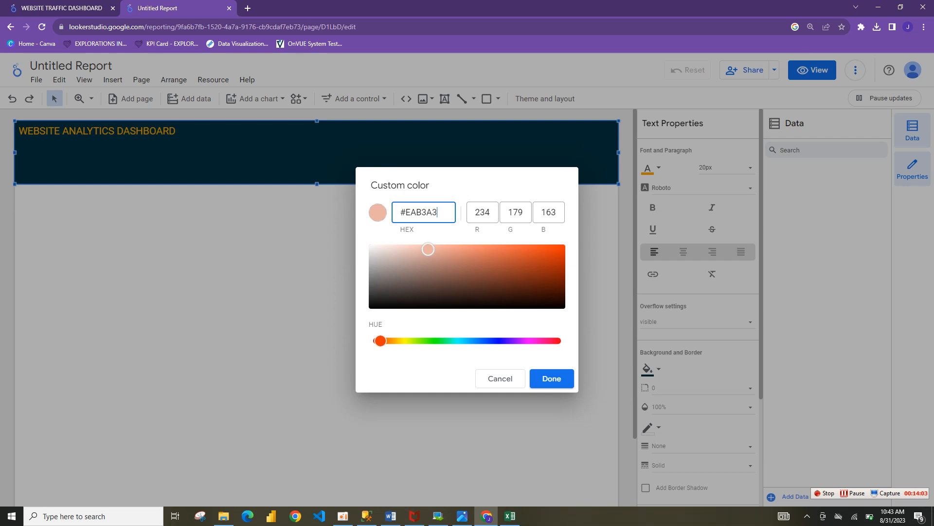
{"action": "left_click", "coordinate": [552, 378]}
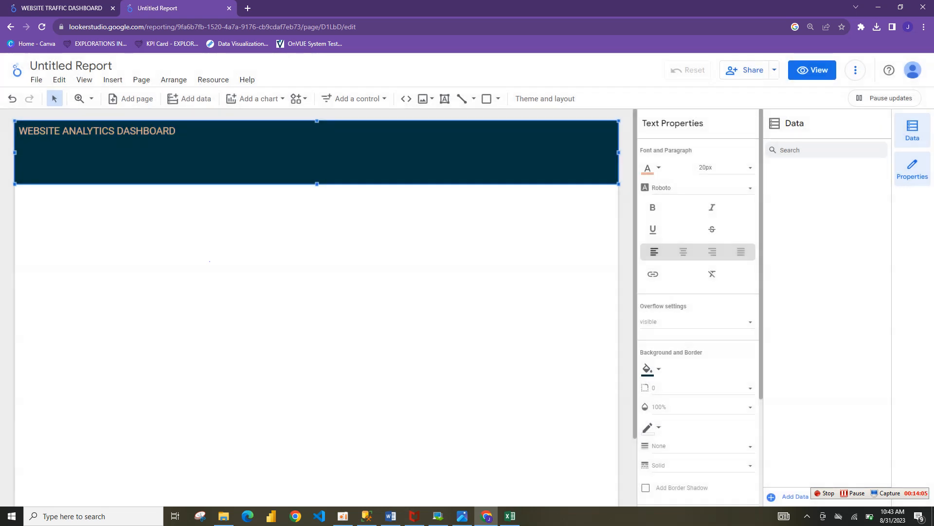
Make the entire header title bold, keeping the Roboto font
{"action": "left_click", "coordinate": [210, 261]}
{"action": "double_click", "coordinate": [188, 137]}
{"action": "key", "text": "shift+End"}
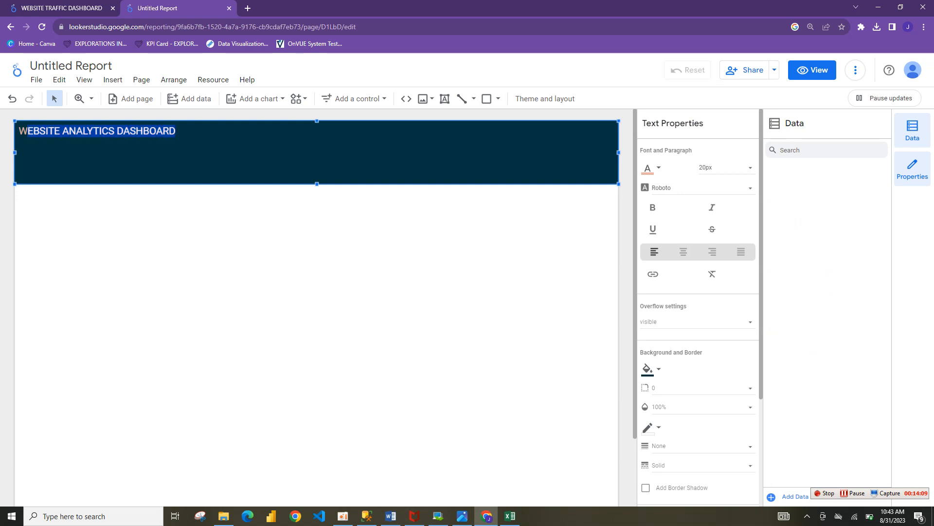
{"action": "key", "text": "Home"}
{"action": "key", "text": "shift+End"}
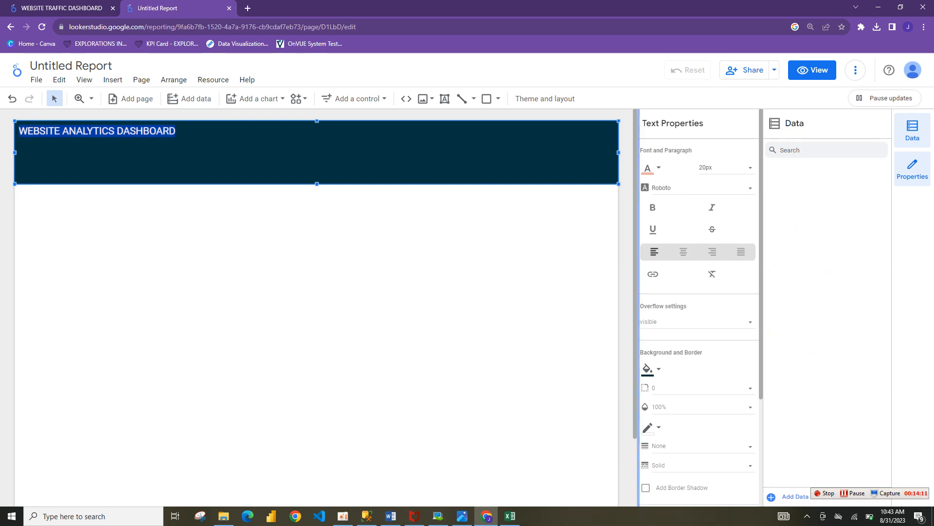
{"action": "left_click", "coordinate": [652, 207]}
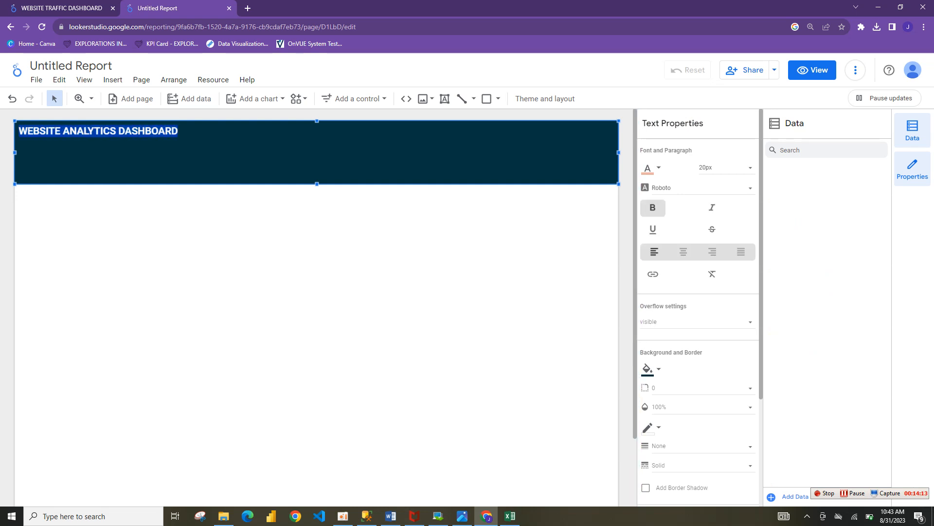
{"action": "left_click", "coordinate": [701, 188]}
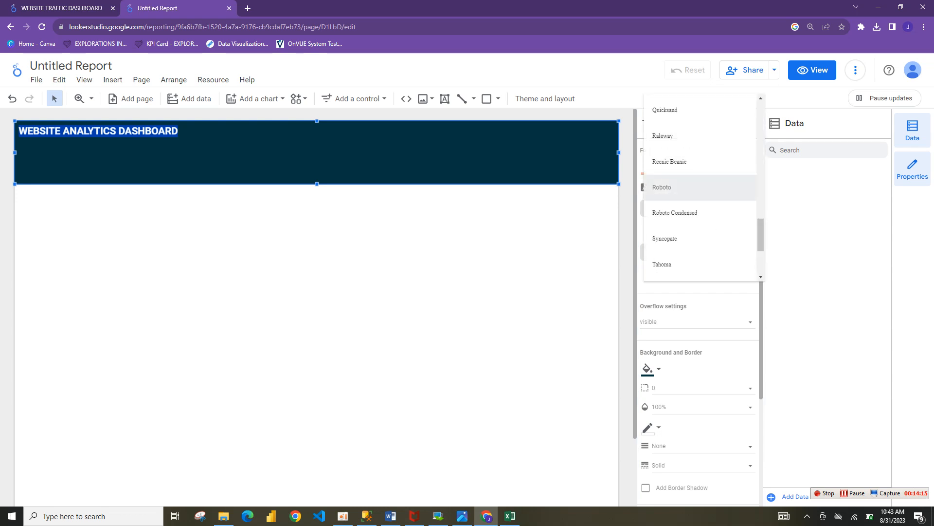
{"action": "left_click", "coordinate": [701, 188]}
{"action": "left_click", "coordinate": [330, 263]}
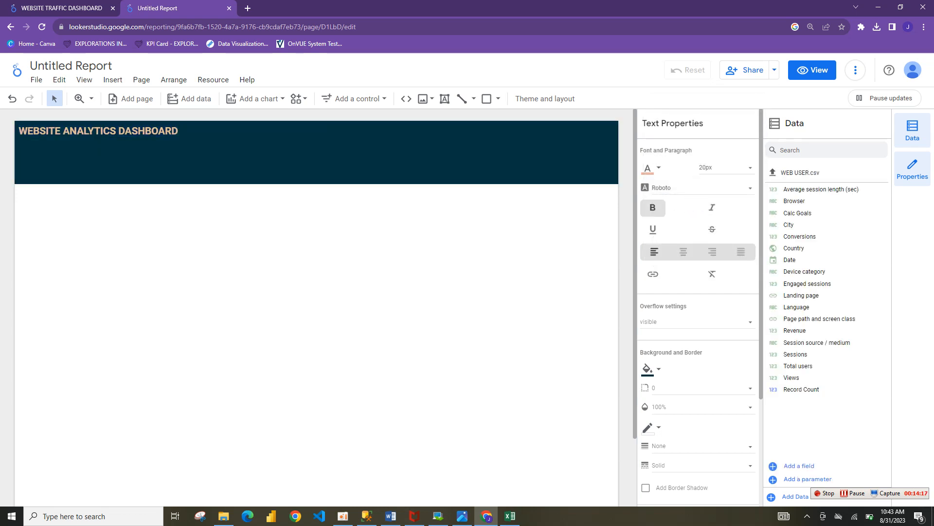
Italicize the entire header title and deselect the text box
{"action": "left_click", "coordinate": [183, 131]}
{"action": "left_click_drag", "start_coordinate": [179, 131], "coordinate": [19, 131]}
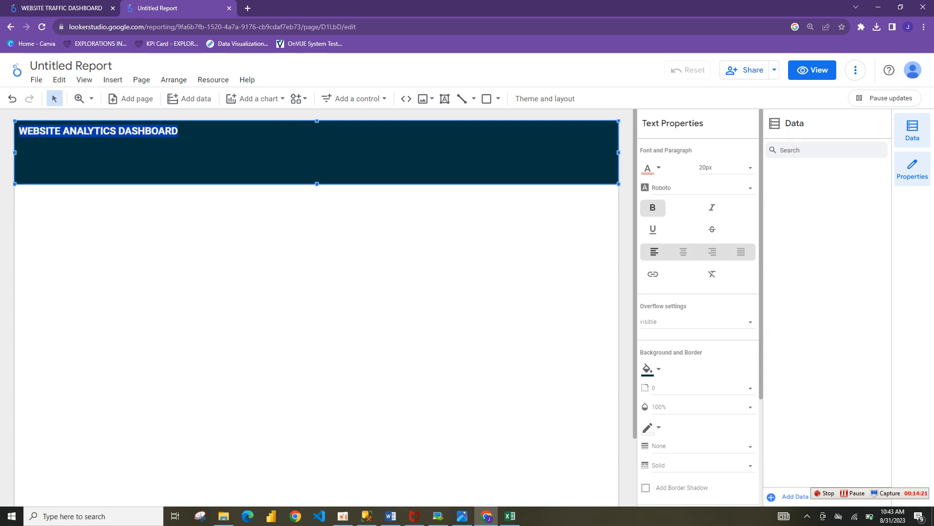
{"action": "left_click", "coordinate": [712, 208]}
{"action": "left_click", "coordinate": [341, 266]}
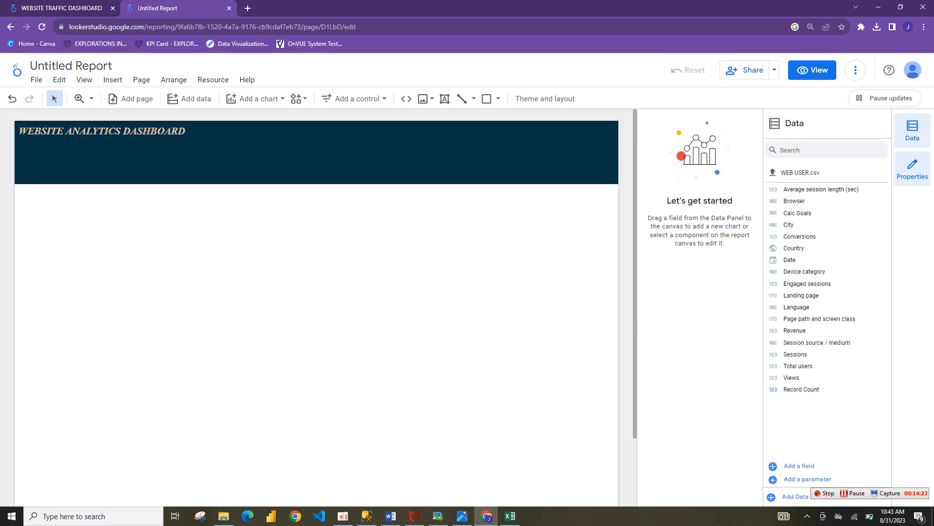
{"action": "left_click", "coordinate": [316, 156]}
{"action": "left_click", "coordinate": [331, 258]}
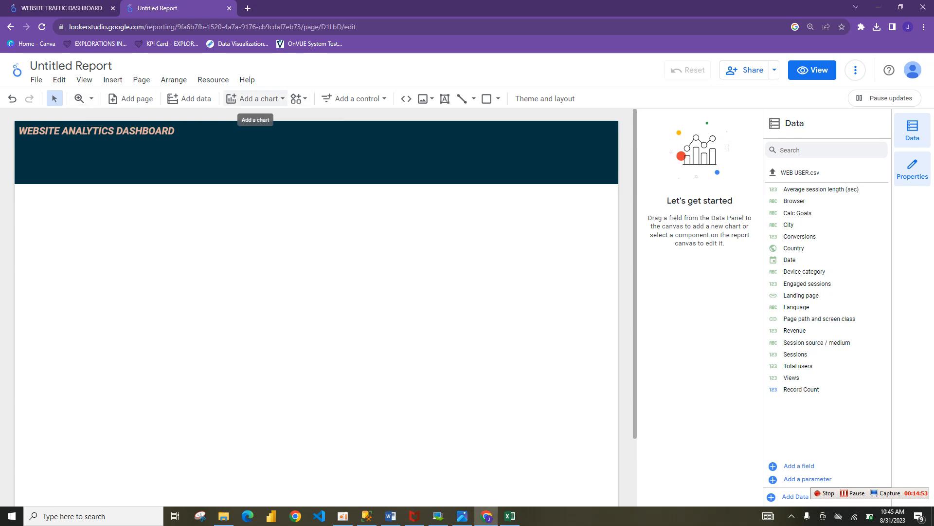
Add a scorecard inside the header banner, below and right of the title, and set its metric to Total users
{"action": "left_click", "coordinate": [254, 98]}
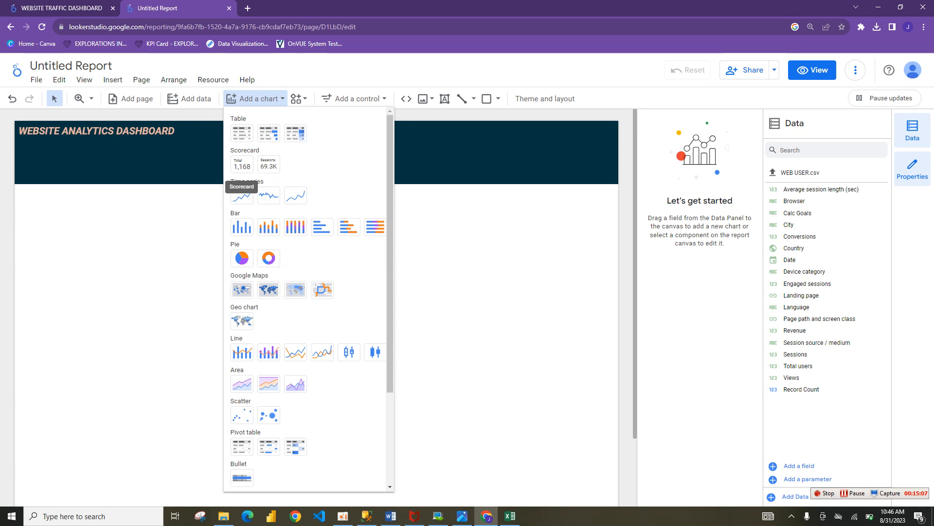
{"action": "left_click", "coordinate": [242, 165]}
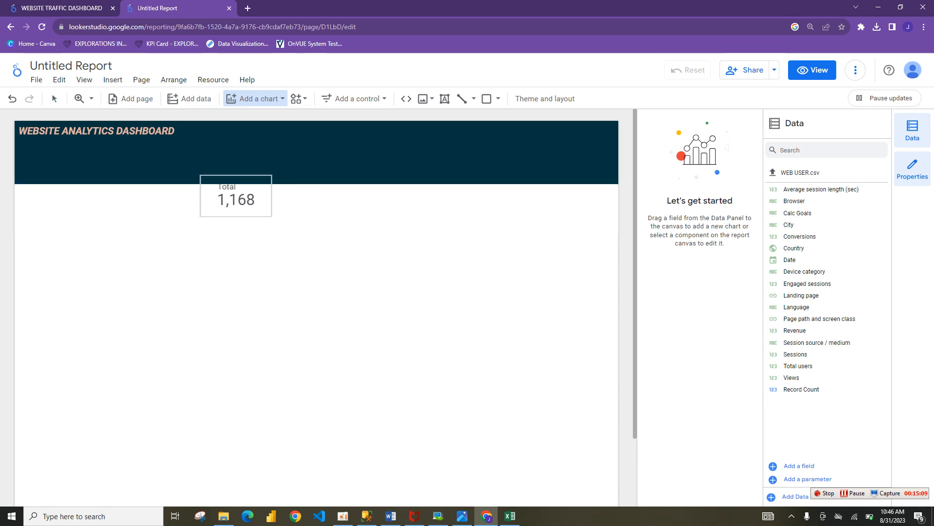
{"action": "left_click", "coordinate": [208, 131]}
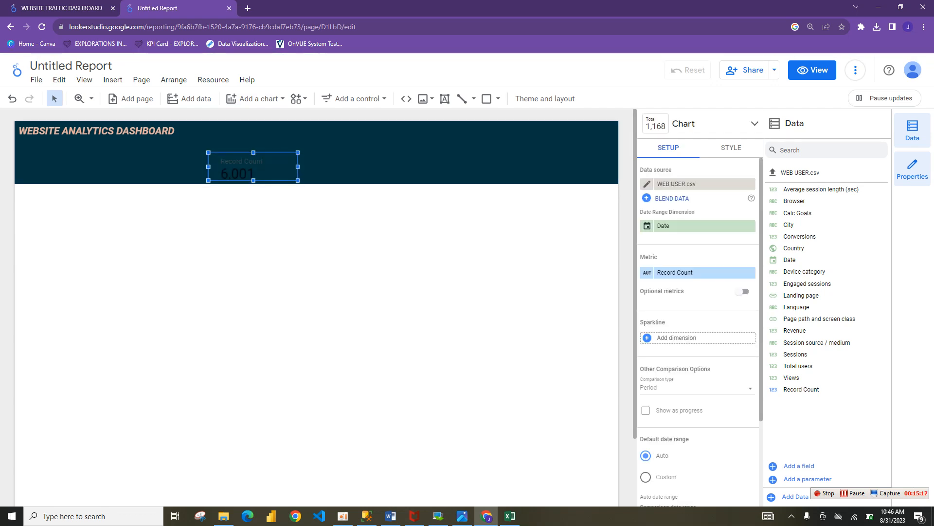
{"action": "left_click_drag", "start_coordinate": [799, 378], "coordinate": [835, 394]}
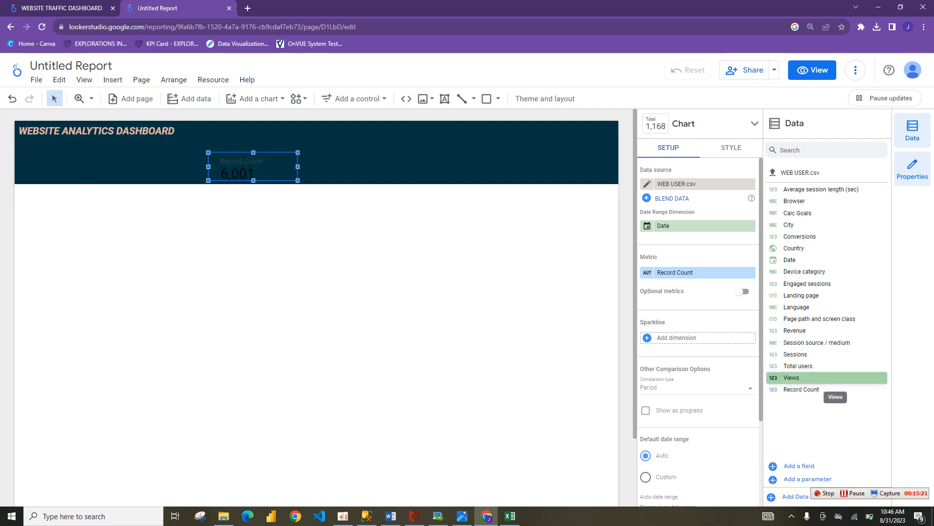
{"action": "left_click_drag", "start_coordinate": [827, 367], "coordinate": [697, 271]}
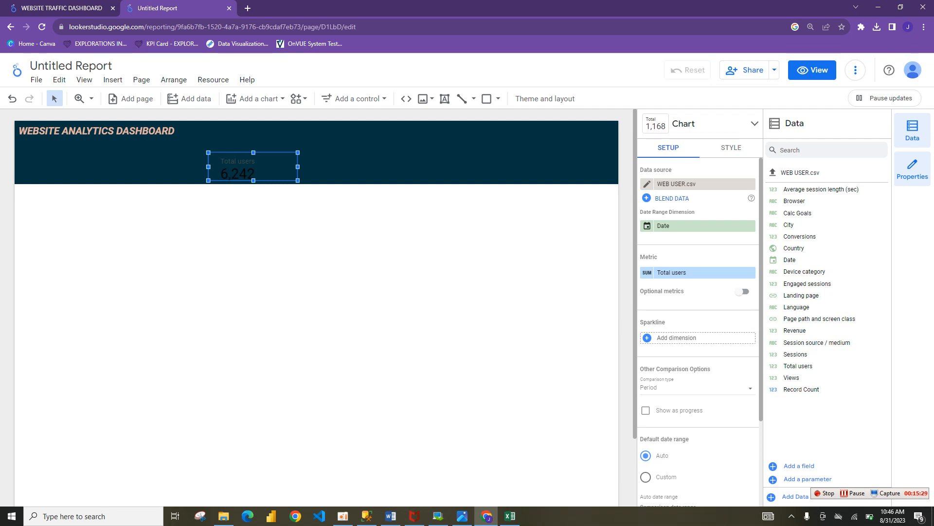
Centre the metric name, metric value and comparison alignment of the Total users scorecard
{"action": "left_click", "coordinate": [731, 148]}
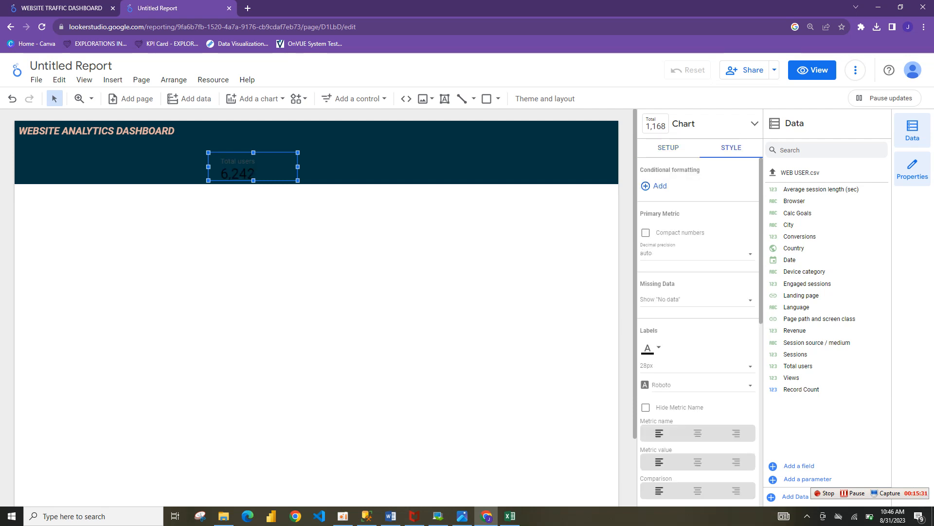
{"action": "scroll", "coordinate": [698, 317], "scroll_direction": "down", "scroll_amount": 4}
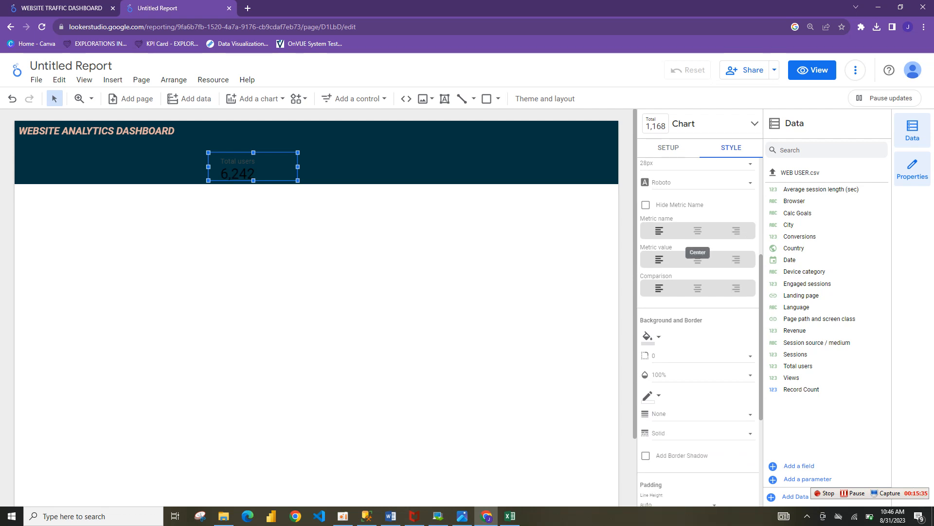
{"action": "left_click", "coordinate": [698, 230]}
{"action": "left_click", "coordinate": [698, 259]}
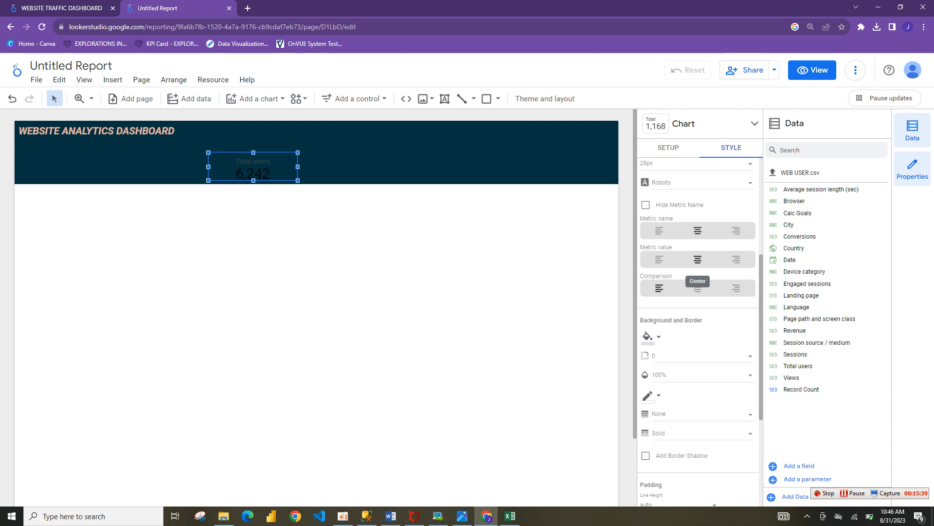
{"action": "left_click", "coordinate": [698, 288]}
{"action": "scroll", "coordinate": [697, 331], "scroll_direction": "up", "scroll_amount": 4}
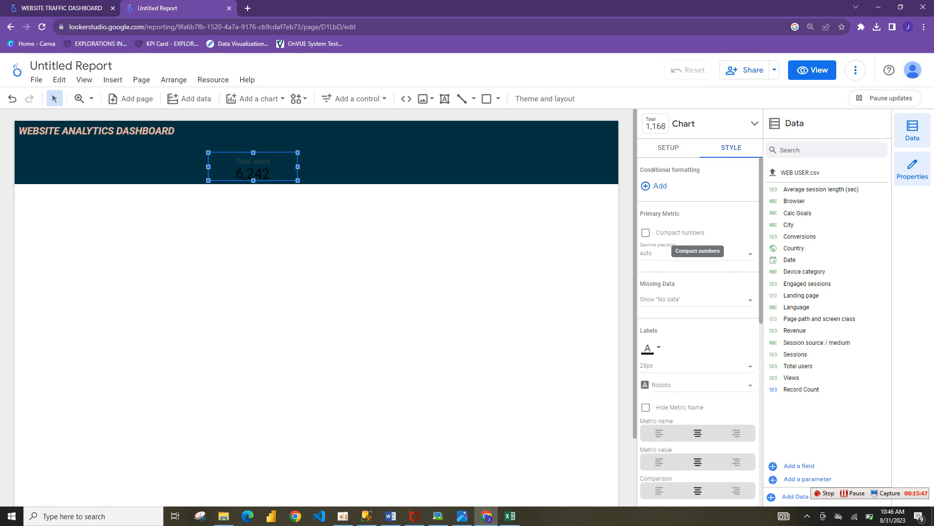
Set the Total users scorecard's label colour to white and try out compact numbers, leaving that option off
{"action": "left_click", "coordinate": [645, 232]}
{"action": "left_click", "coordinate": [646, 232]}
{"action": "left_click", "coordinate": [649, 347]}
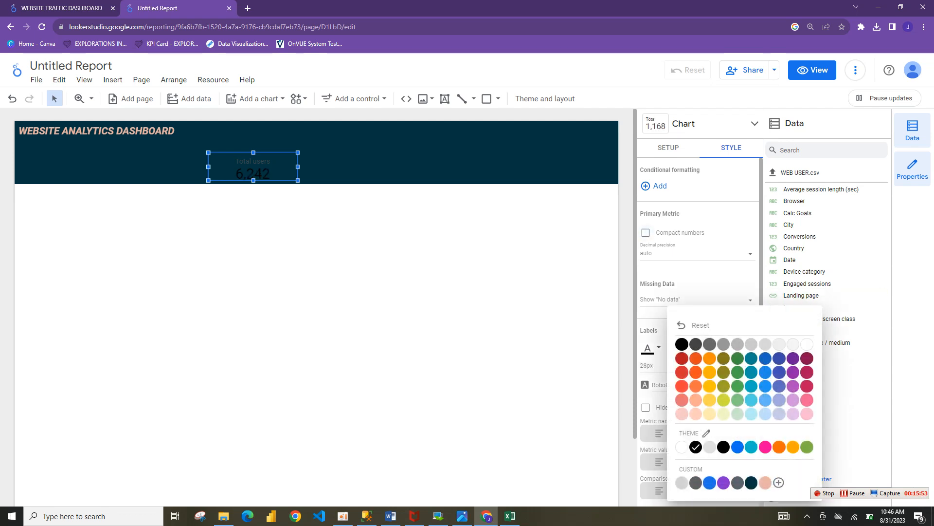
{"action": "left_click", "coordinate": [807, 344]}
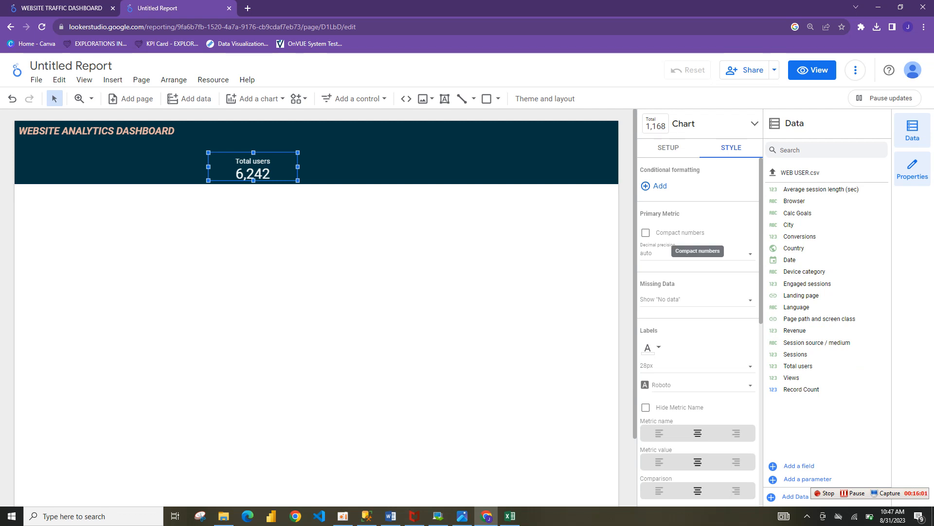
{"action": "left_click", "coordinate": [646, 233]}
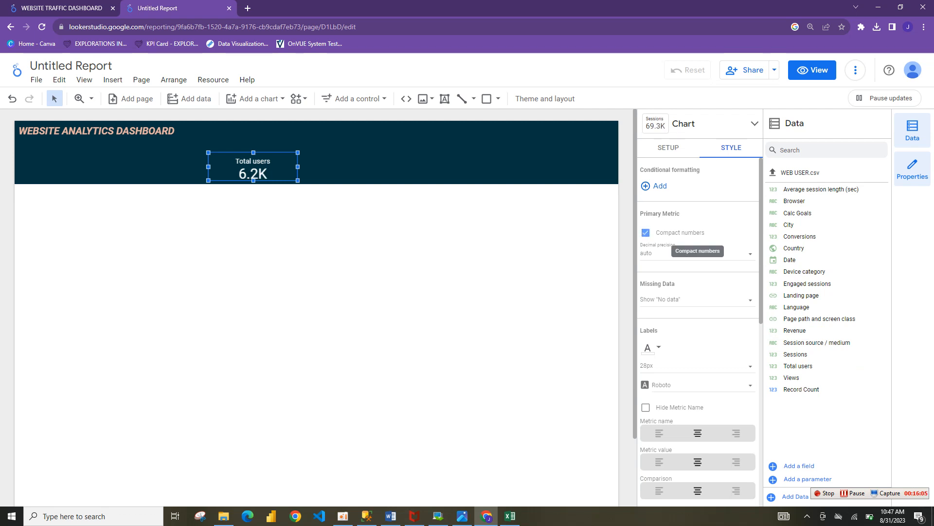
{"action": "left_click", "coordinate": [645, 233]}
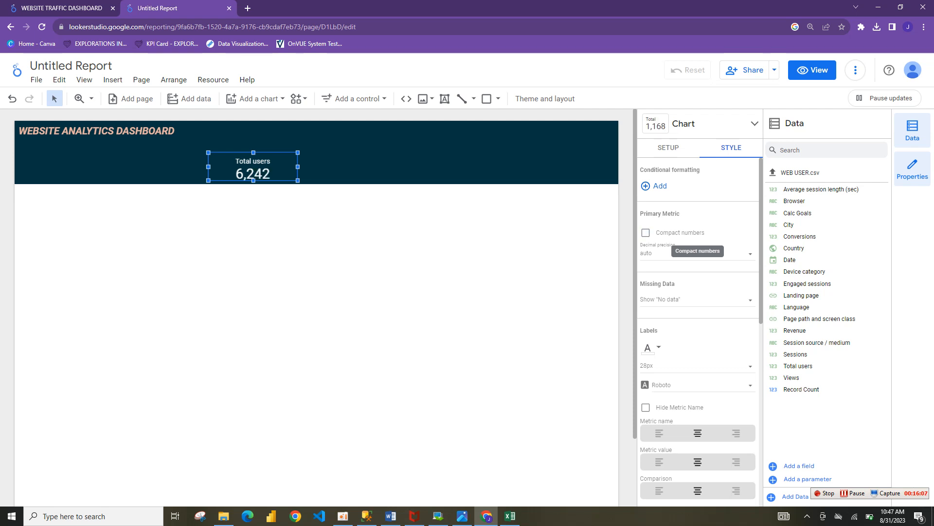
Set the Total users scorecard's label font size to 30px
{"action": "scroll", "coordinate": [699, 331], "scroll_direction": "down", "scroll_amount": 4}
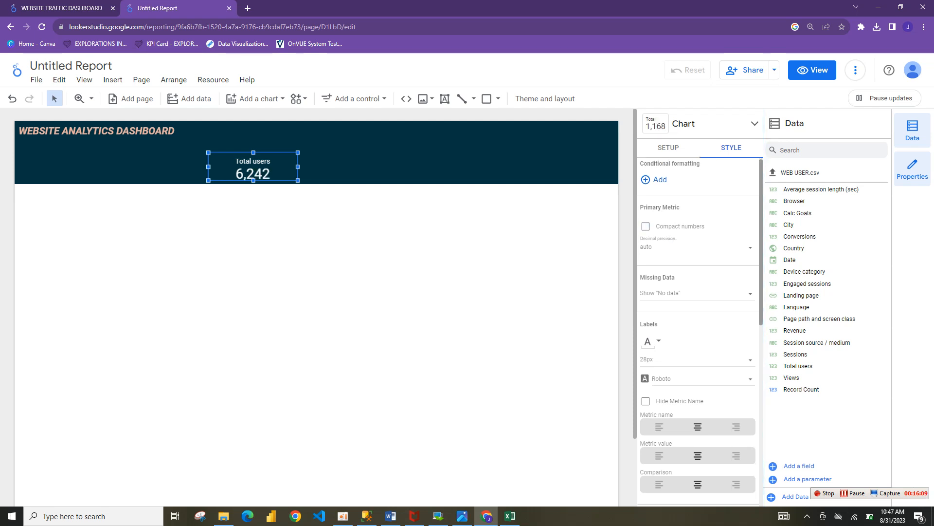
{"action": "scroll", "coordinate": [699, 331], "scroll_direction": "up", "scroll_amount": 1}
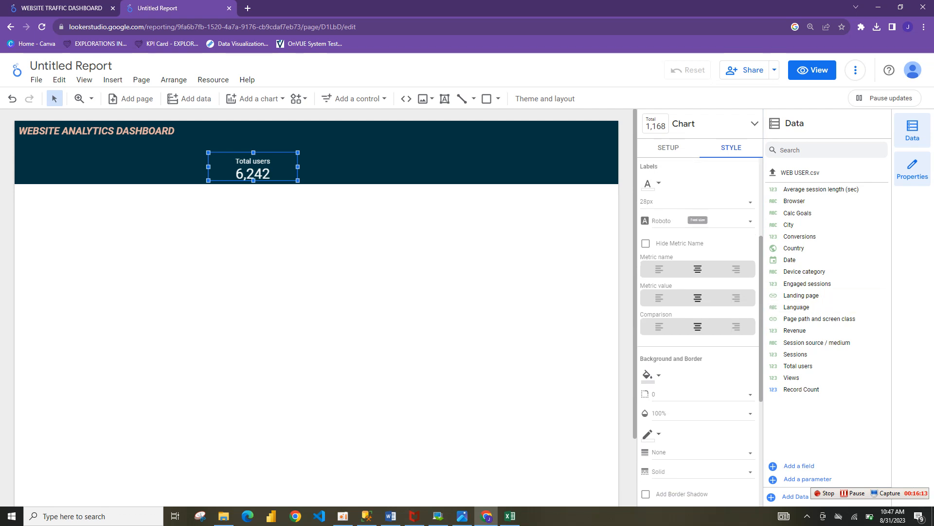
{"action": "left_click", "coordinate": [696, 202]}
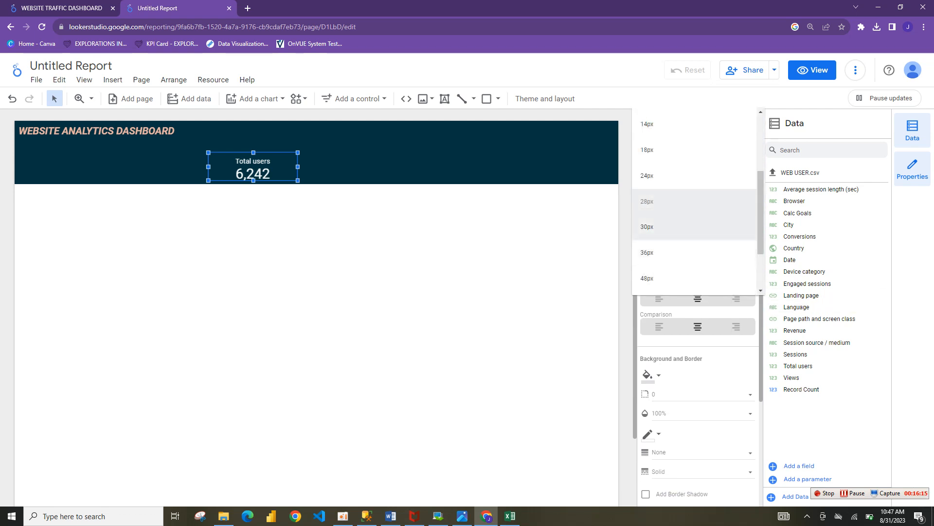
{"action": "left_click", "coordinate": [696, 226]}
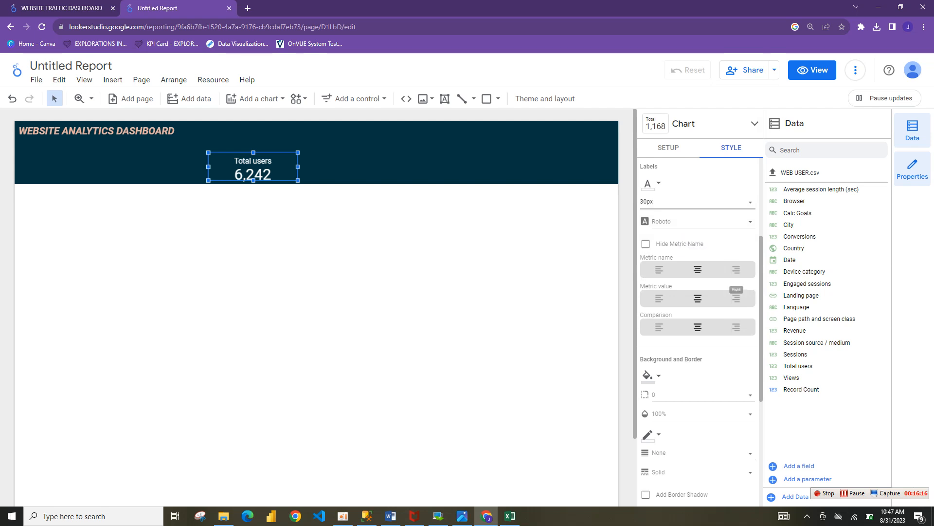
{"action": "scroll", "coordinate": [696, 229], "scroll_direction": "down", "scroll_amount": 1}
{"action": "scroll", "coordinate": [696, 292], "scroll_direction": "down", "scroll_amount": 4}
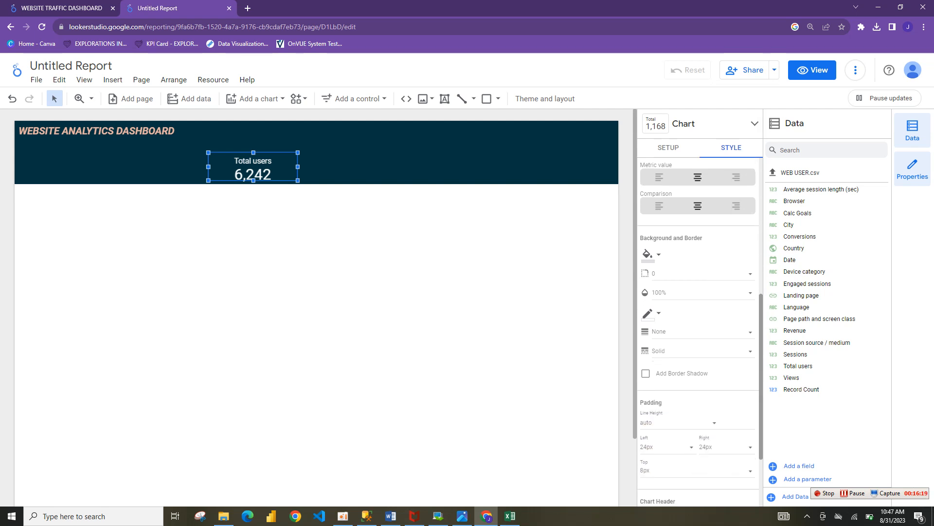
{"action": "scroll", "coordinate": [698, 292], "scroll_direction": "up", "scroll_amount": 3}
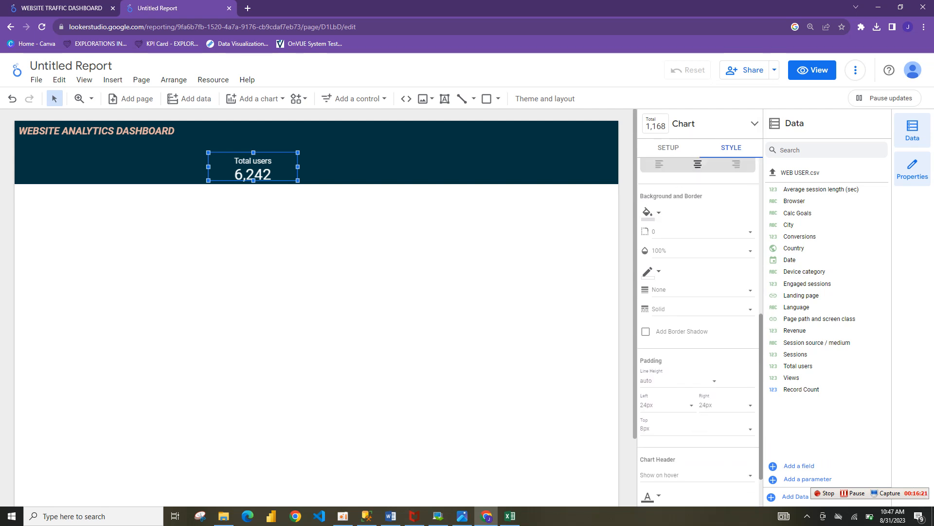
Try an olive background on the Total users scorecard, then make its background transparent
{"action": "left_click", "coordinate": [648, 268]}
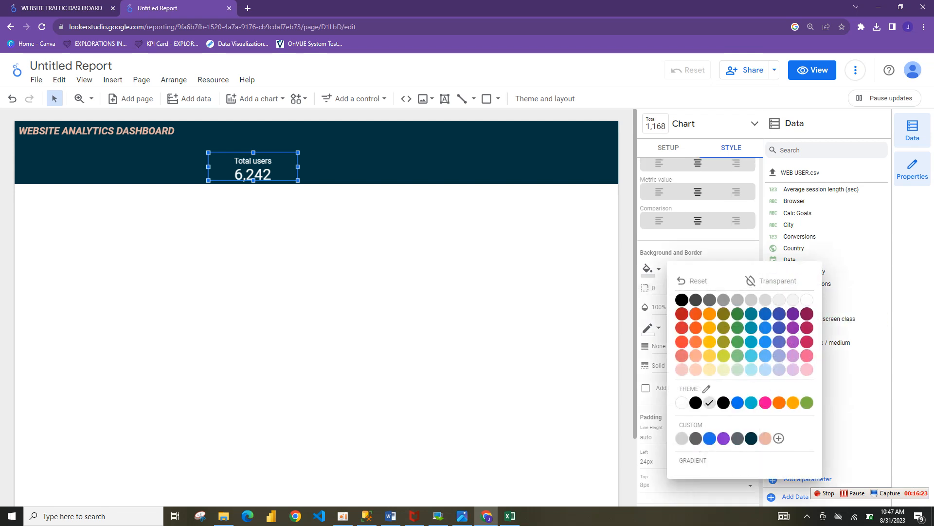
{"action": "left_click", "coordinate": [723, 314]}
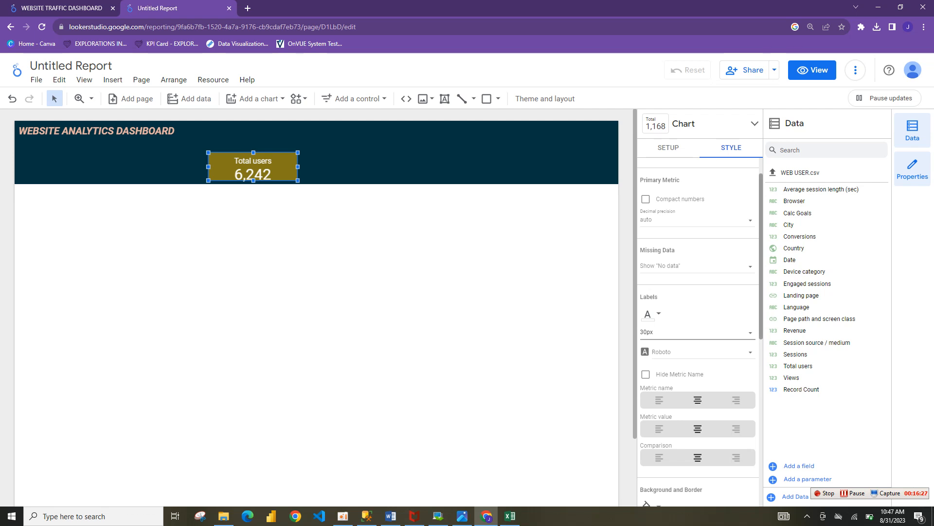
{"action": "scroll", "coordinate": [698, 316], "scroll_direction": "down", "scroll_amount": 5}
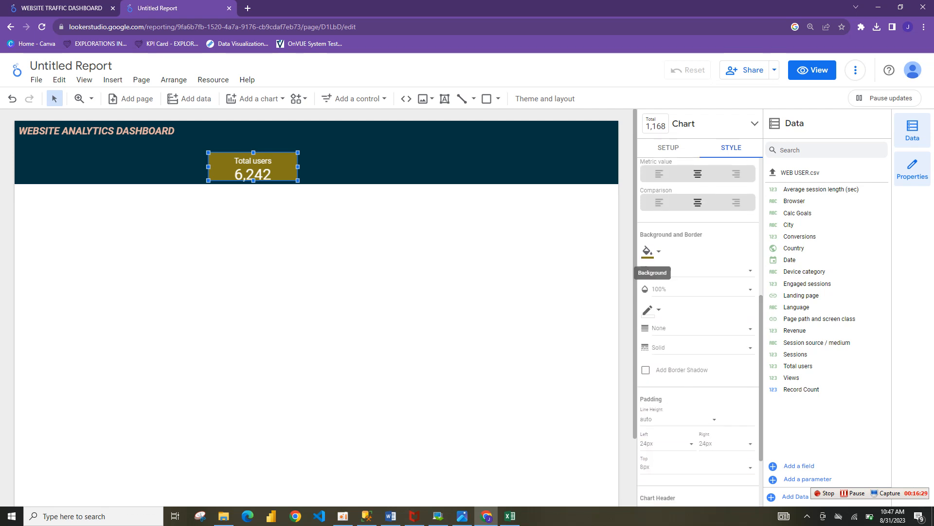
{"action": "left_click", "coordinate": [648, 251]}
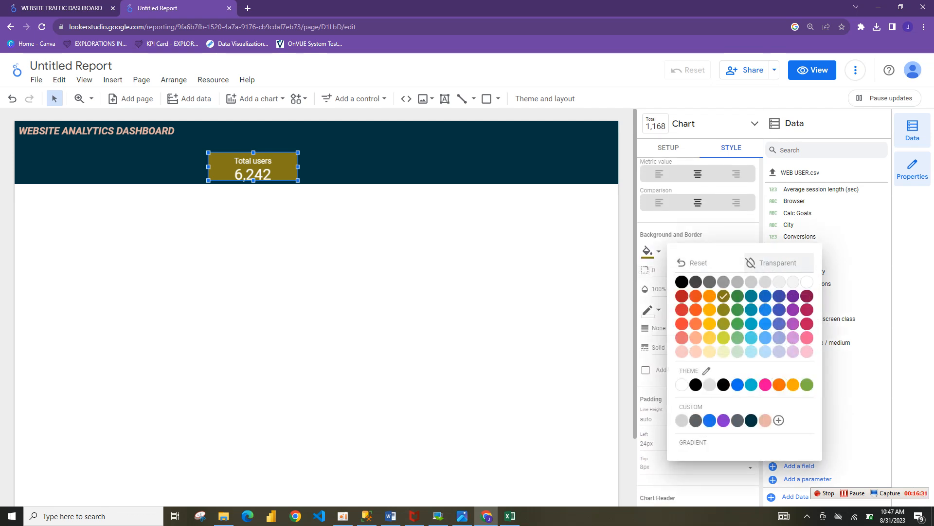
{"action": "left_click", "coordinate": [778, 263]}
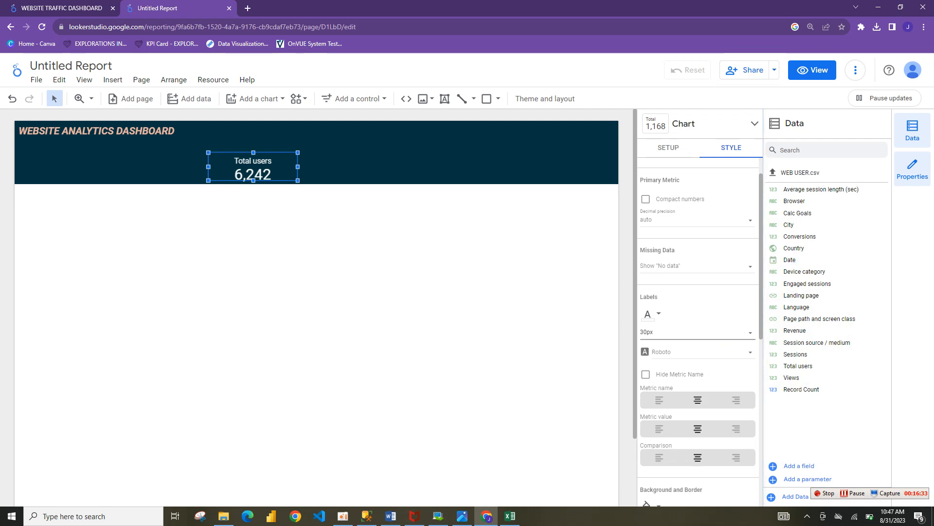
{"action": "left_click_drag", "start_coordinate": [764, 263], "coordinate": [766, 289]}
Narrow the Total users scorecard slightly and place three copies of it in a row beside it within the header banner
{"action": "left_click", "coordinate": [288, 145]}
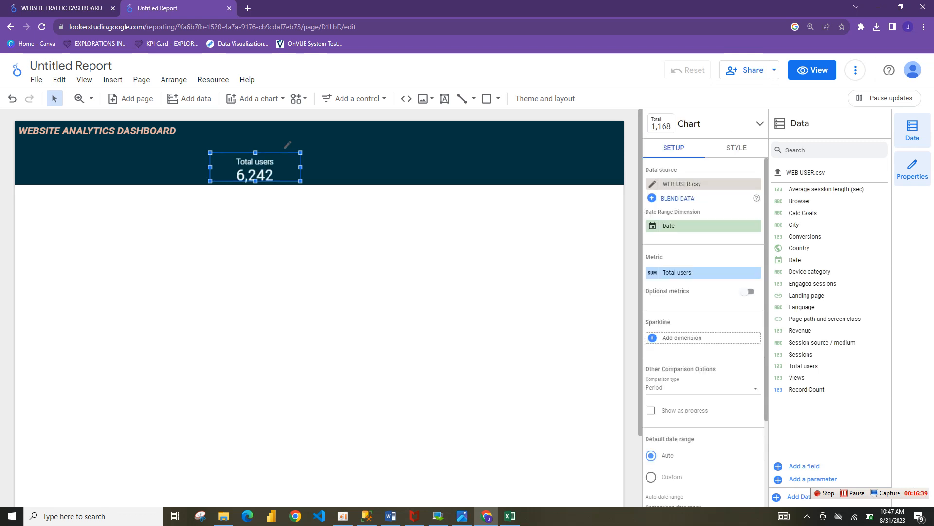
{"action": "left_click_drag", "start_coordinate": [300, 167], "coordinate": [288, 167]}
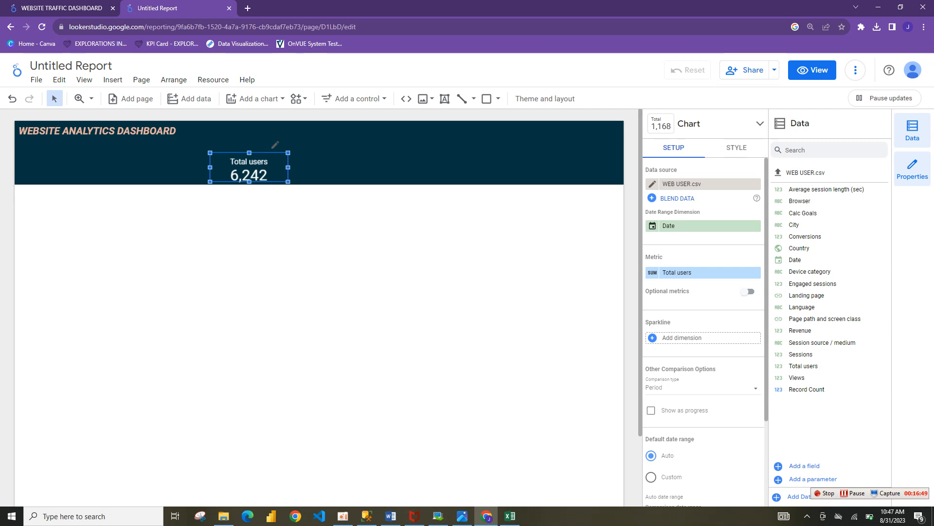
{"action": "key", "text": "ctrl+d"}
{"action": "left_click_drag", "start_coordinate": [259, 177], "coordinate": [397, 170]}
{"action": "key", "text": "ctrl+v"}
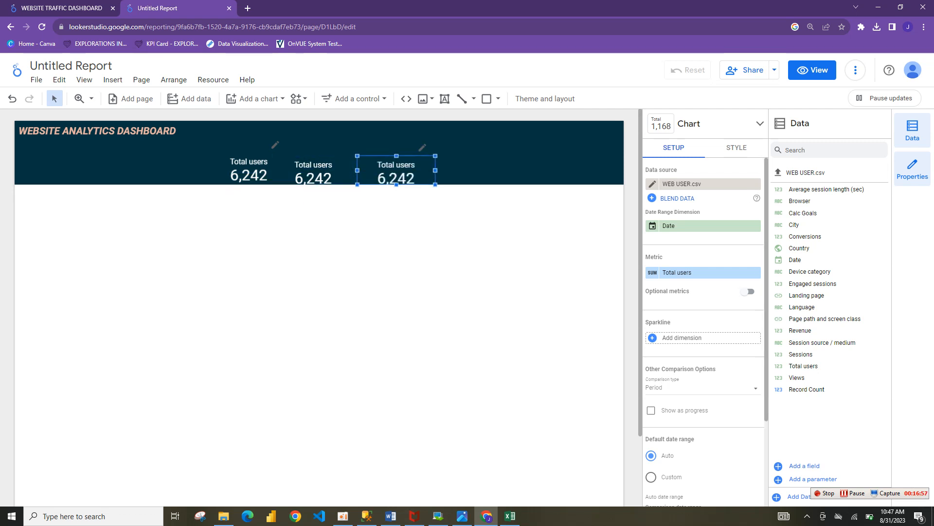
{"action": "key", "text": "ctrl+v"}
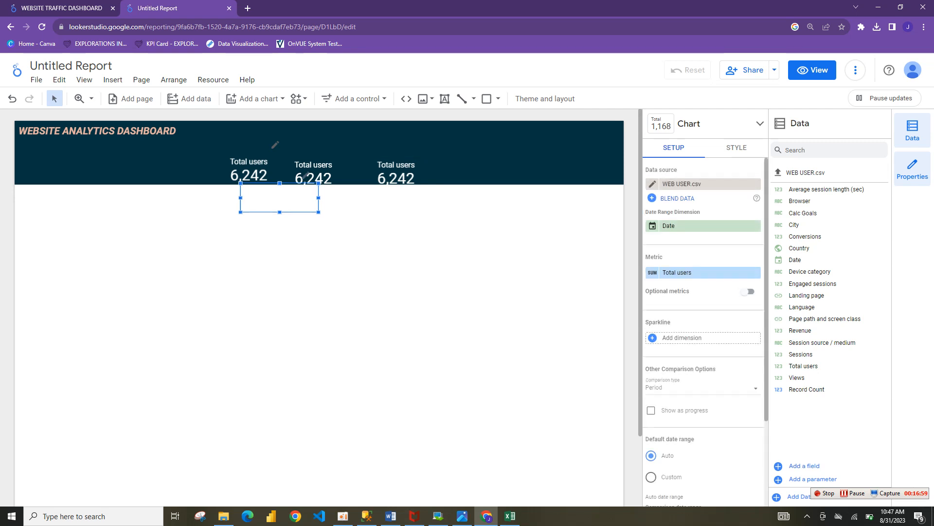
{"action": "left_click_drag", "start_coordinate": [273, 195], "coordinate": [455, 169]}
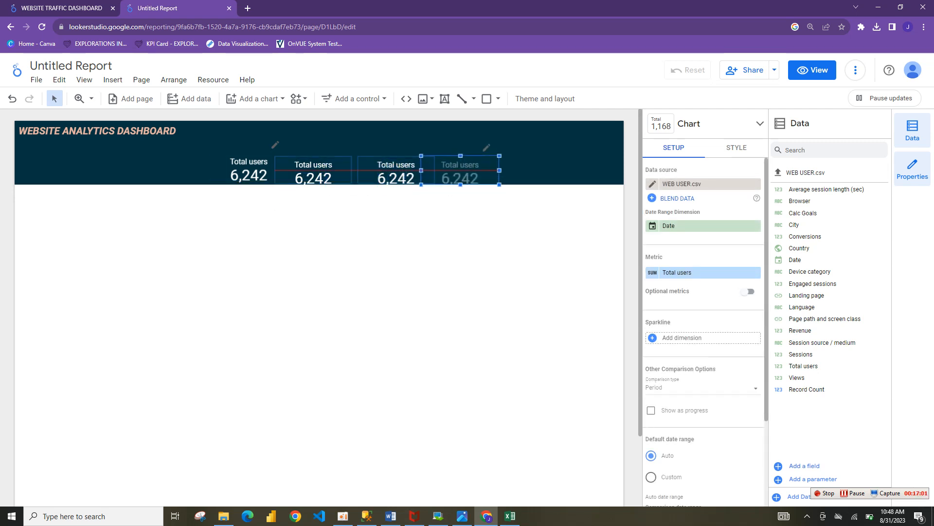
{"action": "left_click", "coordinate": [457, 234]}
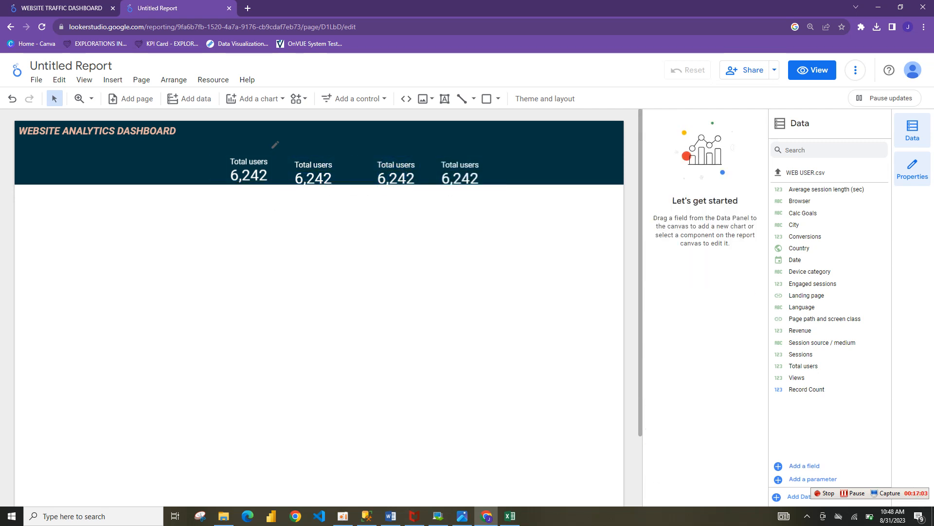
{"action": "left_click", "coordinate": [258, 168]}
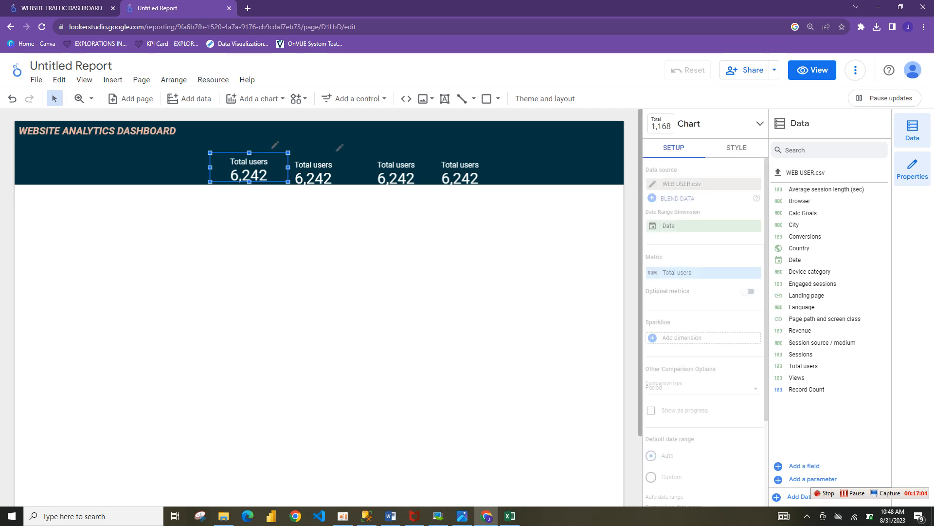
{"action": "left_click", "coordinate": [314, 173], "text": "ctrl"}
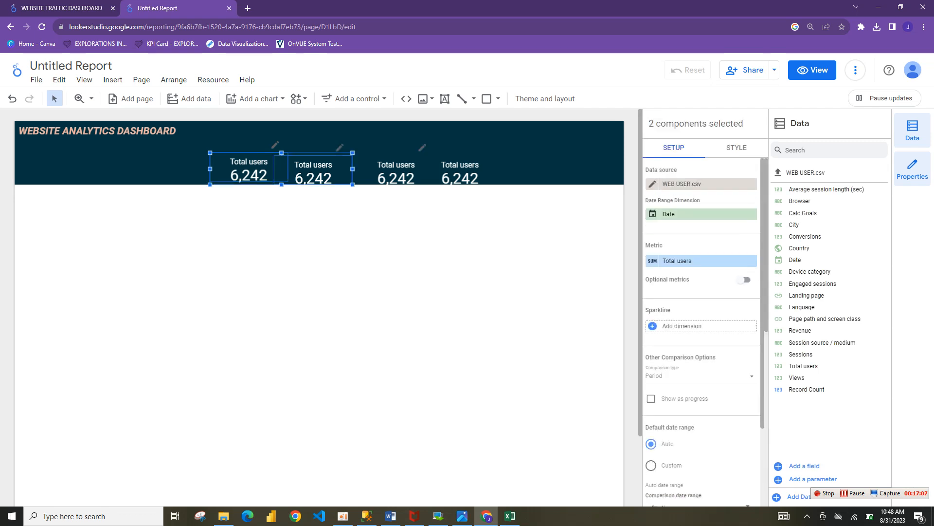
{"action": "left_click", "coordinate": [396, 173], "text": "ctrl"}
{"action": "left_click", "coordinate": [461, 172], "text": "ctrl"}
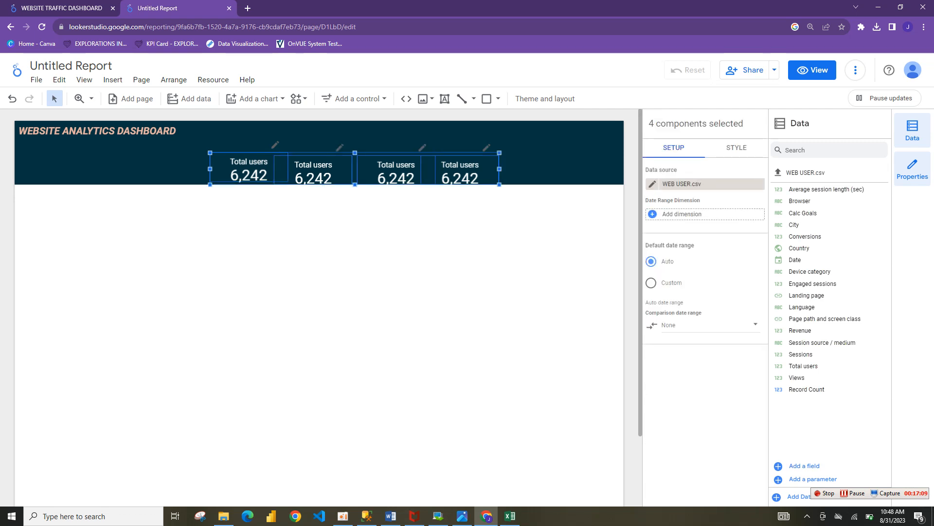
{"action": "left_click", "coordinate": [389, 142]}
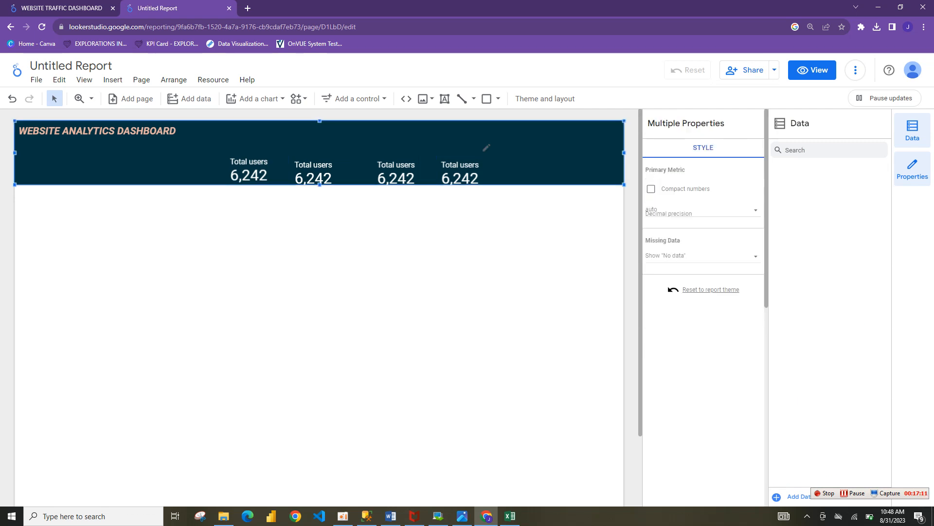
Select all four scorecards together and move them up so they sit fully inside the header banner
{"action": "left_click", "coordinate": [461, 171]}
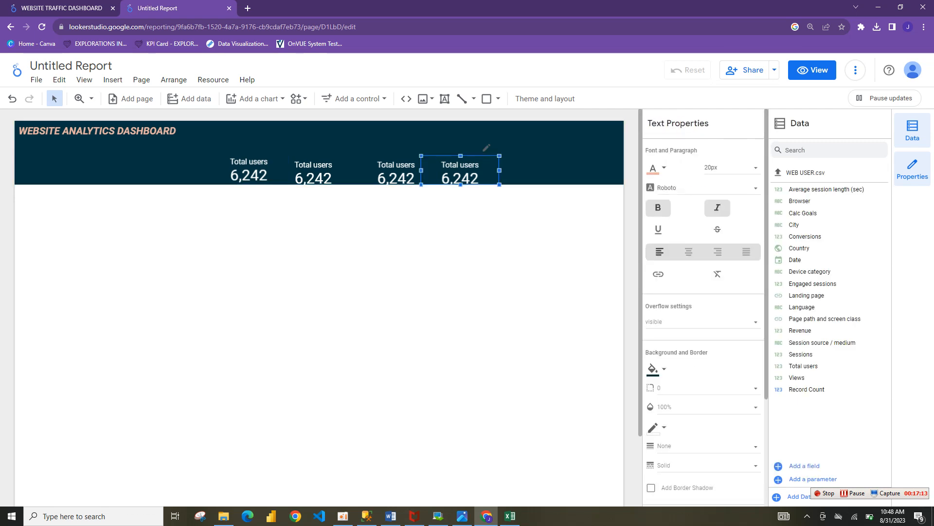
{"action": "left_click", "coordinate": [396, 171], "text": "ctrl"}
{"action": "left_click", "coordinate": [313, 172], "text": "ctrl"}
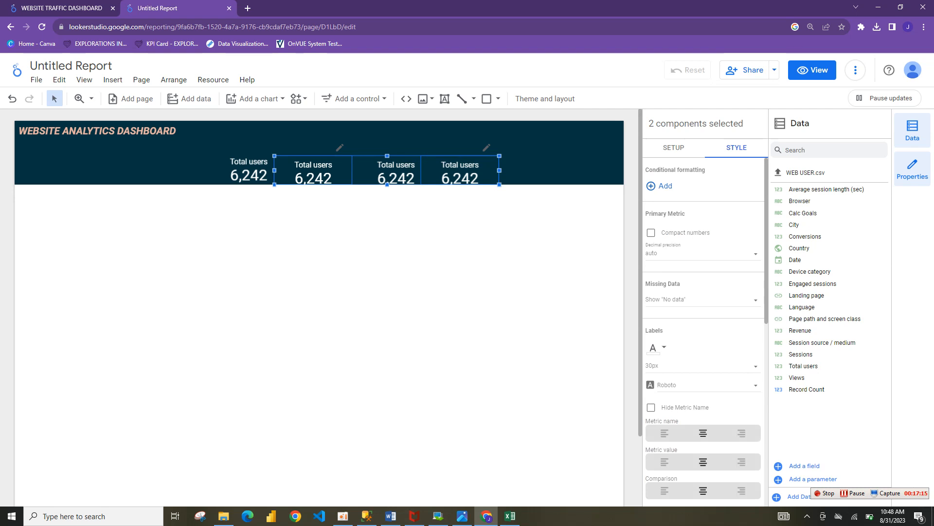
{"action": "left_click", "coordinate": [248, 171], "text": "ctrl"}
{"action": "scroll", "coordinate": [701, 331], "scroll_direction": "down", "scroll_amount": 1}
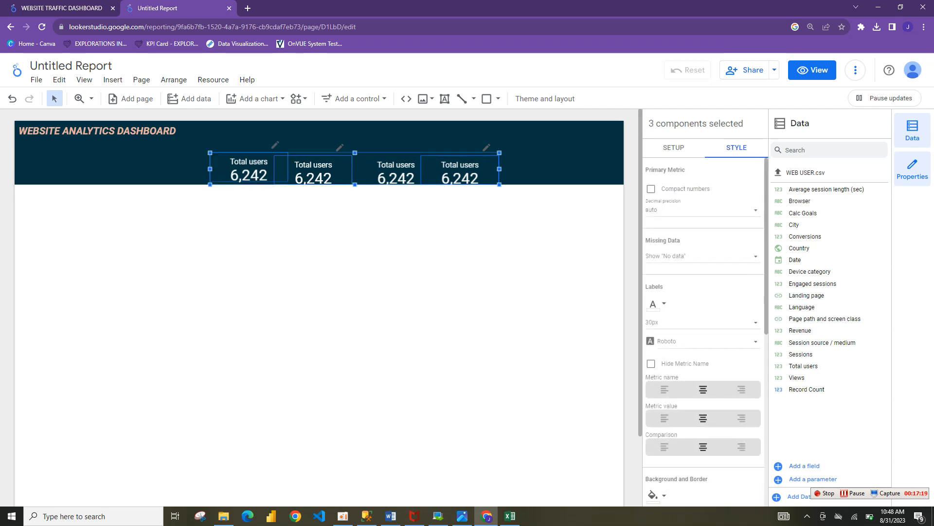
{"action": "mouse_move", "coordinate": [313, 173]}
{"action": "left_mouse_down"}
{"action": "mouse_move", "coordinate": [310, 160]}
{"action": "mouse_move", "coordinate": [313, 170]}
{"action": "left_mouse_up"}
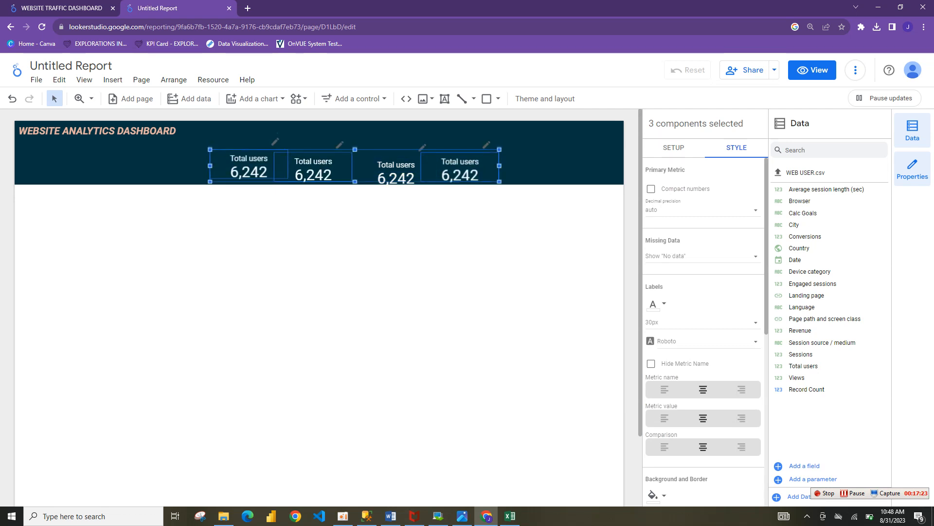
{"action": "left_click", "coordinate": [397, 171], "text": "ctrl"}
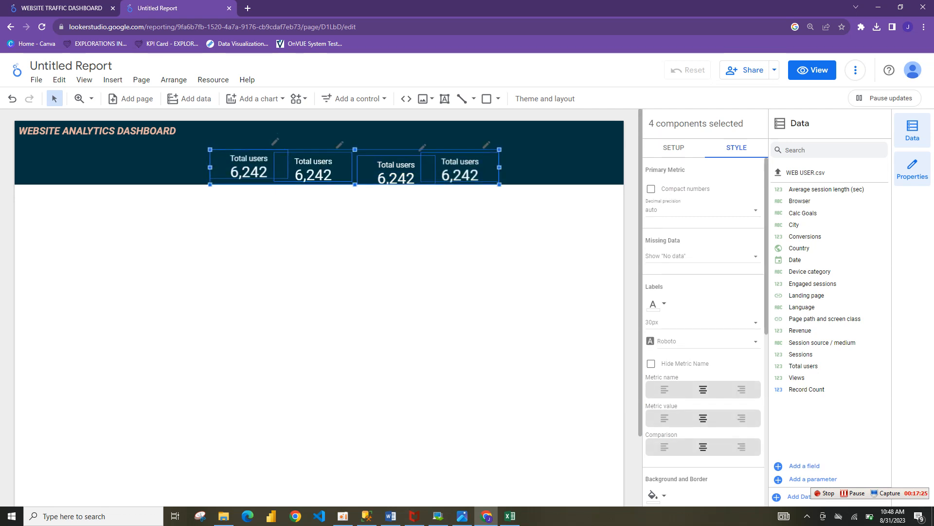
{"action": "left_click_drag", "start_coordinate": [396, 171], "coordinate": [396, 165]}
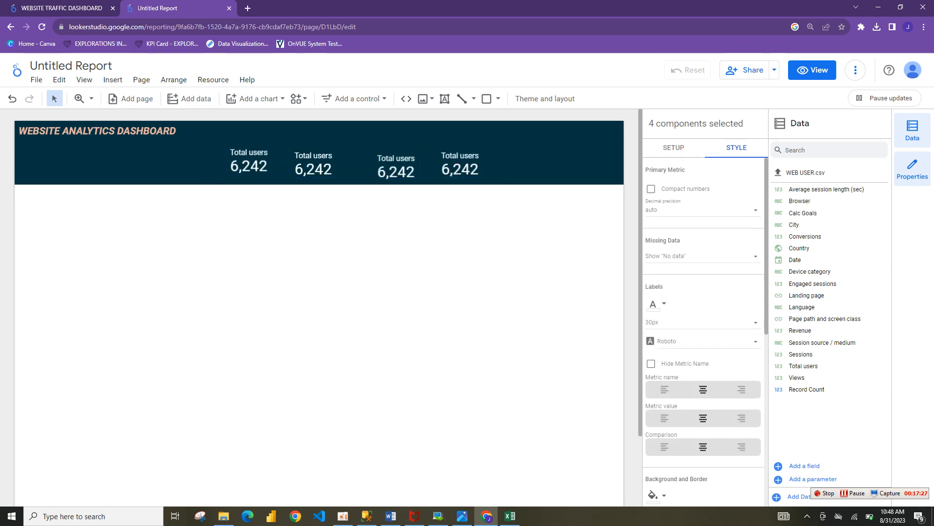
Reposition the third scorecard closer to the second and lower the first one so all four align in one row
{"action": "left_click", "coordinate": [396, 166]}
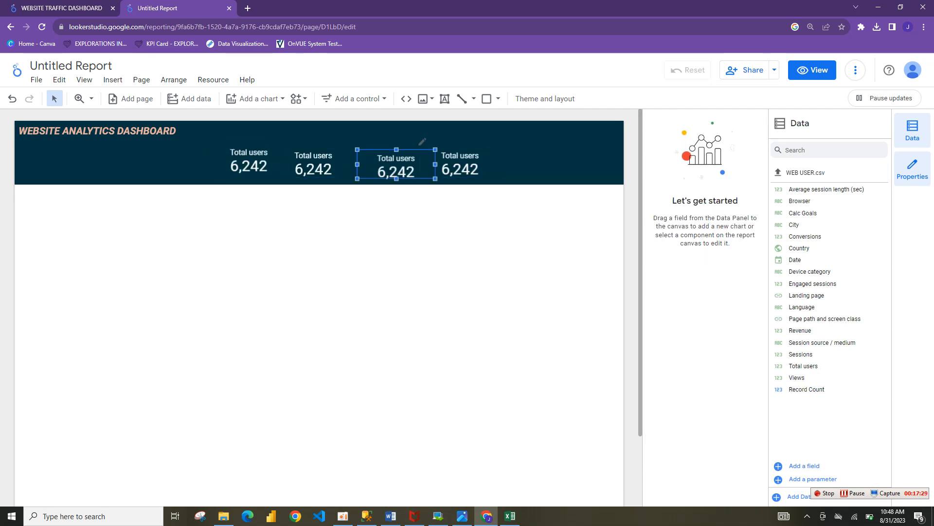
{"action": "left_click_drag", "start_coordinate": [397, 166], "coordinate": [382, 163]}
{"action": "left_click", "coordinate": [385, 234]}
{"action": "left_click_drag", "start_coordinate": [251, 167], "coordinate": [251, 171]}
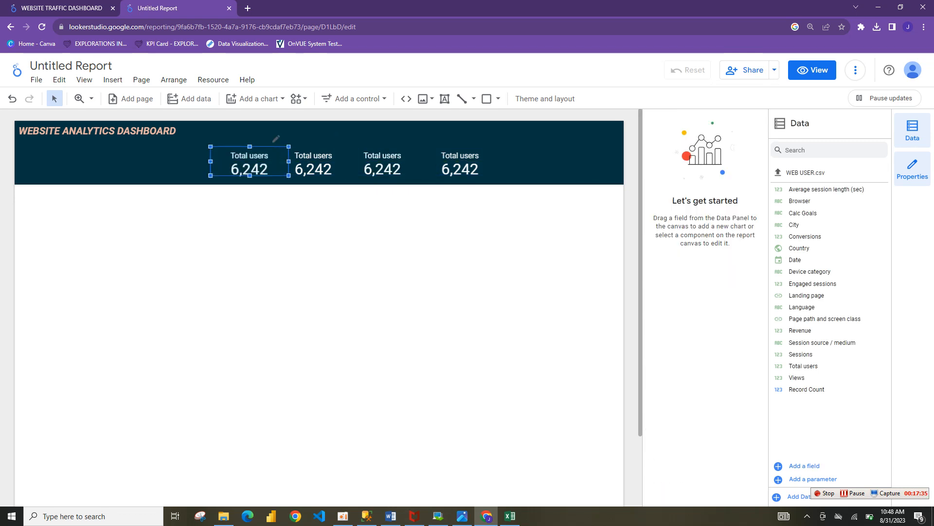
Change the second scorecard's metric to Sessions
{"action": "left_click", "coordinate": [314, 166]}
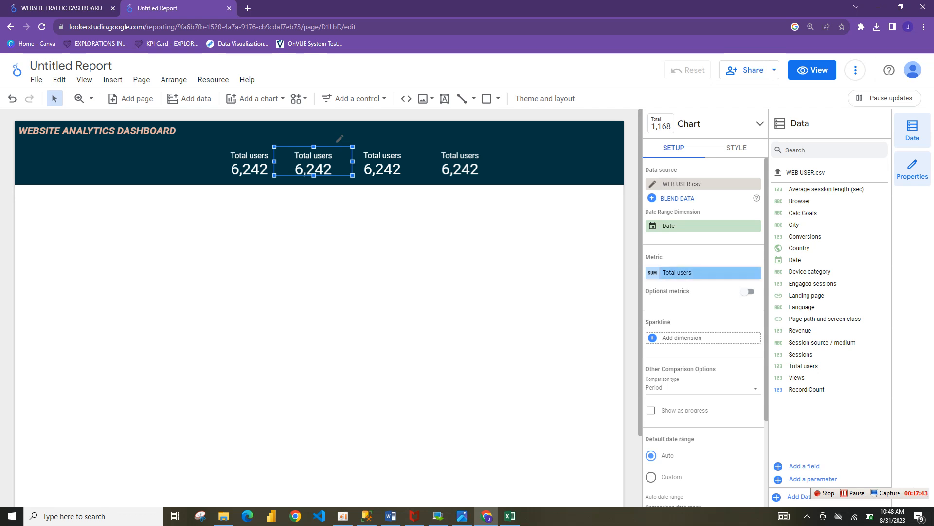
{"action": "left_click", "coordinate": [700, 273]}
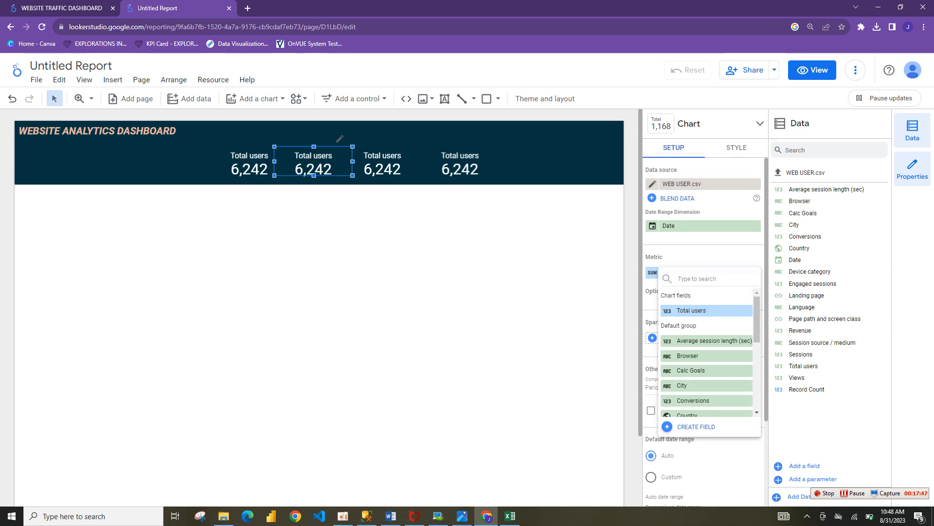
{"action": "left_click_drag", "start_coordinate": [803, 355], "coordinate": [697, 272]}
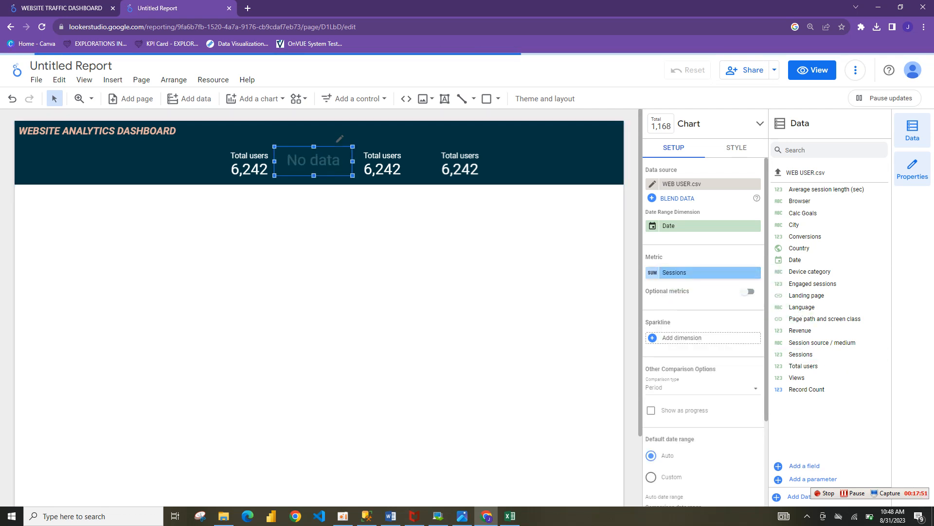
{"action": "left_click", "coordinate": [701, 272]}
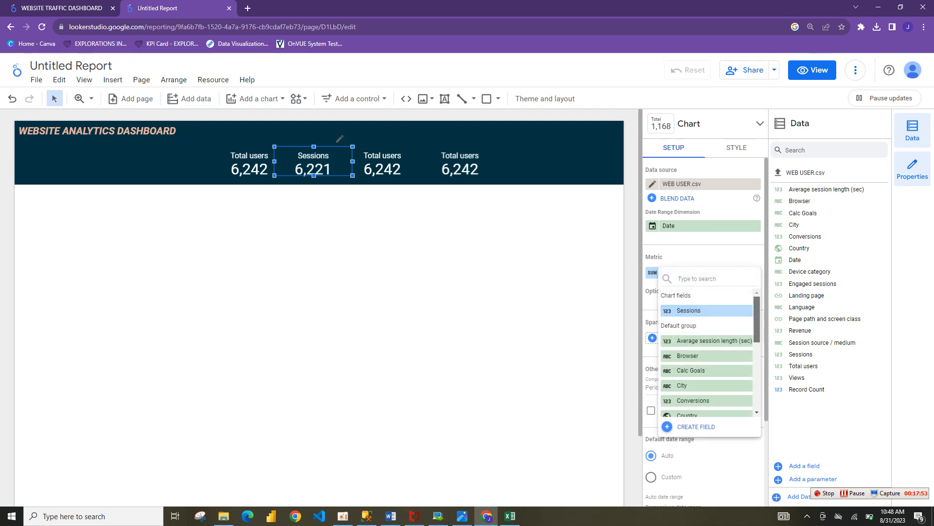
{"action": "scroll", "coordinate": [707, 334], "scroll_direction": "down", "scroll_amount": 4}
{"action": "scroll", "coordinate": [706, 350], "scroll_direction": "up", "scroll_amount": 5}
{"action": "left_click", "coordinate": [689, 310]}
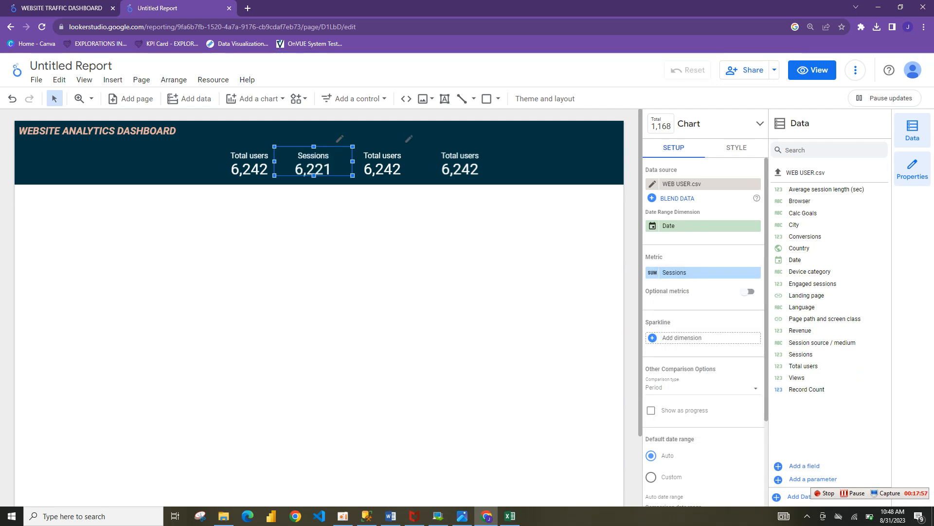
Change the third scorecard's metric to Engaged sessions
{"action": "left_click", "coordinate": [383, 164]}
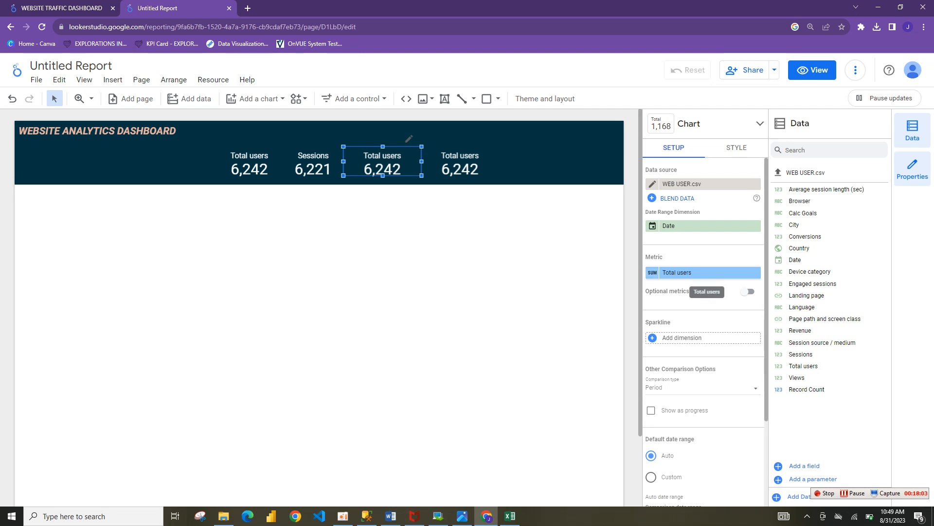
{"action": "left_click", "coordinate": [706, 272]}
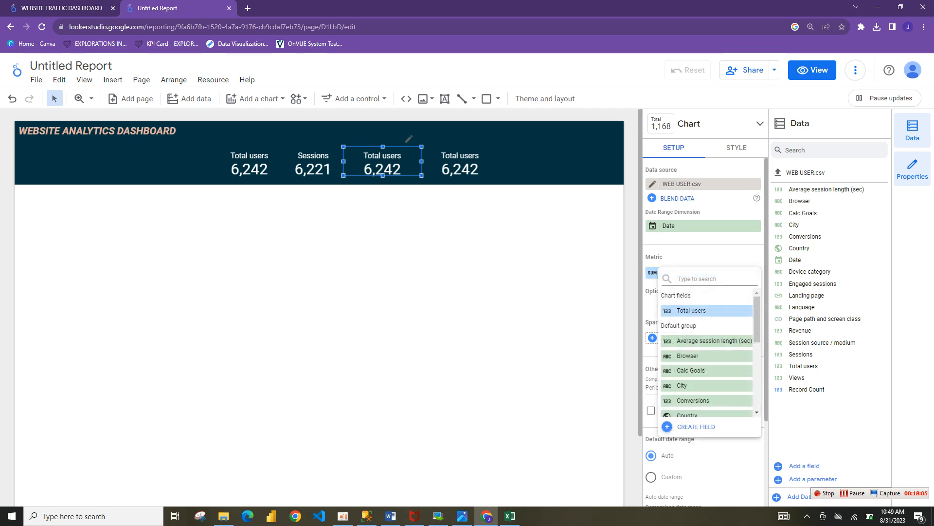
{"action": "type", "text": "EN"}
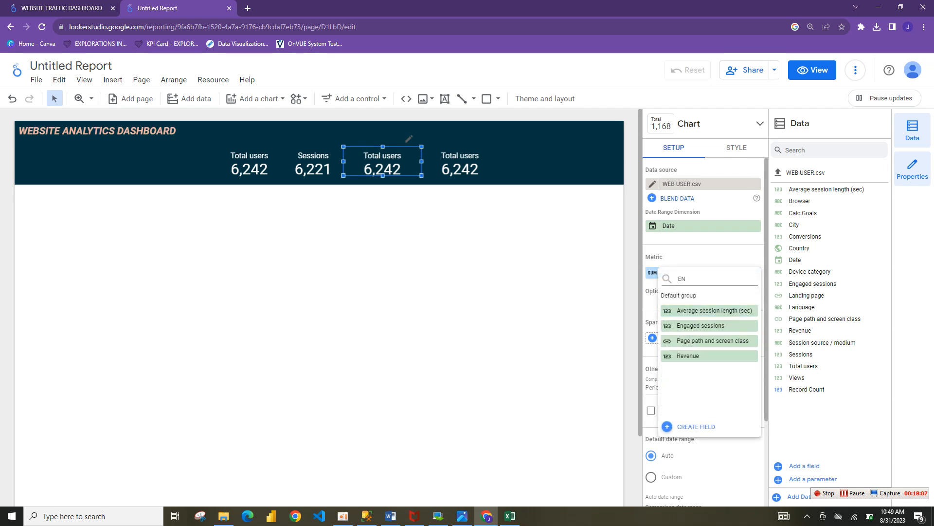
{"action": "key", "text": "Return"}
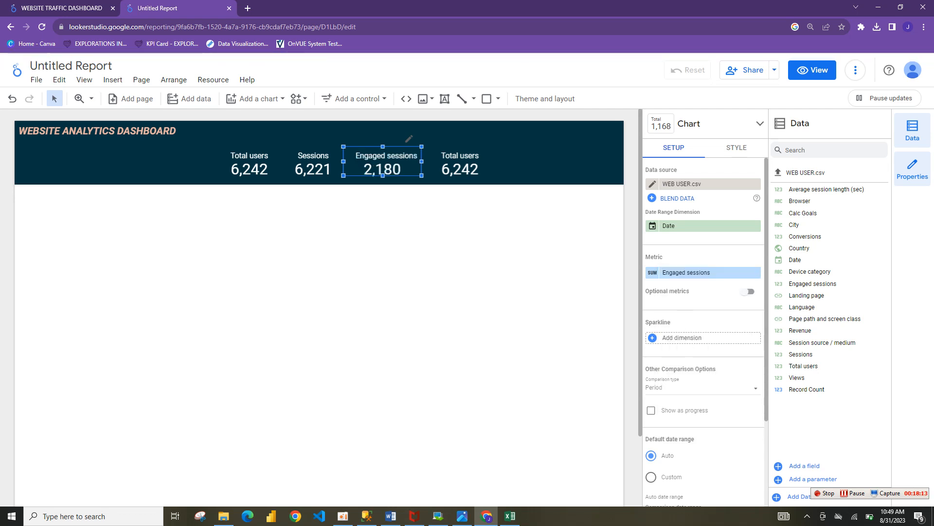
Change the fourth scorecard's metric to Views and deselect it
{"action": "left_click", "coordinate": [460, 163]}
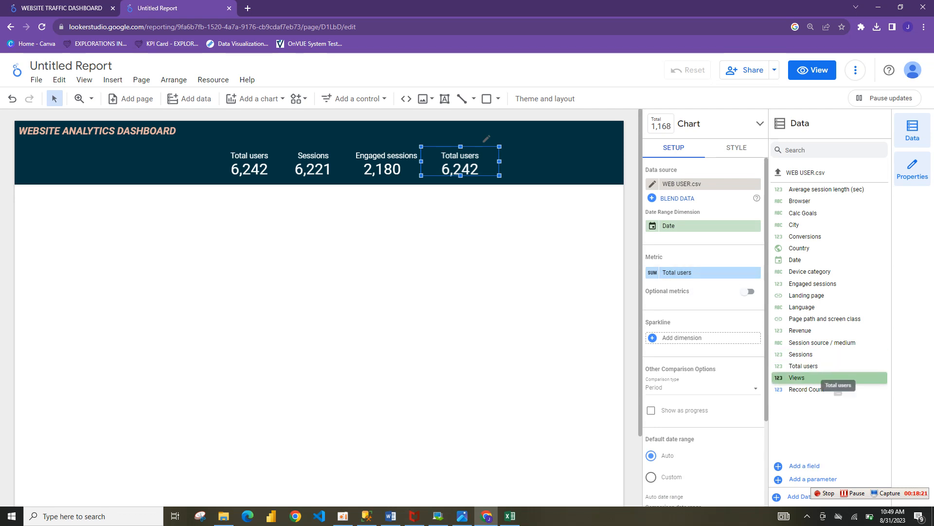
{"action": "left_click_drag", "start_coordinate": [825, 379], "coordinate": [703, 272]}
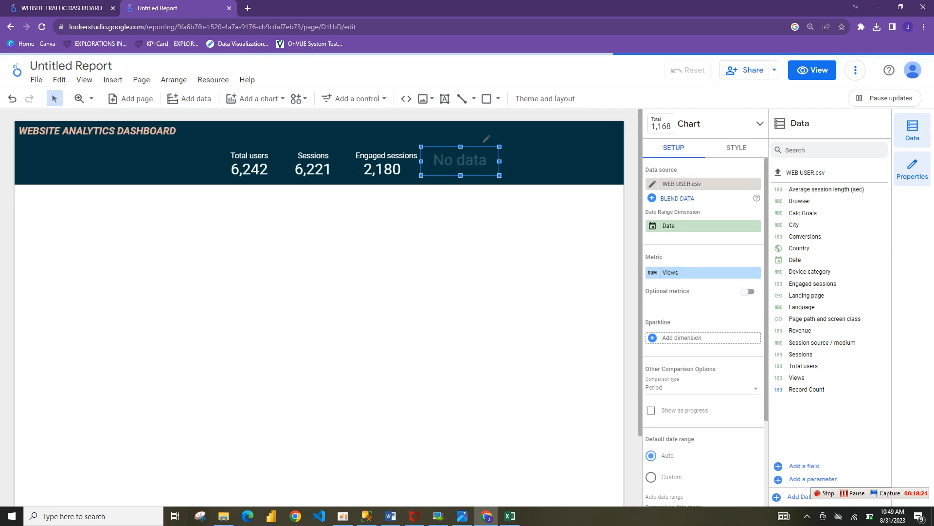
{"action": "left_click", "coordinate": [488, 220]}
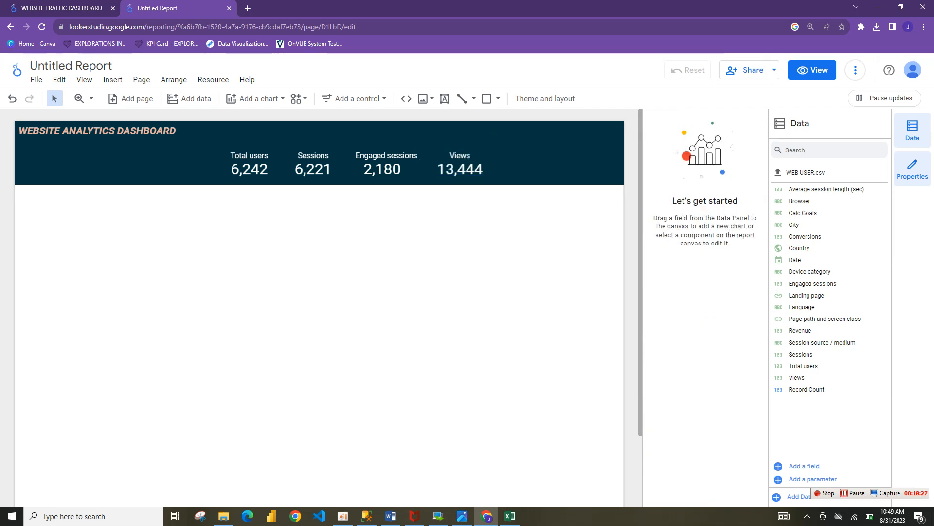
{"action": "left_click", "coordinate": [461, 163]}
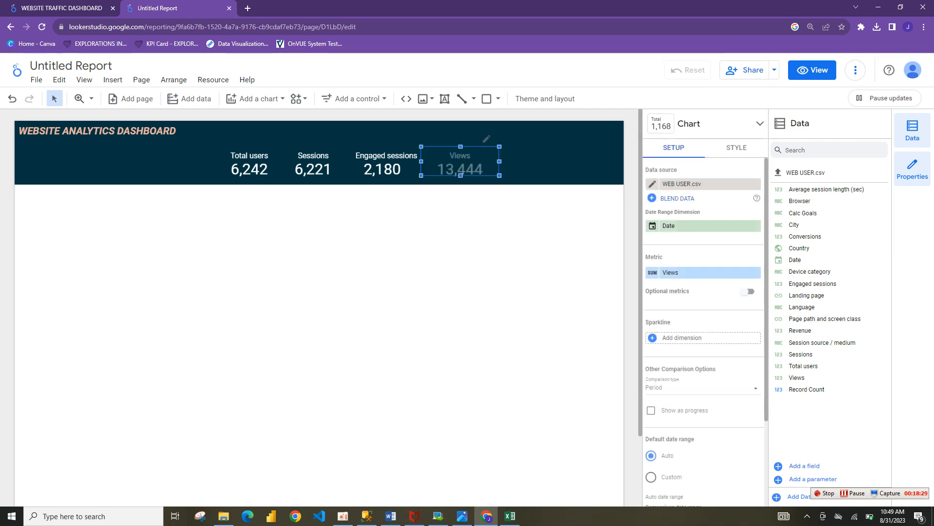
{"action": "left_click", "coordinate": [457, 210]}
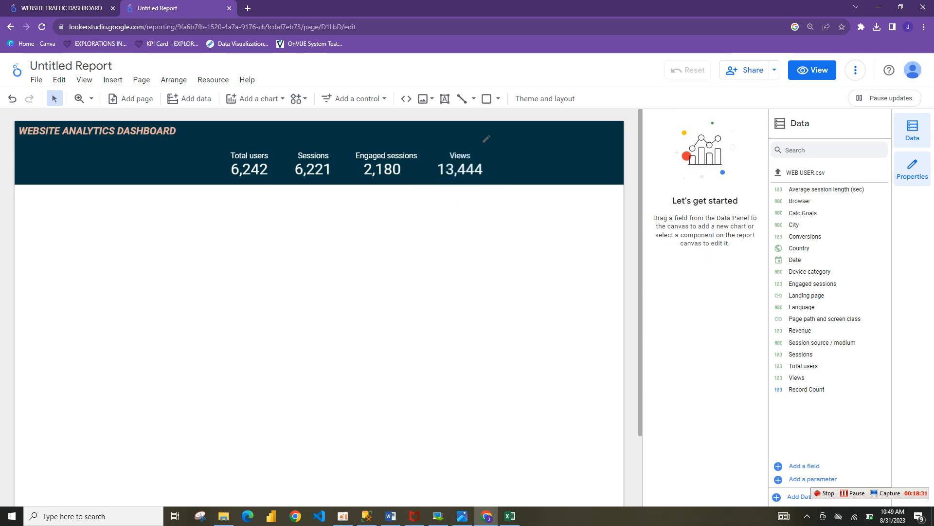
{"action": "left_click", "coordinate": [374, 172]}
{"action": "left_click", "coordinate": [313, 172]}
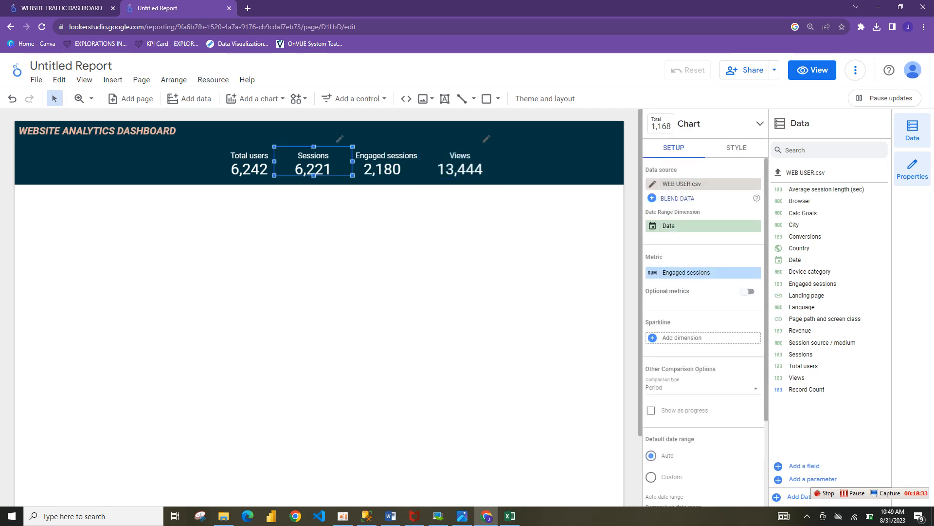
{"action": "left_click", "coordinate": [305, 180]}
{"action": "left_click", "coordinate": [302, 214]}
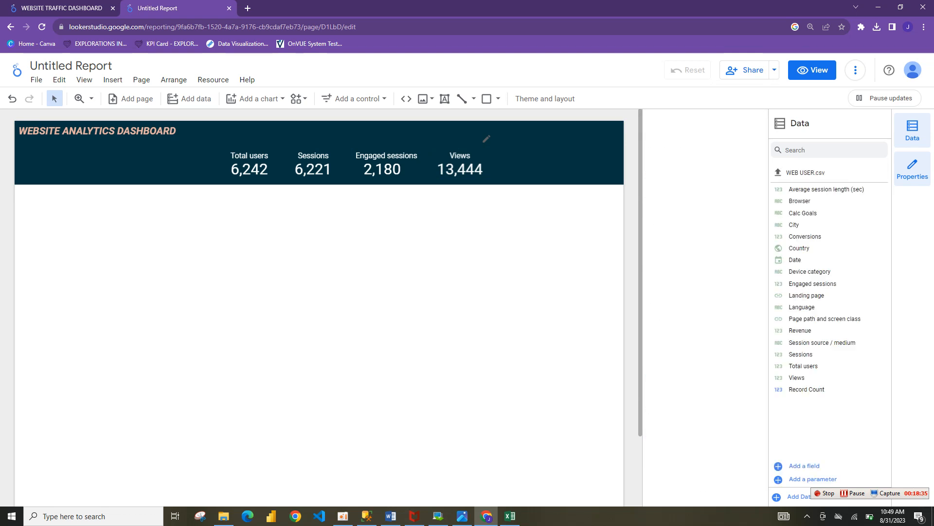
Shift the Views scorecard slightly closer to the Engaged sessions scorecard in the header row
{"action": "left_click_drag", "start_coordinate": [460, 168], "coordinate": [456, 168]}
{"action": "left_click", "coordinate": [375, 172]}
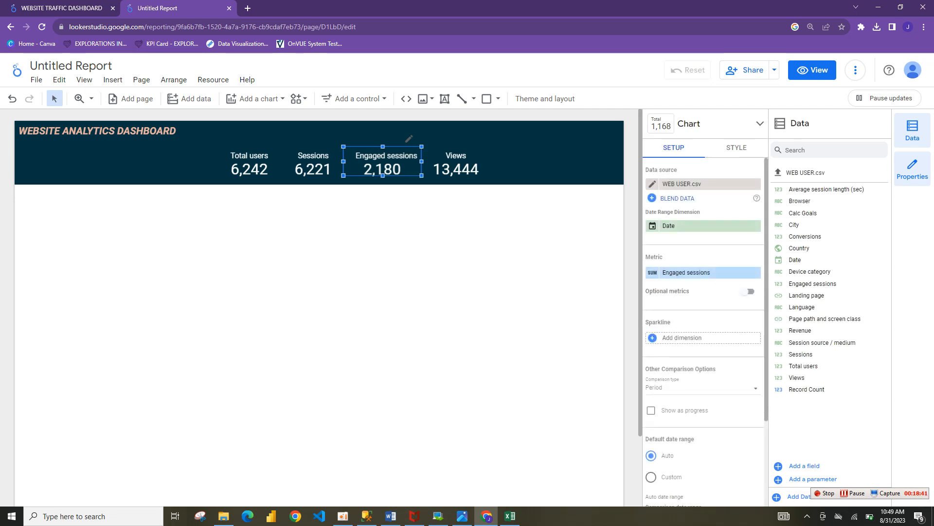
{"action": "left_click_drag", "start_coordinate": [384, 171], "coordinate": [384, 170]}
{"action": "left_click_drag", "start_coordinate": [453, 170], "coordinate": [449, 170]}
Draw a straight vertical divider line across the header's height, just beyond the Views scorecard
{"action": "left_click", "coordinate": [531, 163]}
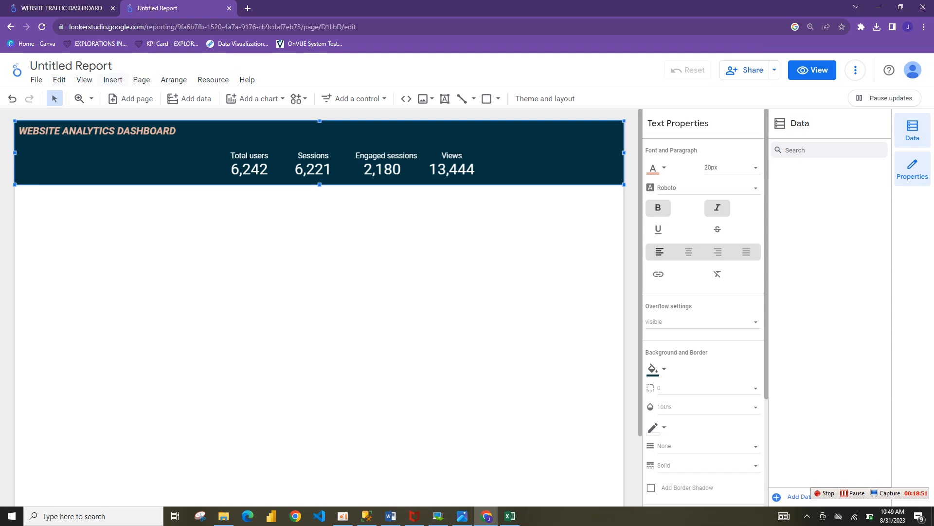
{"action": "left_click", "coordinate": [474, 99]}
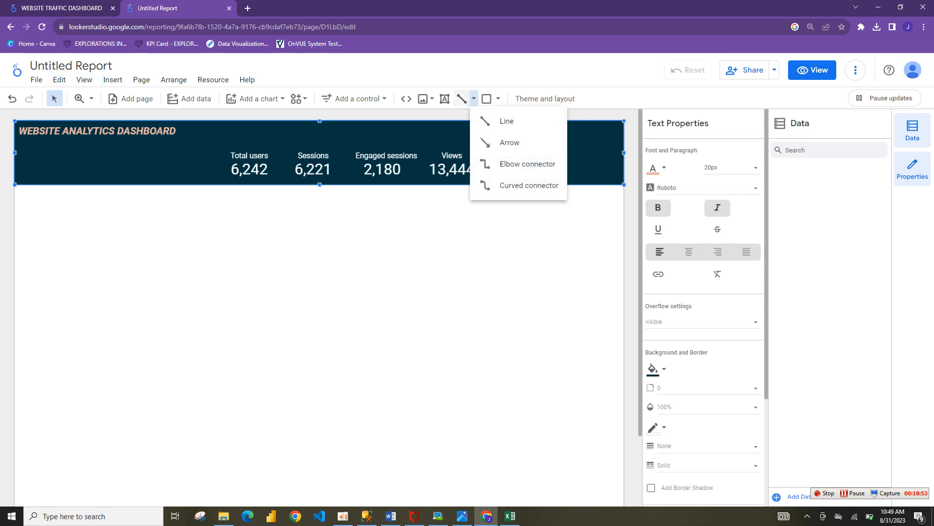
{"action": "left_click", "coordinate": [490, 119]}
{"action": "left_click_drag", "start_coordinate": [497, 120], "coordinate": [497, 146]}
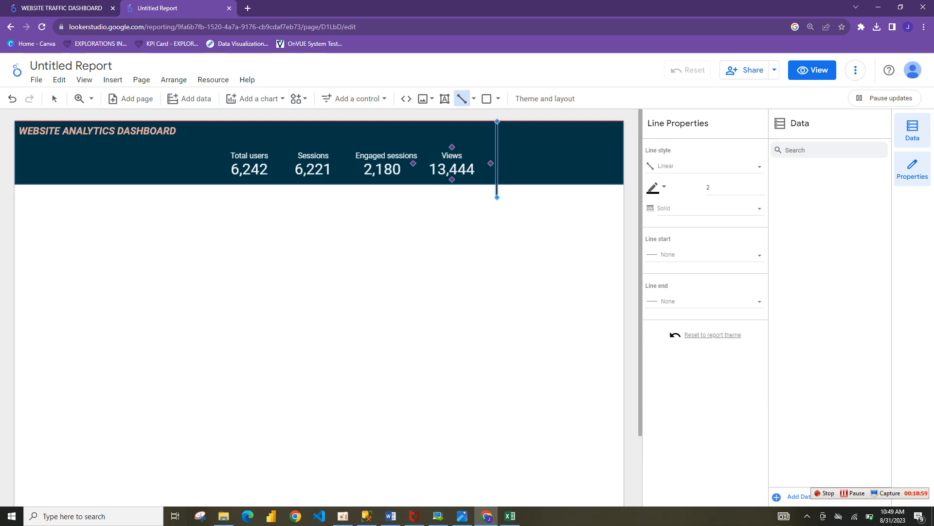
{"action": "left_click_drag", "start_coordinate": [497, 197], "coordinate": [497, 197]}
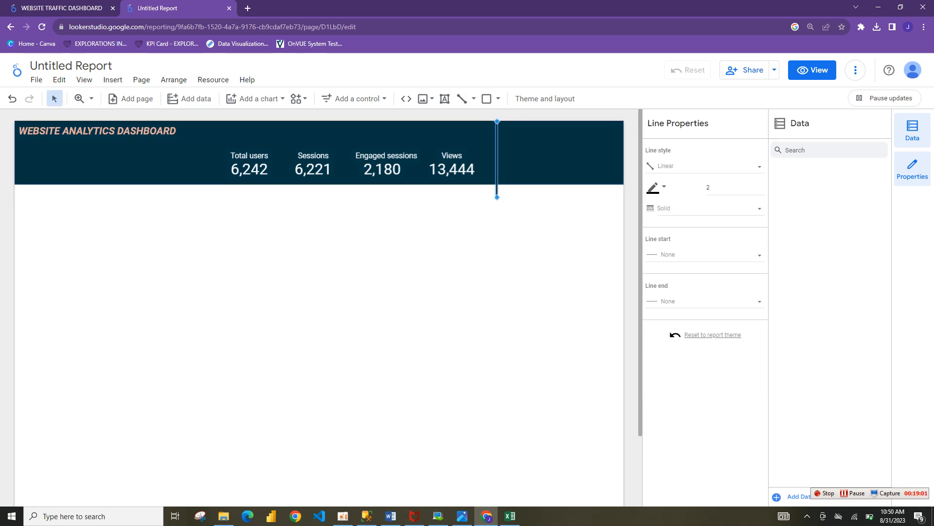
Colour the header's vertical divider line white and deselect it
{"action": "left_click", "coordinate": [656, 187]}
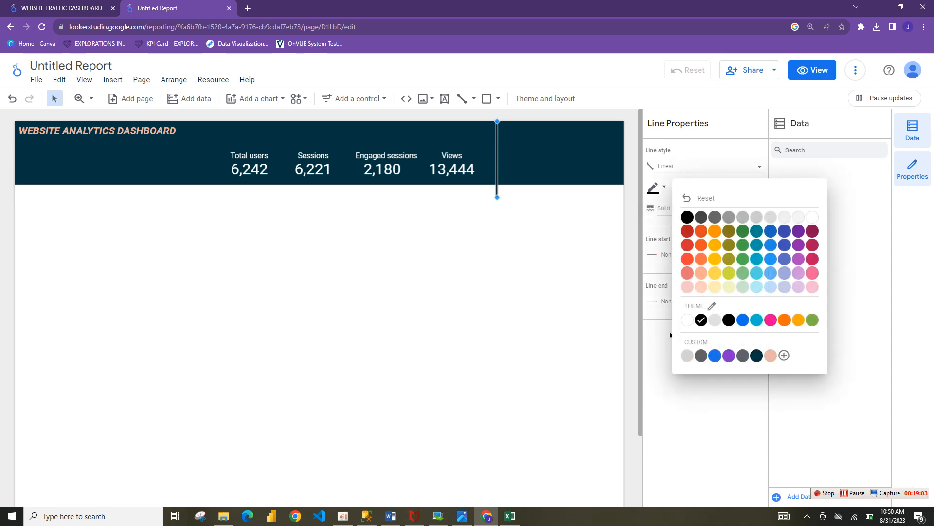
{"action": "left_click", "coordinate": [813, 217]}
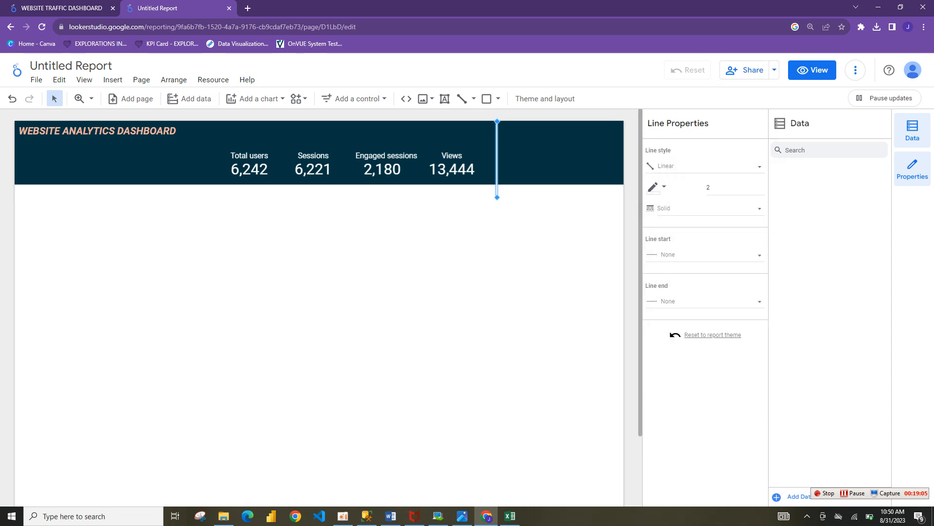
{"action": "left_click", "coordinate": [563, 255]}
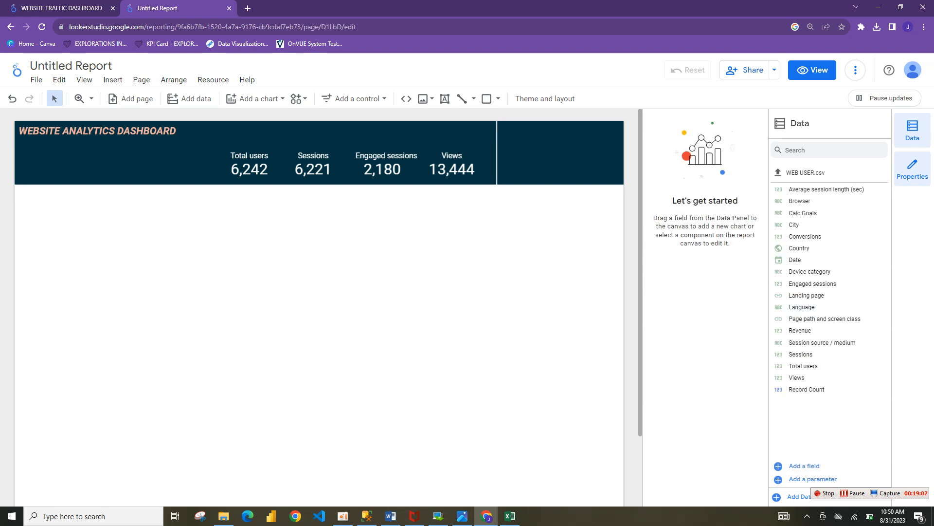
Duplicate a KPI scorecard and place the copy in the empty header section beyond the divider line
{"action": "left_click", "coordinate": [452, 164]}
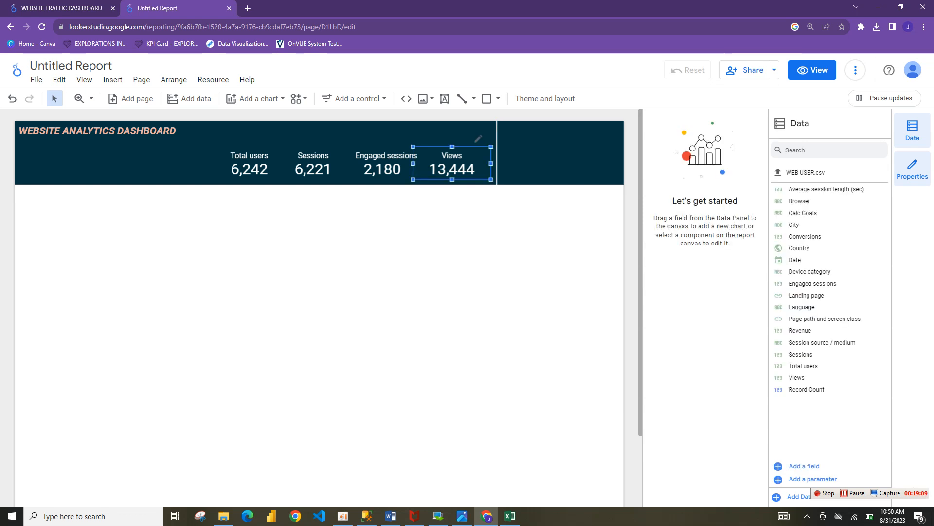
{"action": "key", "text": "ctrl+c"}
{"action": "left_click", "coordinate": [559, 156]}
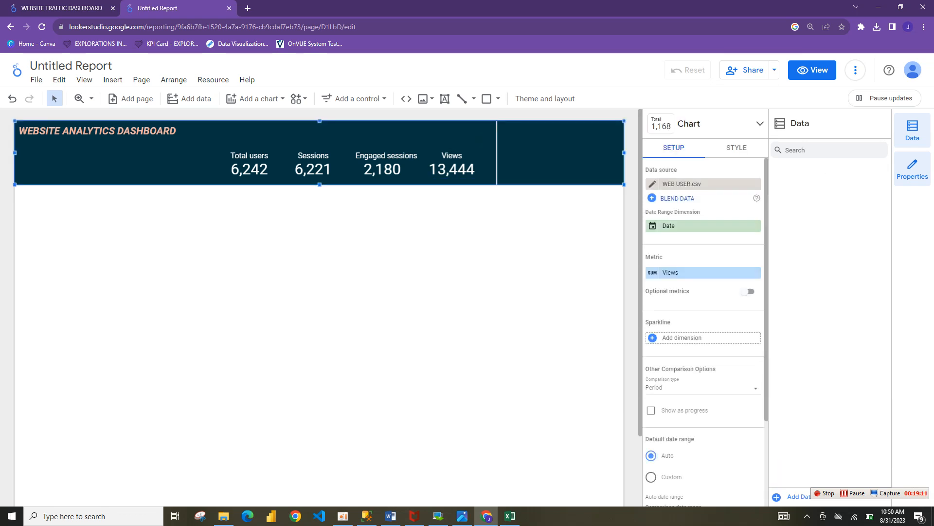
{"action": "key", "text": "ctrl+v"}
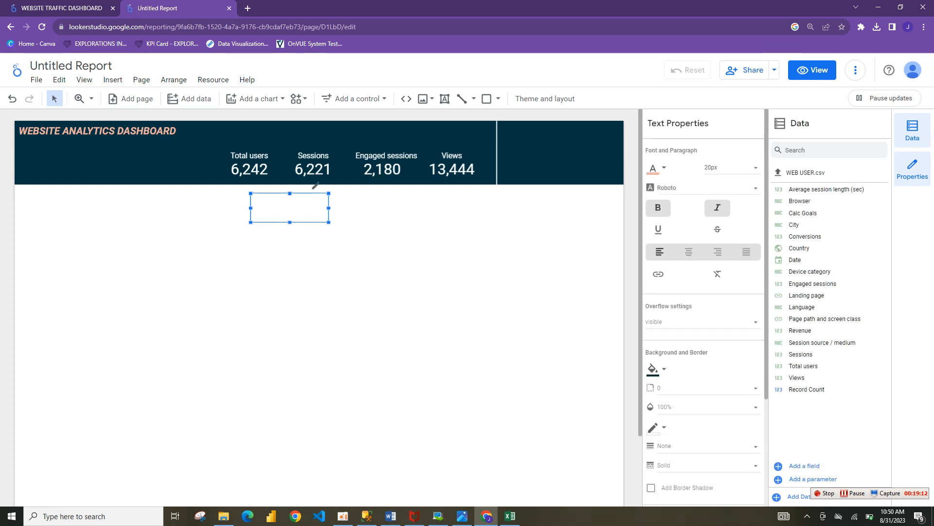
{"action": "left_click_drag", "start_coordinate": [316, 199], "coordinate": [576, 130]}
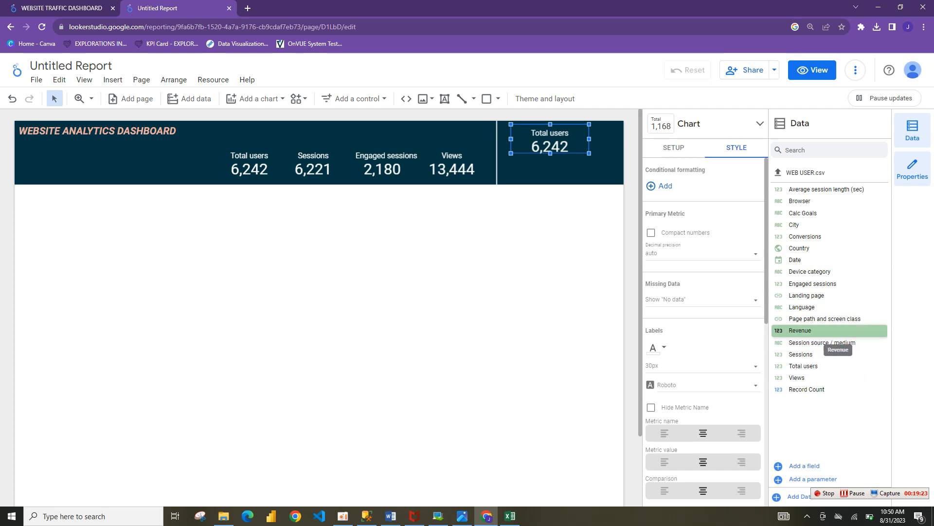
Change the new scorecard's metric to Revenue and make its box taller
{"action": "mouse_move", "coordinate": [803, 330]}
{"action": "left_mouse_down"}
{"action": "mouse_move", "coordinate": [677, 292]}
{"action": "mouse_move", "coordinate": [720, 294]}
{"action": "mouse_move", "coordinate": [803, 330]}
{"action": "left_mouse_up"}
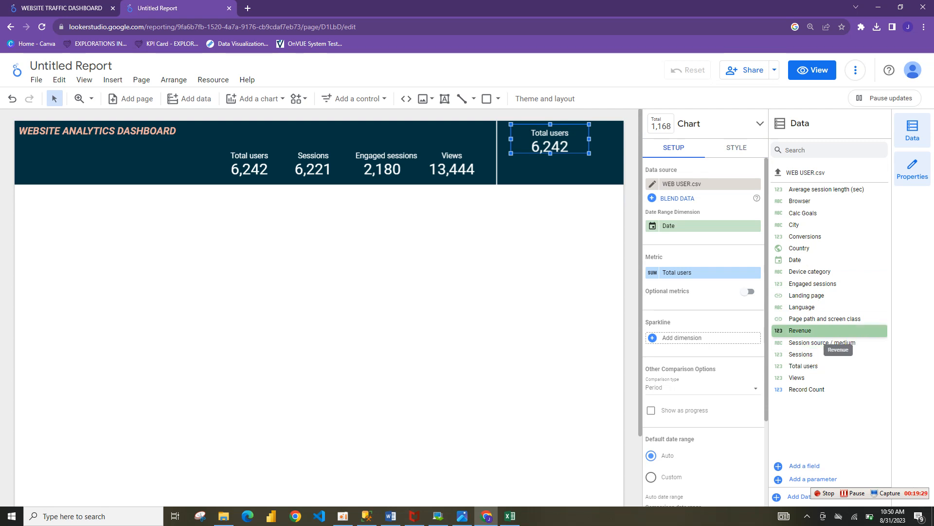
{"action": "left_click_drag", "start_coordinate": [803, 330], "coordinate": [703, 272]}
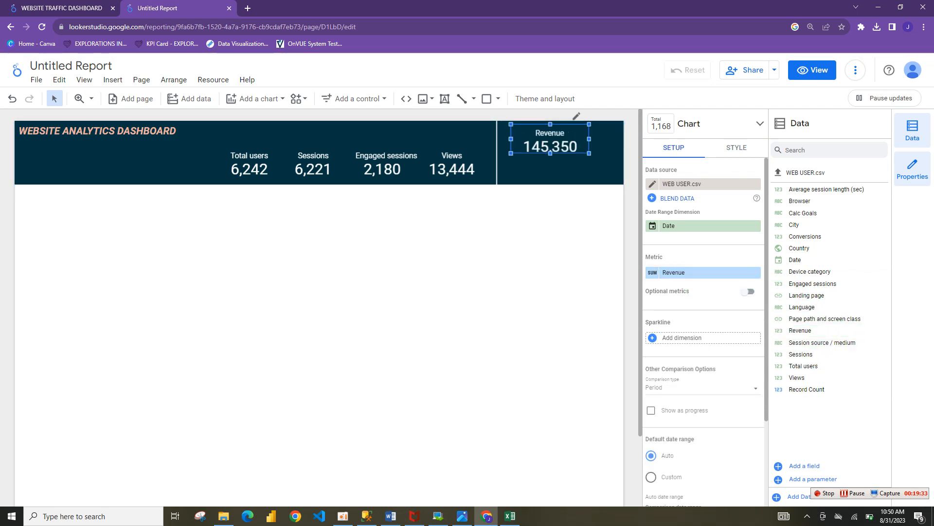
{"action": "left_click_drag", "start_coordinate": [550, 153], "coordinate": [550, 172]}
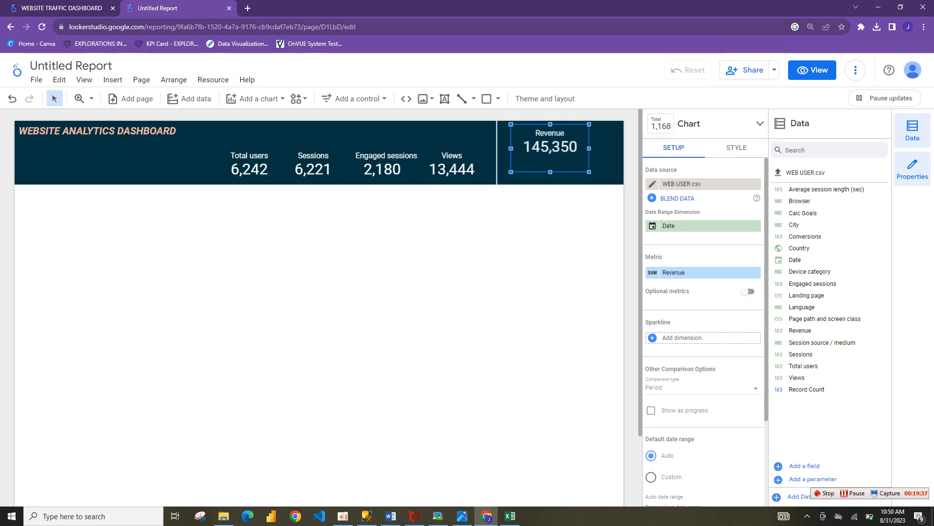
{"action": "left_click", "coordinate": [653, 272]}
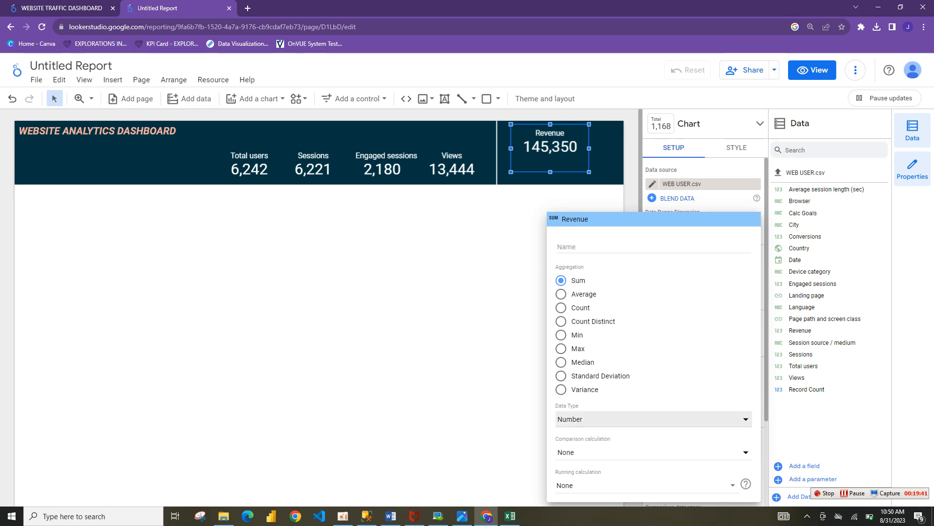
{"action": "left_click", "coordinate": [653, 418]}
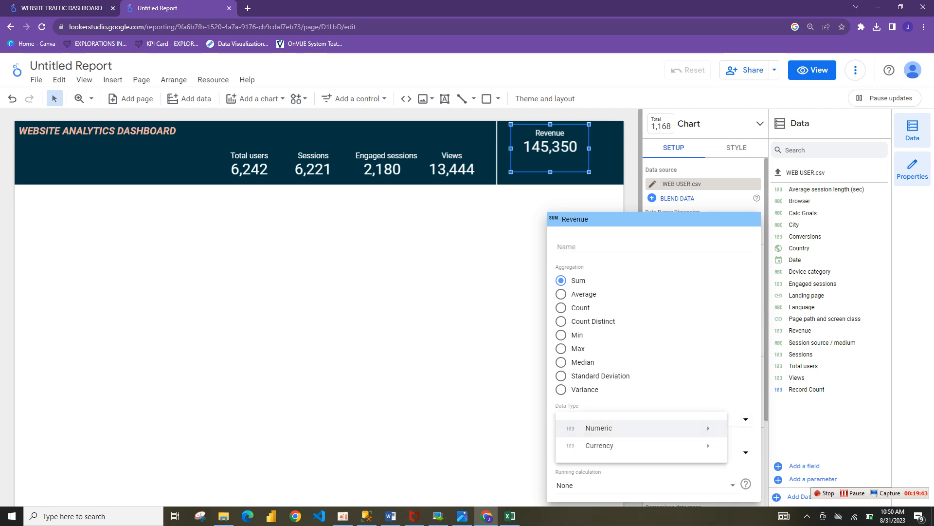
{"action": "key", "text": "Escape"}
{"action": "key", "text": "Escape"}
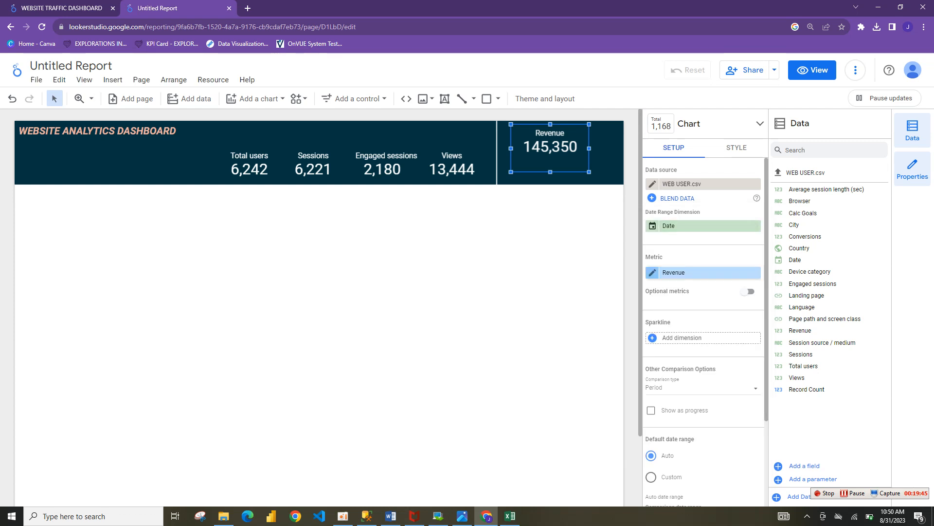
Set the Revenue metric's data type to Currency, USD - US Dollar ($)
{"action": "left_click", "coordinate": [653, 272]}
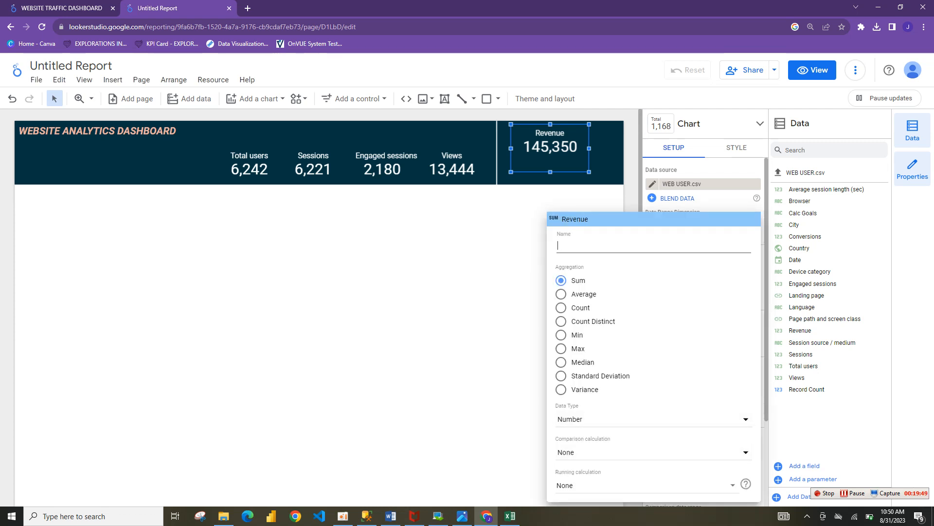
{"action": "left_click", "coordinate": [653, 420]}
{"action": "mouse_move", "coordinate": [640, 445]}
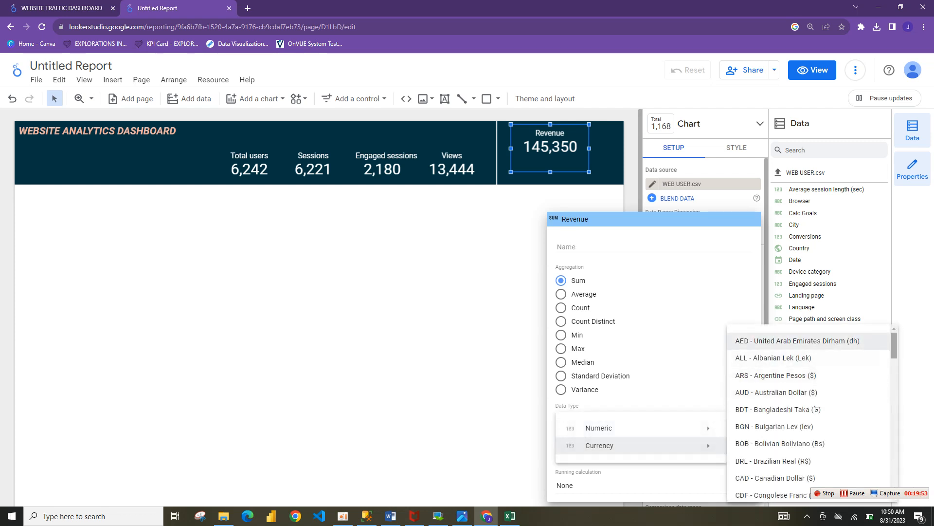
{"action": "scroll", "coordinate": [810, 414], "scroll_direction": "down", "scroll_amount": 5}
{"action": "scroll", "coordinate": [810, 414], "scroll_direction": "down", "scroll_amount": 10}
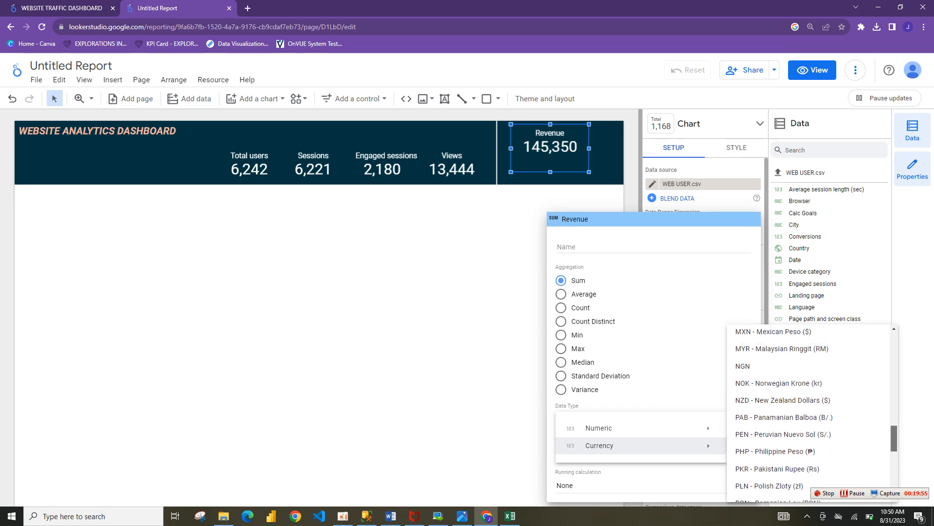
{"action": "left_click_drag", "start_coordinate": [894, 469], "coordinate": [895, 481]}
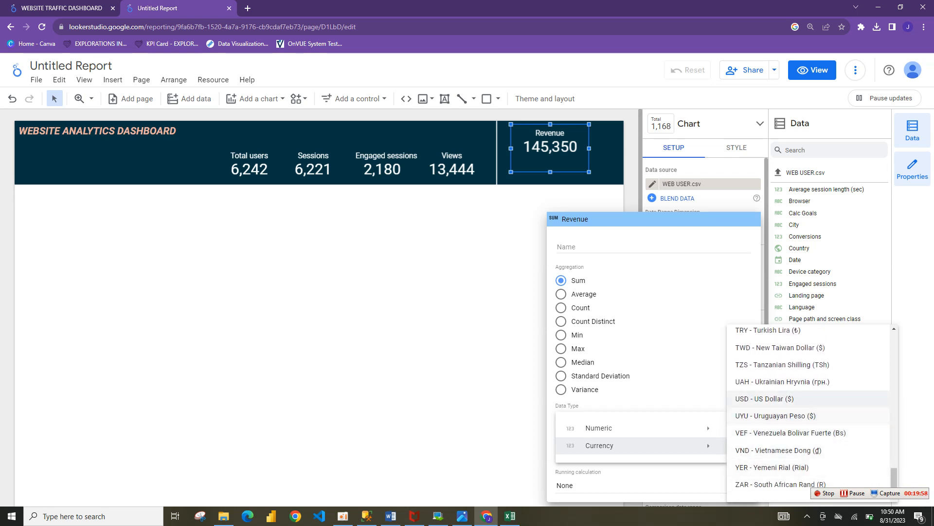
{"action": "left_click", "coordinate": [765, 399]}
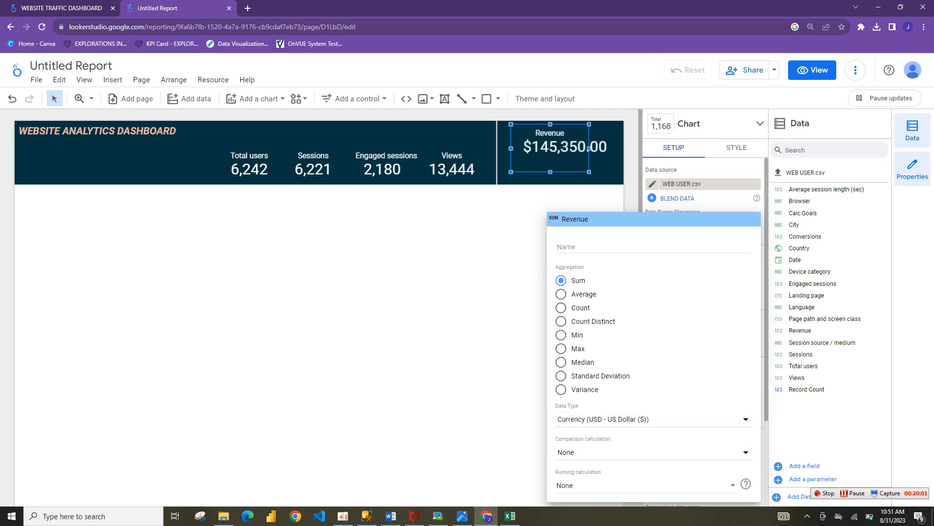
{"action": "key", "text": "Escape"}
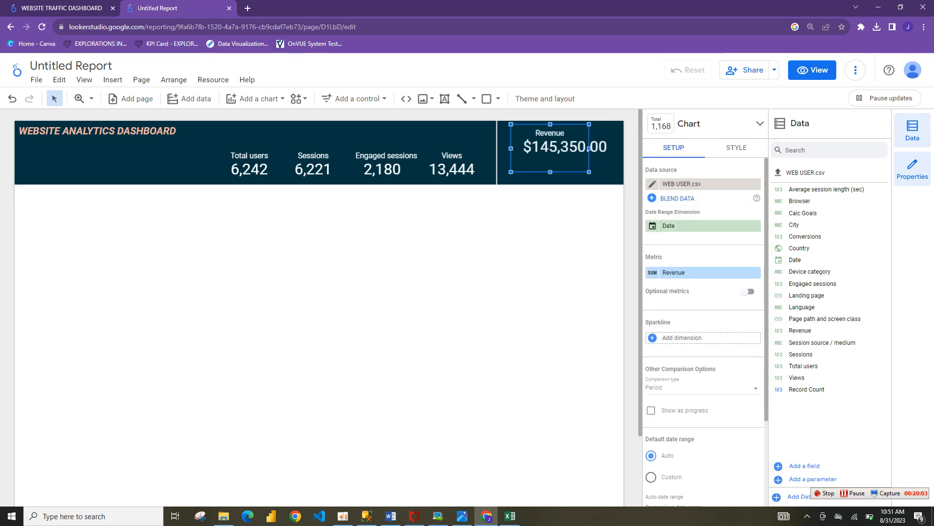
Enlarge the Revenue scorecard to fit its value and set its decimal precision to 0
{"action": "left_click_drag", "start_coordinate": [589, 172], "coordinate": [616, 176]}
{"action": "left_click", "coordinate": [737, 148]}
{"action": "left_click", "coordinate": [701, 265]}
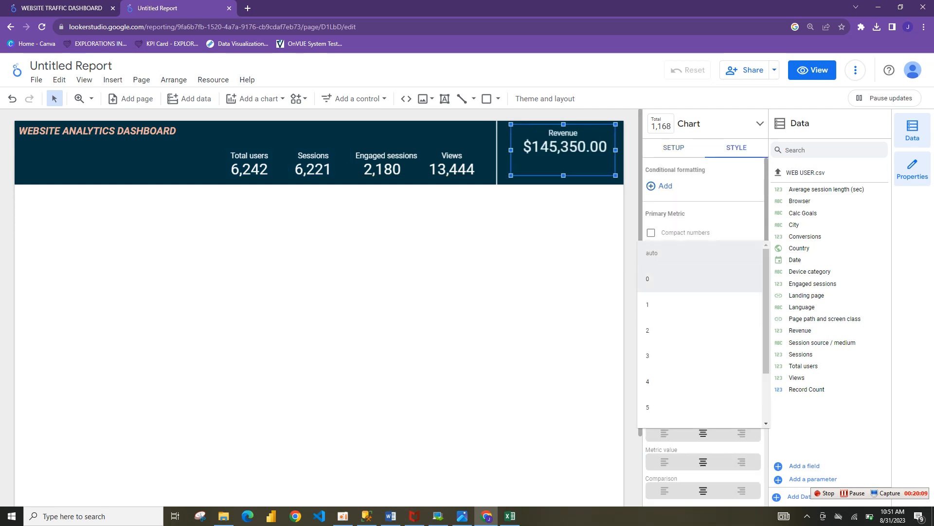
{"action": "left_click", "coordinate": [701, 278]}
{"action": "left_click", "coordinate": [559, 315]}
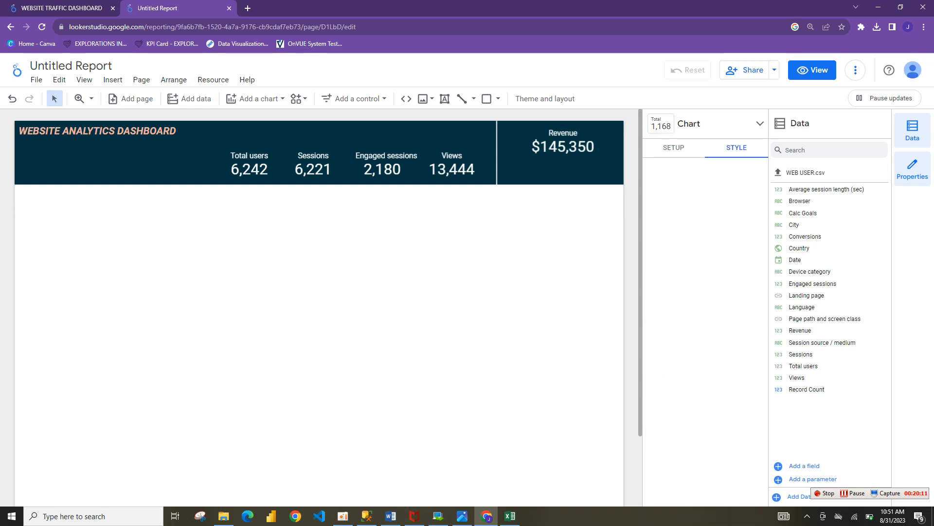
Compare the Revenue scorecard against a fixed value, with a target value of 200000
{"action": "left_click", "coordinate": [545, 147]}
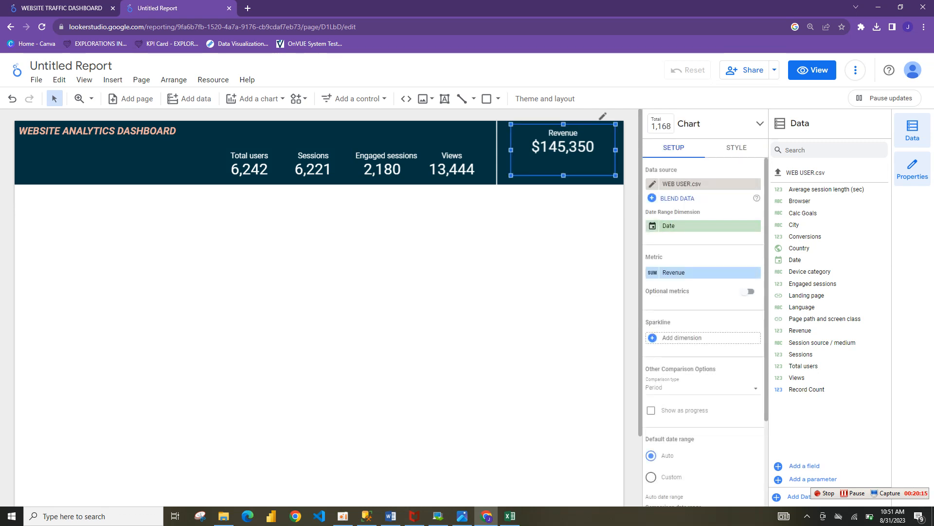
{"action": "scroll", "coordinate": [703, 316], "scroll_direction": "down", "scroll_amount": 3}
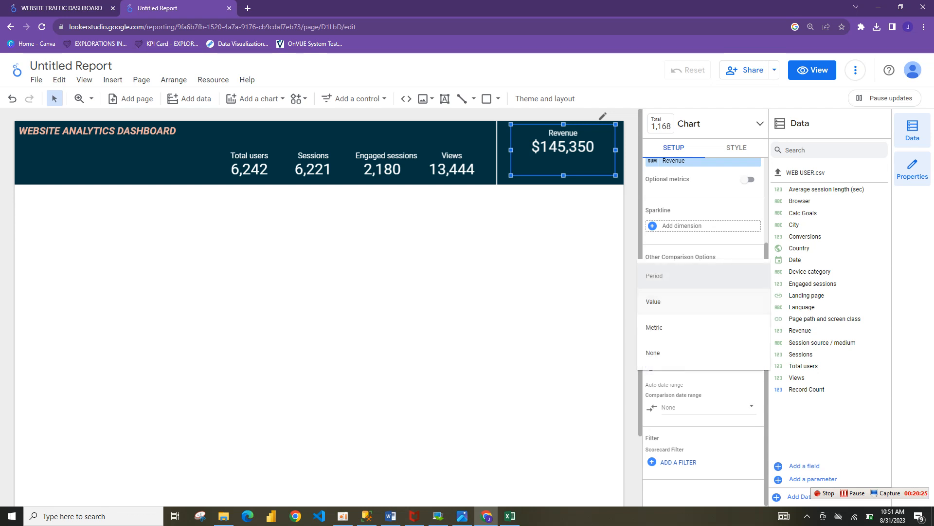
{"action": "left_click", "coordinate": [703, 302]}
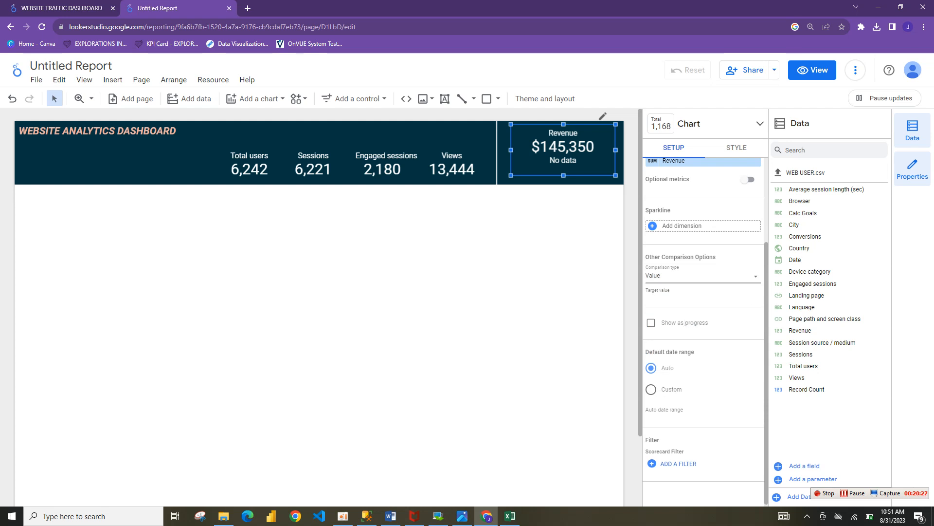
{"action": "left_click", "coordinate": [703, 299]}
{"action": "right_click", "coordinate": [671, 299]}
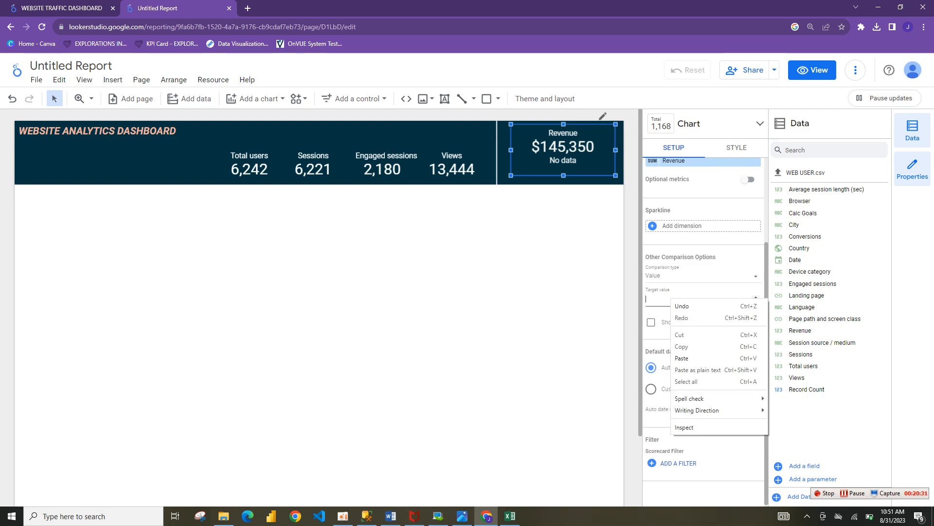
{"action": "key", "text": "Escape"}
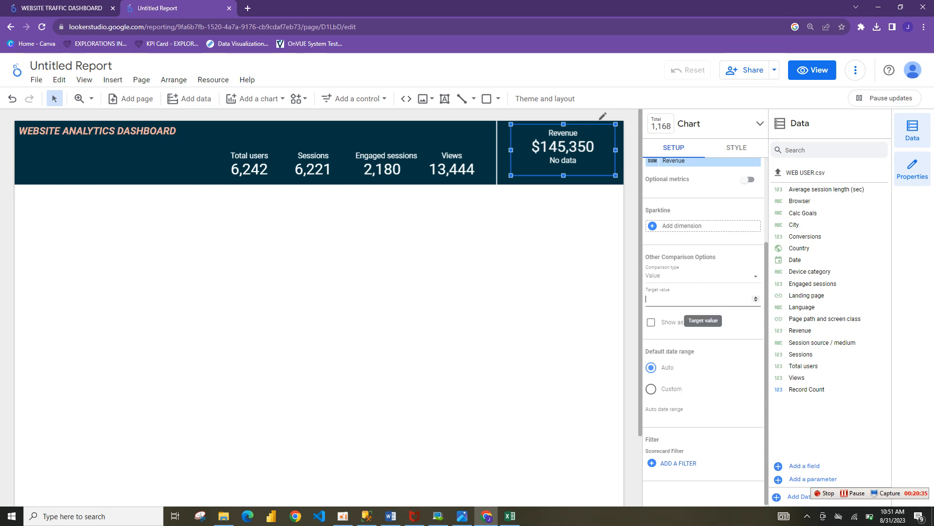
{"action": "type", "text": "200000"}
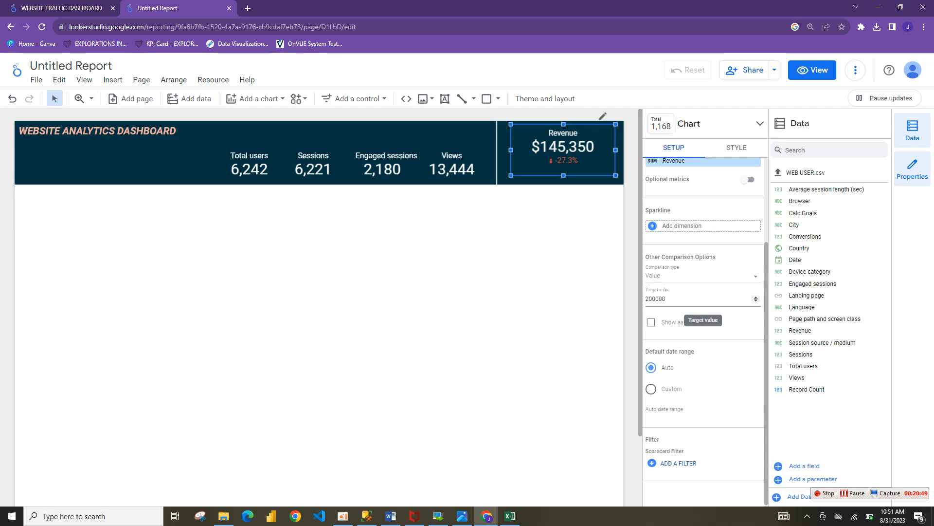
{"action": "left_click", "coordinate": [526, 277]}
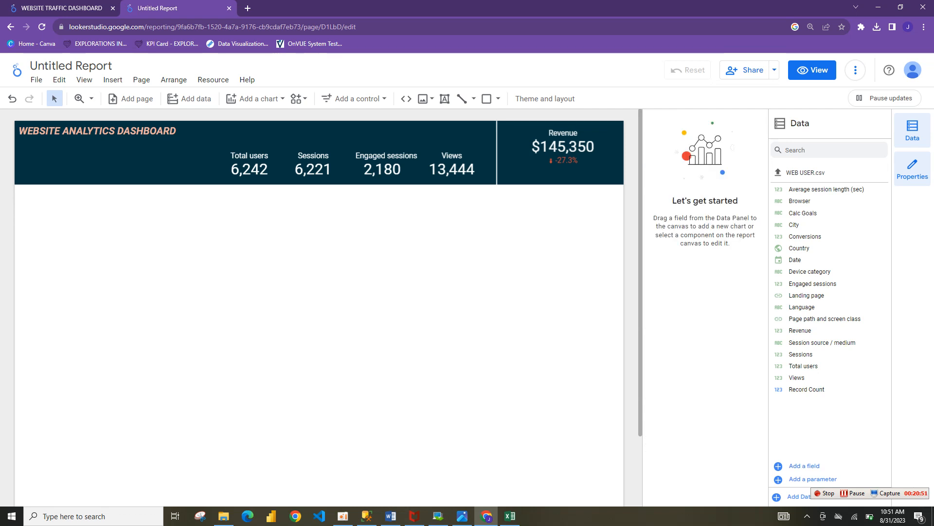
Show the Revenue scorecard's target comparison as progress, make its box taller and nudge it up within the header
{"action": "left_click", "coordinate": [563, 150]}
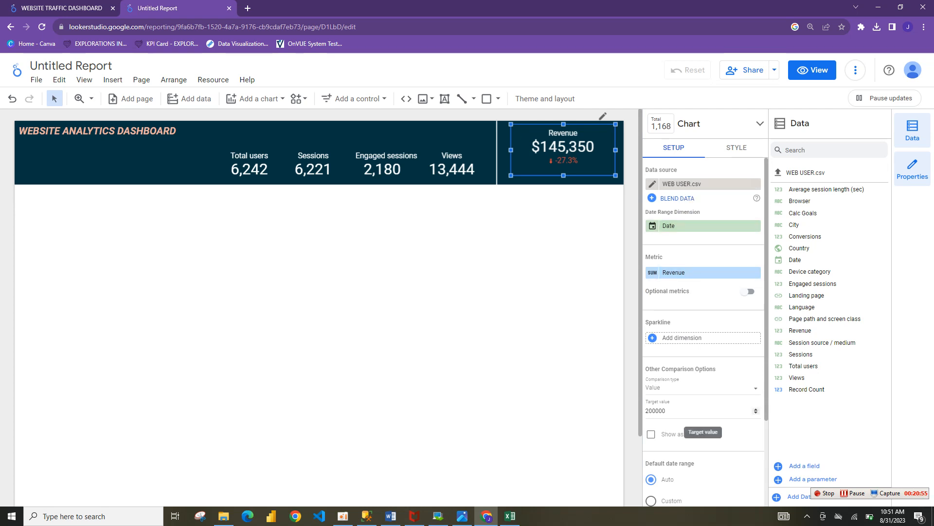
{"action": "left_click", "coordinate": [652, 434]}
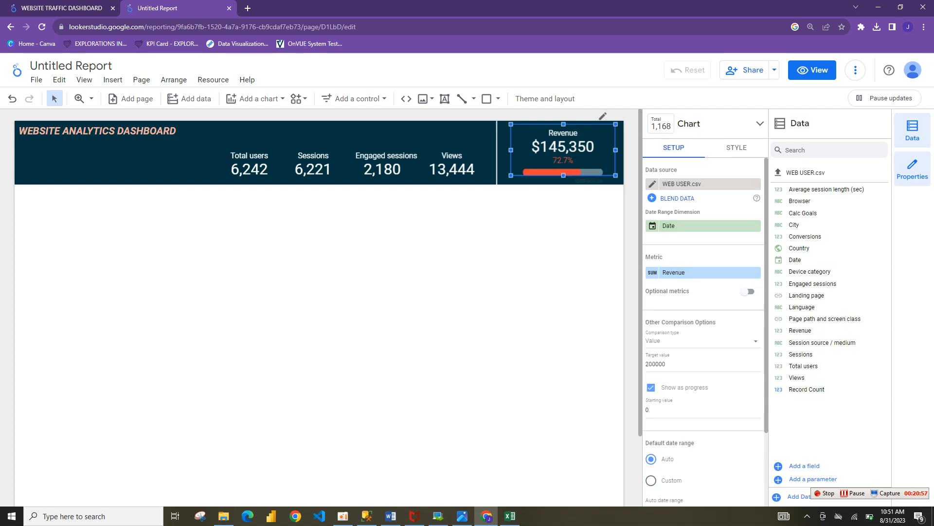
{"action": "scroll", "coordinate": [703, 331], "scroll_direction": "down", "scroll_amount": 1}
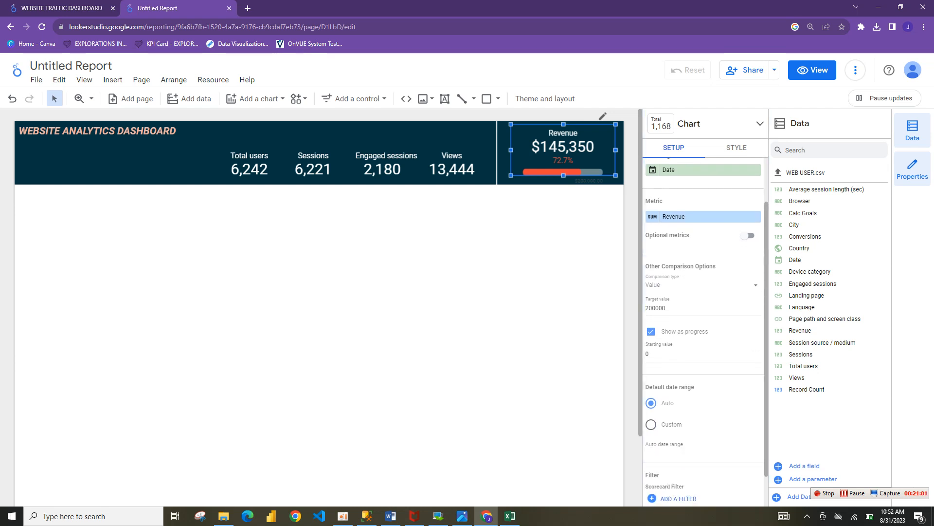
{"action": "left_click_drag", "start_coordinate": [563, 175], "coordinate": [564, 188]}
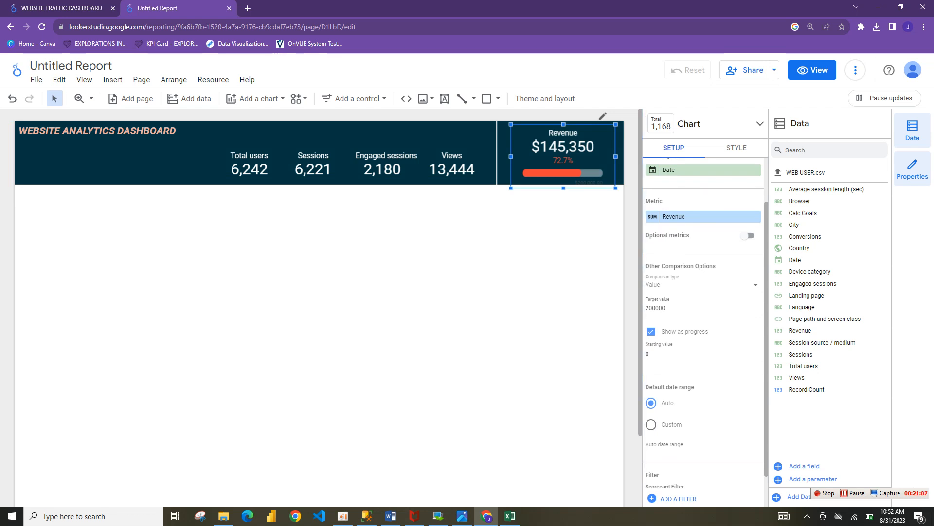
{"action": "left_click", "coordinate": [651, 332]}
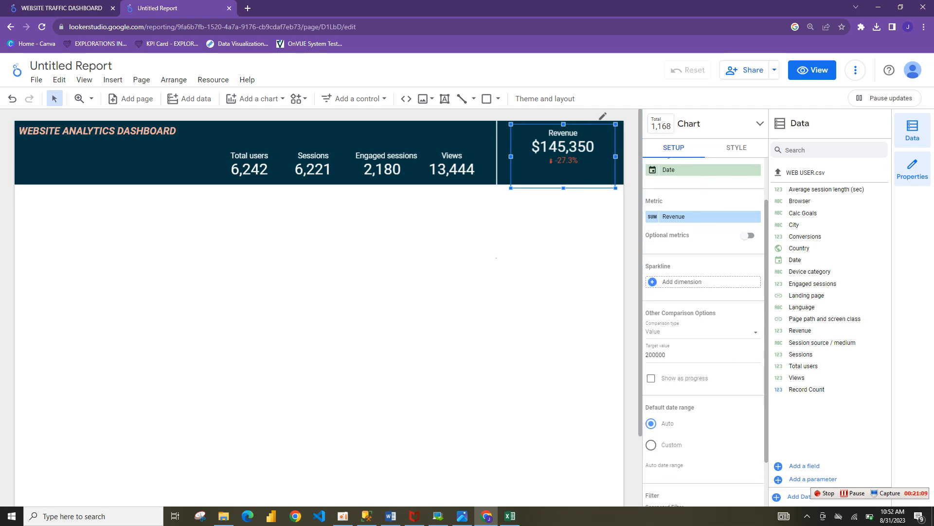
{"action": "left_click", "coordinate": [536, 273]}
{"action": "left_click", "coordinate": [563, 156]}
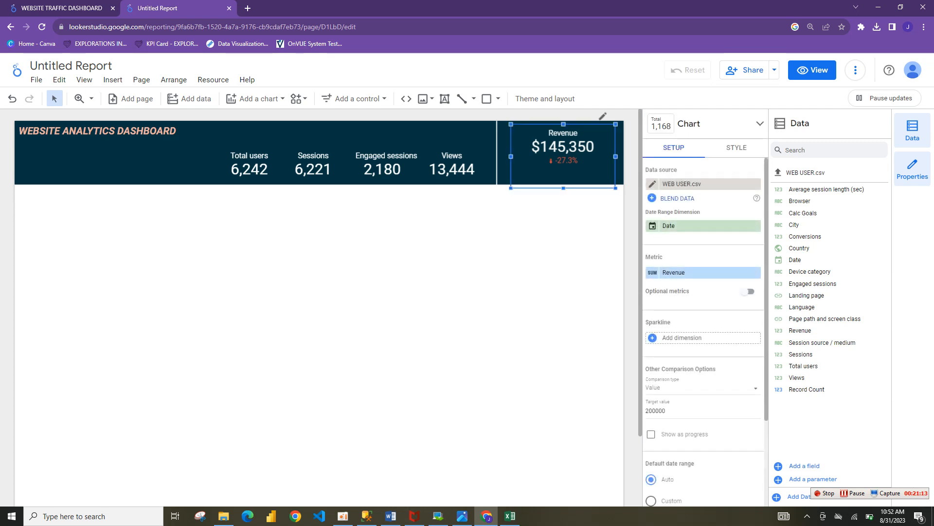
{"action": "mouse_move", "coordinate": [563, 157]}
{"action": "left_mouse_down"}
{"action": "mouse_move", "coordinate": [562, 143]}
{"action": "mouse_move", "coordinate": [563, 154]}
{"action": "left_mouse_up"}
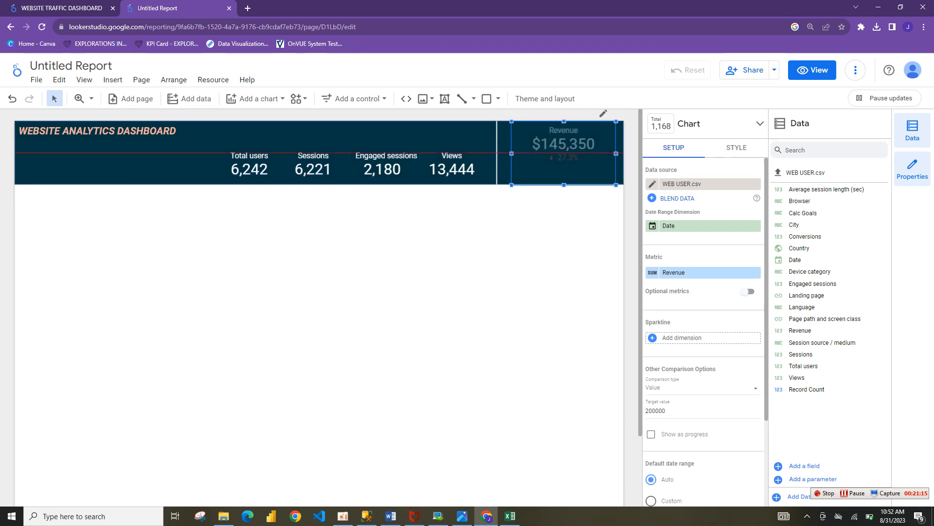
{"action": "left_click", "coordinate": [651, 433]}
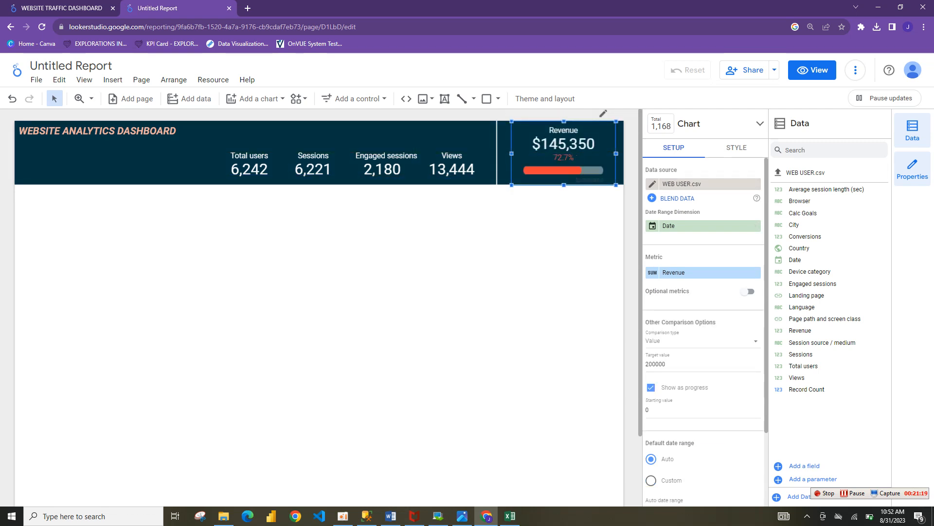
Set the Revenue scorecard's label font size to 36px
{"action": "left_click", "coordinate": [737, 147]}
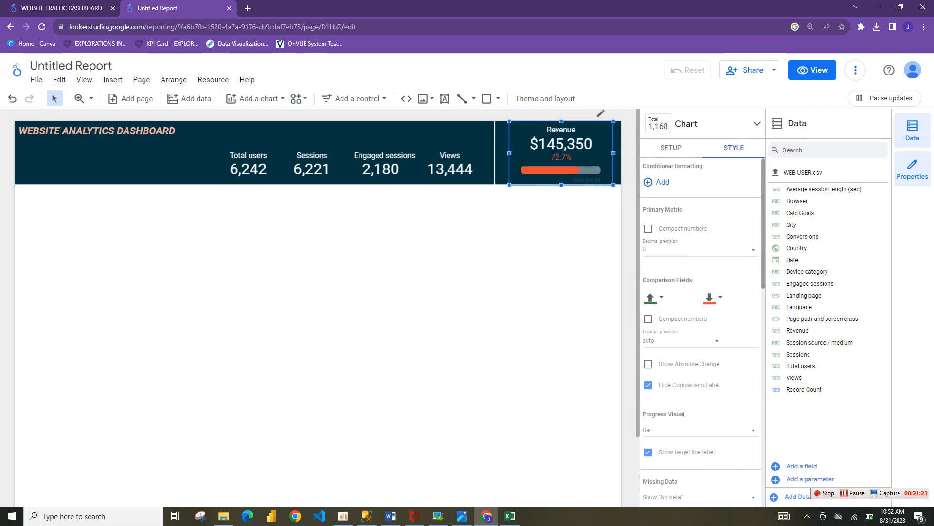
{"action": "scroll", "coordinate": [701, 331], "scroll_direction": "down", "scroll_amount": 5}
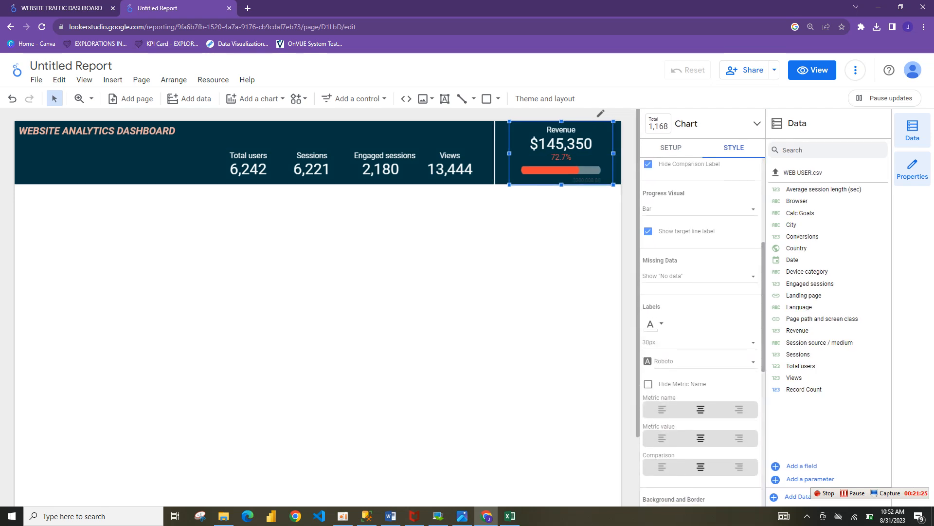
{"action": "left_click", "coordinate": [696, 344]}
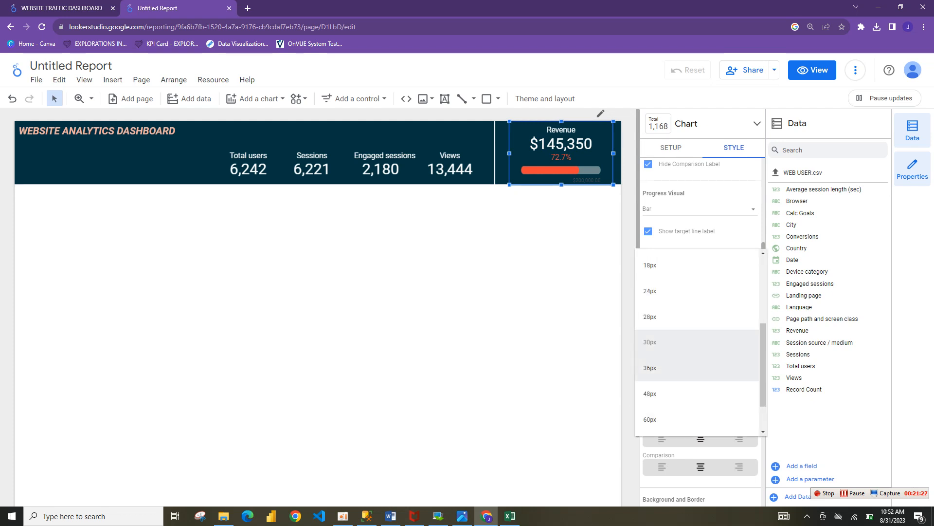
{"action": "left_click", "coordinate": [700, 368]}
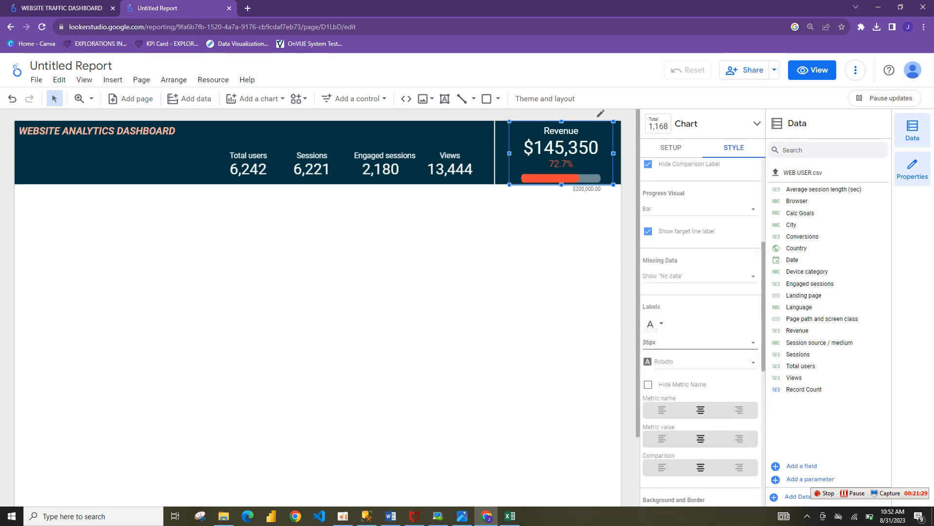
{"action": "left_click", "coordinate": [414, 253]}
Extend the header background downward and make the Revenue scorecard taller so its progress bar and target label fit inside
{"action": "left_click", "coordinate": [248, 166]}
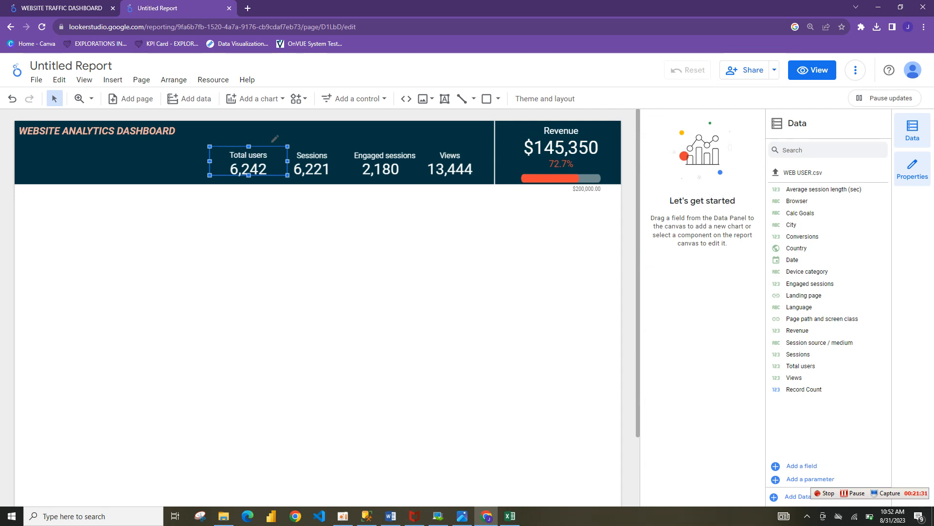
{"action": "left_click", "coordinate": [292, 144]}
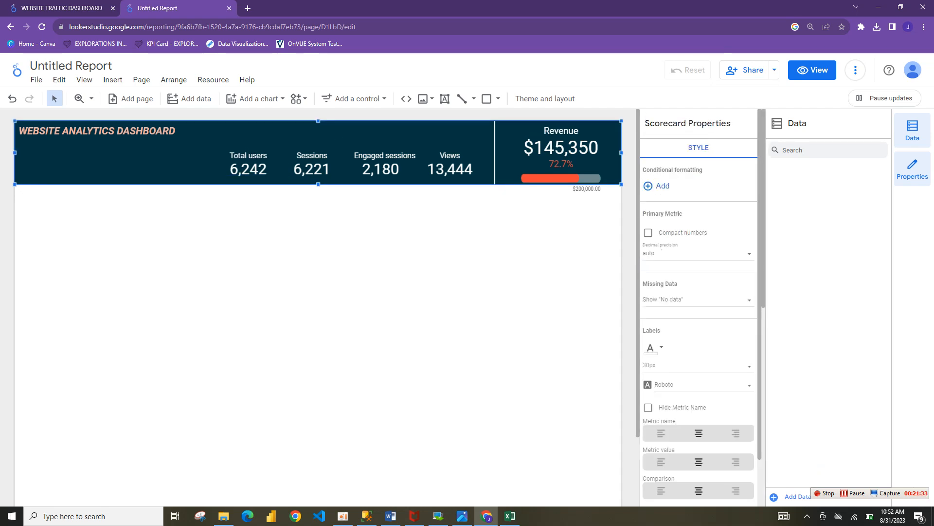
{"action": "left_click_drag", "start_coordinate": [318, 185], "coordinate": [318, 197]}
{"action": "left_click", "coordinate": [331, 248]}
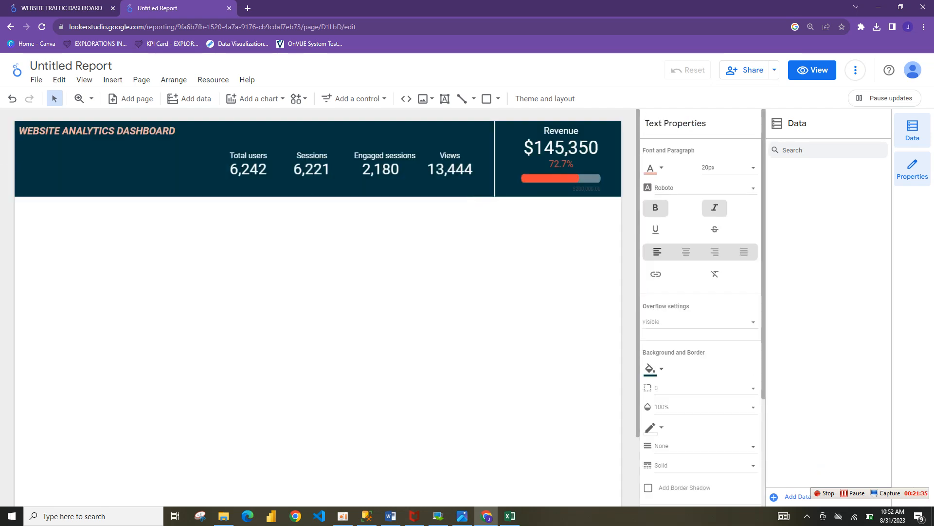
{"action": "left_click", "coordinate": [552, 148]}
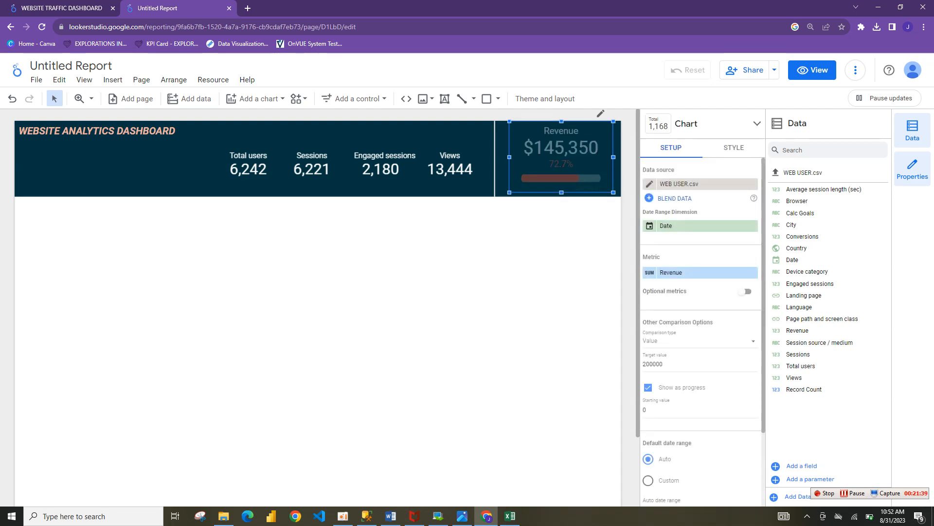
{"action": "key", "text": "Escape"}
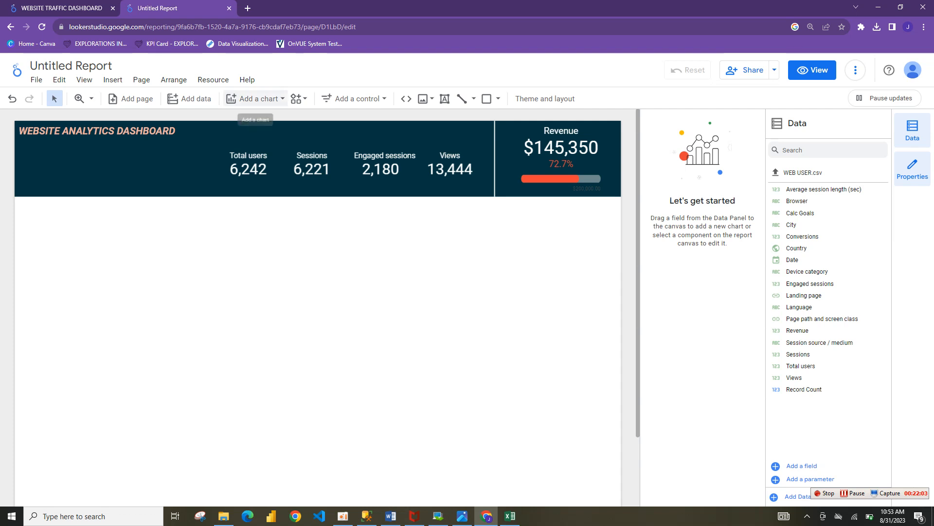
{"action": "left_click", "coordinate": [255, 99]}
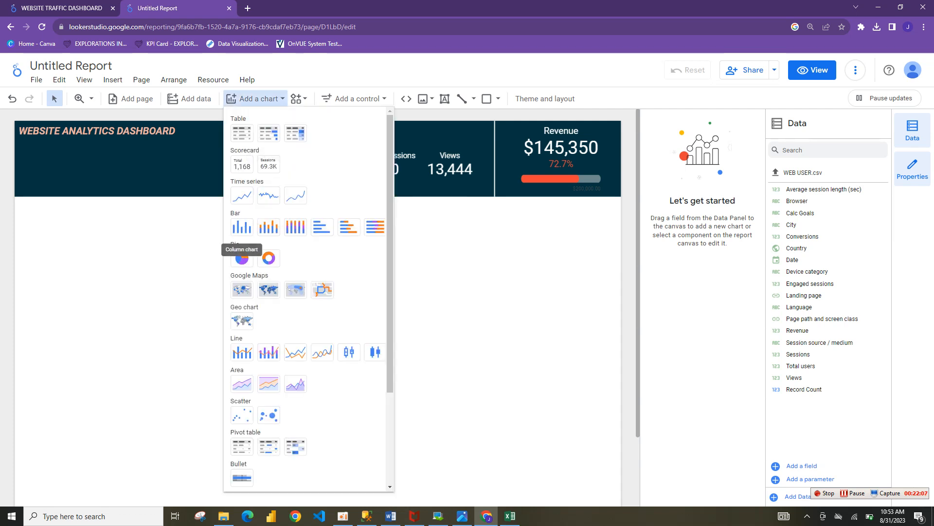
{"action": "left_click", "coordinate": [242, 227]}
{"action": "mouse_move", "coordinate": [171, 233]}
{"action": "left_mouse_down"}
{"action": "mouse_move", "coordinate": [237, 236]}
{"action": "mouse_move", "coordinate": [248, 258]}
{"action": "left_mouse_up"}
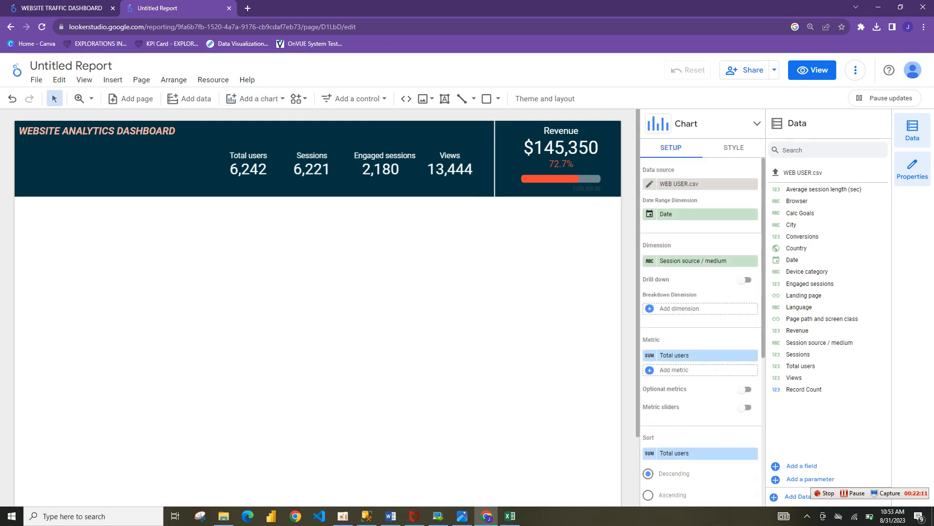
{"action": "left_click", "coordinate": [209, 246]}
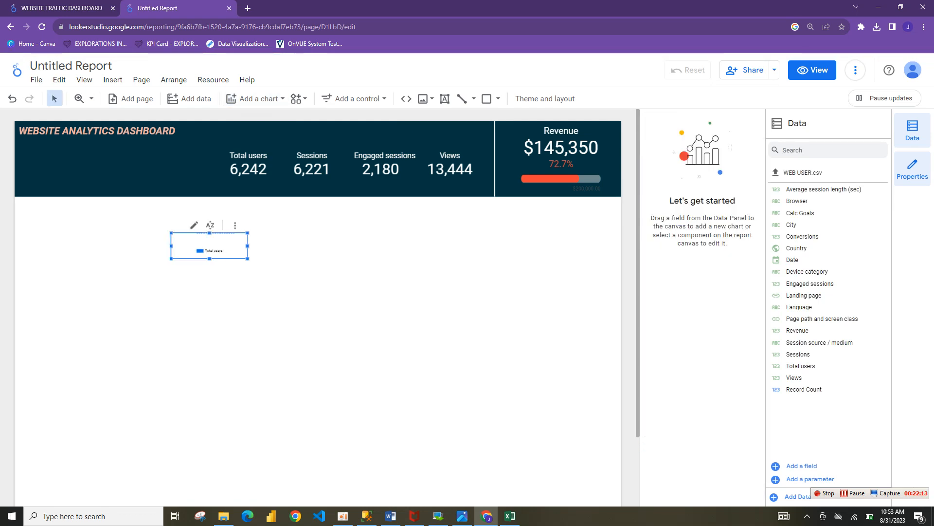
{"action": "key", "text": "Delete"}
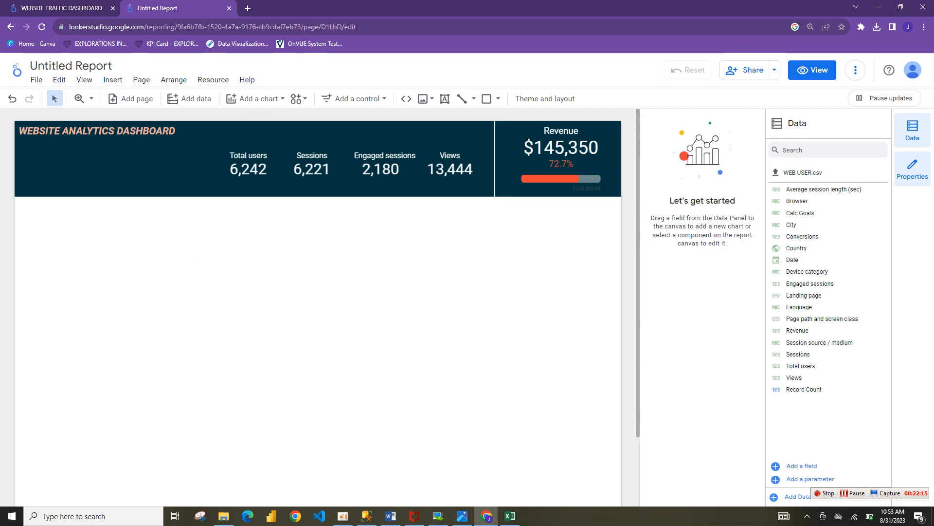
Add a column chart of Total users by Session source / medium, widen it and place it under the dashboard title, just below the header
{"action": "left_click", "coordinate": [256, 99]}
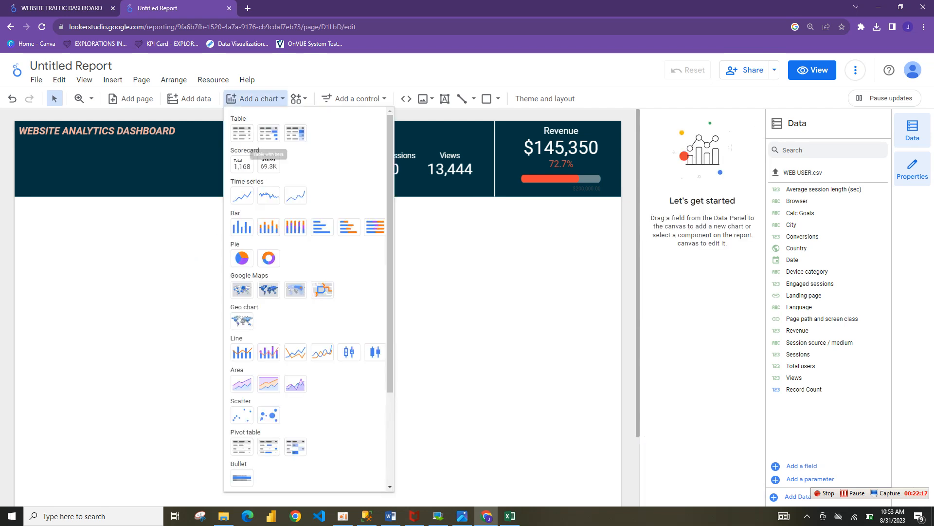
{"action": "left_click", "coordinate": [242, 253]}
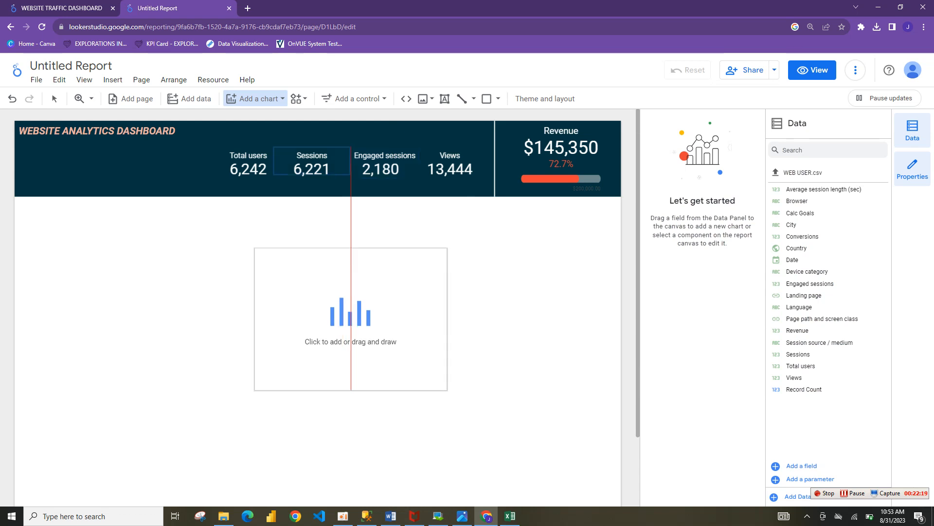
{"action": "left_click", "coordinate": [278, 350]}
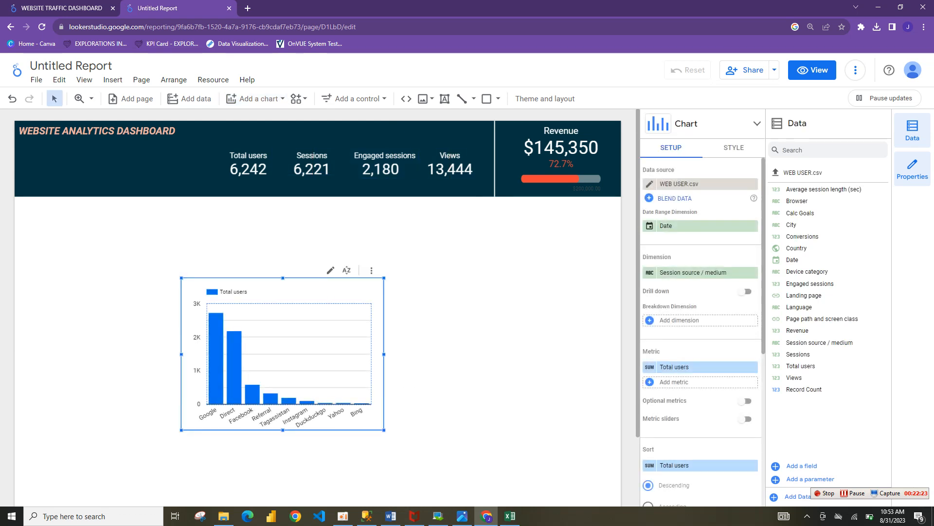
{"action": "left_click_drag", "start_coordinate": [384, 354], "coordinate": [458, 354]}
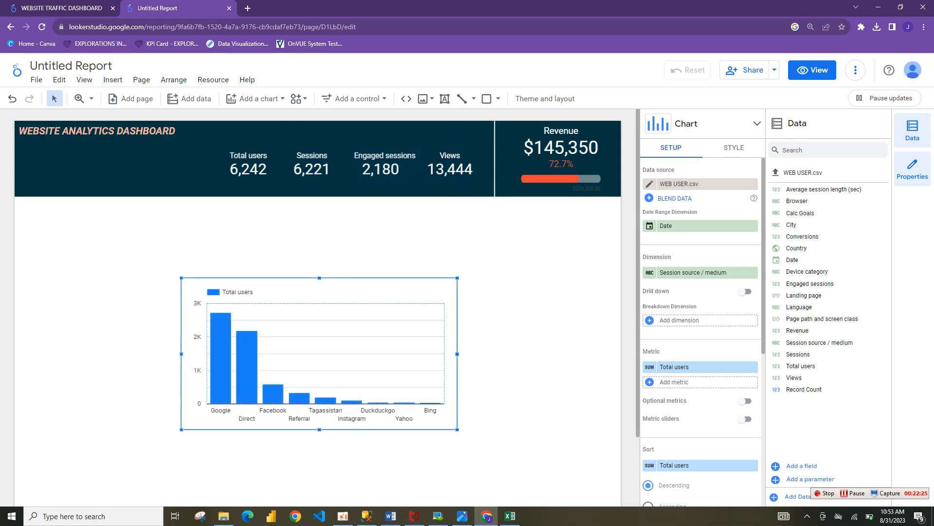
{"action": "left_click_drag", "start_coordinate": [319, 354], "coordinate": [158, 280]}
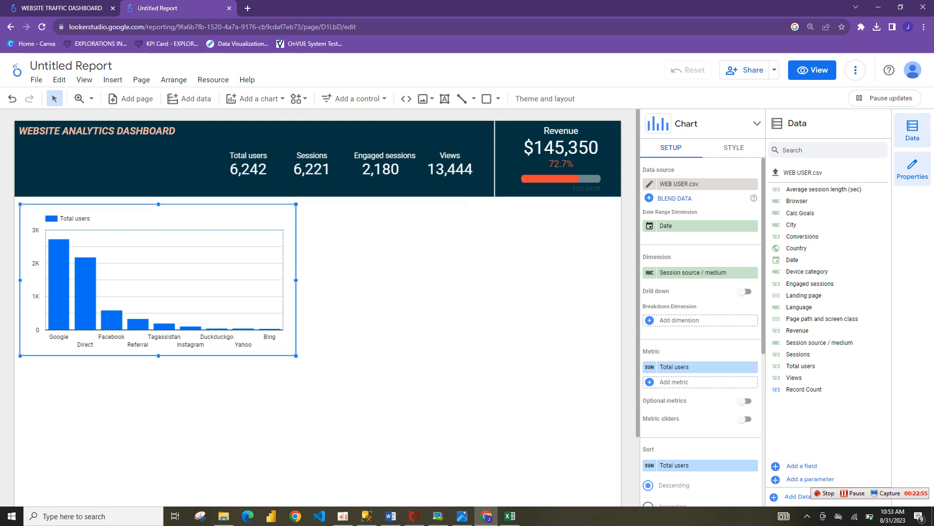
Check the layout of the WEBSITE TRAFFIC DASHBOARD report and shift the column chart slightly down to leave room above it
{"action": "left_click", "coordinate": [68, 8]}
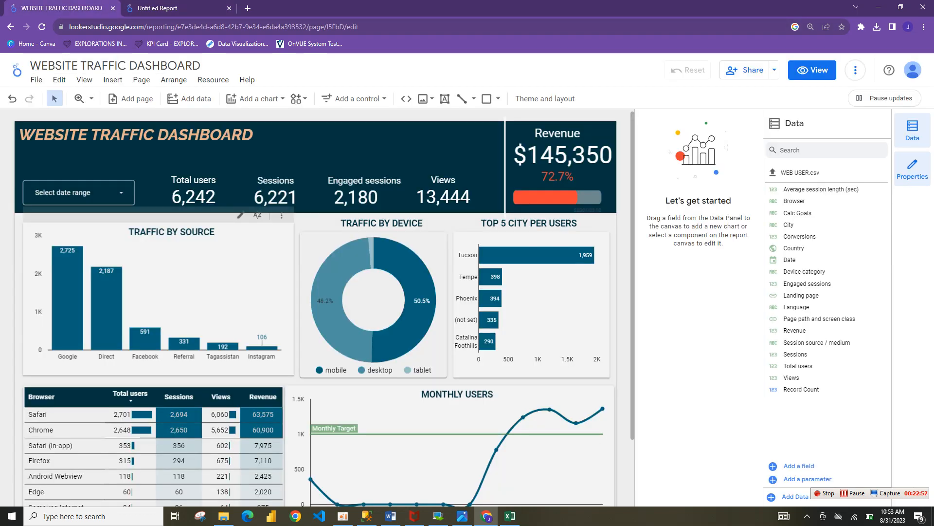
{"action": "left_click", "coordinate": [157, 8]}
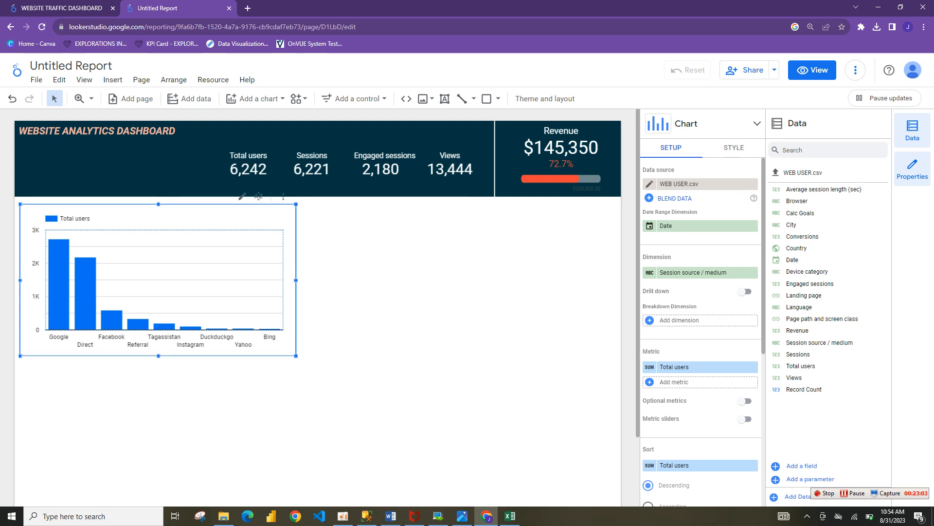
{"action": "mouse_move", "coordinate": [158, 280]}
{"action": "left_mouse_down"}
{"action": "mouse_move", "coordinate": [153, 292]}
{"action": "mouse_move", "coordinate": [158, 287]}
{"action": "left_mouse_up"}
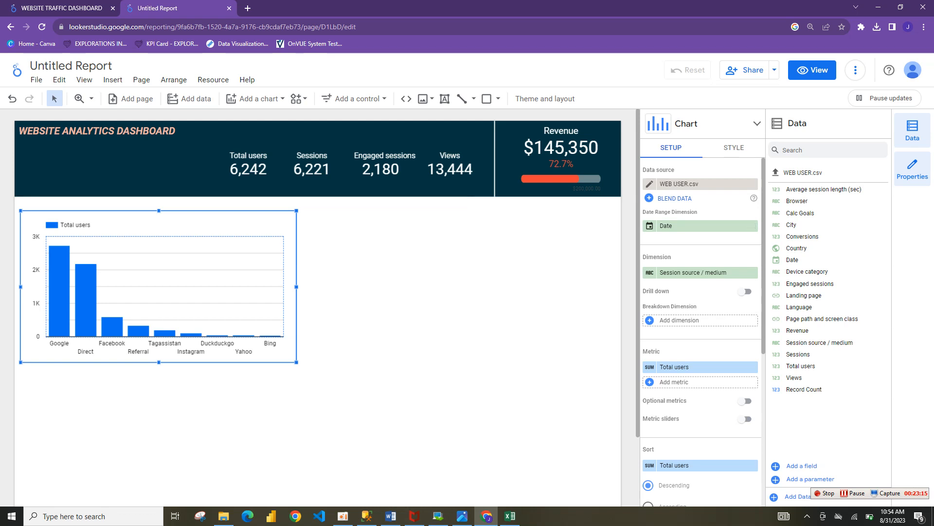
Open the color choices for the column chart's Total users bars
{"action": "left_click", "coordinate": [734, 147]}
{"action": "left_click", "coordinate": [671, 148]}
{"action": "left_click", "coordinate": [734, 147]}
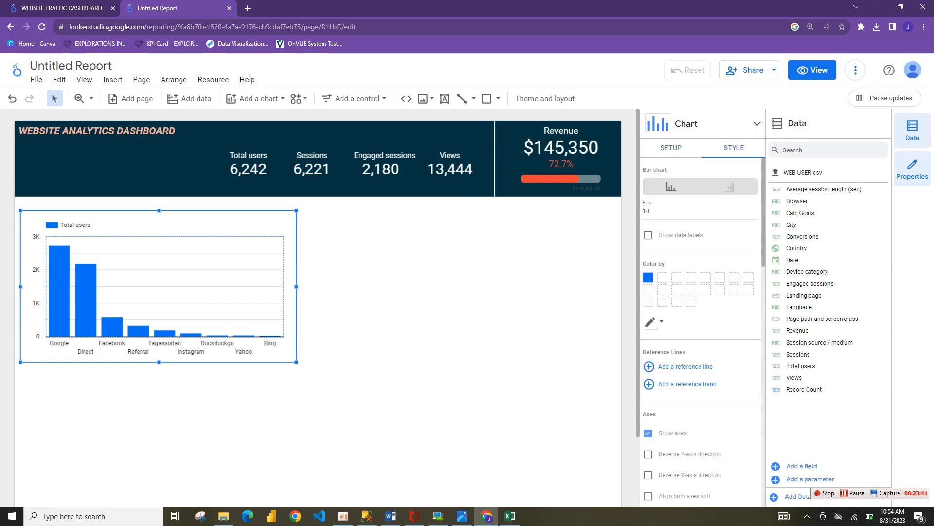
{"action": "left_click", "coordinate": [648, 277]}
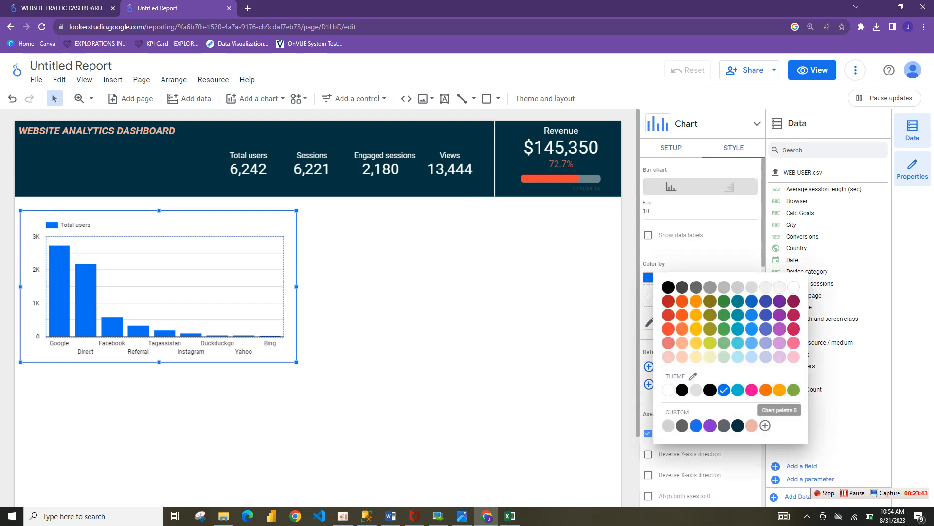
Recolour the Total users column chart in the dark navy custom colour and limit it to 5 bars
{"action": "left_click", "coordinate": [738, 425]}
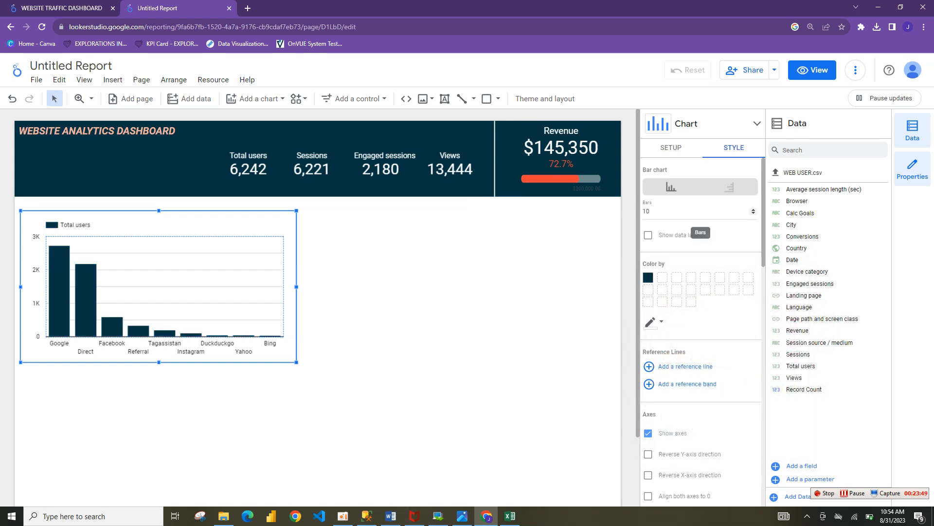
{"action": "left_click", "coordinate": [753, 209]}
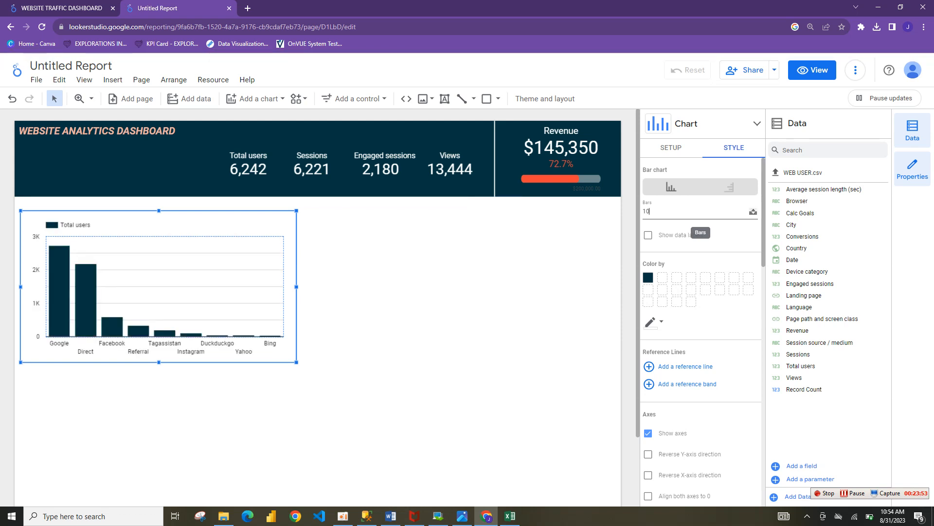
{"action": "left_click", "coordinate": [753, 213]}
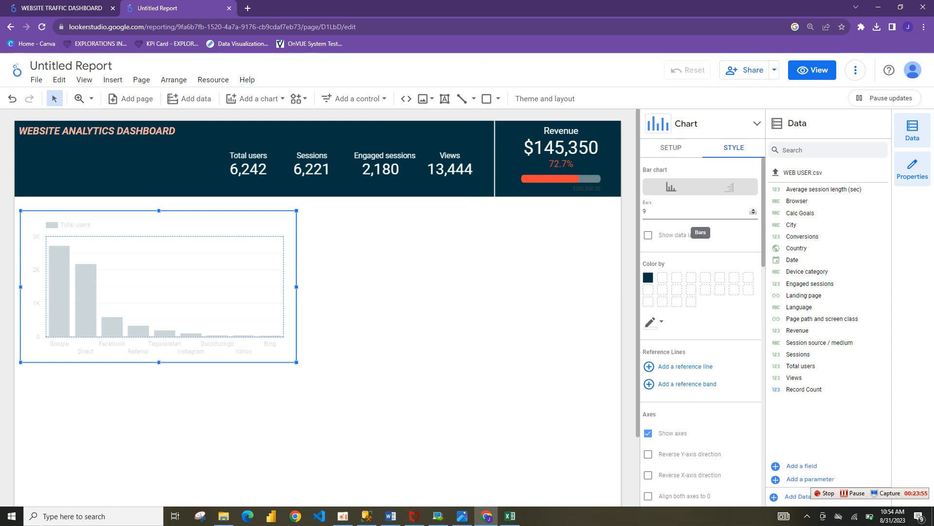
{"action": "left_click", "coordinate": [754, 213]}
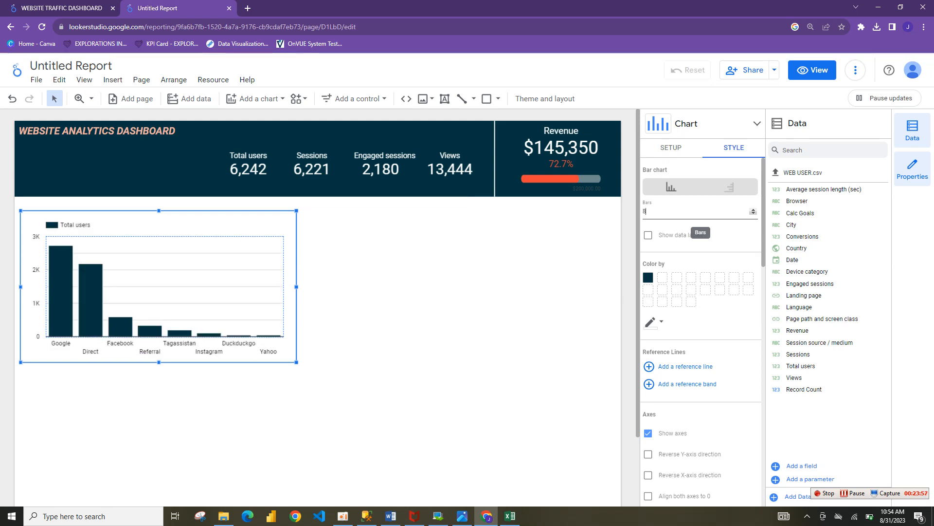
{"action": "left_click", "coordinate": [753, 213]}
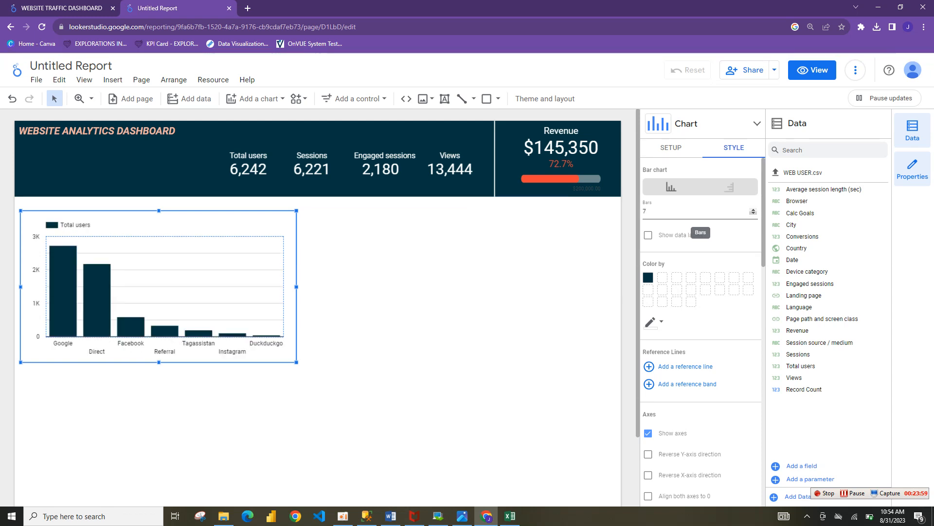
{"action": "left_click", "coordinate": [754, 213]}
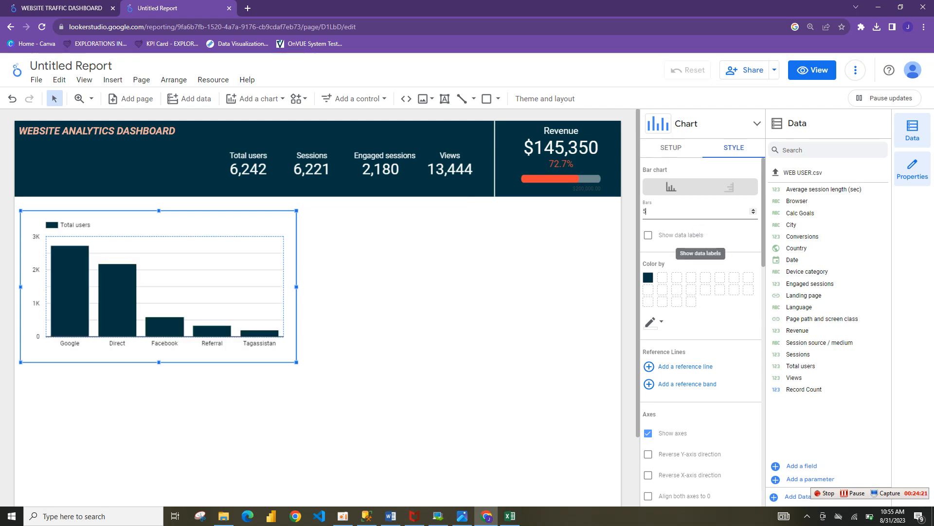
Show data labels on the column chart and remove its legend
{"action": "left_click", "coordinate": [649, 235]}
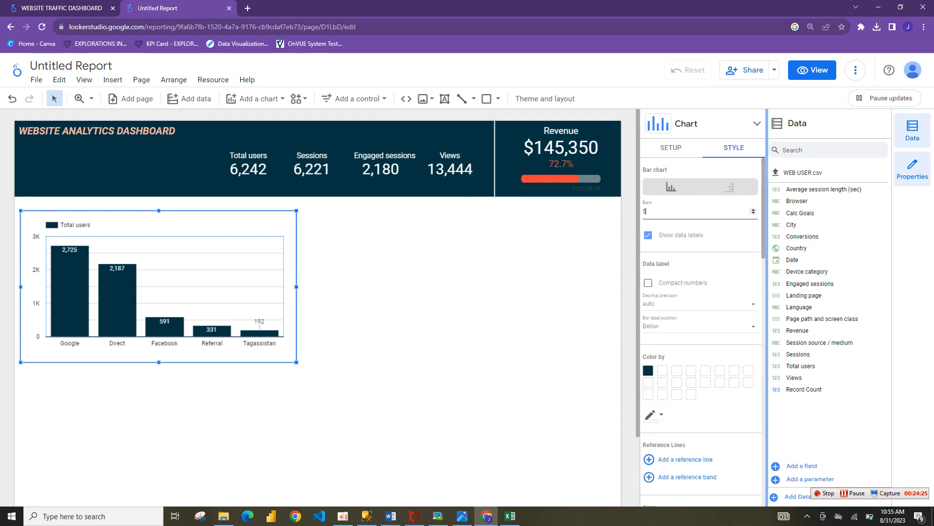
{"action": "scroll", "coordinate": [701, 336], "scroll_direction": "down", "scroll_amount": 3}
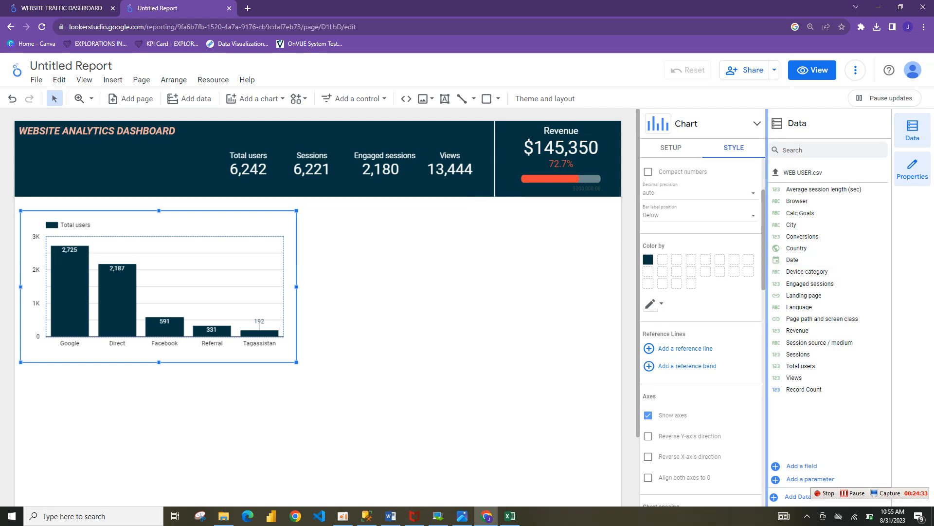
{"action": "scroll", "coordinate": [700, 331], "scroll_direction": "down", "scroll_amount": 5}
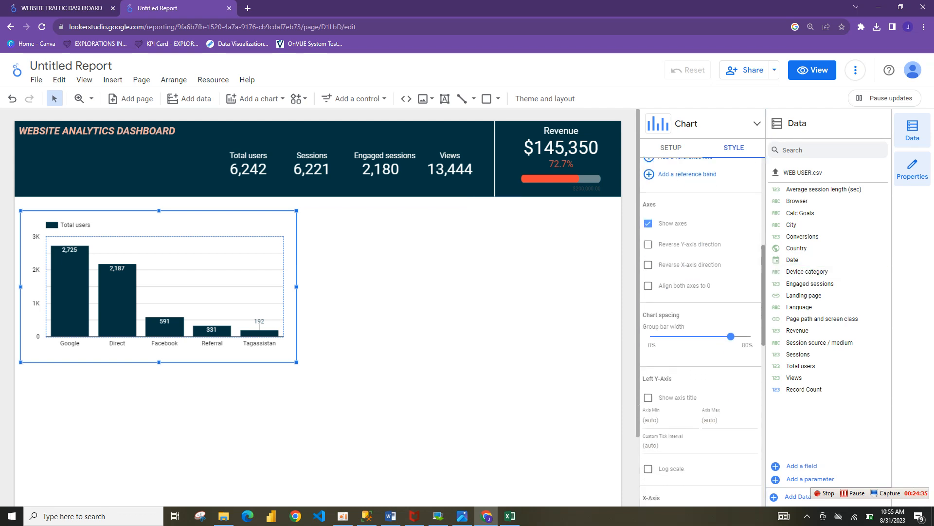
{"action": "scroll", "coordinate": [701, 359], "scroll_direction": "down", "scroll_amount": 1}
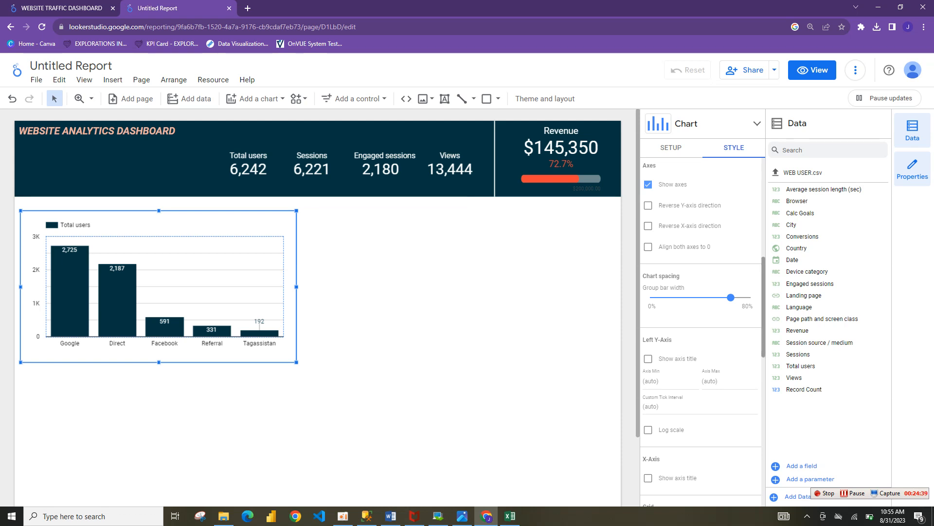
{"action": "scroll", "coordinate": [701, 336], "scroll_direction": "down", "scroll_amount": 6}
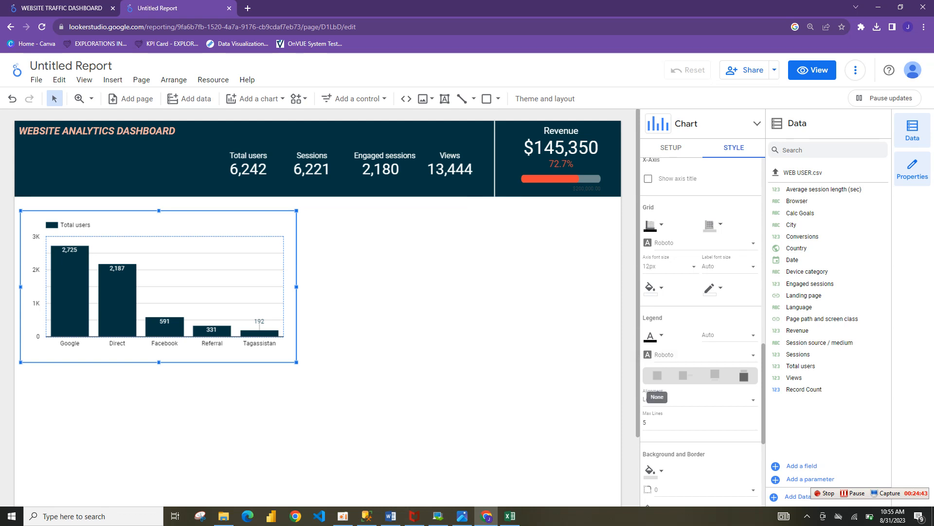
{"action": "left_click", "coordinate": [657, 374]}
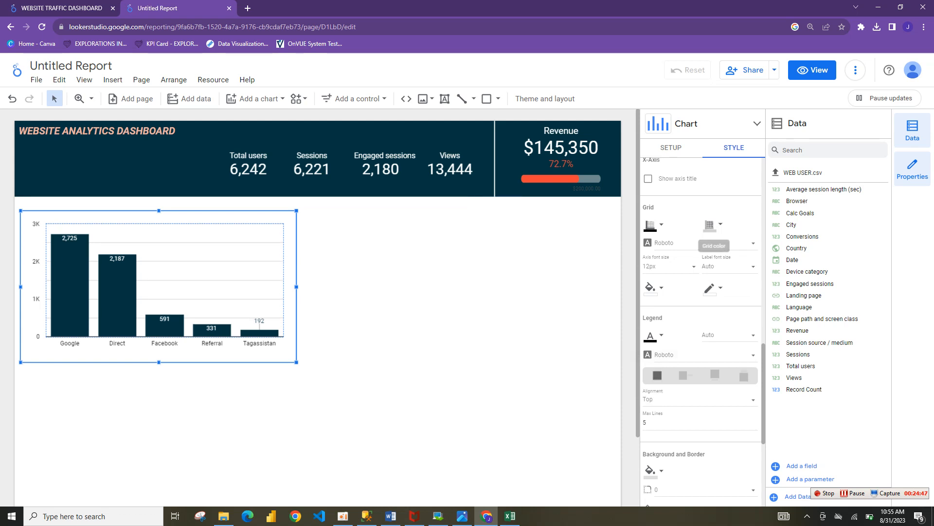
Make the column chart's gridlines transparent
{"action": "left_click", "coordinate": [711, 224]}
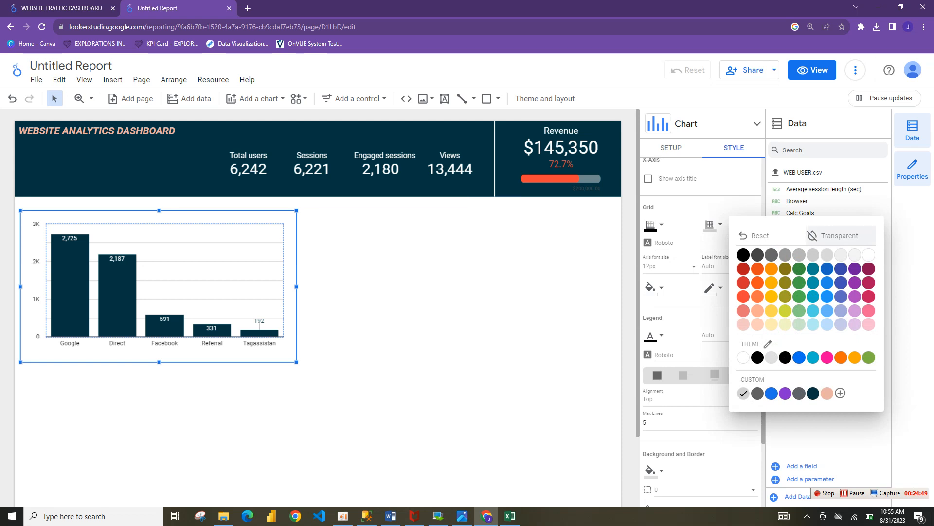
{"action": "left_click", "coordinate": [840, 236]}
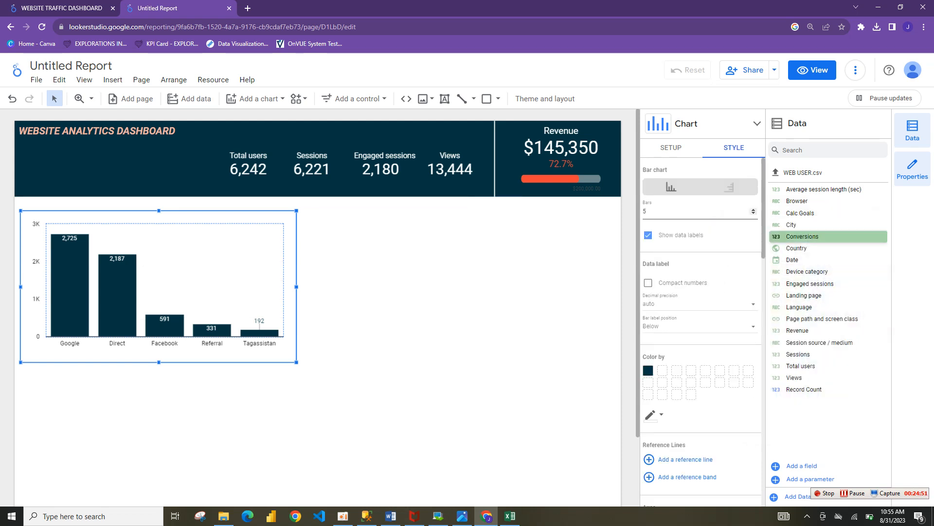
Add a border shadow to the column chart and set its border weight to 2
{"action": "scroll", "coordinate": [700, 316], "scroll_direction": "down", "scroll_amount": 7}
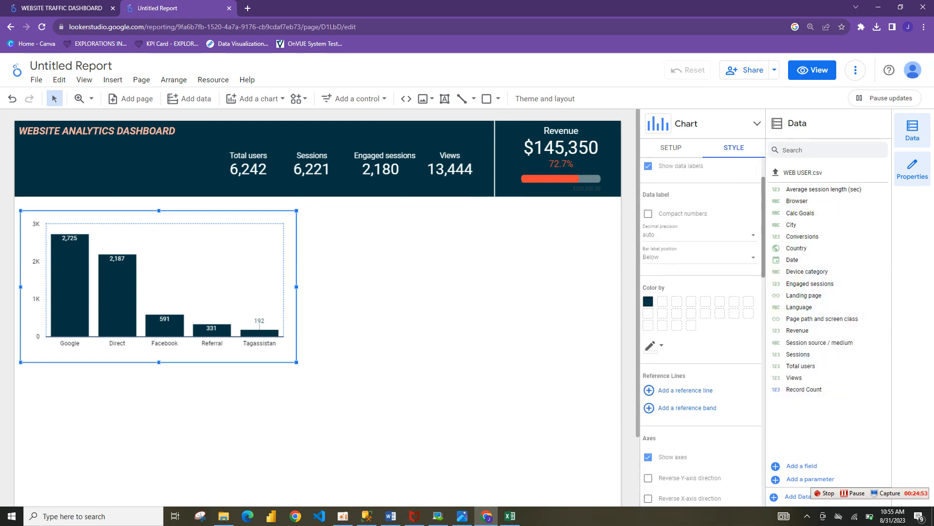
{"action": "scroll", "coordinate": [701, 331], "scroll_direction": "down", "scroll_amount": 10}
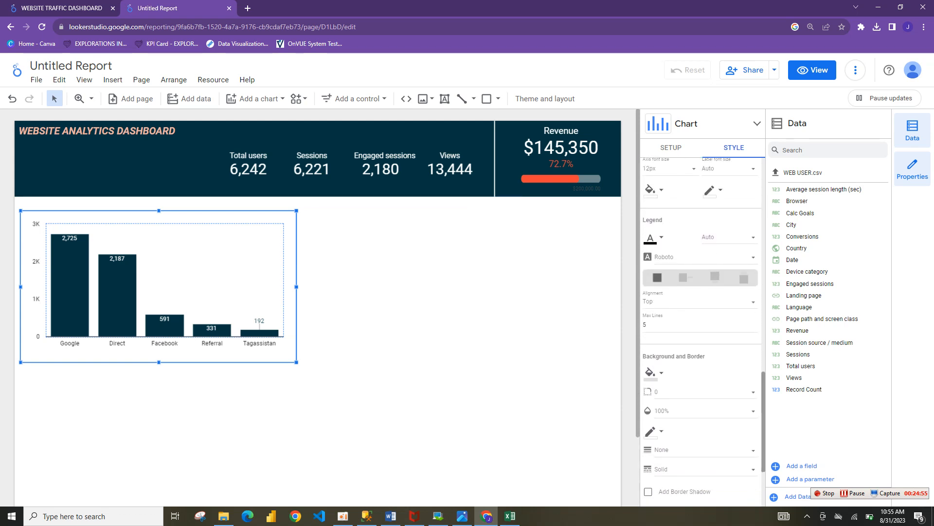
{"action": "scroll", "coordinate": [701, 331], "scroll_direction": "down", "scroll_amount": 2}
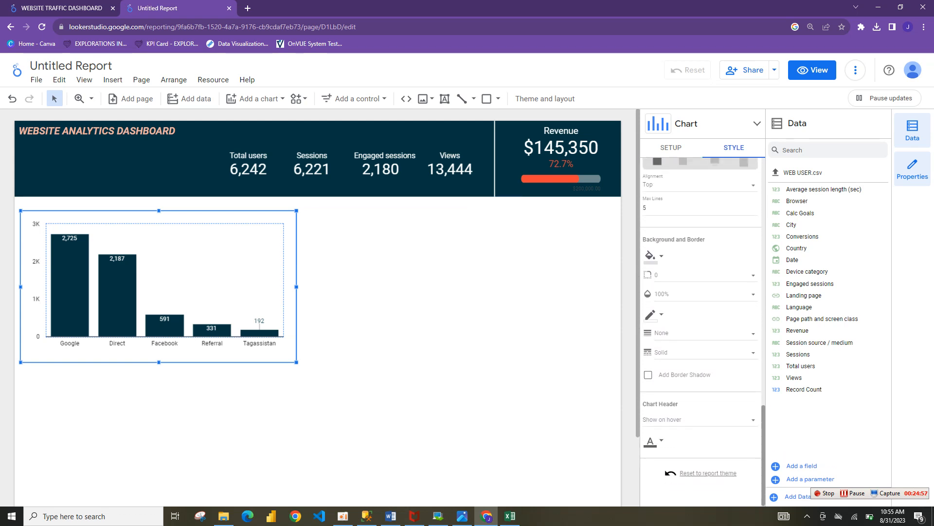
{"action": "left_click", "coordinate": [649, 375]}
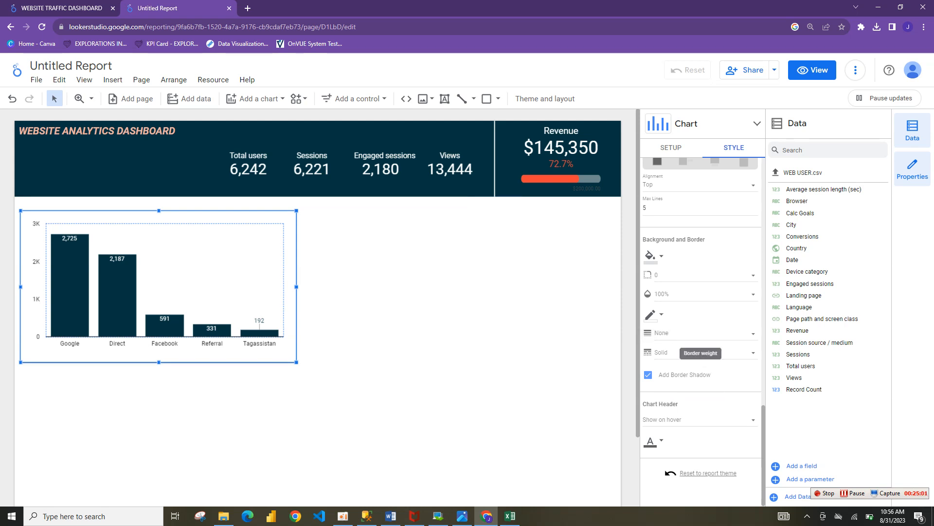
{"action": "left_click", "coordinate": [706, 352]}
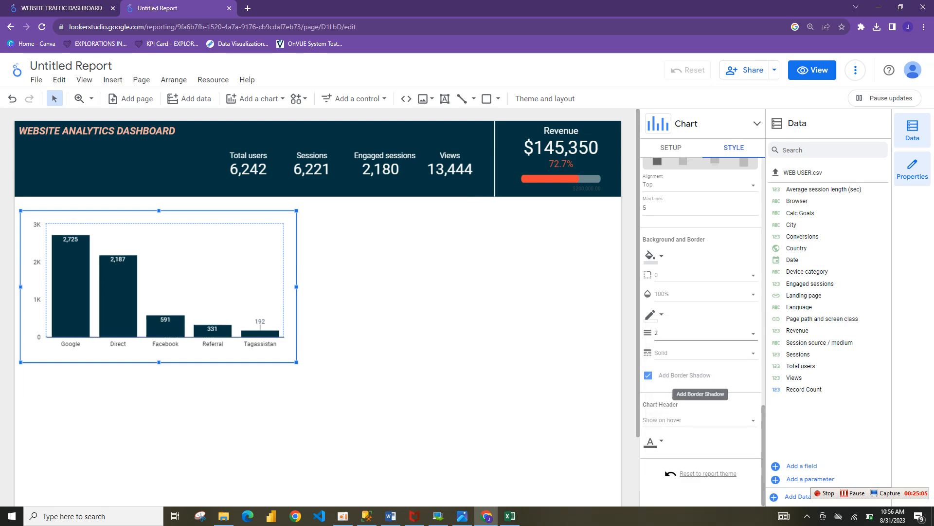
{"action": "left_click", "coordinate": [457, 355]}
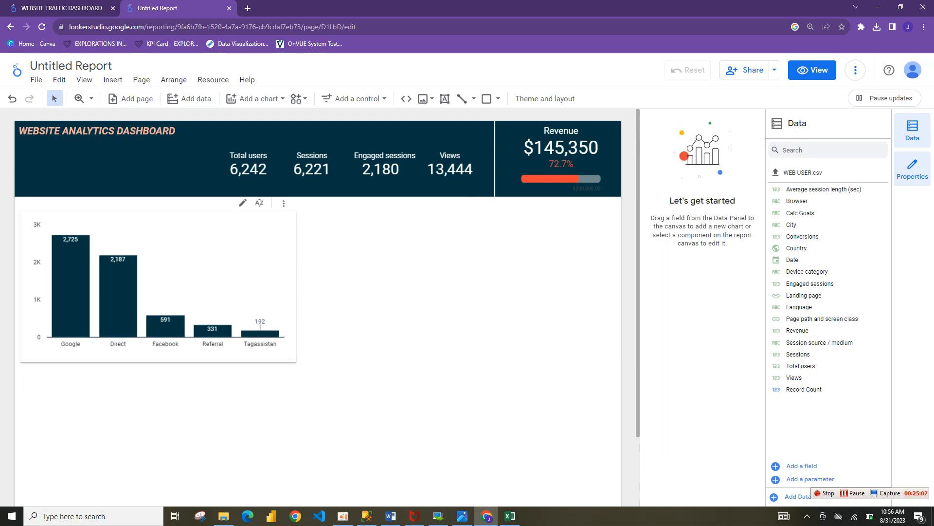
{"action": "left_click", "coordinate": [171, 287]}
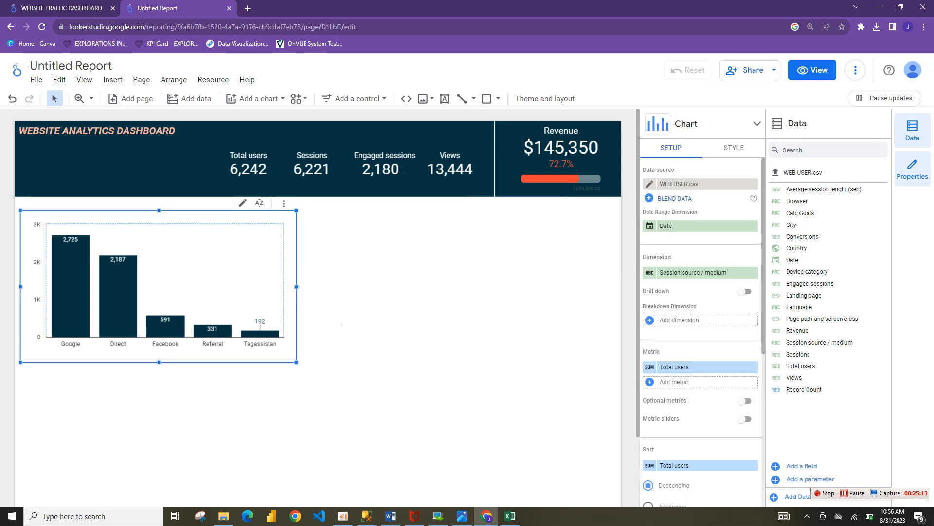
{"action": "left_click", "coordinate": [342, 324]}
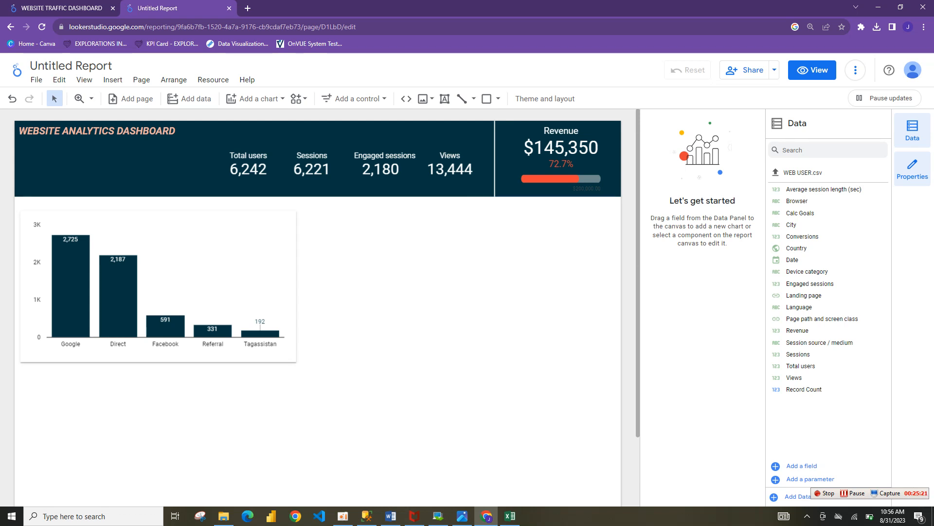
{"action": "left_click", "coordinate": [204, 273]}
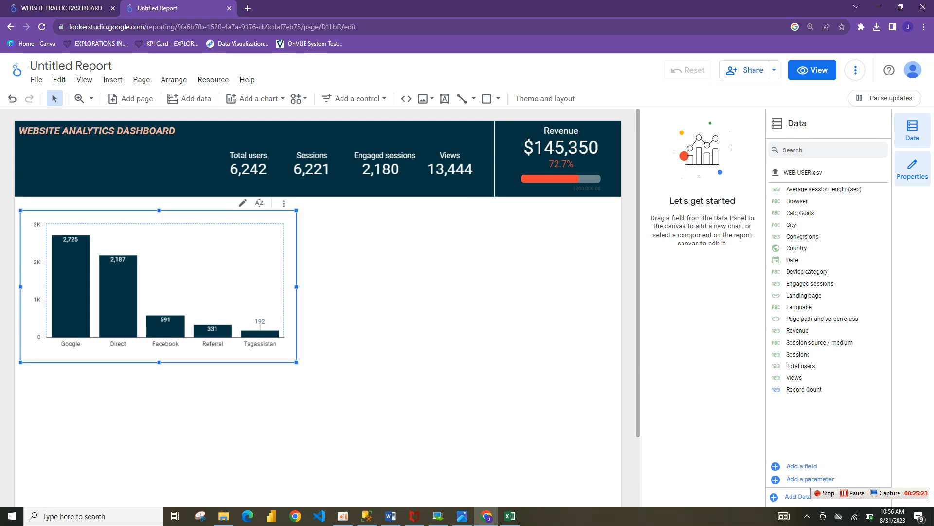
{"action": "left_click", "coordinate": [342, 325]}
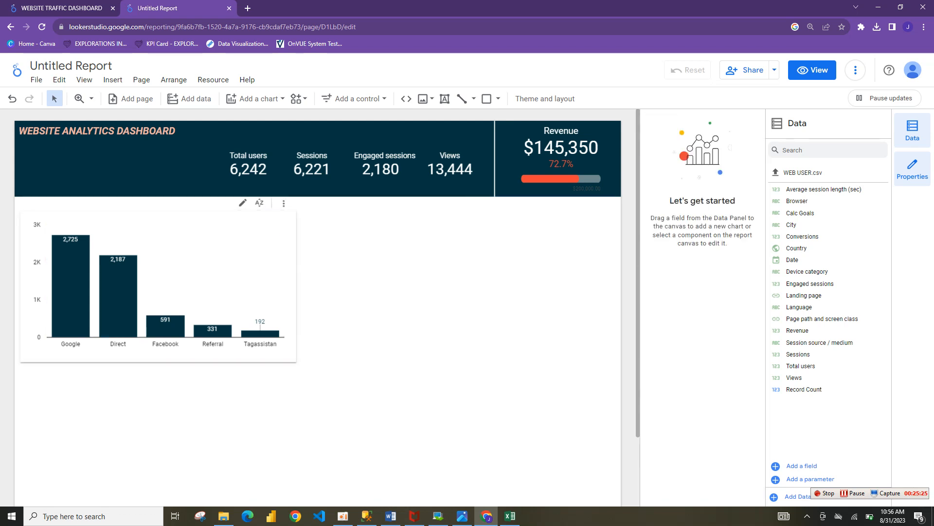
Duplicate the column chart and place a narrower copy beneath the Revenue scorecard at the page's right edge
{"action": "left_click", "coordinate": [209, 273]}
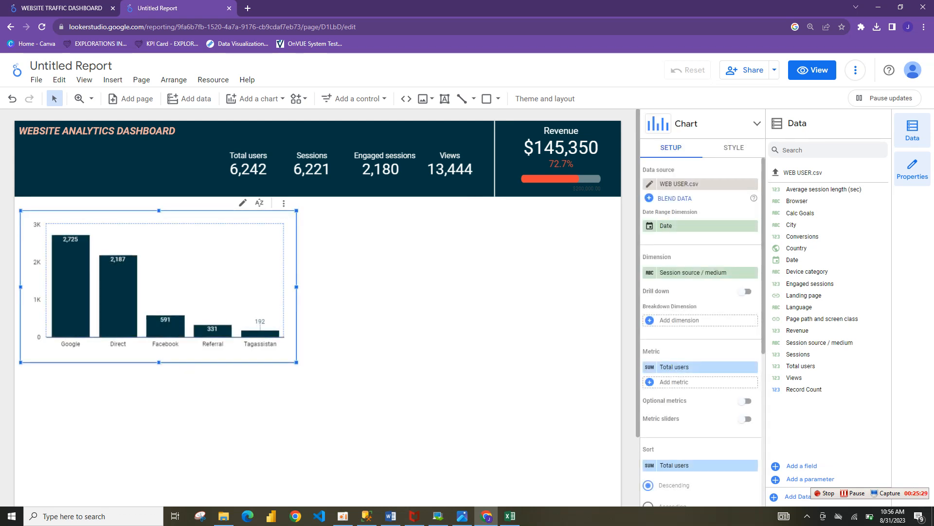
{"action": "key", "text": "ctrl+v"}
{"action": "left_click_drag", "start_coordinate": [112, 284], "coordinate": [428, 266]}
{"action": "left_click_drag", "start_coordinate": [345, 279], "coordinate": [465, 278]}
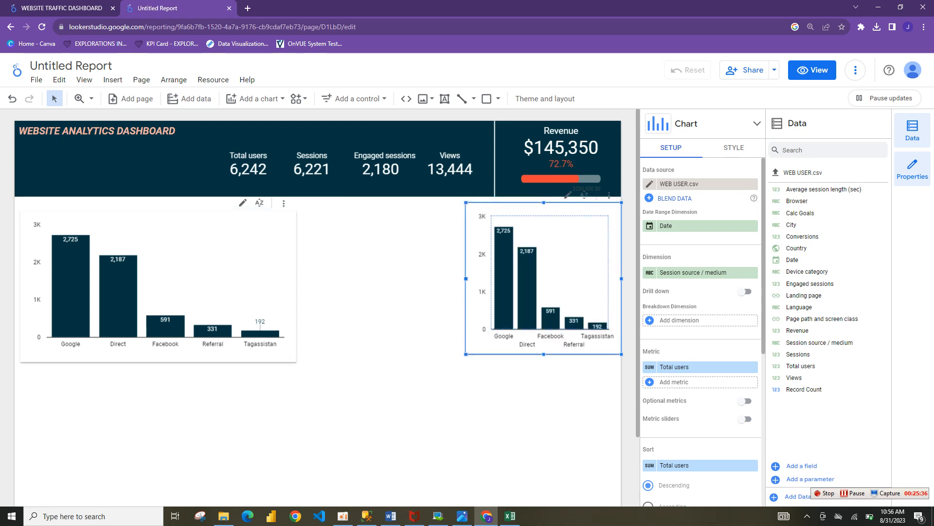
Shrink the original column chart in width and height, and shorten the copy to a similar height
{"action": "left_click", "coordinate": [234, 283]}
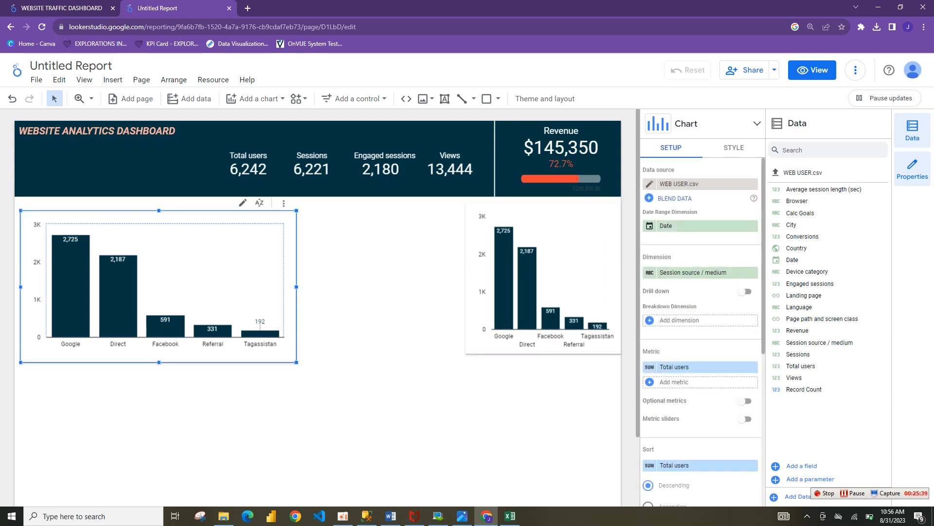
{"action": "left_click_drag", "start_coordinate": [296, 362], "coordinate": [235, 295]}
{"action": "left_click", "coordinate": [565, 273]}
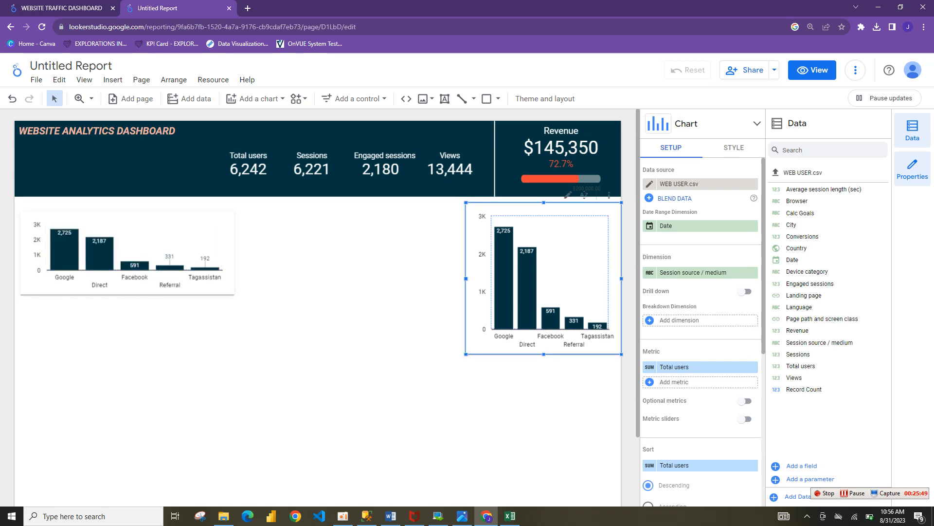
{"action": "left_click_drag", "start_coordinate": [544, 354], "coordinate": [545, 290]}
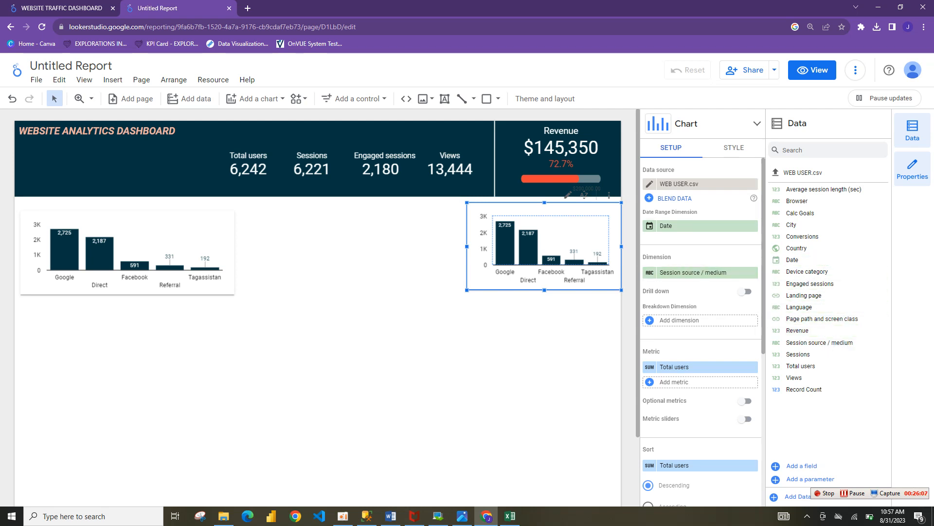
Convert the copied chart to a horizontal bar chart and set its dimension to City
{"action": "right_click", "coordinate": [591, 231]}
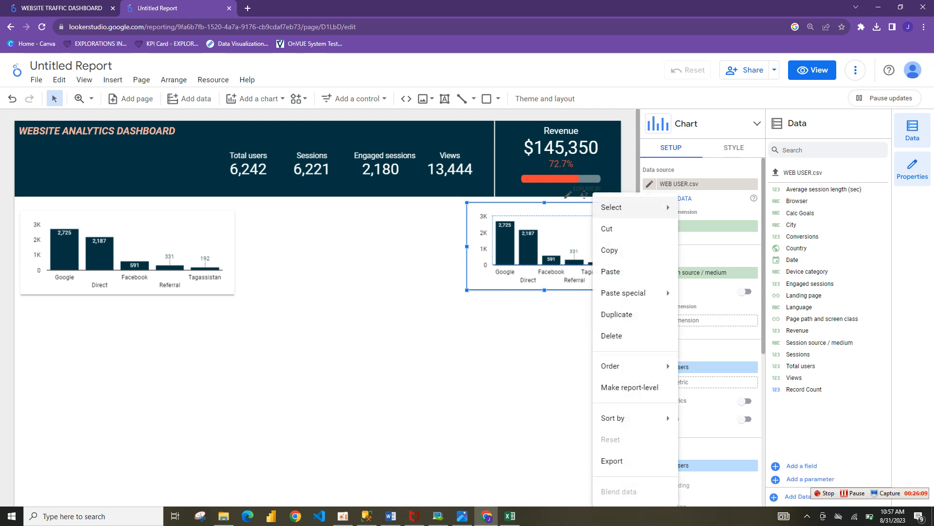
{"action": "left_click", "coordinate": [582, 234]}
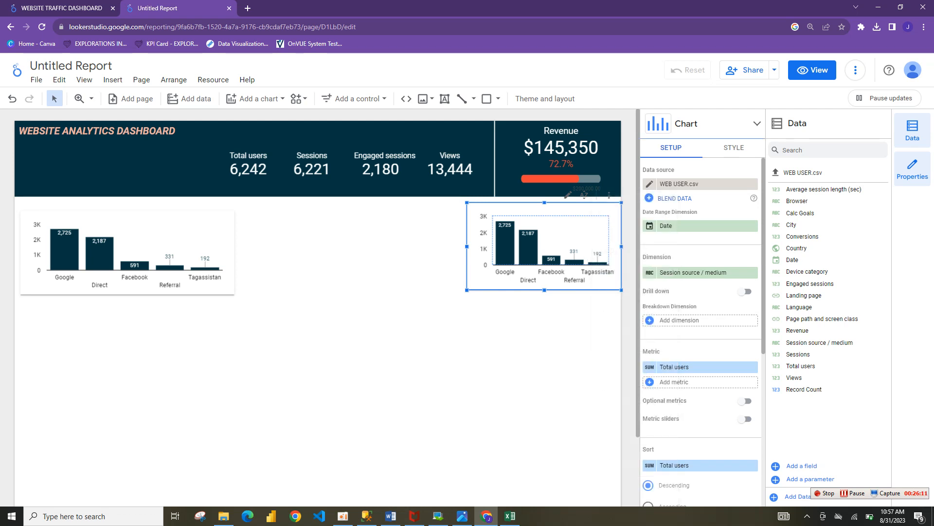
{"action": "left_click", "coordinate": [757, 124]}
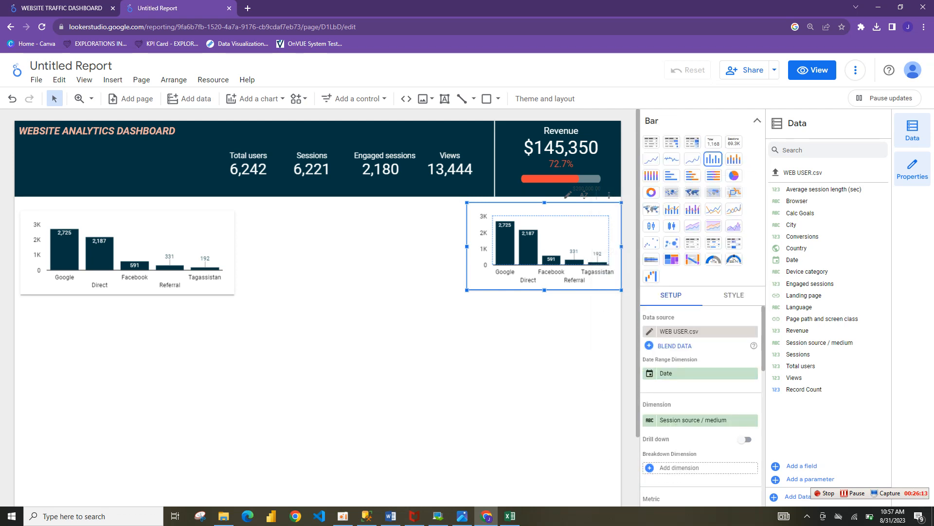
{"action": "left_click", "coordinate": [671, 176]}
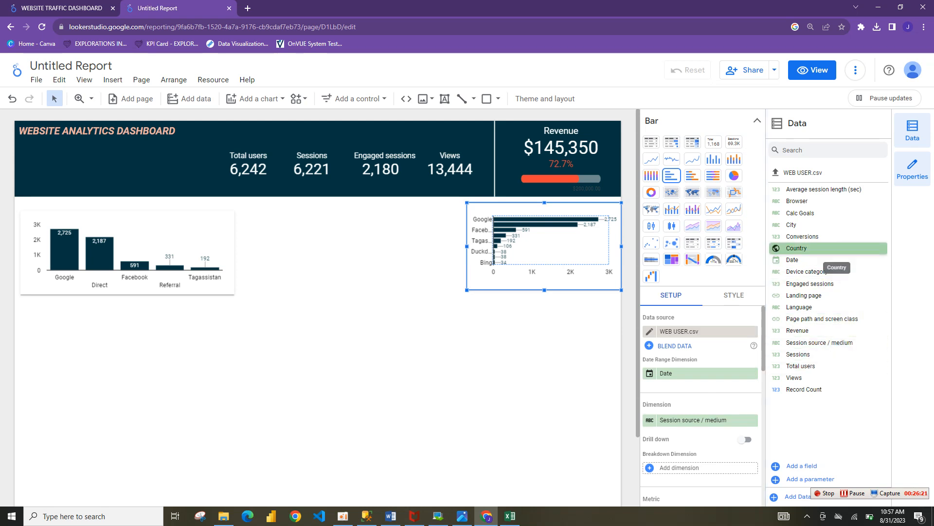
{"action": "left_click_drag", "start_coordinate": [797, 248], "coordinate": [696, 422]}
{"action": "left_click_drag", "start_coordinate": [791, 225], "coordinate": [696, 419]}
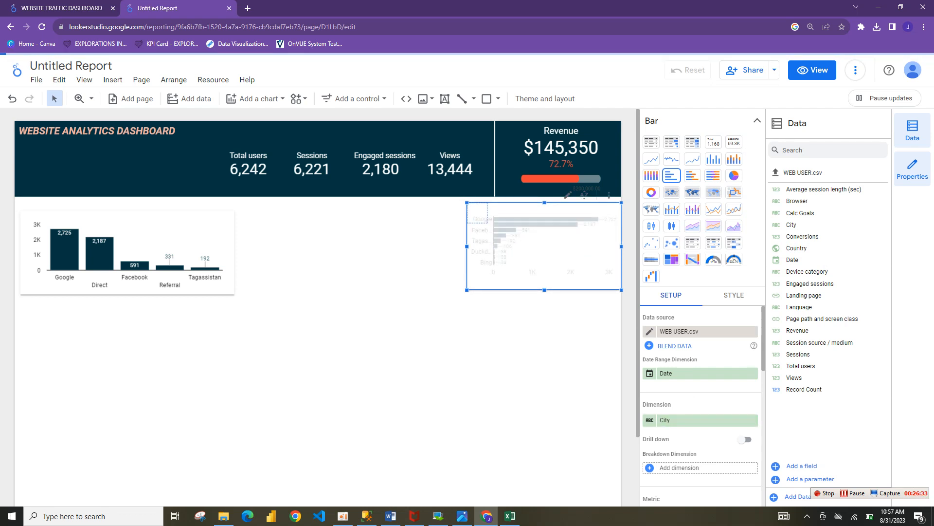
Shift the City bar chart slightly inward from the page edge and make it taller
{"action": "left_click_drag", "start_coordinate": [544, 246], "coordinate": [531, 247]}
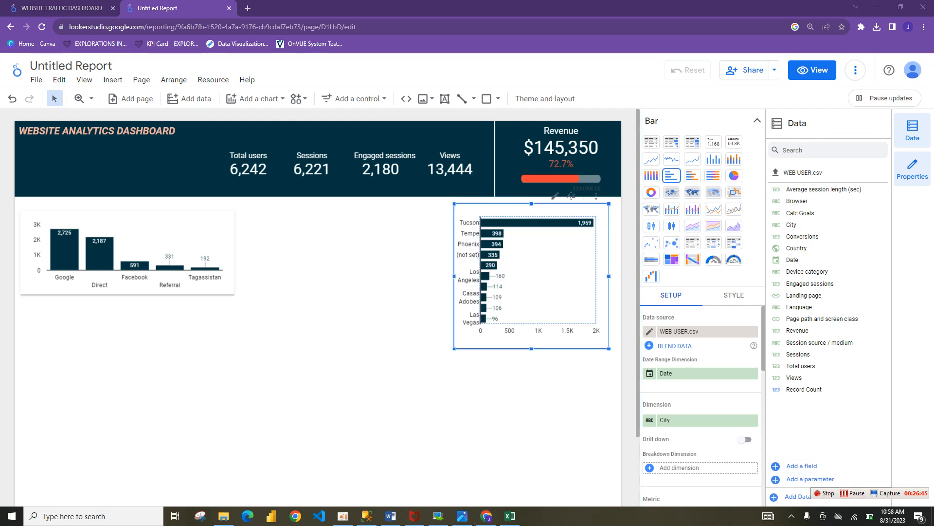
Shorten the City bar chart and limit it to 5 bars
{"action": "left_click_drag", "start_coordinate": [531, 349], "coordinate": [532, 316]}
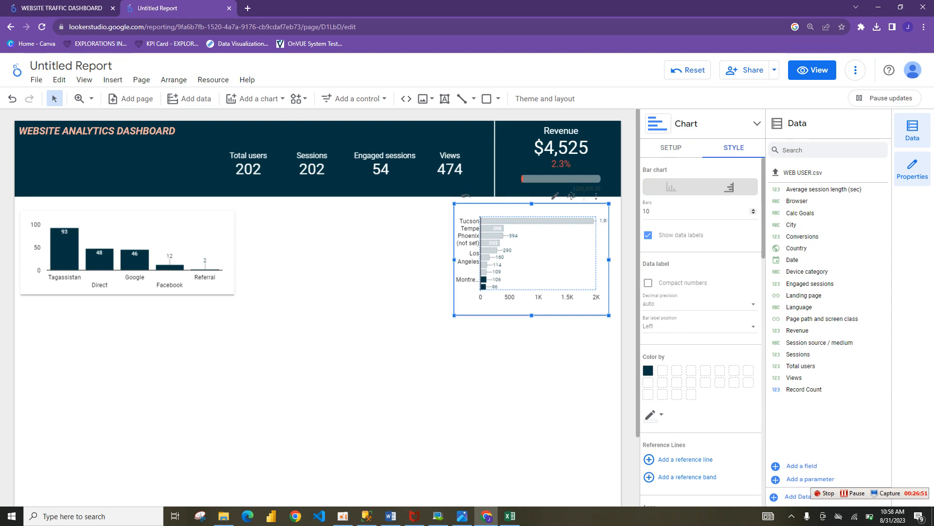
{"action": "key", "text": "BackSpace"}
{"action": "key", "text": "BackSpace"}
{"action": "type", "text": "6"}
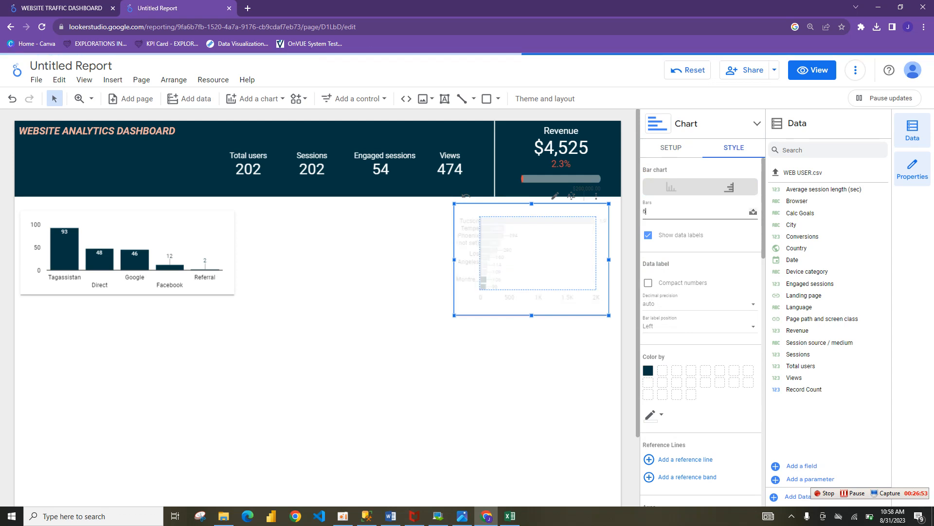
{"action": "key", "text": "BackSpace"}
{"action": "type", "text": "5"}
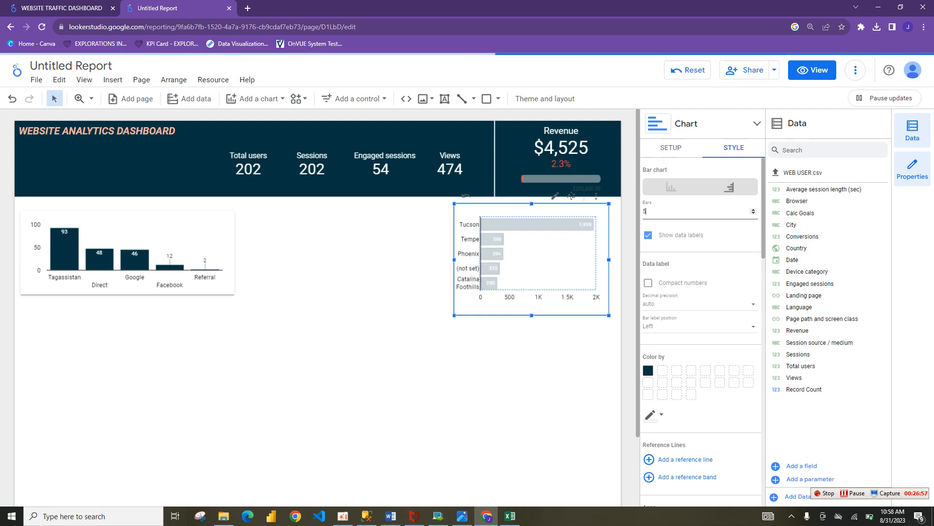
{"action": "left_click", "coordinate": [422, 327]}
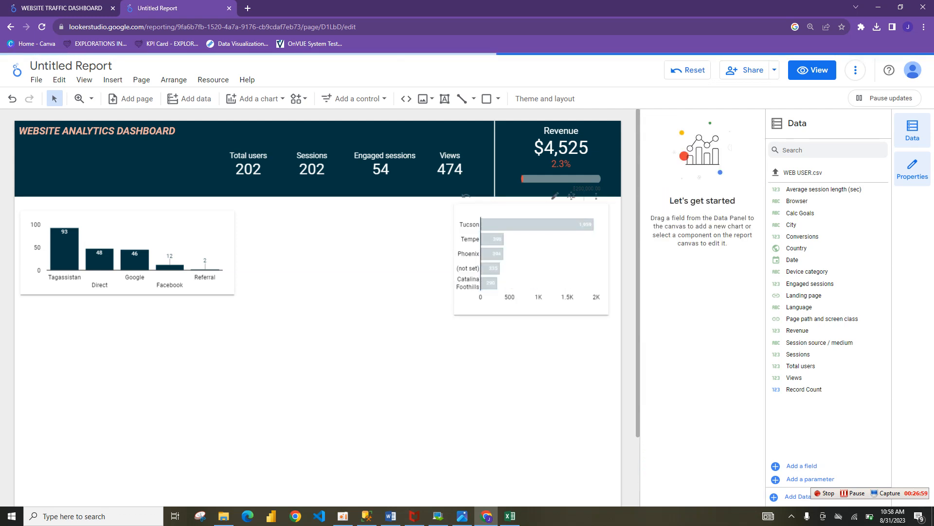
{"action": "left_click", "coordinate": [542, 266]}
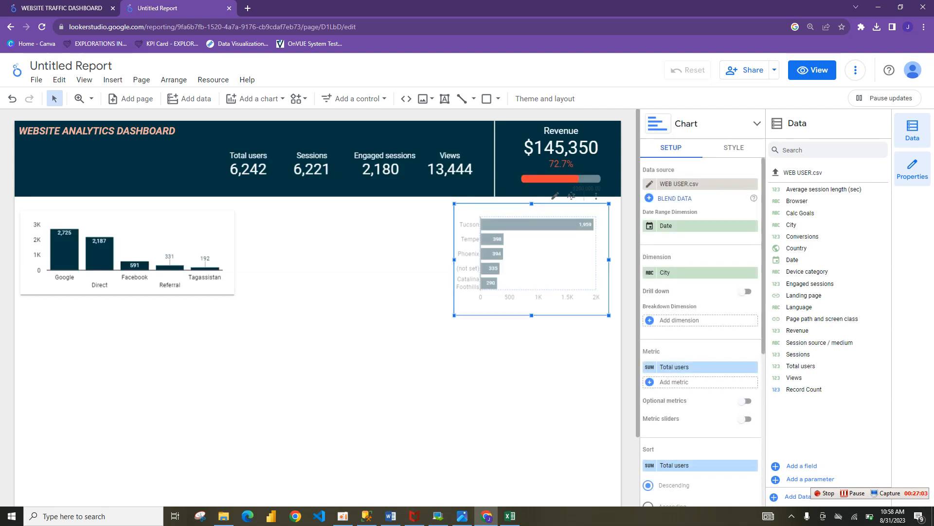
{"action": "left_click", "coordinate": [422, 327]}
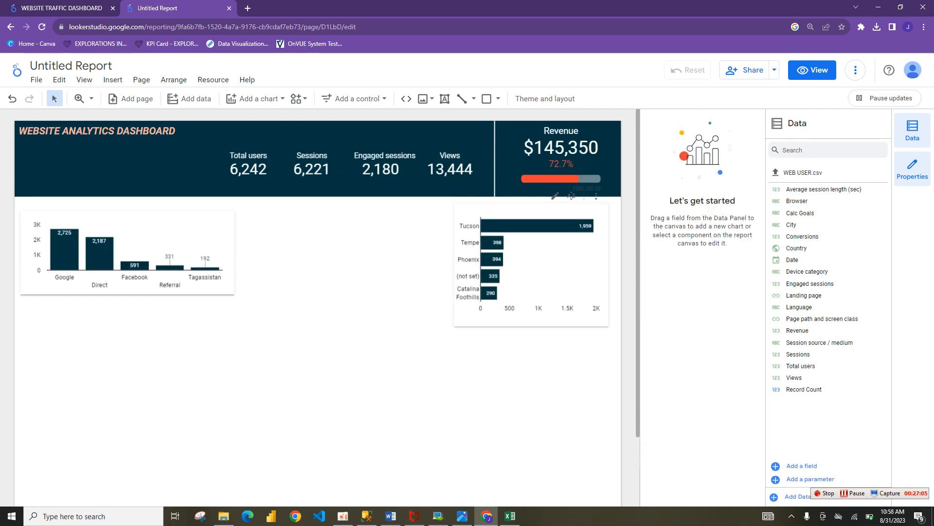
Duplicate the City bar chart and place the copy between the column chart and the original bar chart
{"action": "left_click", "coordinate": [540, 273]}
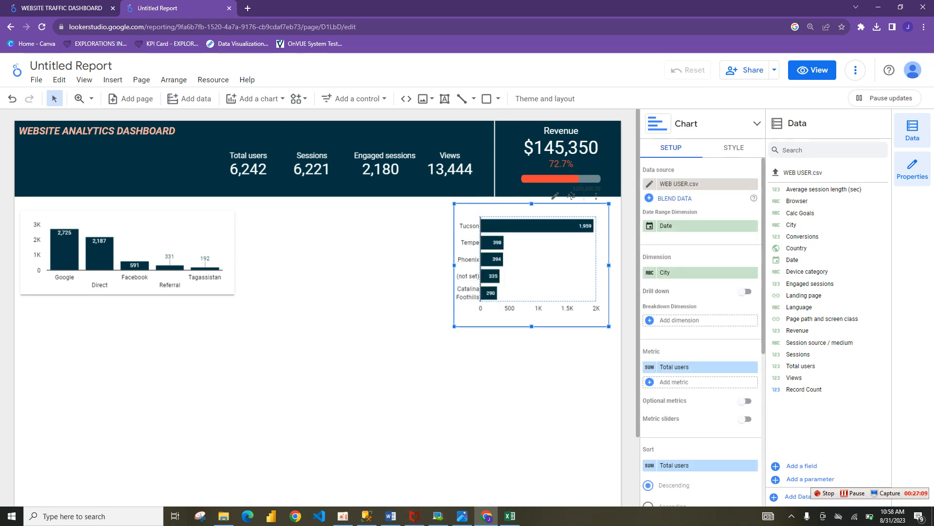
{"action": "key", "text": "ctrl+v"}
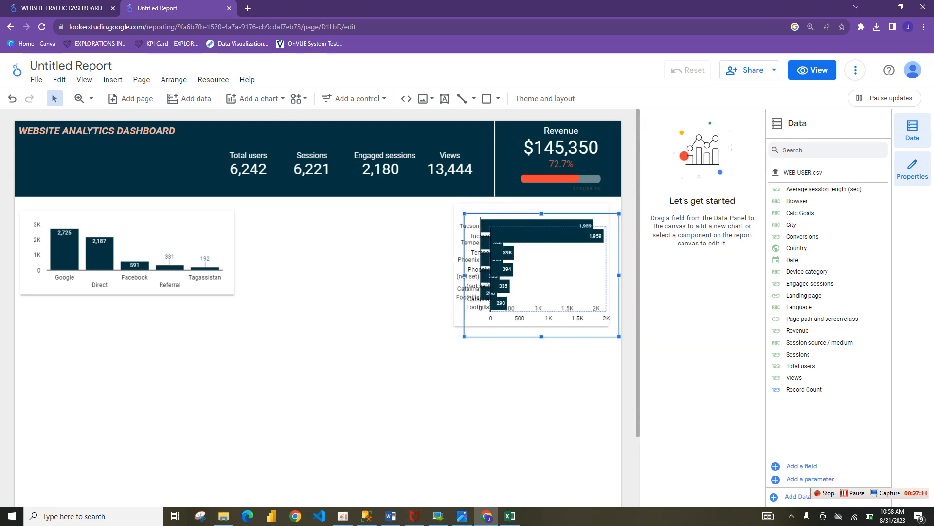
{"action": "left_click_drag", "start_coordinate": [542, 275], "coordinate": [343, 258]}
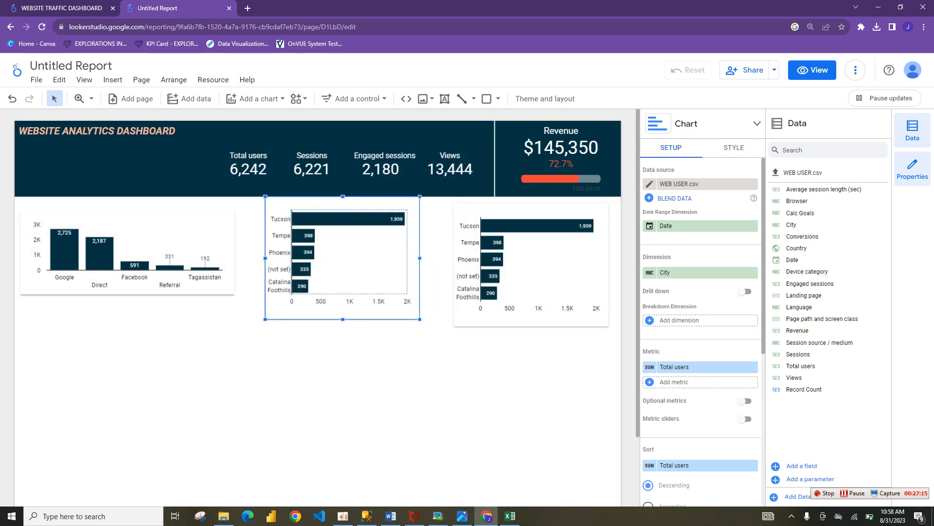
{"action": "left_click", "coordinate": [343, 370]}
{"action": "left_click", "coordinate": [343, 258]}
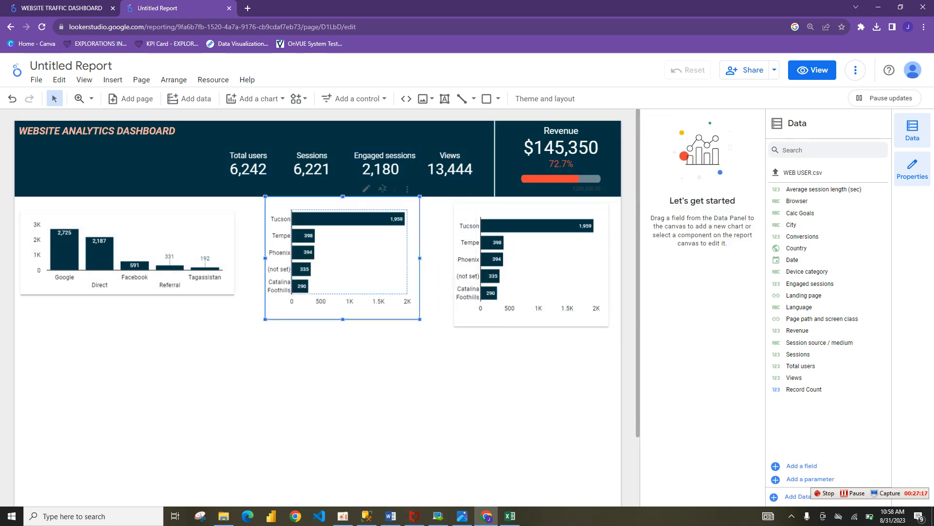
{"action": "left_click", "coordinate": [342, 370]}
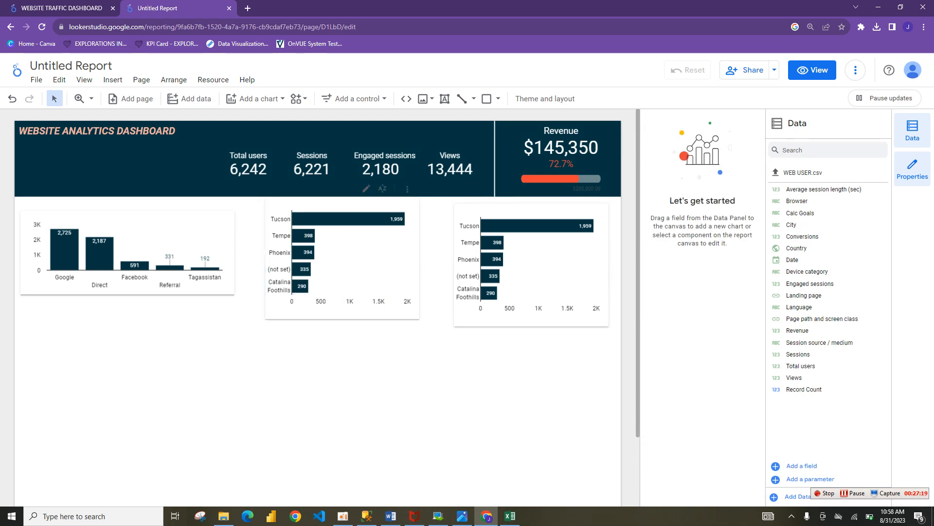
Convert the middle bar chart copy to a donut chart and set its dimension to Device category
{"action": "left_click", "coordinate": [351, 258]}
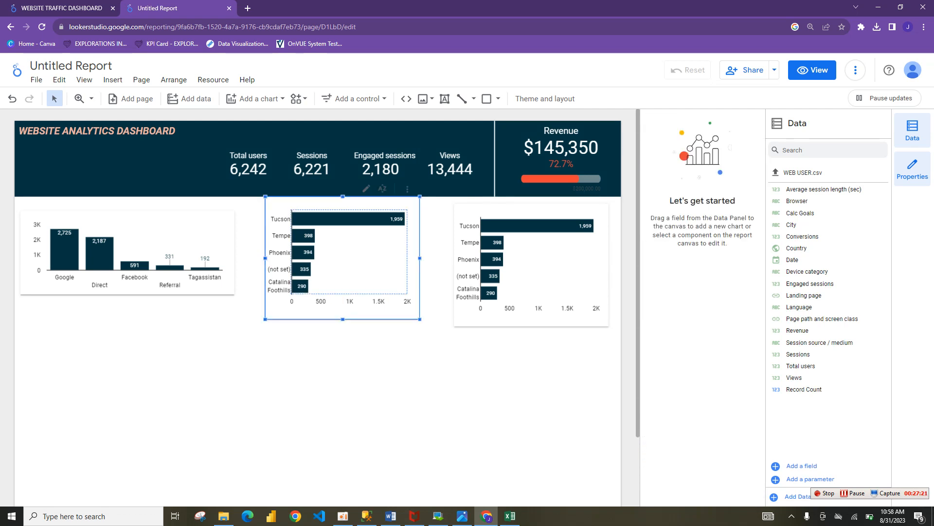
{"action": "left_click", "coordinate": [757, 124]}
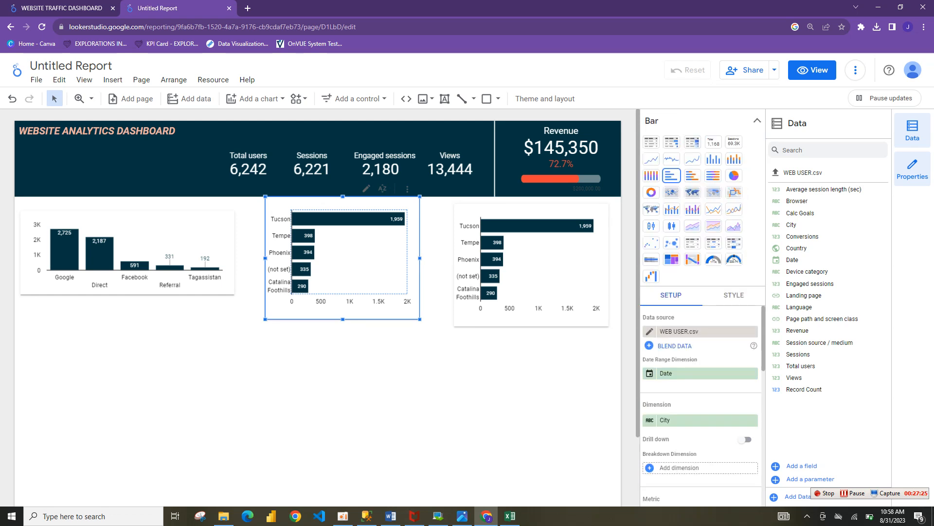
{"action": "left_click", "coordinate": [651, 192]}
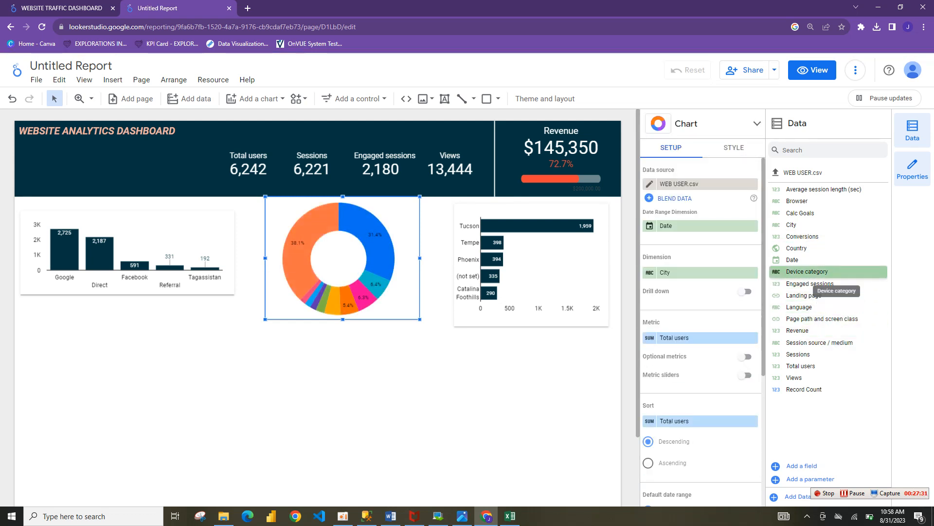
{"action": "left_click_drag", "start_coordinate": [808, 272], "coordinate": [679, 272]}
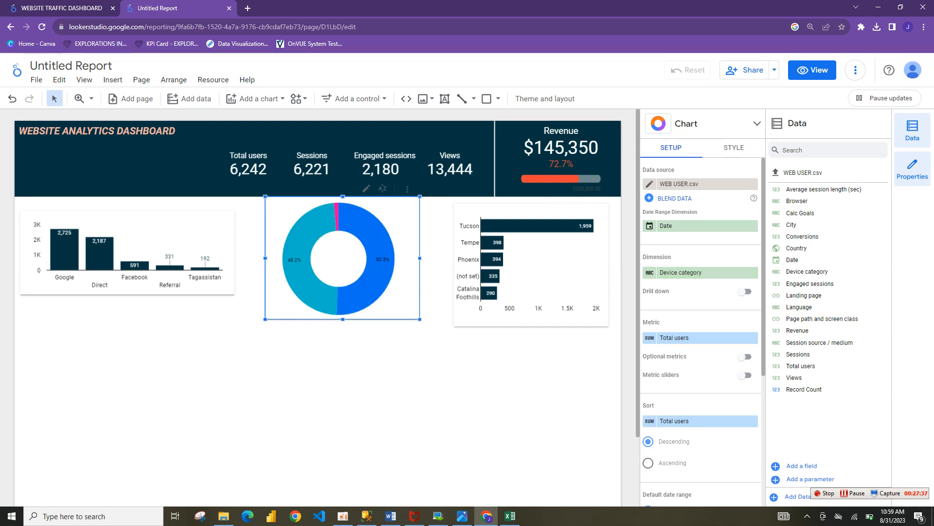
Color the donut chart's slices by single color
{"action": "left_click", "coordinate": [734, 148]}
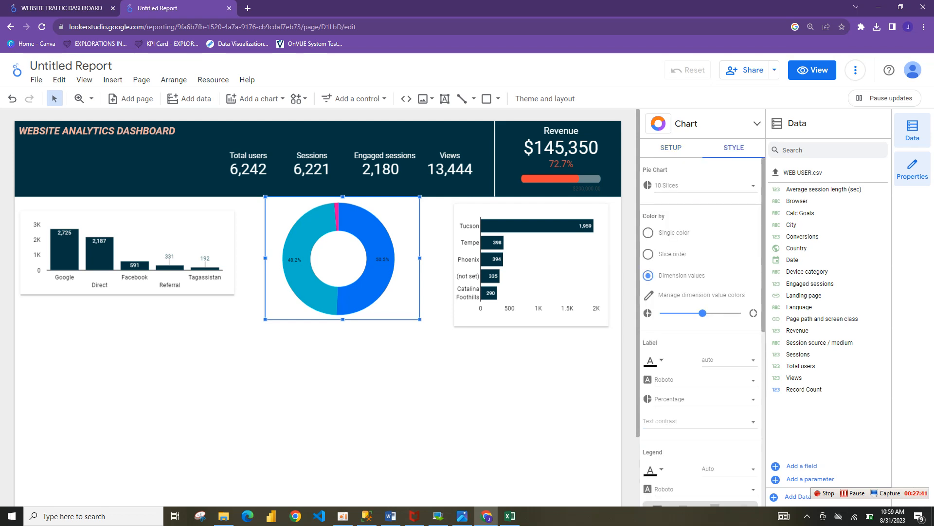
{"action": "left_click", "coordinate": [648, 233]}
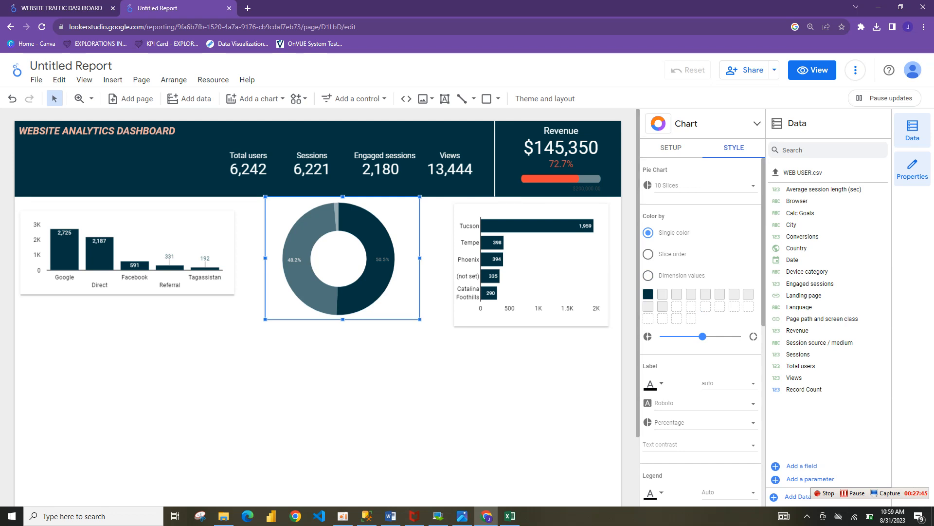
{"action": "left_click", "coordinate": [435, 363]}
Set the font size of the donut chart's slice labels to 14px
{"action": "left_click", "coordinate": [342, 258]}
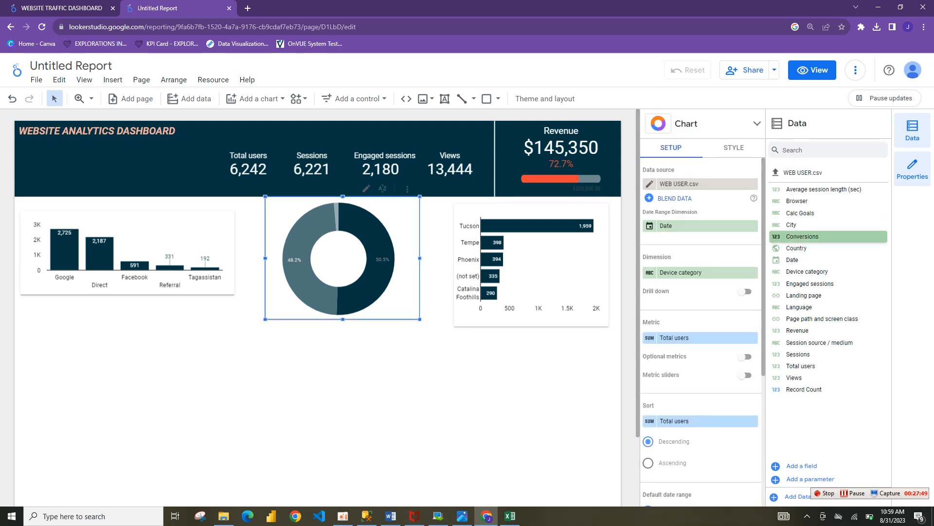
{"action": "scroll", "coordinate": [701, 331], "scroll_direction": "down", "scroll_amount": 4}
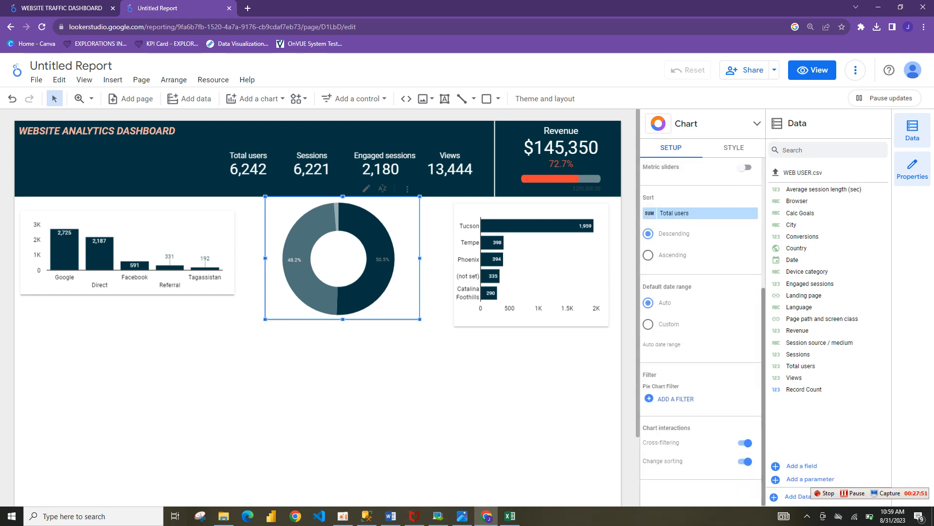
{"action": "scroll", "coordinate": [701, 331], "scroll_direction": "up", "scroll_amount": 4}
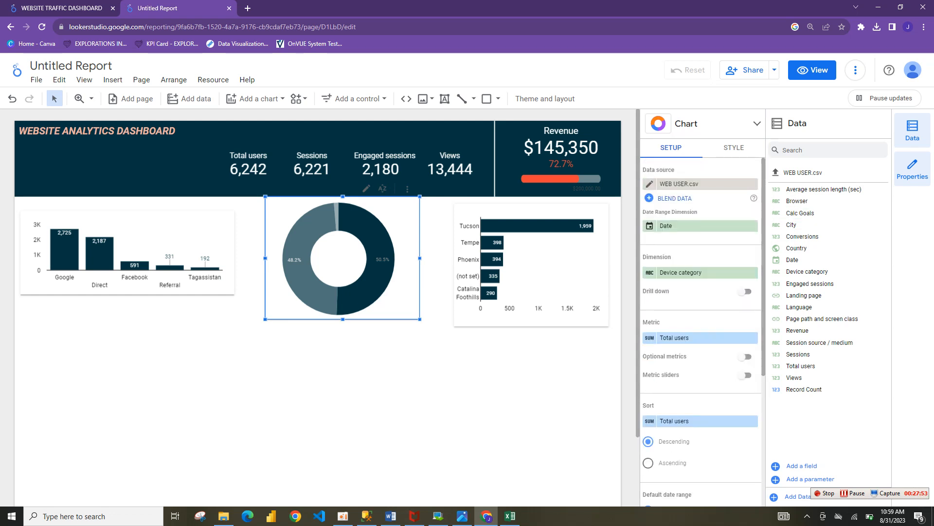
{"action": "left_click", "coordinate": [734, 147]}
{"action": "scroll", "coordinate": [701, 331], "scroll_direction": "down", "scroll_amount": 3}
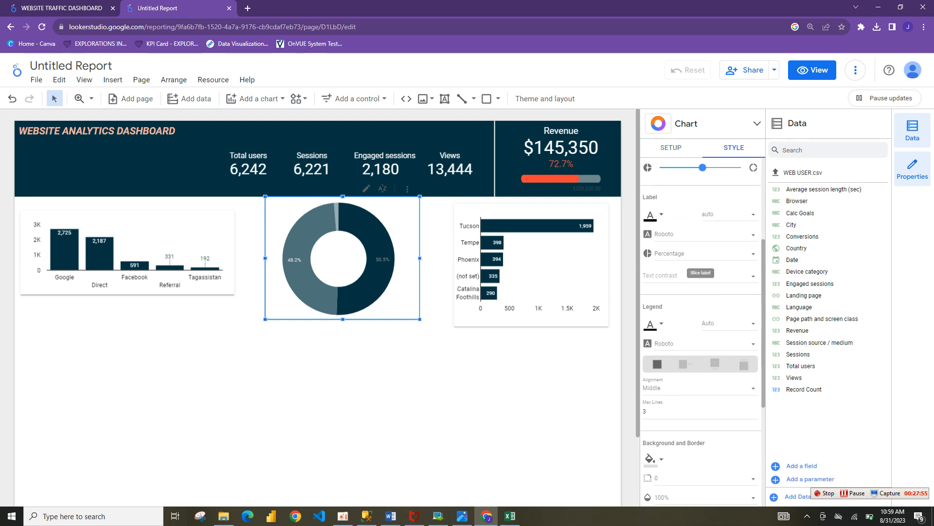
{"action": "left_click", "coordinate": [728, 214]}
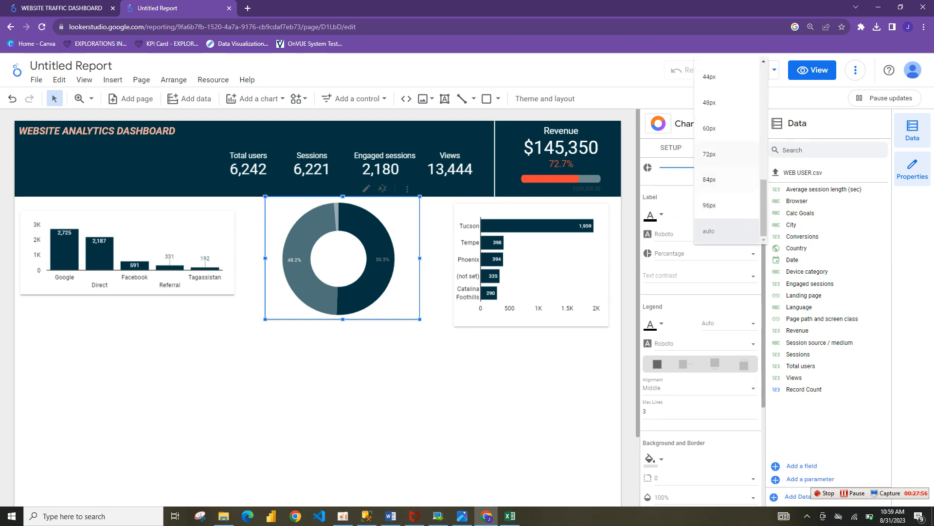
{"action": "left_click_drag", "start_coordinate": [764, 208], "coordinate": [764, 93]}
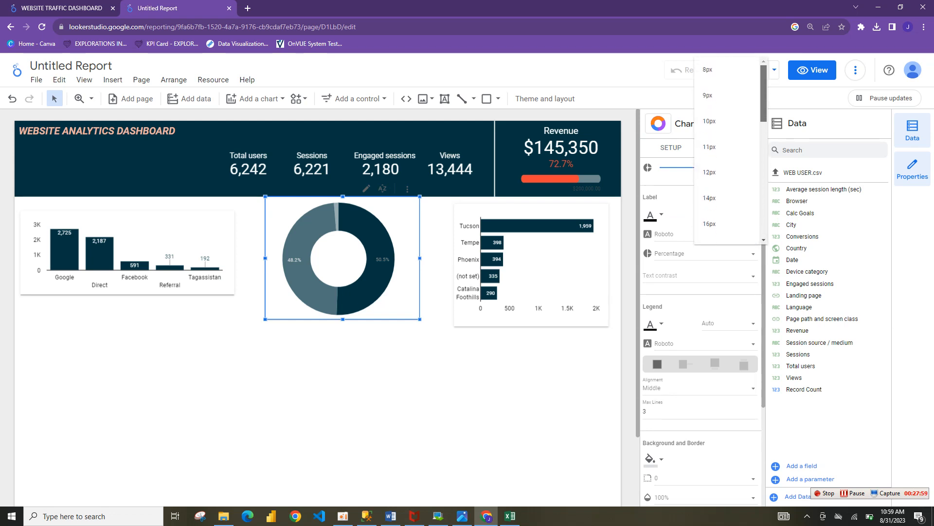
{"action": "scroll", "coordinate": [725, 204], "scroll_direction": "down", "scroll_amount": 1}
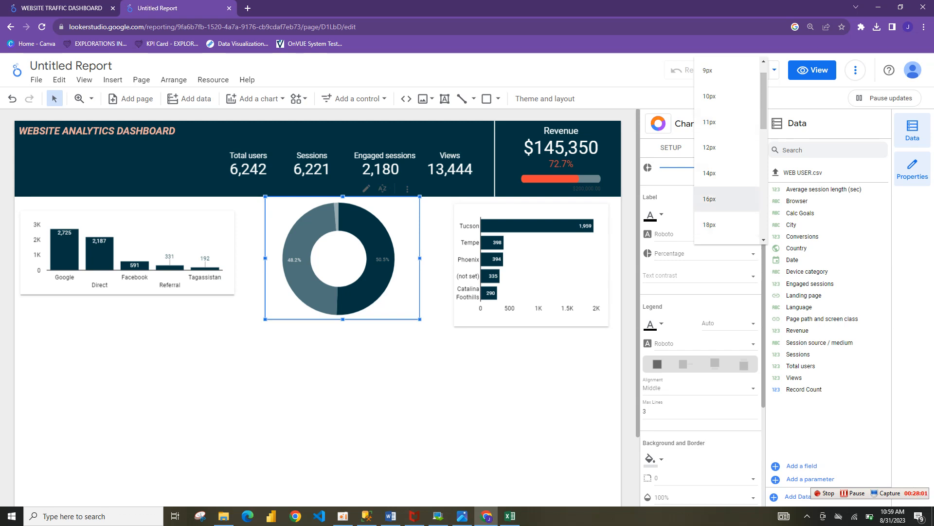
{"action": "left_click", "coordinate": [725, 199]}
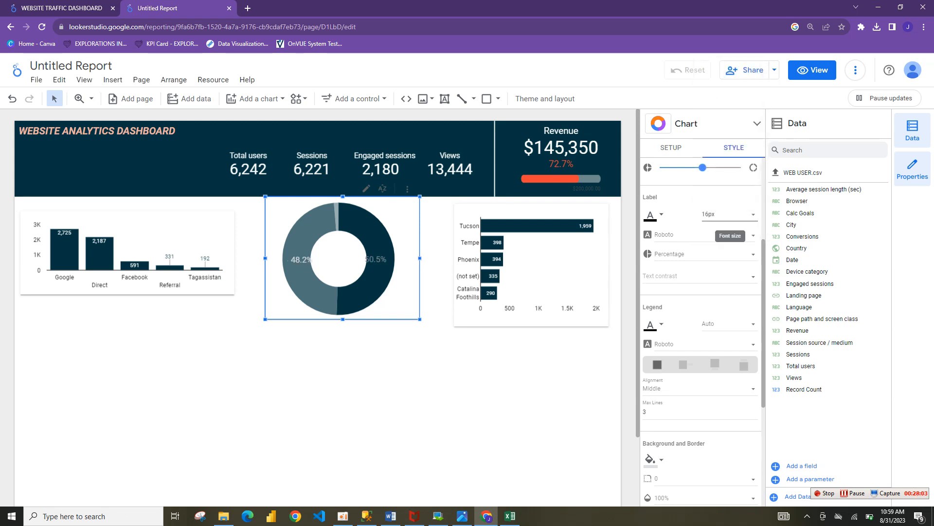
{"action": "left_click", "coordinate": [728, 214]}
{"action": "left_click", "coordinate": [715, 188]}
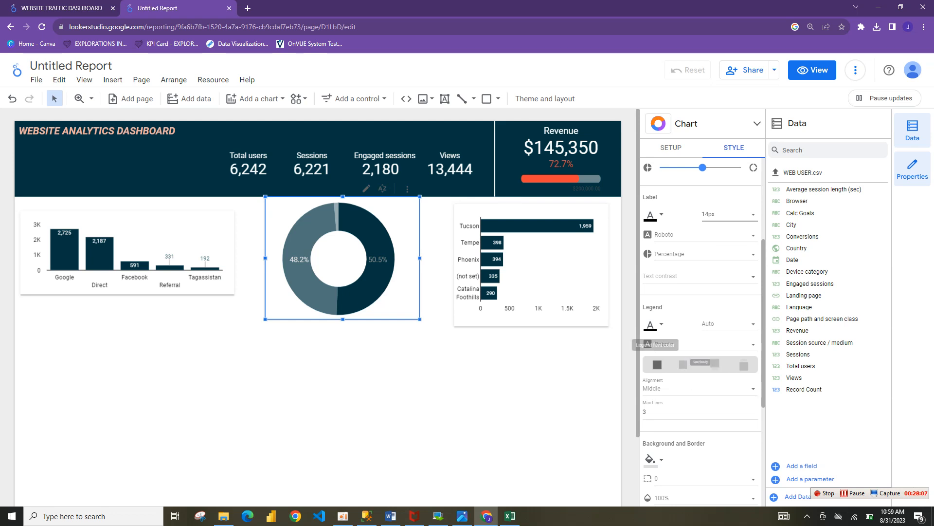
Change the donut chart's slice label color to white
{"action": "left_click", "coordinate": [652, 215]}
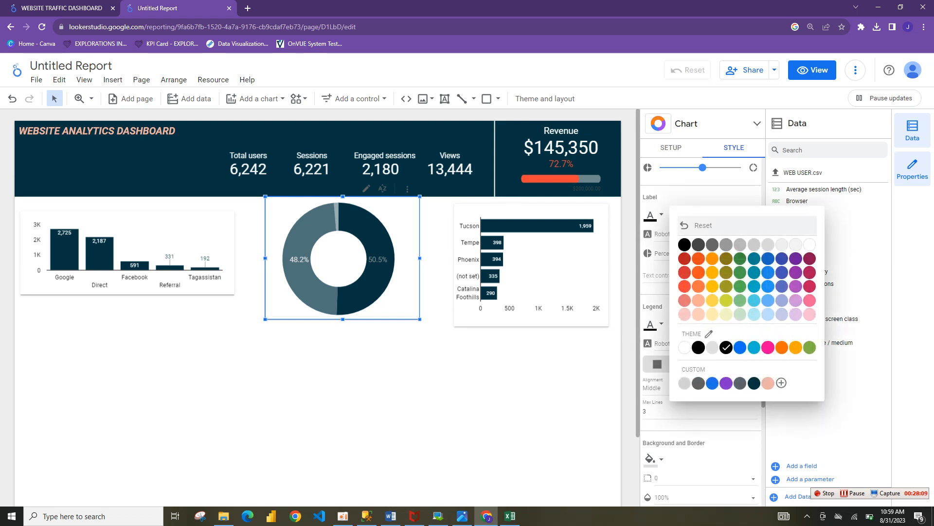
{"action": "left_click", "coordinate": [810, 244]}
{"action": "left_click", "coordinate": [530, 380]}
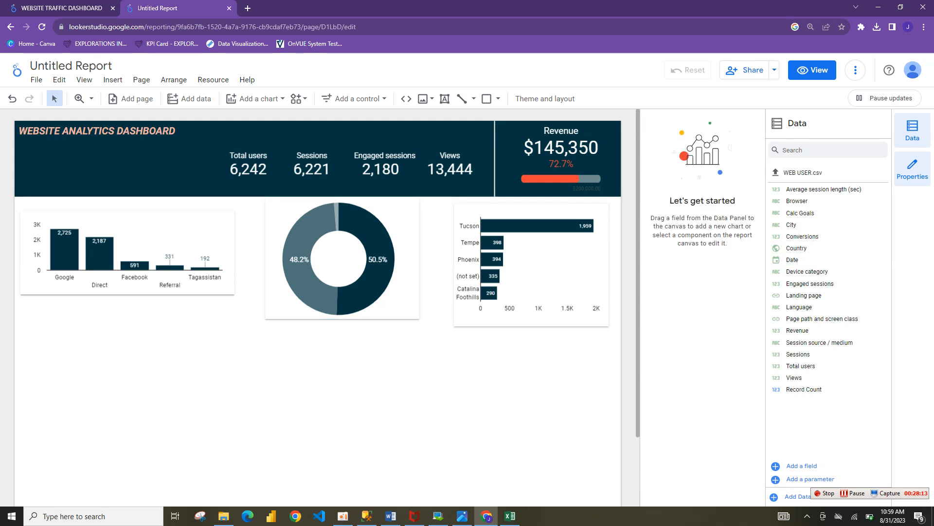
Move the donut chart slightly down to line up with the City bar chart, and make the traffic source column chart taller
{"action": "left_click_drag", "start_coordinate": [342, 259], "coordinate": [344, 265]}
{"action": "left_click", "coordinate": [128, 282]}
{"action": "left_click_drag", "start_coordinate": [128, 294], "coordinate": [128, 312]}
{"action": "left_click", "coordinate": [141, 360]}
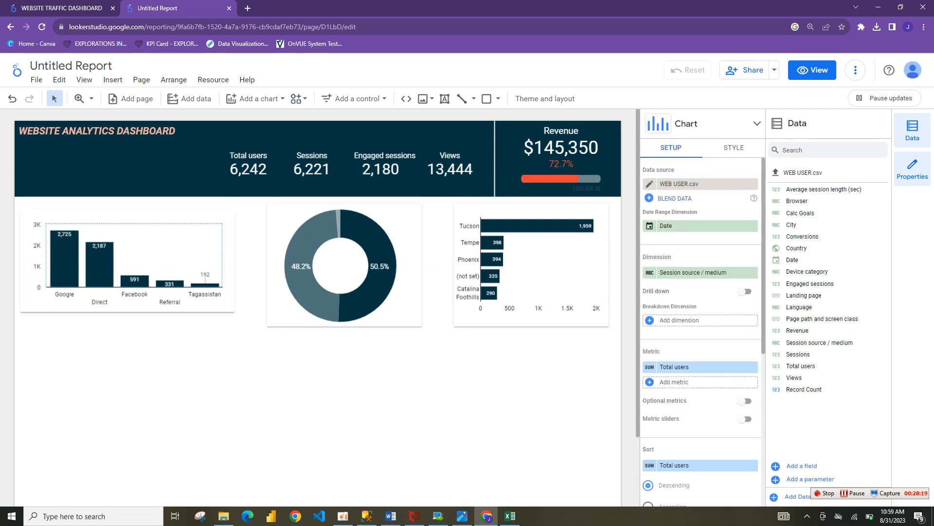
Duplicate the traffic source column chart and place the copy directly beneath the original
{"action": "left_click", "coordinate": [129, 292]}
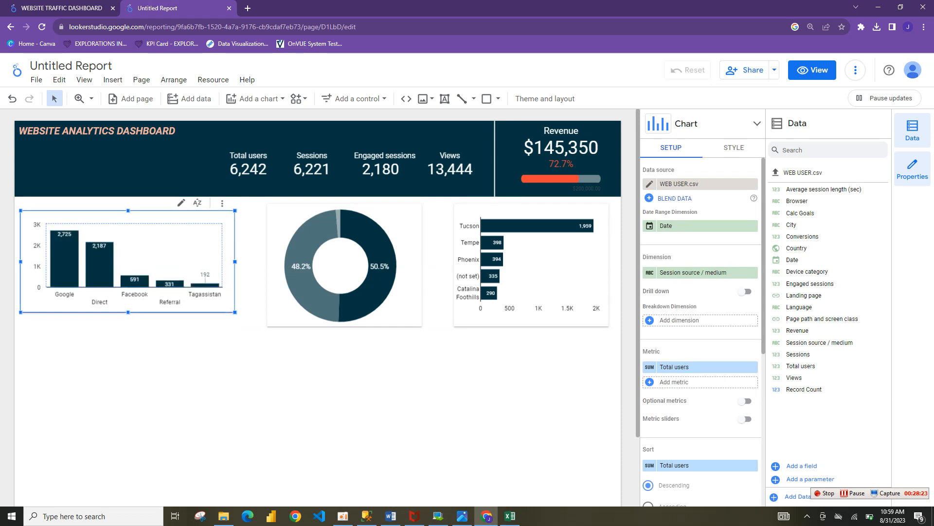
{"action": "key", "text": "ctrl+v"}
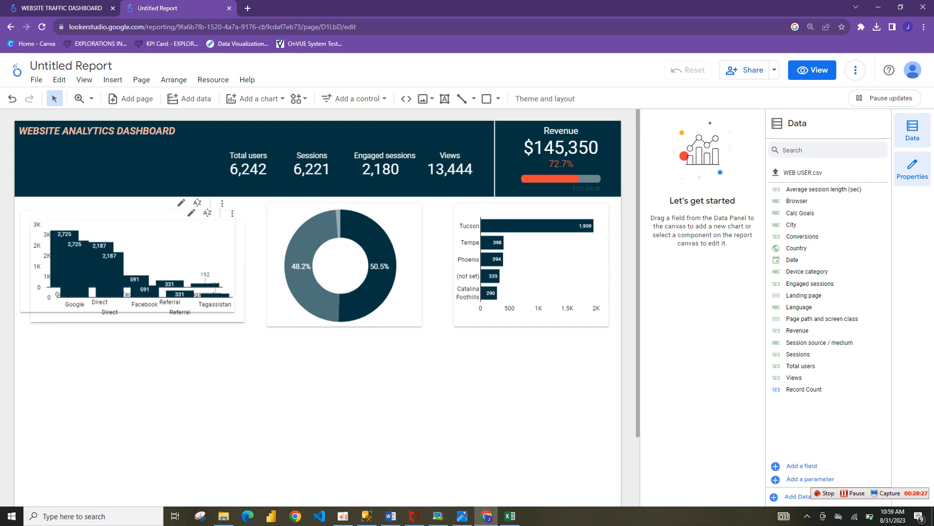
{"action": "left_click_drag", "start_coordinate": [137, 273], "coordinate": [127, 392]}
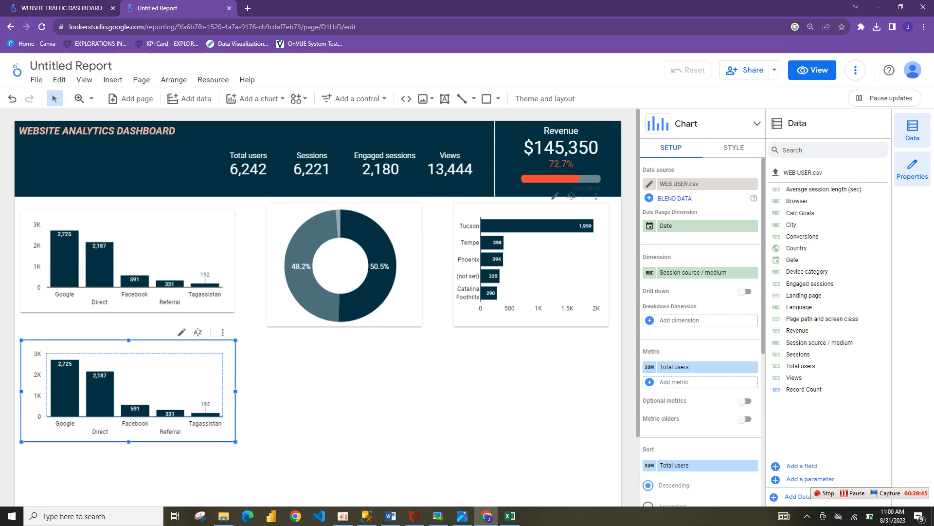
Convert the lower column chart copy to a table
{"action": "right_click", "coordinate": [199, 401]}
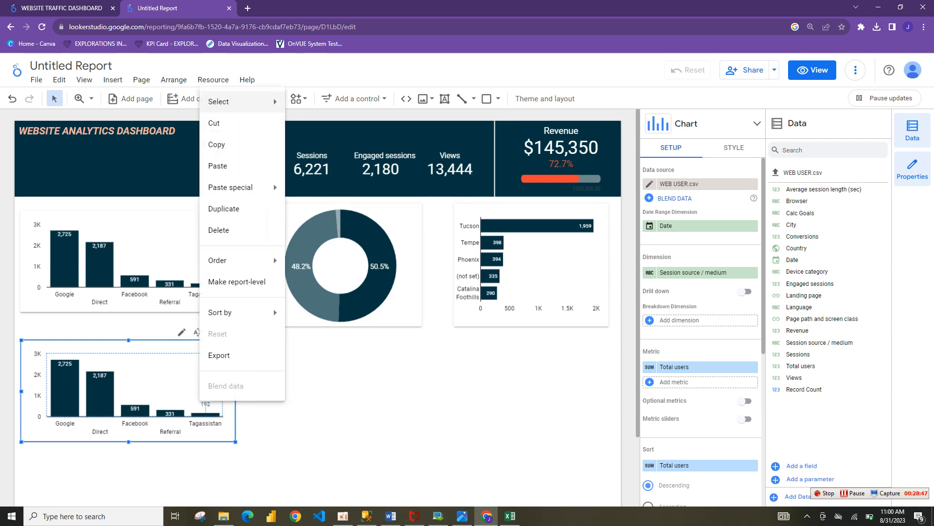
{"action": "key", "text": "Escape"}
{"action": "left_click", "coordinate": [757, 123]}
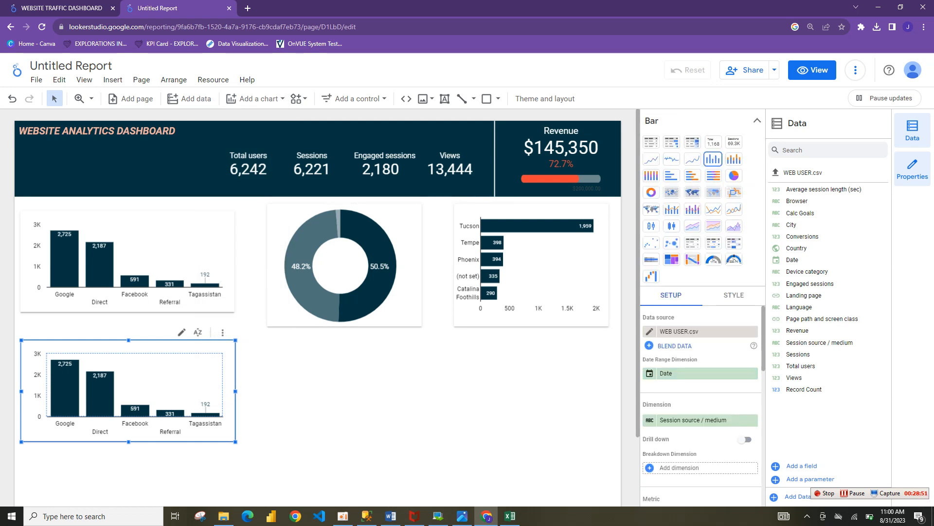
{"action": "left_click", "coordinate": [651, 142]}
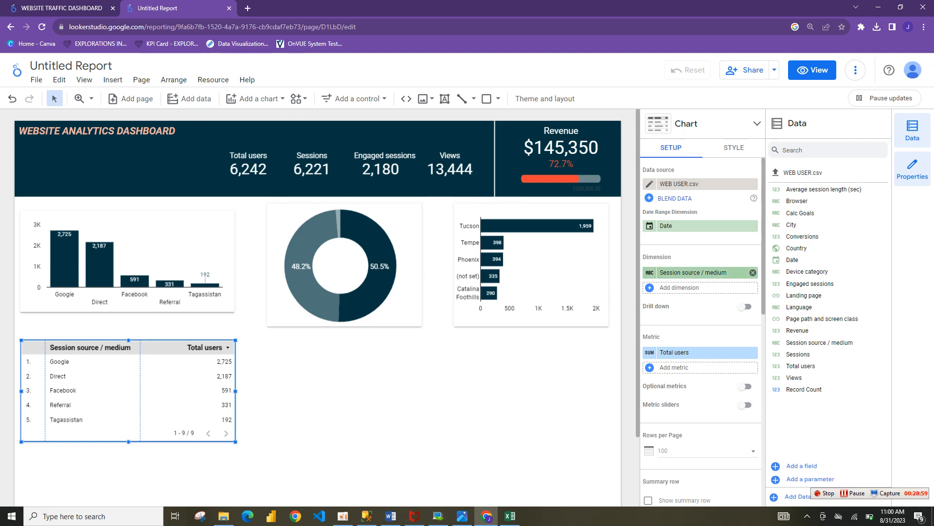
Replace the table's Session source / medium dimension with Browser and add Sessions, Views and Revenue as metrics
{"action": "left_click", "coordinate": [753, 273]}
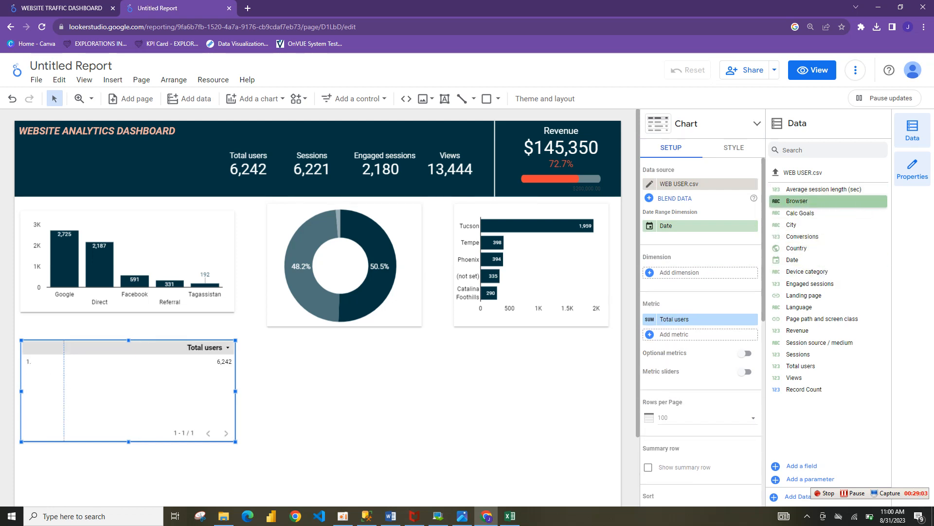
{"action": "left_click_drag", "start_coordinate": [797, 200], "coordinate": [701, 272]}
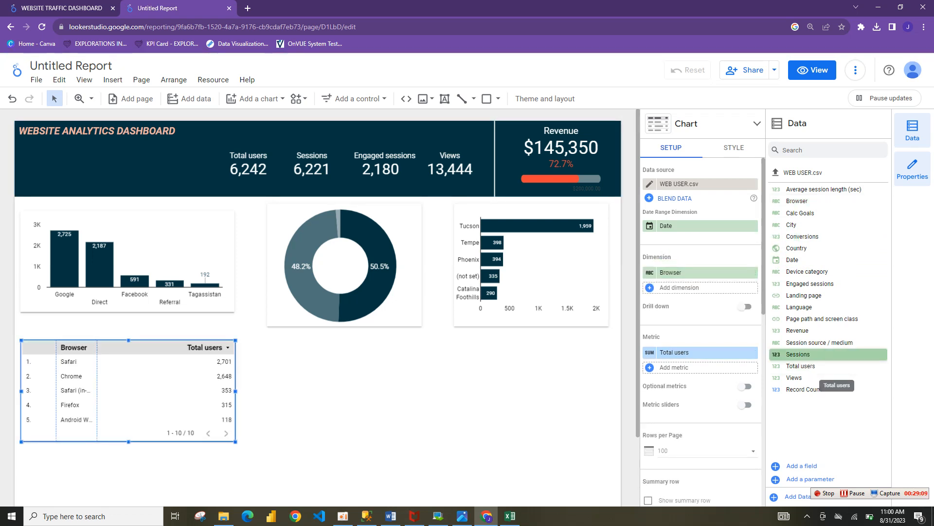
{"action": "left_click_drag", "start_coordinate": [799, 354], "coordinate": [701, 367]}
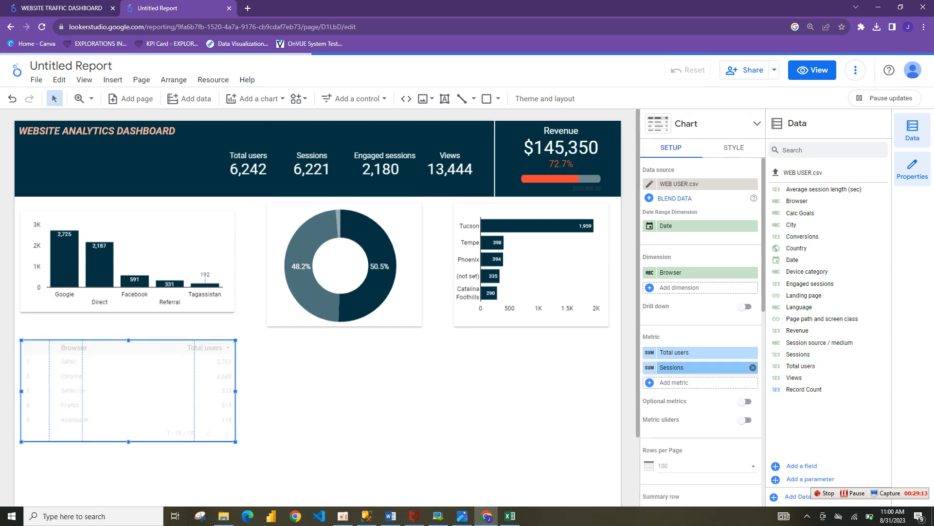
{"action": "left_click", "coordinate": [828, 379]}
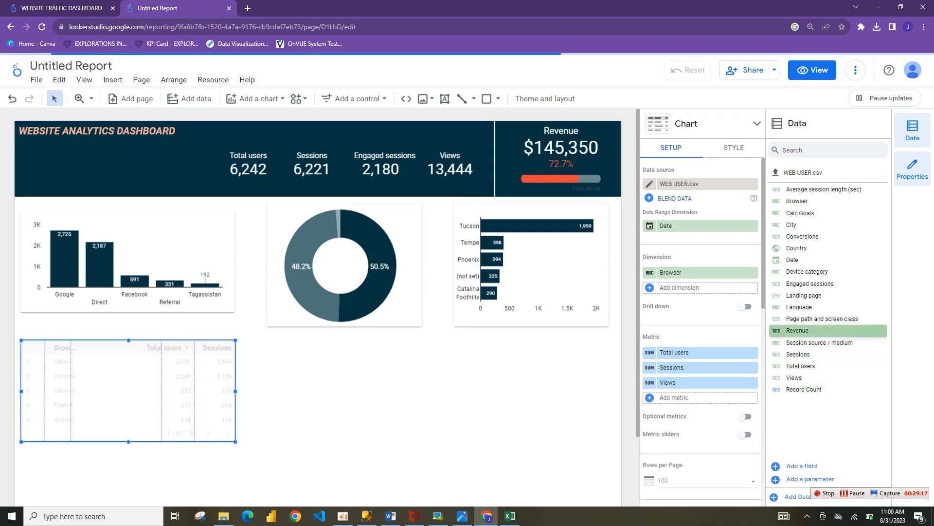
{"action": "left_click", "coordinate": [827, 331]}
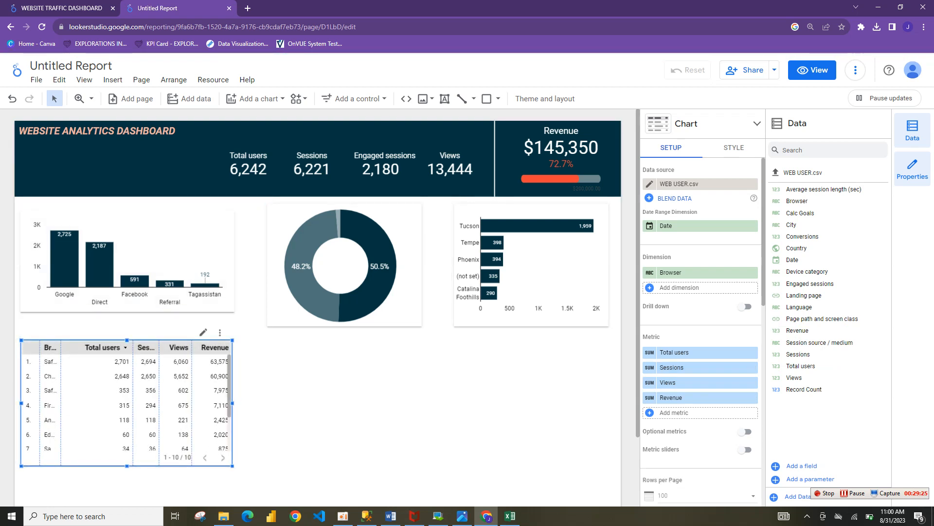
Widen the table's Browser column and clear the Safari cross-filter from the report
{"action": "left_click", "coordinate": [61, 361]}
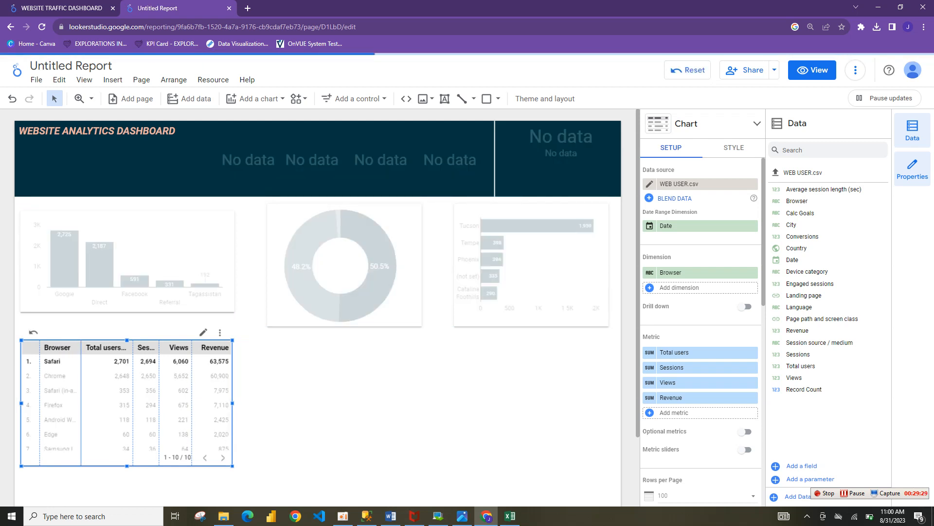
{"action": "left_click", "coordinate": [61, 362]}
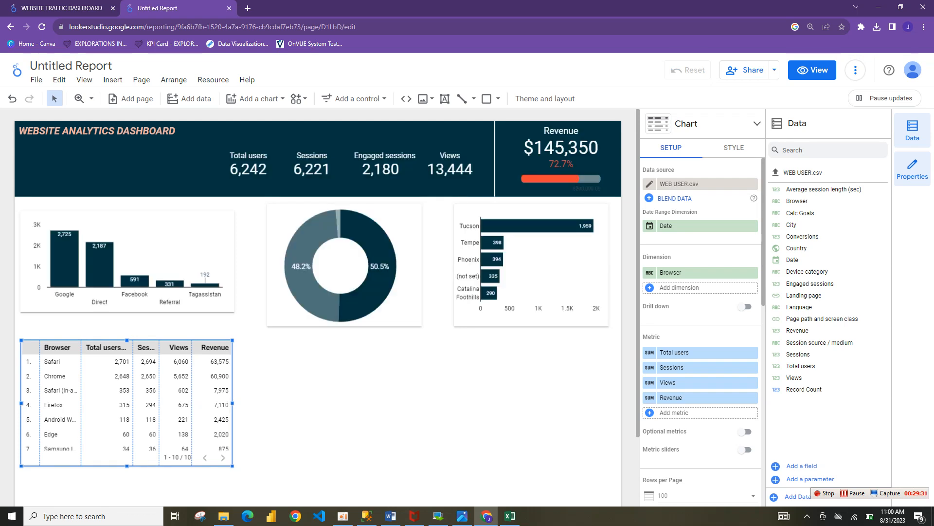
{"action": "left_click", "coordinate": [341, 399]}
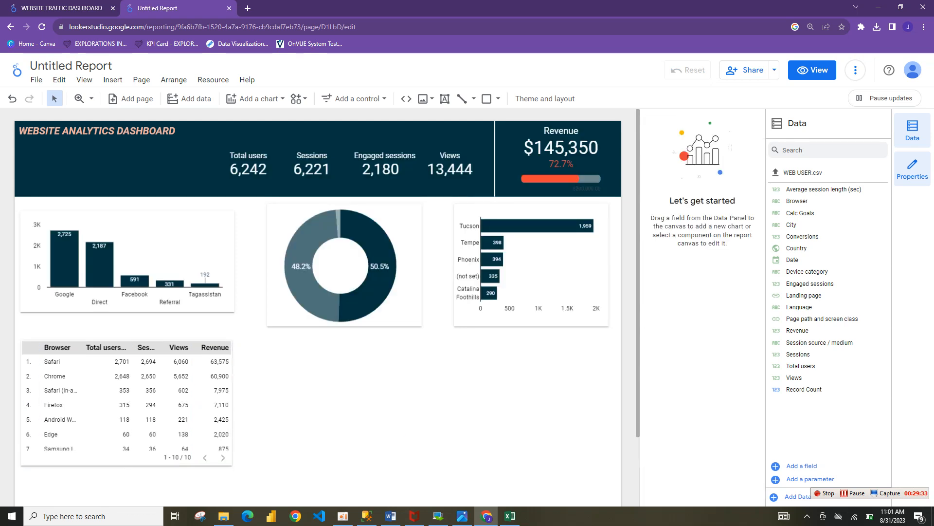
Change the font color of the browser table's header to white
{"action": "left_click", "coordinate": [203, 333]}
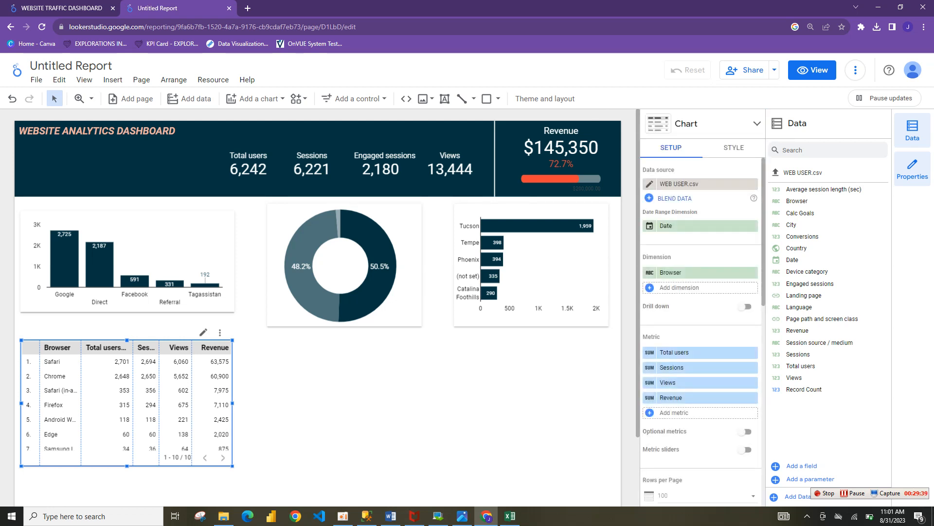
{"action": "left_click", "coordinate": [734, 147]}
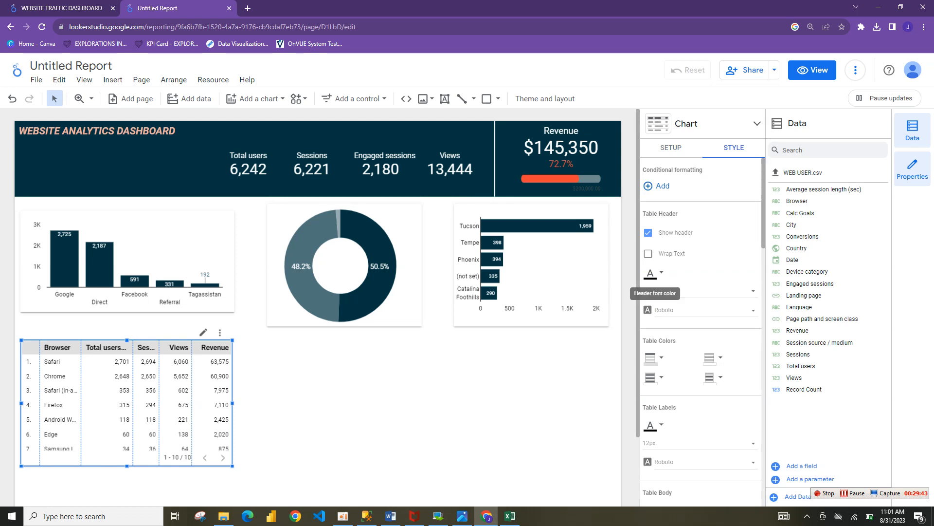
{"action": "left_click", "coordinate": [651, 273]}
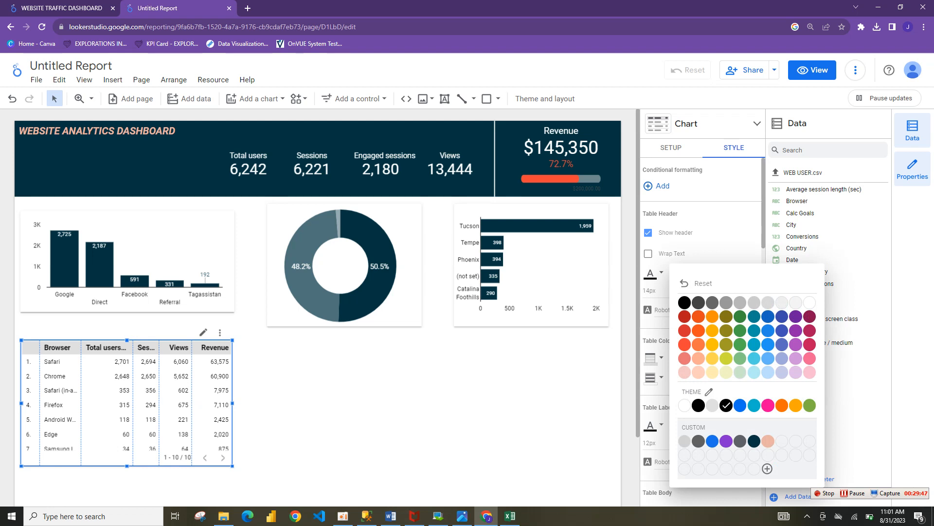
{"action": "left_click", "coordinate": [755, 441]}
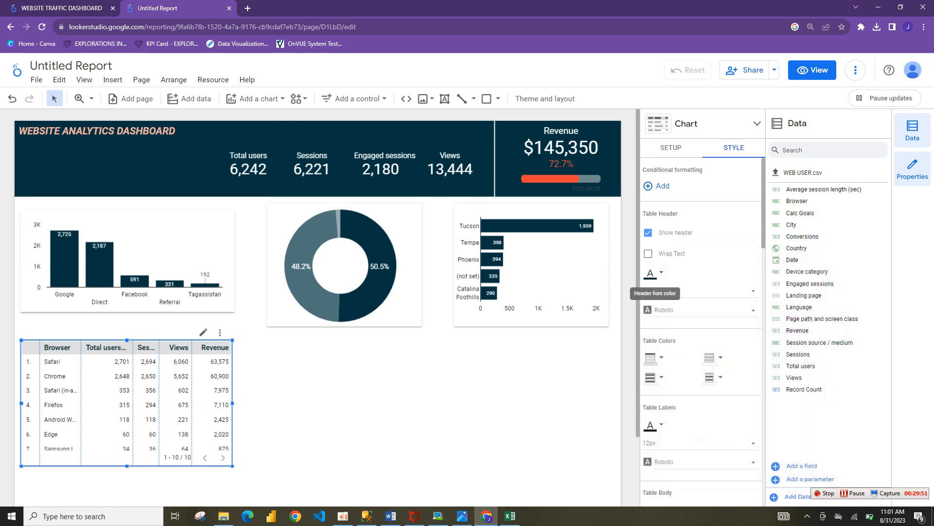
{"action": "left_click", "coordinate": [652, 273]}
{"action": "left_click", "coordinate": [810, 302]}
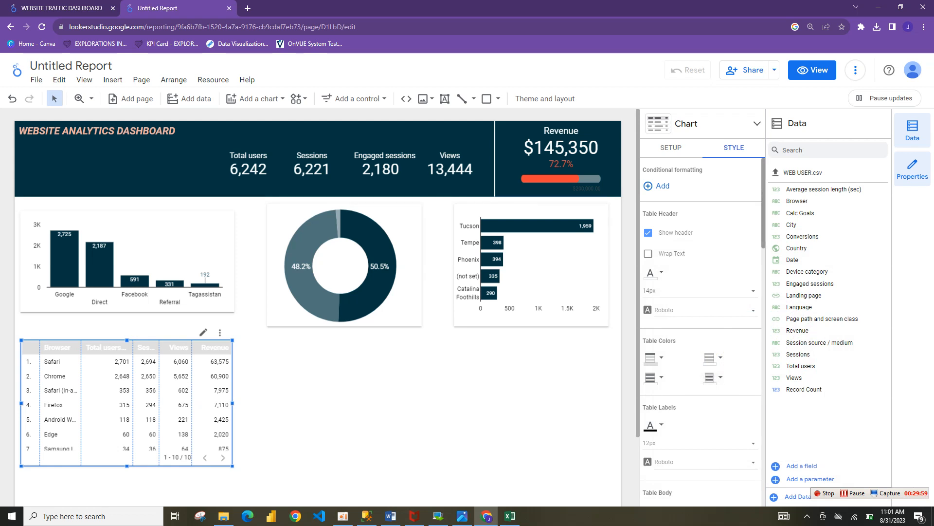
Fill the browser table's header background with the custom dark navy color
{"action": "scroll", "coordinate": [711, 316], "scroll_direction": "down", "scroll_amount": 1}
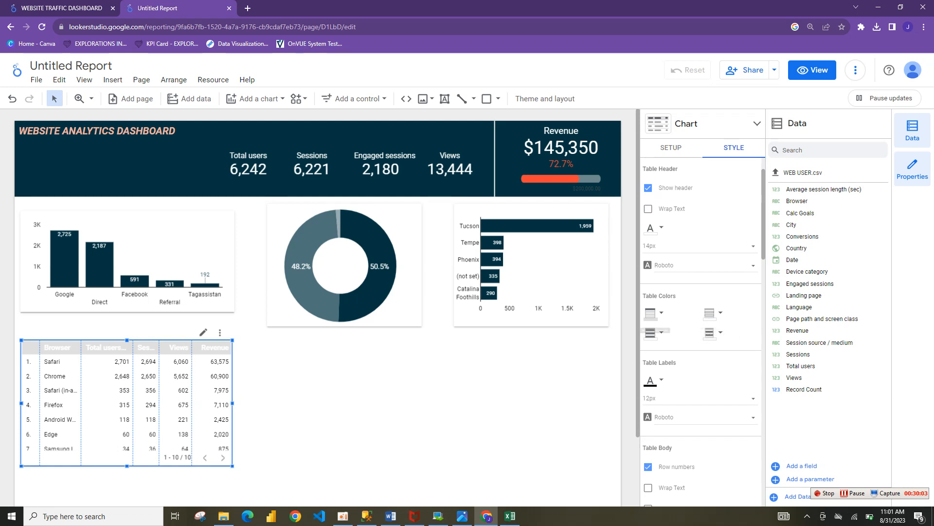
{"action": "left_click", "coordinate": [655, 314]}
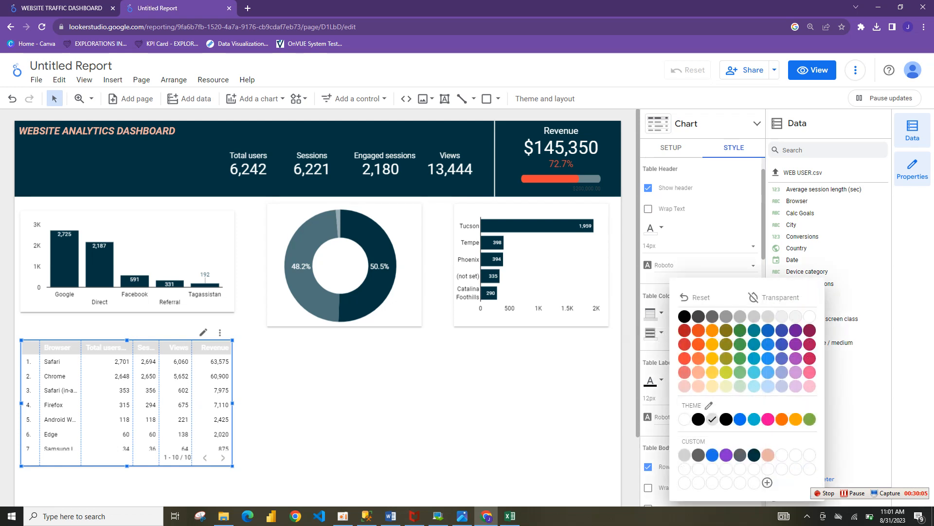
{"action": "left_click", "coordinate": [754, 454]}
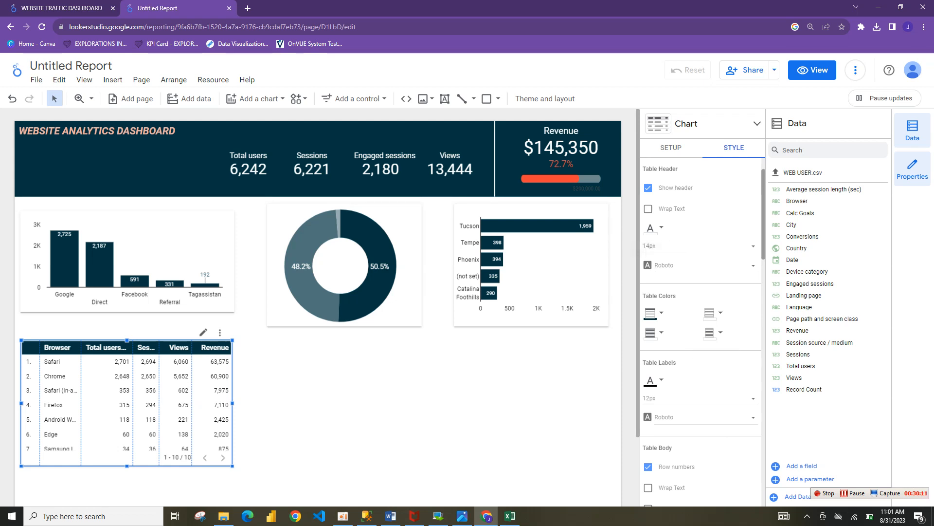
Center-align all four metric columns of the browser table: Total users, Sessions, Views and Revenue
{"action": "scroll", "coordinate": [662, 294], "scroll_direction": "down", "scroll_amount": 10}
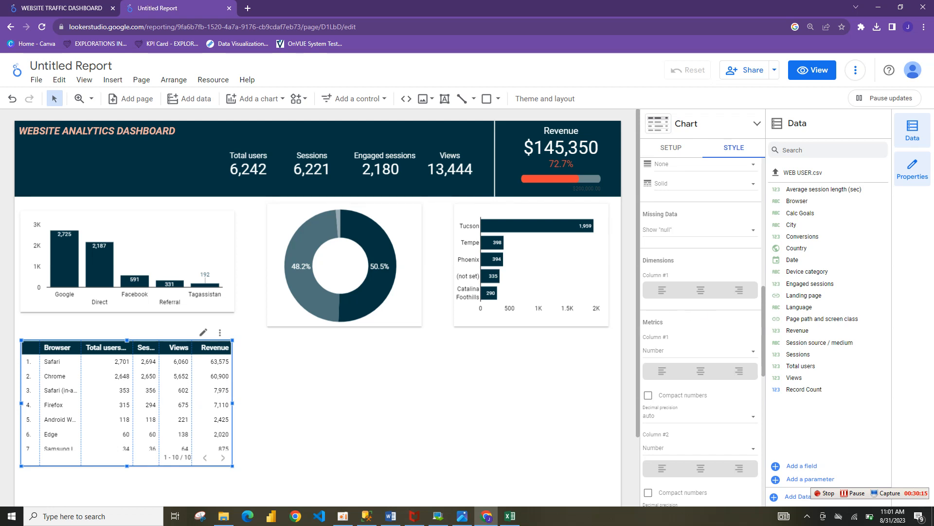
{"action": "left_click", "coordinate": [700, 371]}
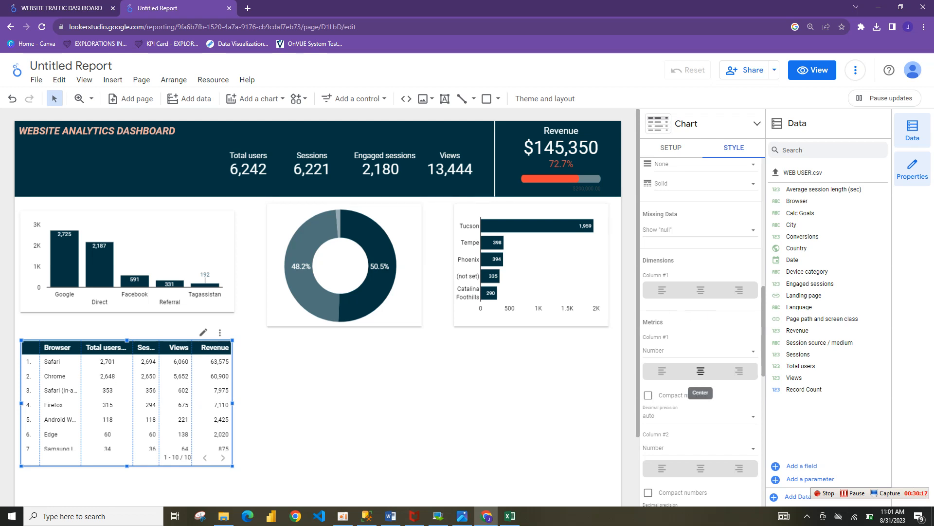
{"action": "left_click", "coordinate": [701, 468]}
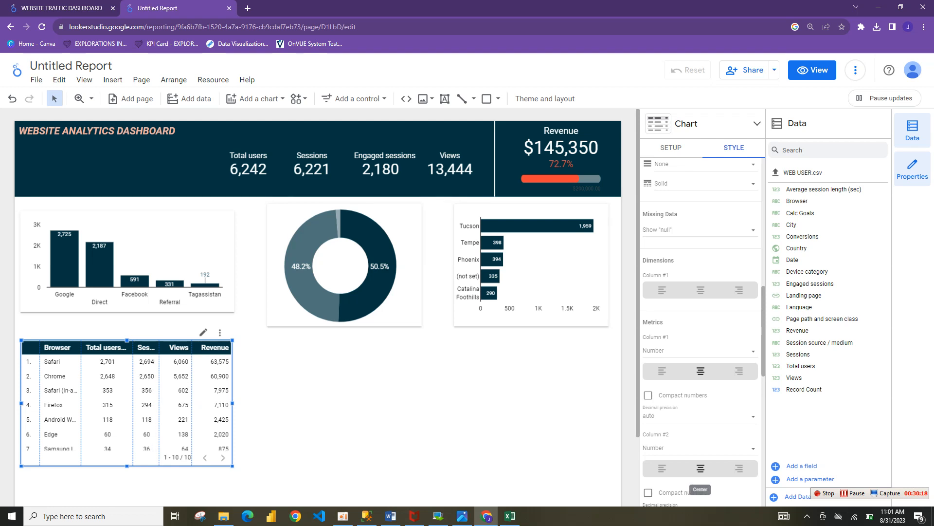
{"action": "scroll", "coordinate": [701, 414], "scroll_direction": "down", "scroll_amount": 4}
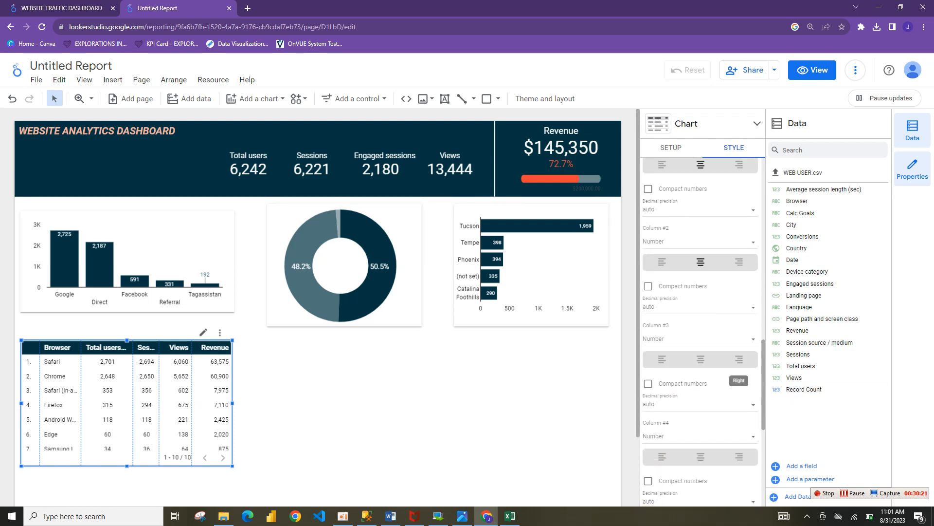
{"action": "left_click", "coordinate": [701, 359]}
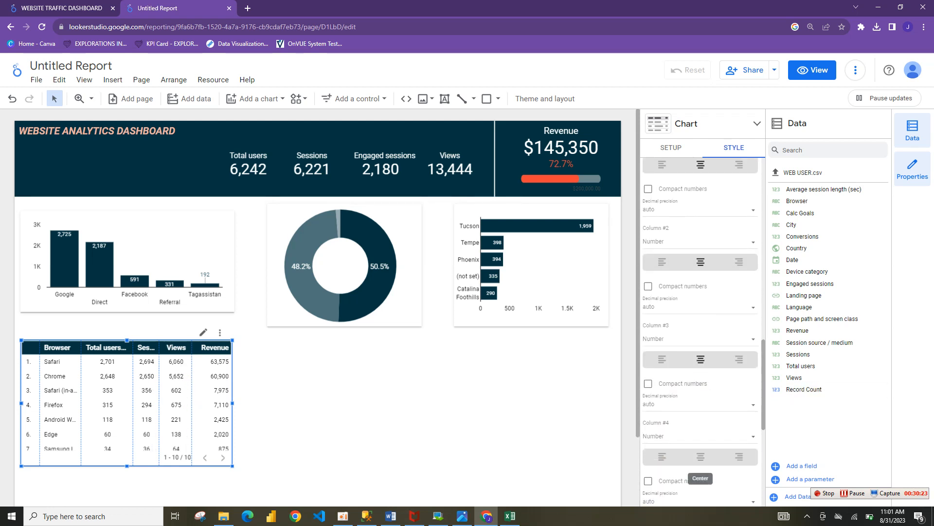
{"action": "left_click", "coordinate": [701, 456]}
{"action": "scroll", "coordinate": [701, 321], "scroll_direction": "down", "scroll_amount": 5}
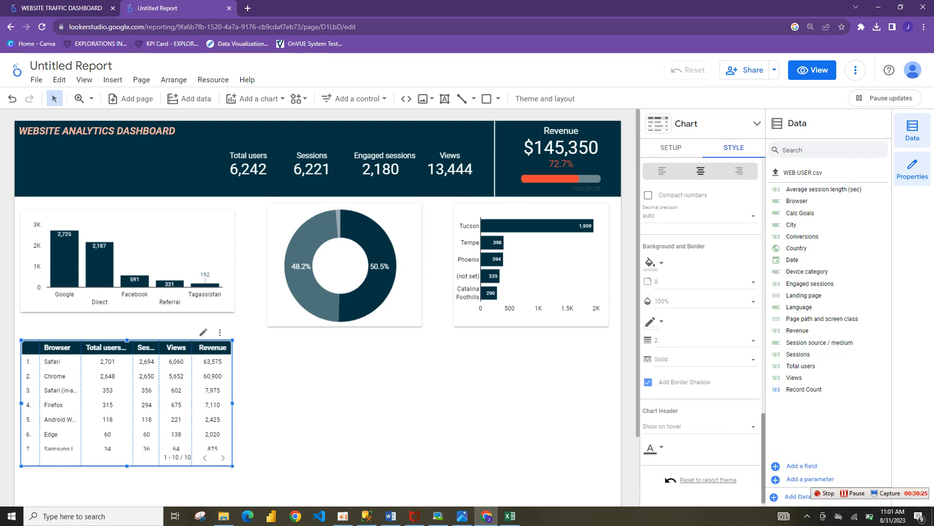
Hide the row numbers and the pagination of the browser table
{"action": "scroll", "coordinate": [701, 321], "scroll_direction": "up", "scroll_amount": 1}
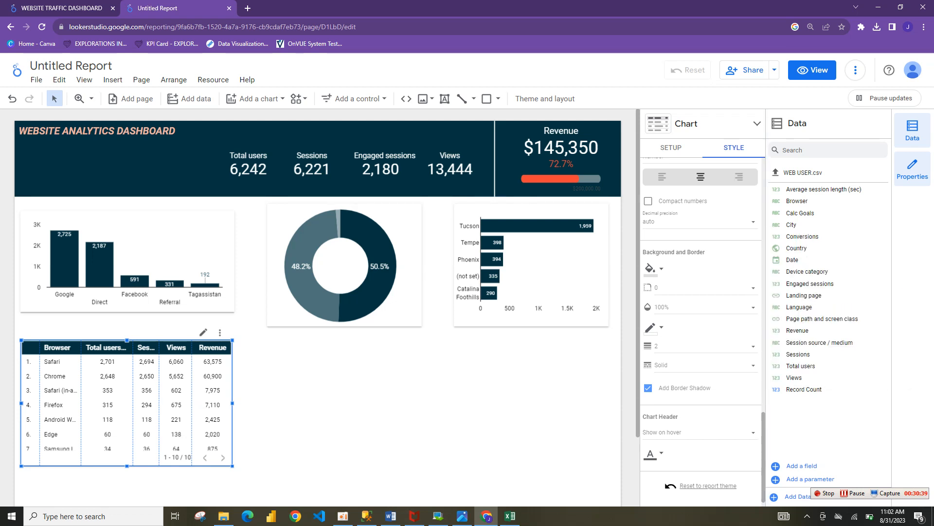
{"action": "scroll", "coordinate": [701, 317], "scroll_direction": "up", "scroll_amount": 3}
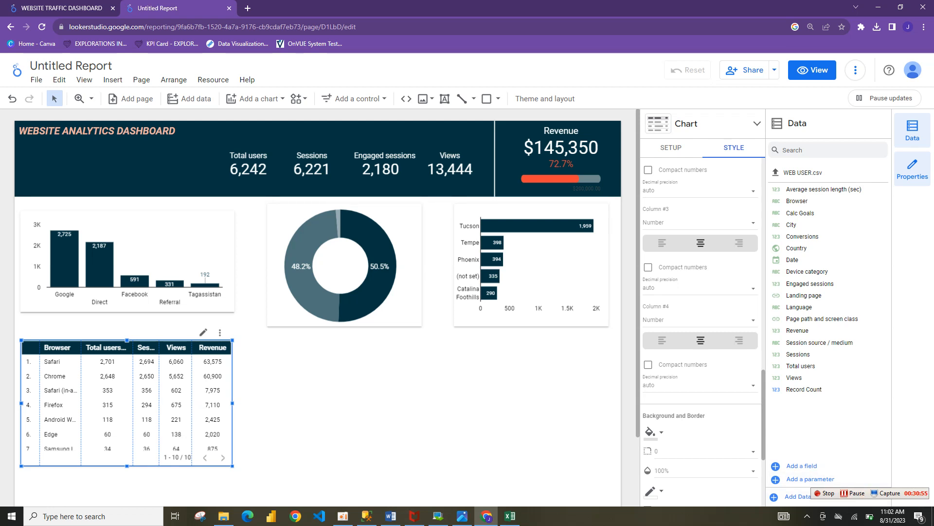
{"action": "scroll", "coordinate": [701, 311], "scroll_direction": "up", "scroll_amount": 10}
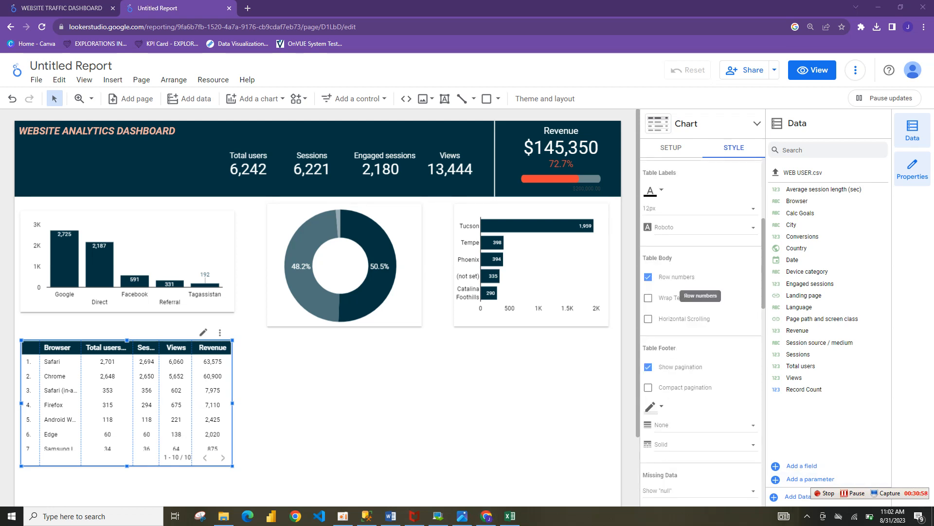
{"action": "left_click", "coordinate": [649, 276]}
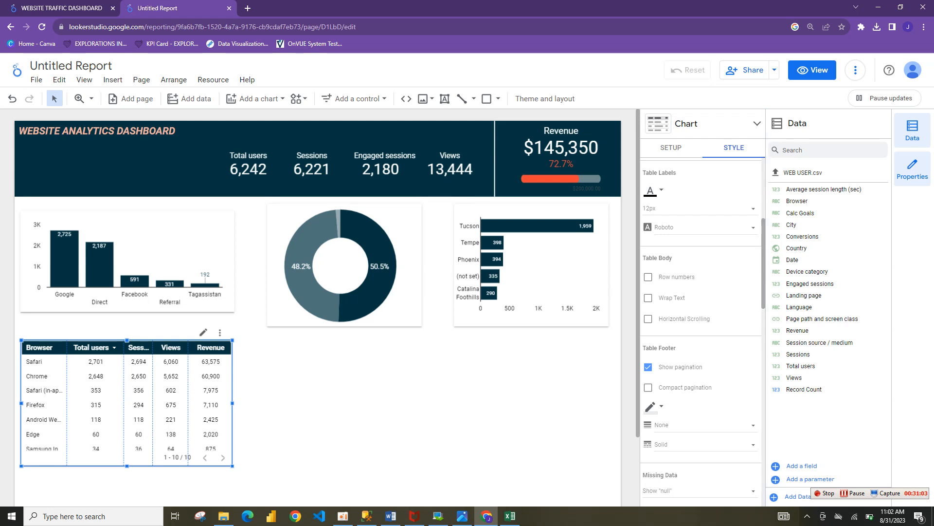
{"action": "left_click", "coordinate": [648, 366]}
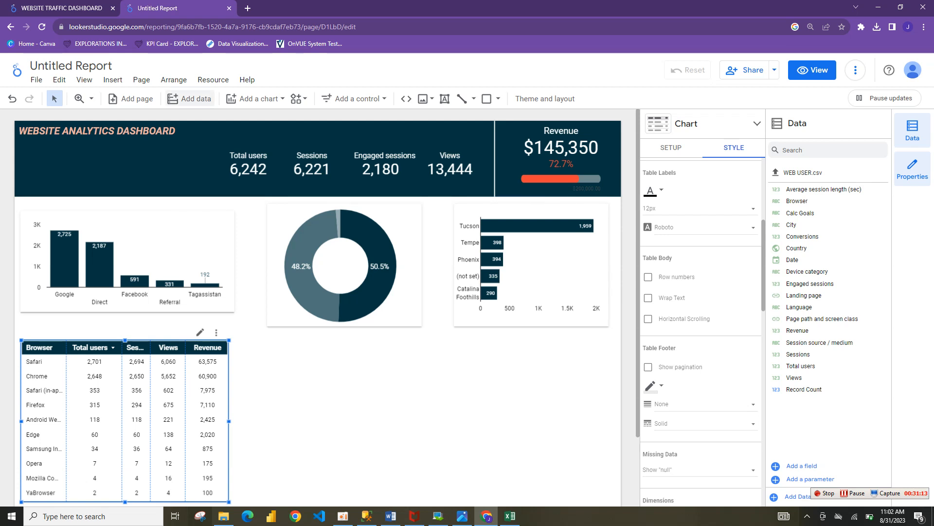
Compare the browser table and its metric column settings with the browser table in the WEBSITE TRAFFIC DASHBOARD report
{"action": "left_click", "coordinate": [62, 8]}
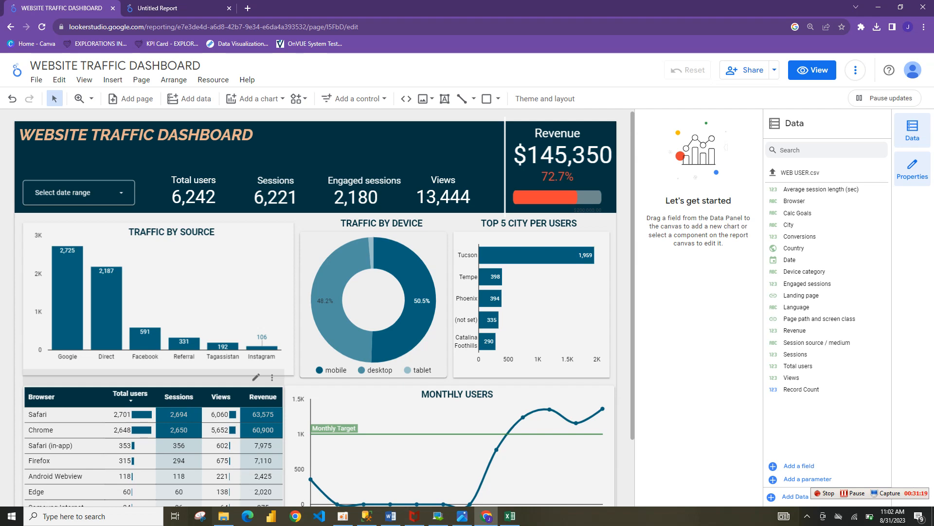
{"action": "left_click", "coordinate": [160, 8]}
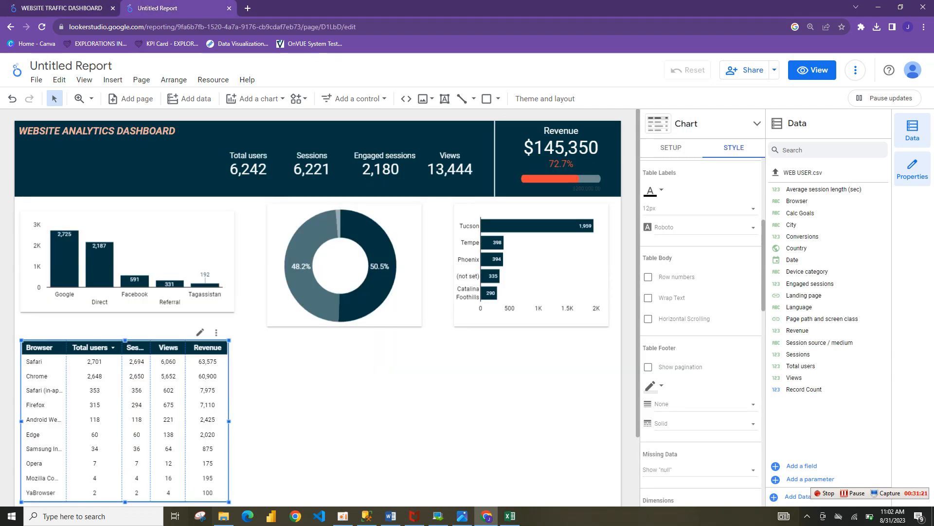
{"action": "scroll", "coordinate": [701, 331], "scroll_direction": "down", "scroll_amount": 7}
{"action": "scroll", "coordinate": [701, 331], "scroll_direction": "up", "scroll_amount": 1}
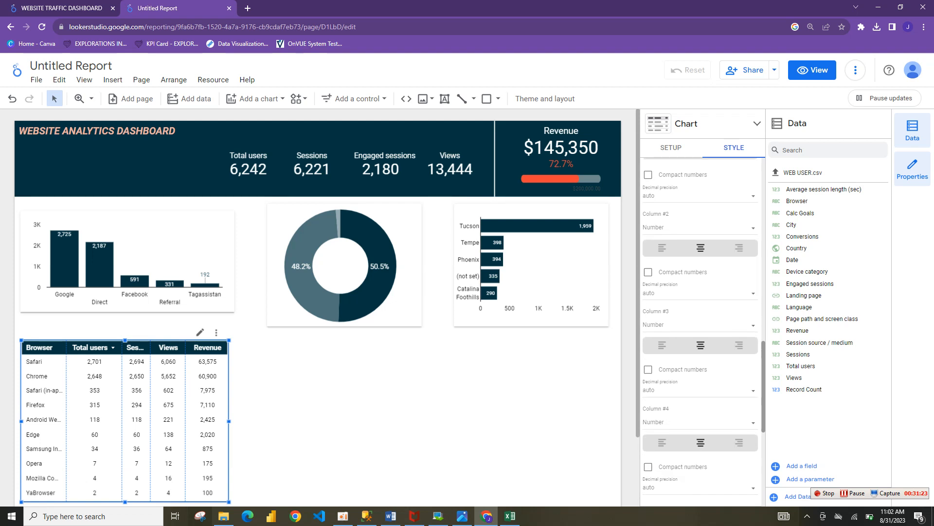
{"action": "scroll", "coordinate": [701, 331], "scroll_direction": "down", "scroll_amount": 1}
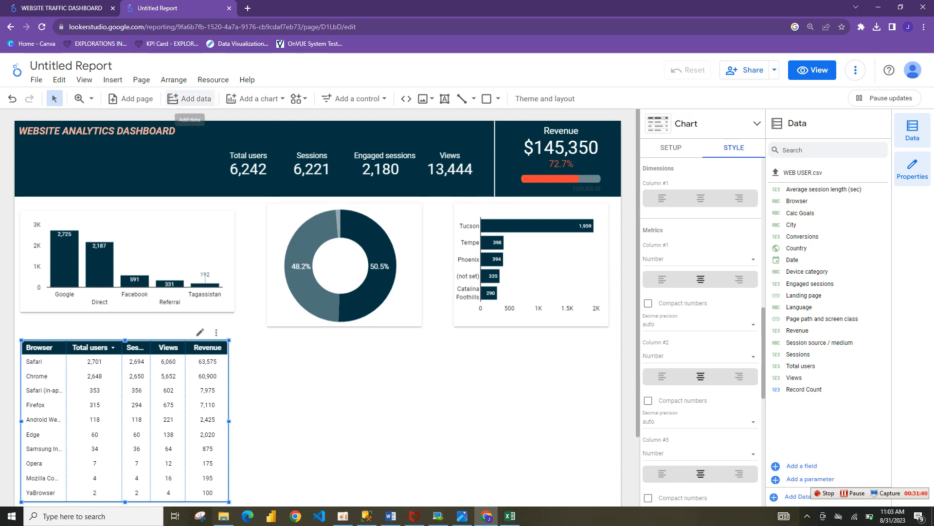
{"action": "left_click", "coordinate": [65, 8]}
{"action": "left_click", "coordinate": [158, 8]}
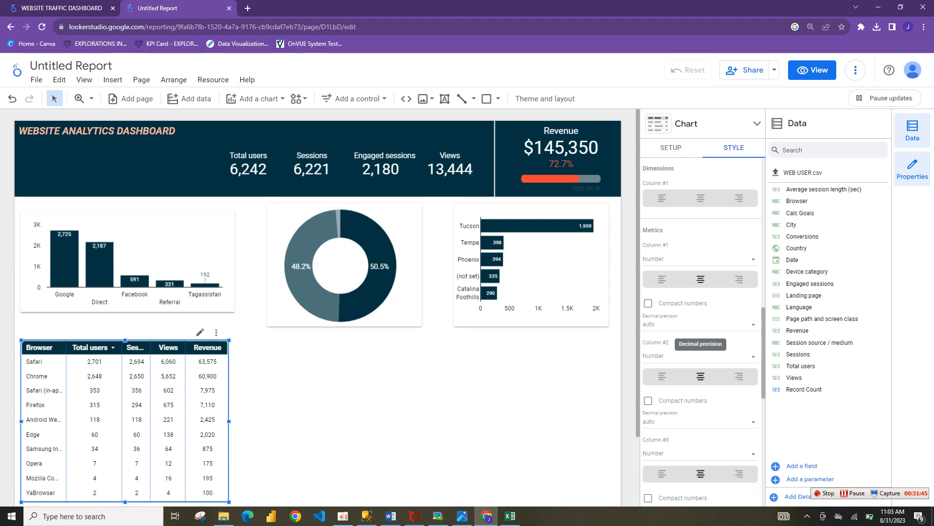
Display the browser table's Total users column as bars with their numbers shown
{"action": "left_click", "coordinate": [700, 259]}
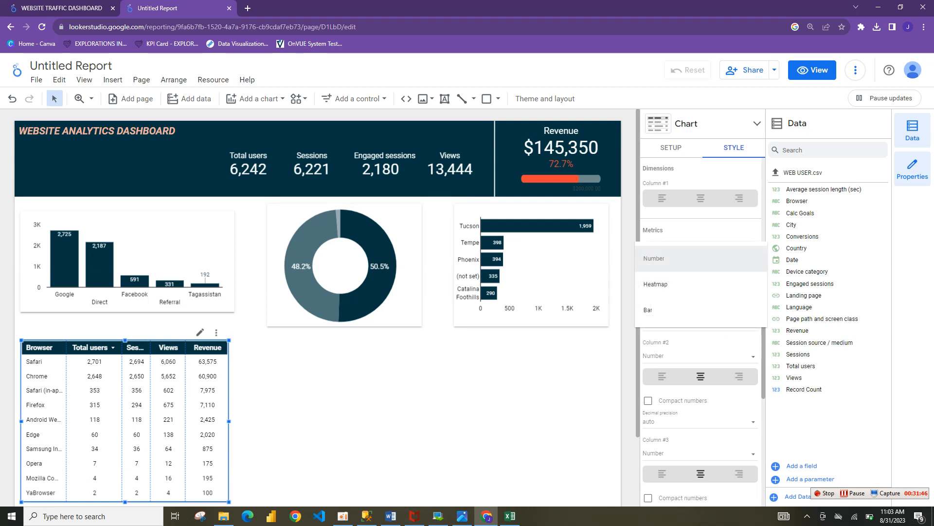
{"action": "left_click", "coordinate": [700, 310]}
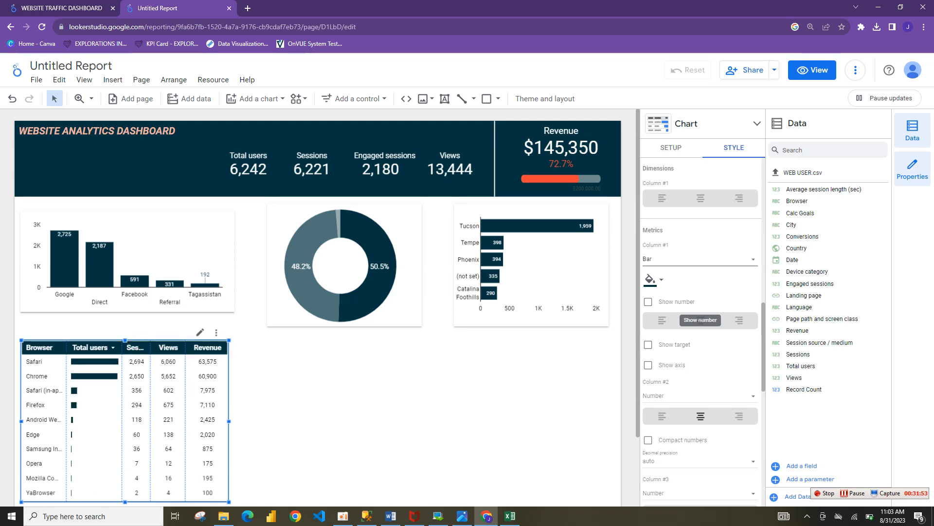
{"action": "left_click", "coordinate": [648, 302]}
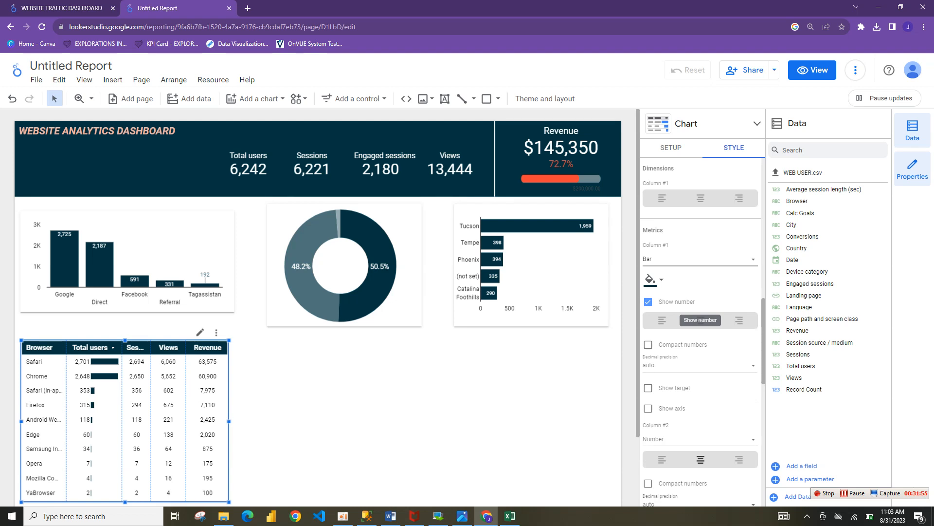
Center-align the Total users bars of the browser table and display its Sessions column as a dark navy heatmap
{"action": "left_click", "coordinate": [701, 319]}
{"action": "scroll", "coordinate": [700, 320], "scroll_direction": "down", "scroll_amount": 5}
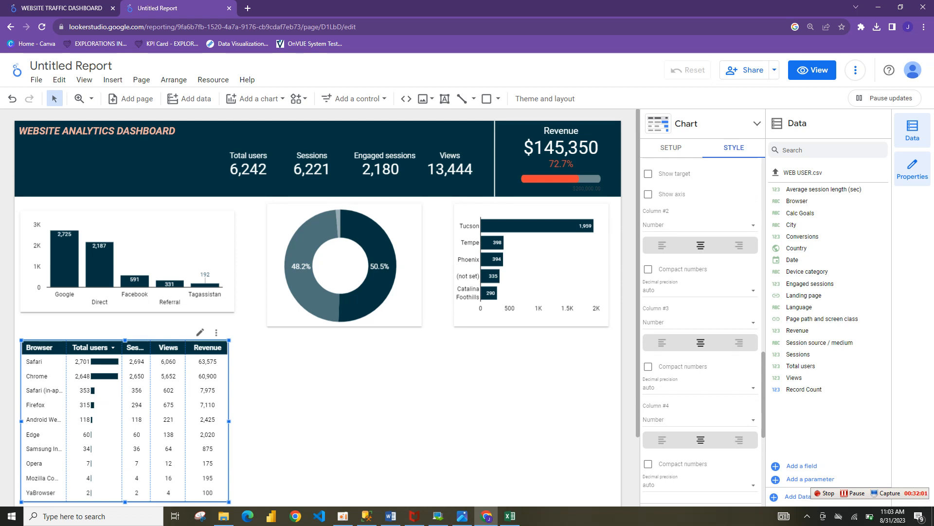
{"action": "left_click", "coordinate": [752, 225]}
{"action": "left_click", "coordinate": [656, 250]}
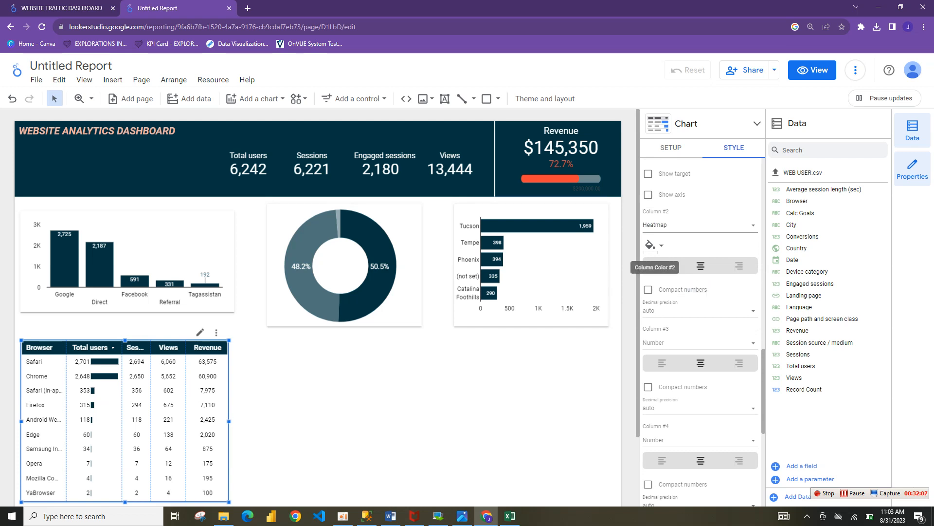
{"action": "left_click", "coordinate": [651, 246]}
{"action": "left_click", "coordinate": [733, 380]}
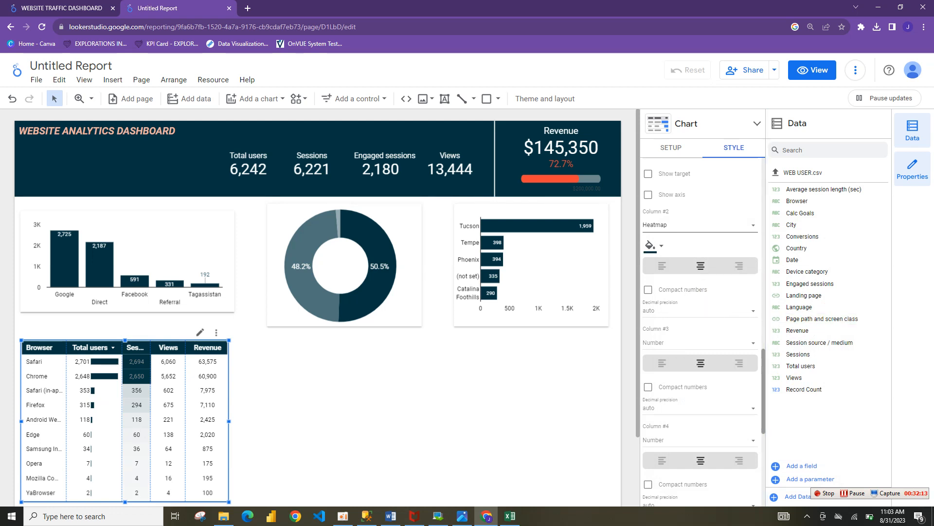
Display the browser table's Views column as dark navy bars with their numbers shown
{"action": "scroll", "coordinate": [700, 331], "scroll_direction": "down", "scroll_amount": 5}
{"action": "scroll", "coordinate": [701, 331], "scroll_direction": "up", "scroll_amount": 1}
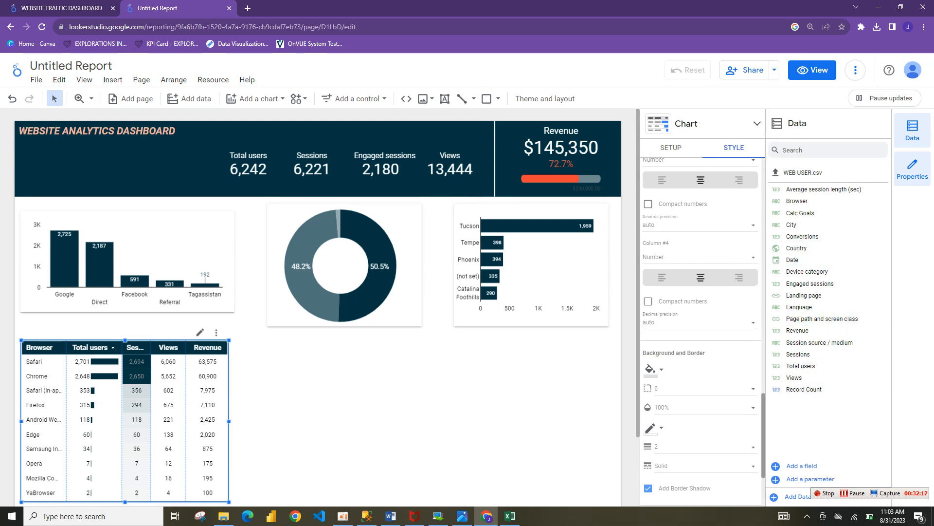
{"action": "scroll", "coordinate": [701, 331], "scroll_direction": "up", "scroll_amount": 3}
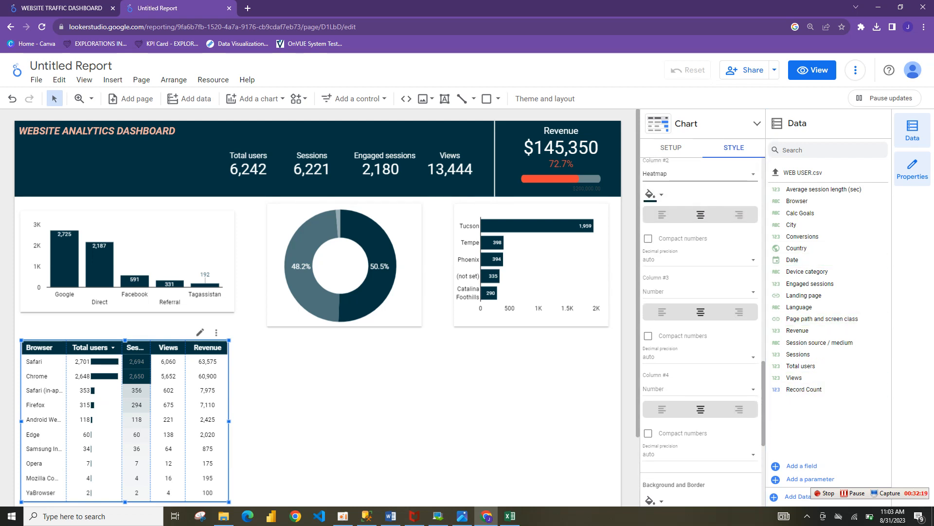
{"action": "left_click", "coordinate": [698, 291]}
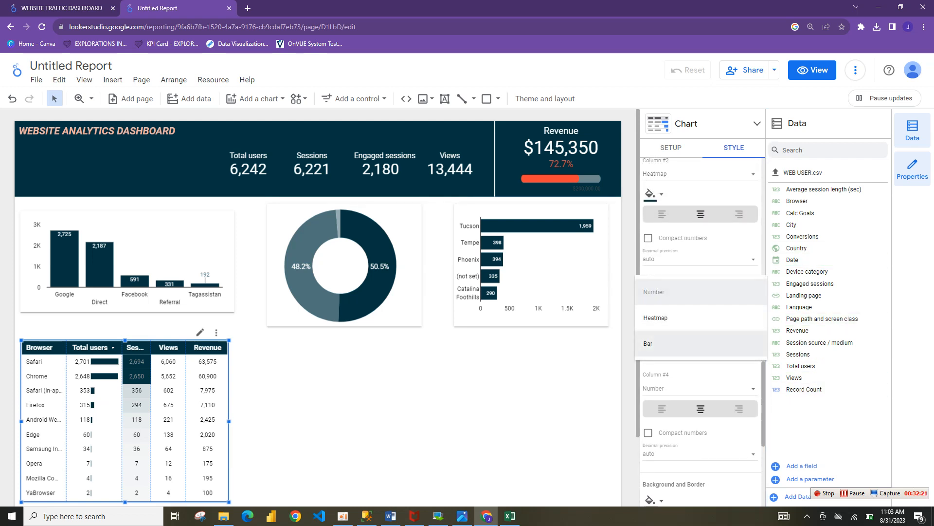
{"action": "left_click", "coordinate": [681, 343]}
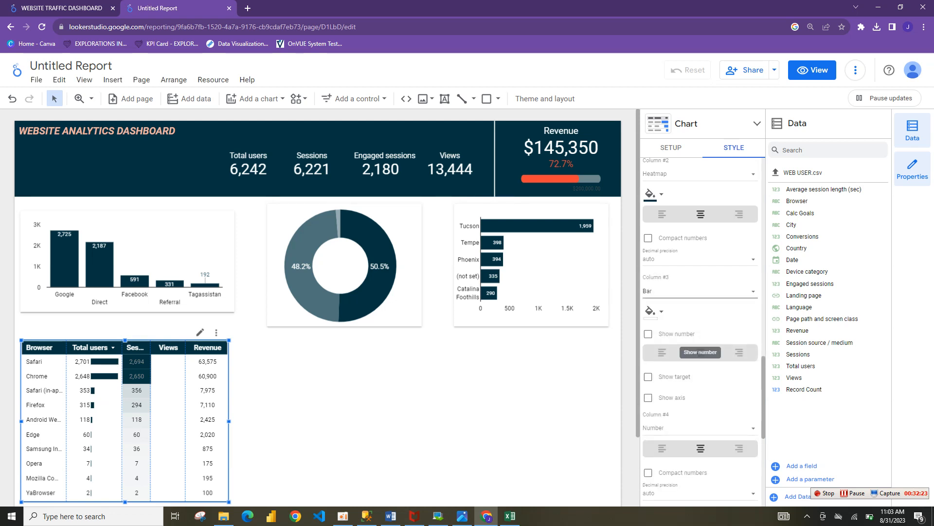
{"action": "left_click", "coordinate": [649, 333]}
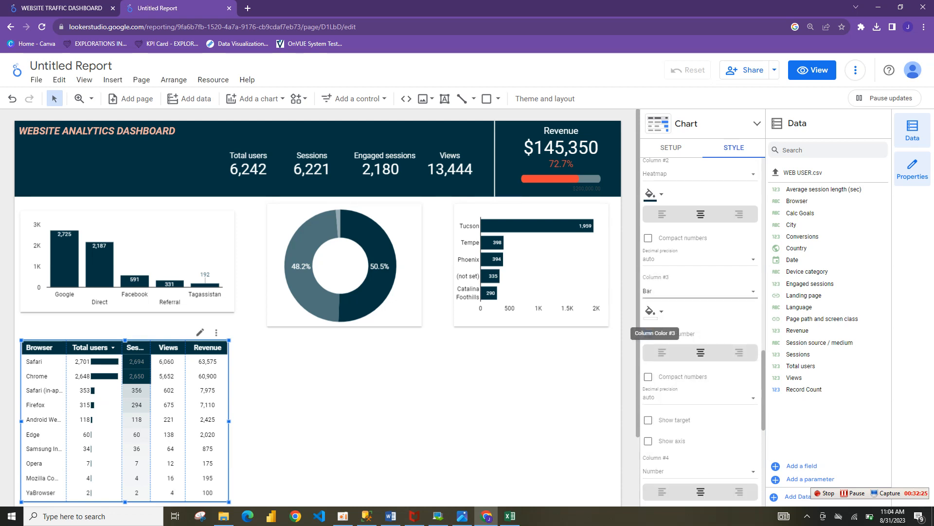
{"action": "left_click", "coordinate": [652, 312]}
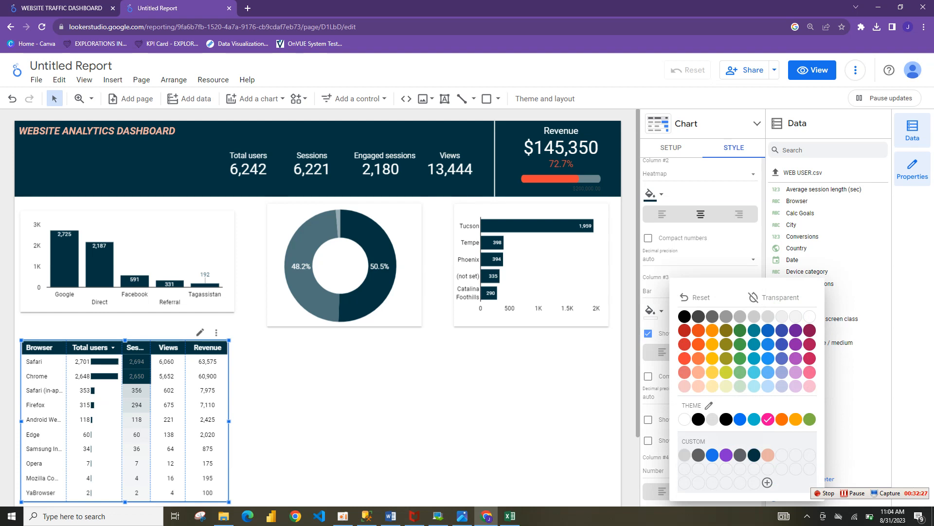
{"action": "left_click", "coordinate": [754, 455]}
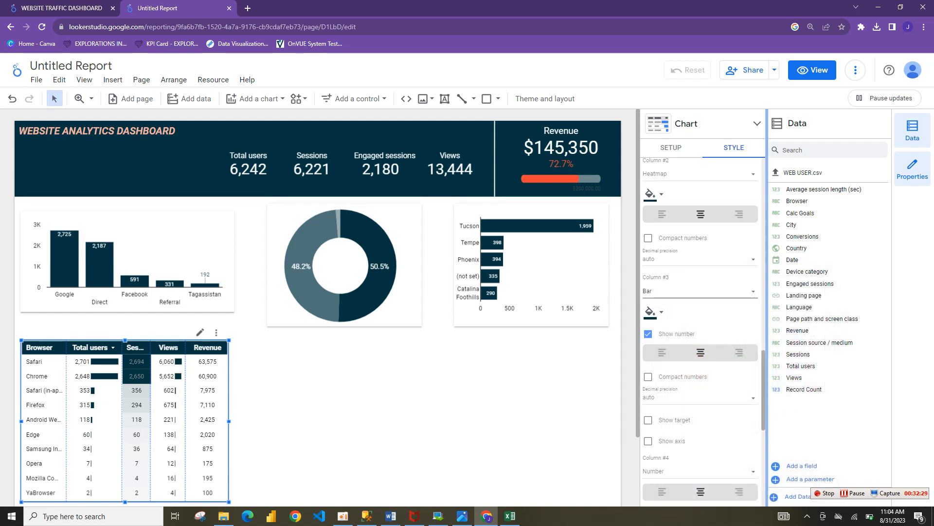
Display the browser table's Revenue column as a heatmap in the custom dark navy color
{"action": "scroll", "coordinate": [701, 316], "scroll_direction": "down", "scroll_amount": 5}
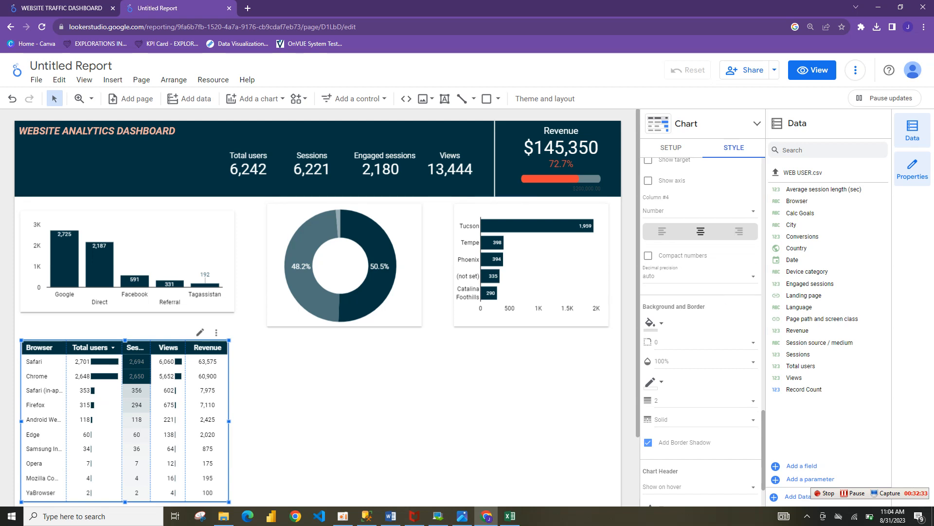
{"action": "left_click", "coordinate": [700, 211]}
{"action": "left_click", "coordinate": [700, 237]}
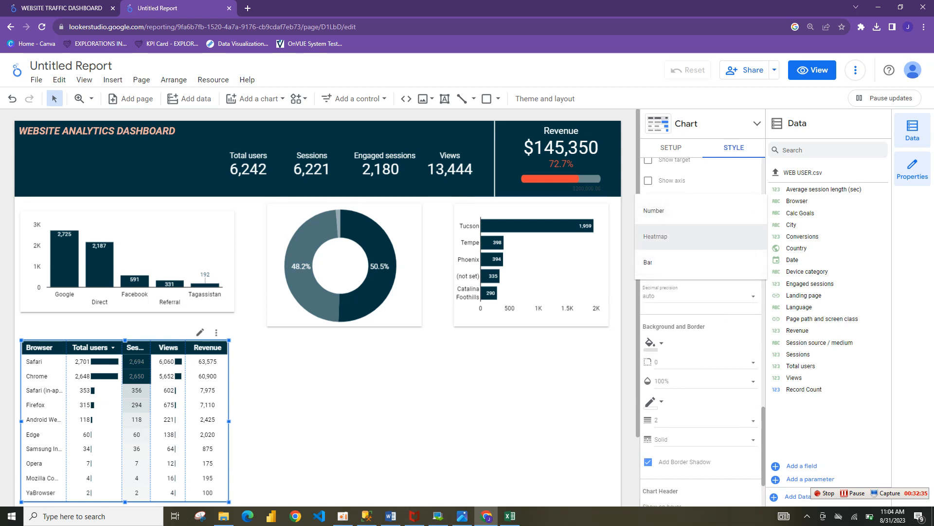
{"action": "left_click", "coordinate": [652, 231]}
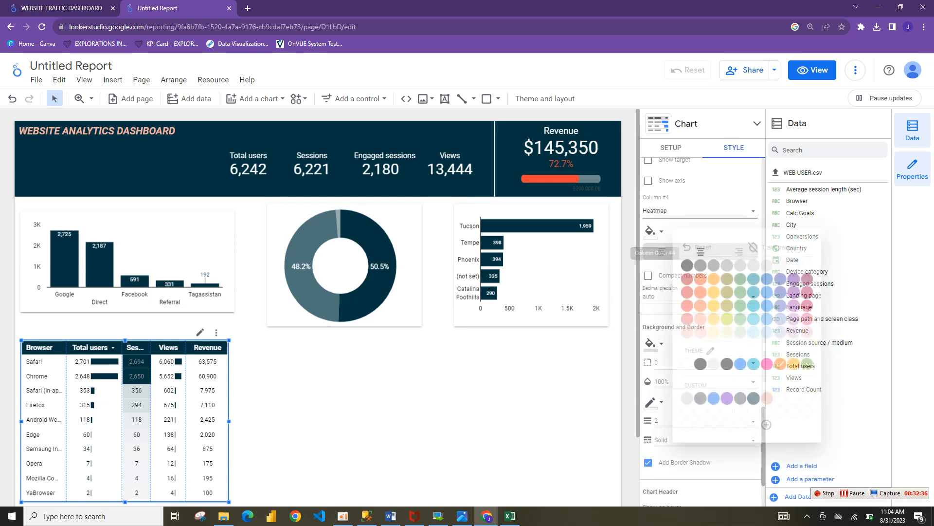
{"action": "left_click", "coordinate": [753, 399]}
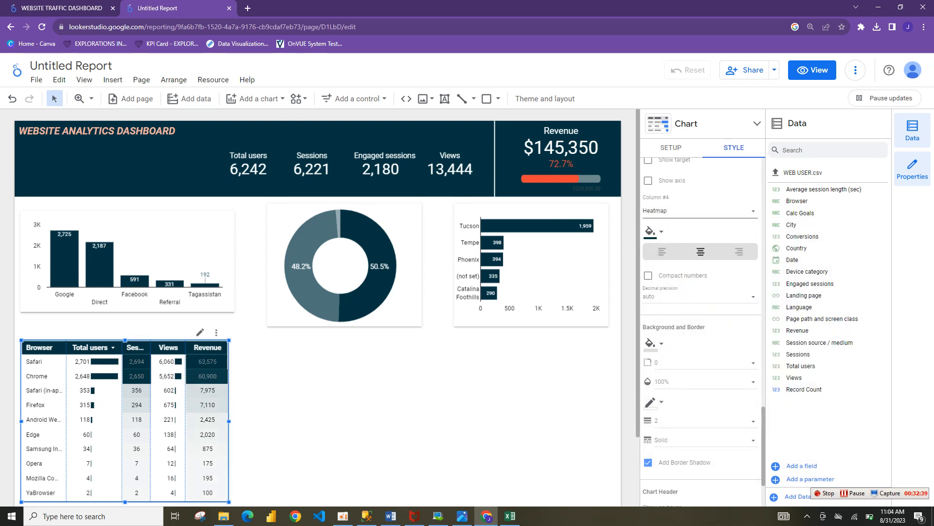
{"action": "left_click", "coordinate": [399, 375]}
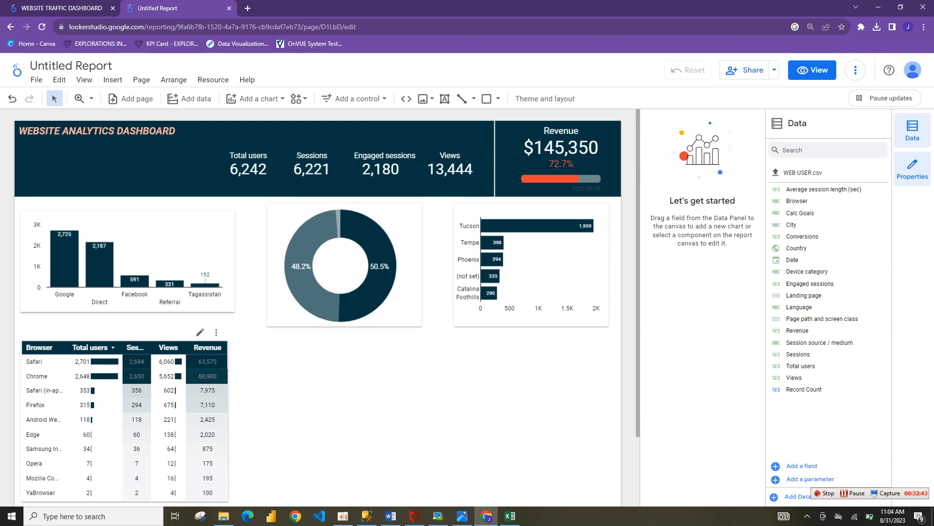
Enlarge the browser table upward and sideways to match the width of the traffic source column chart above it
{"action": "left_click", "coordinate": [150, 402]}
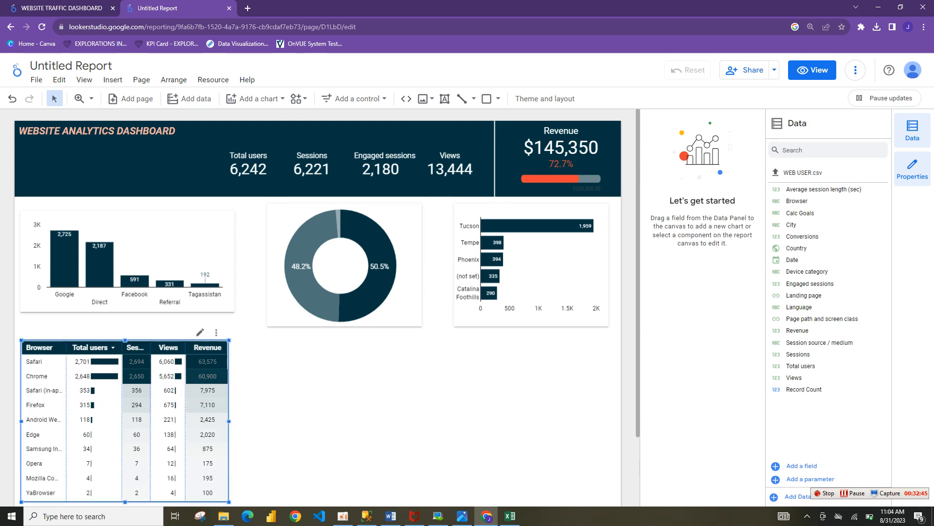
{"action": "left_click_drag", "start_coordinate": [229, 340], "coordinate": [235, 333]}
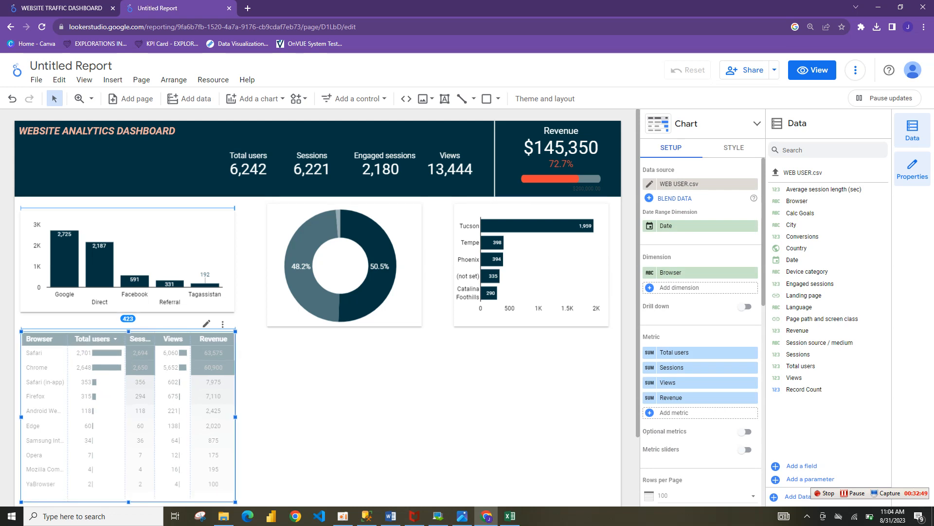
{"action": "left_click", "coordinate": [273, 375]}
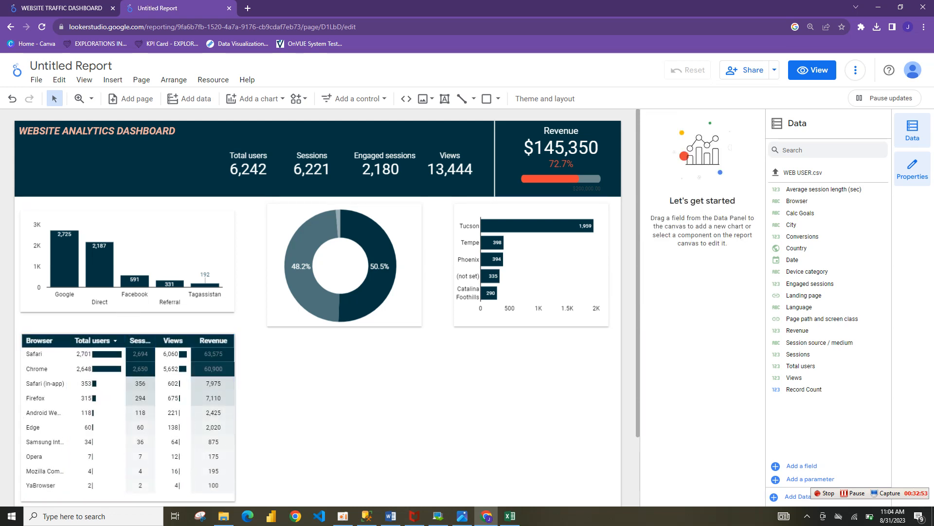
{"action": "left_click", "coordinate": [146, 419]}
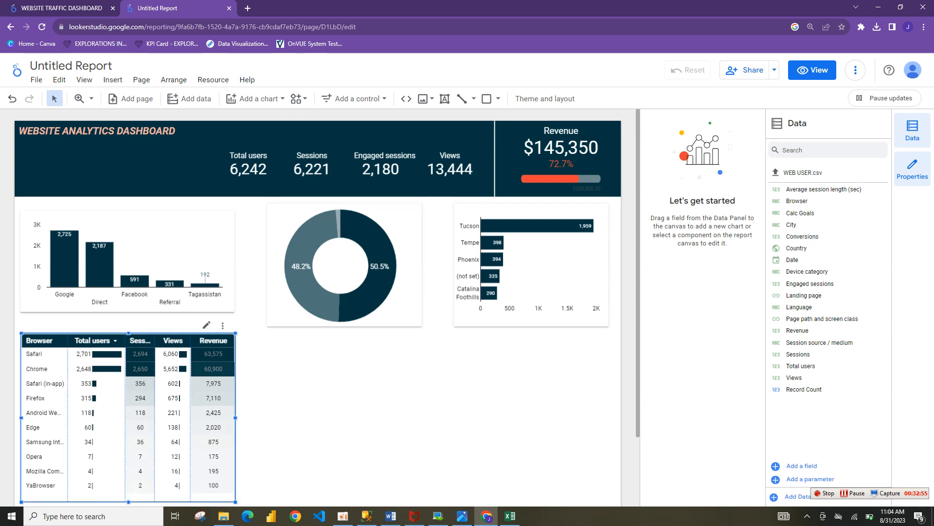
Duplicate the traffic source column chart, place the copy beside the browser table below the donut, and widen it beneath the City chart
{"action": "left_click", "coordinate": [146, 258]}
{"action": "key", "text": "ctrl+c"}
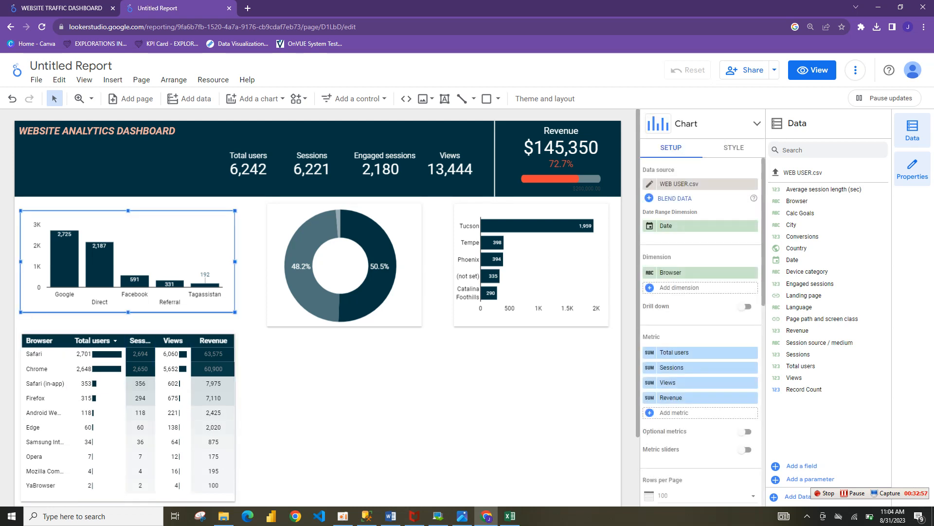
{"action": "key", "text": "ctrl+v"}
{"action": "left_click_drag", "start_coordinate": [146, 278], "coordinate": [386, 380]}
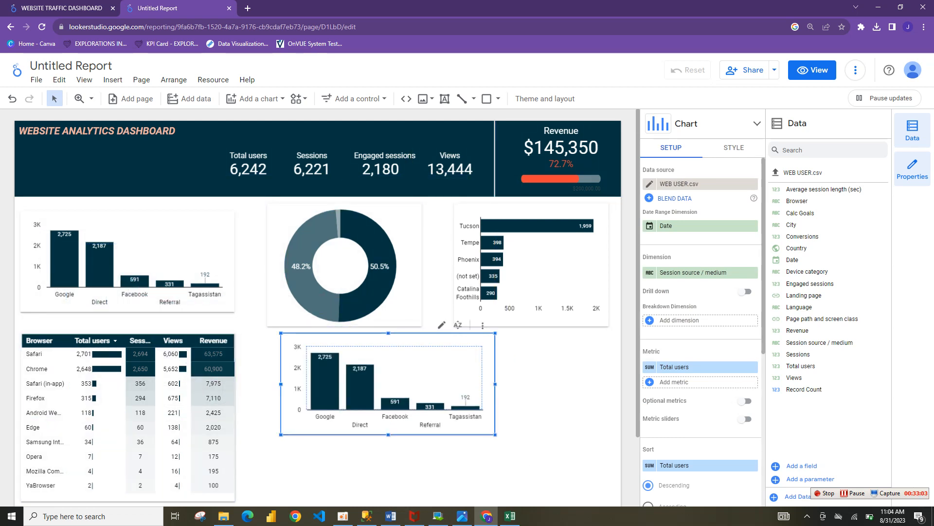
{"action": "left_click_drag", "start_coordinate": [494, 384], "coordinate": [588, 382]}
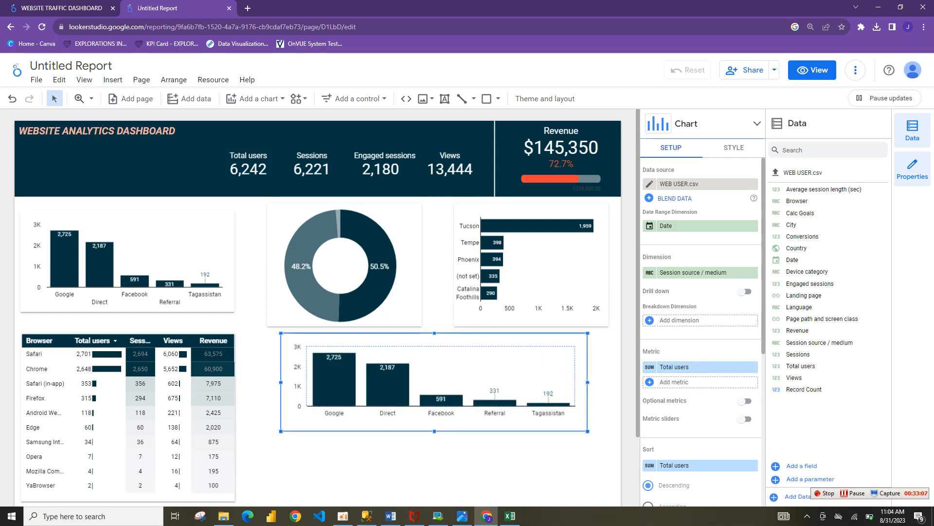
Convert the duplicated column chart into a time series chart and remove its Session source / medium breakdown dimension
{"action": "left_click", "coordinate": [757, 123]}
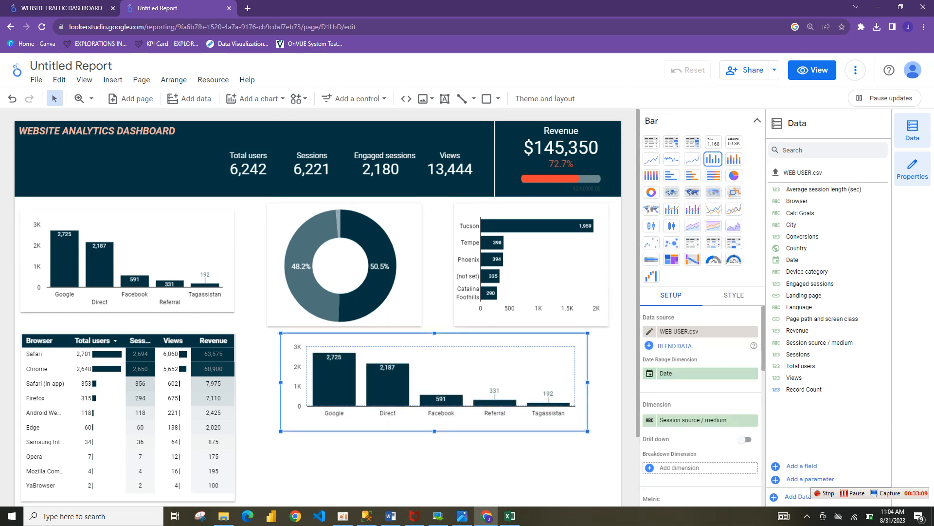
{"action": "left_click", "coordinate": [693, 159]}
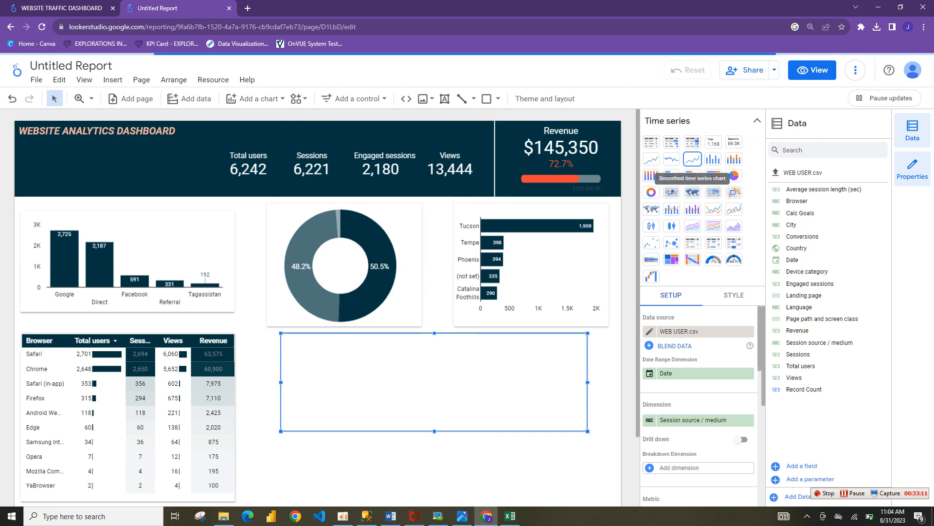
{"action": "left_click", "coordinate": [652, 160]}
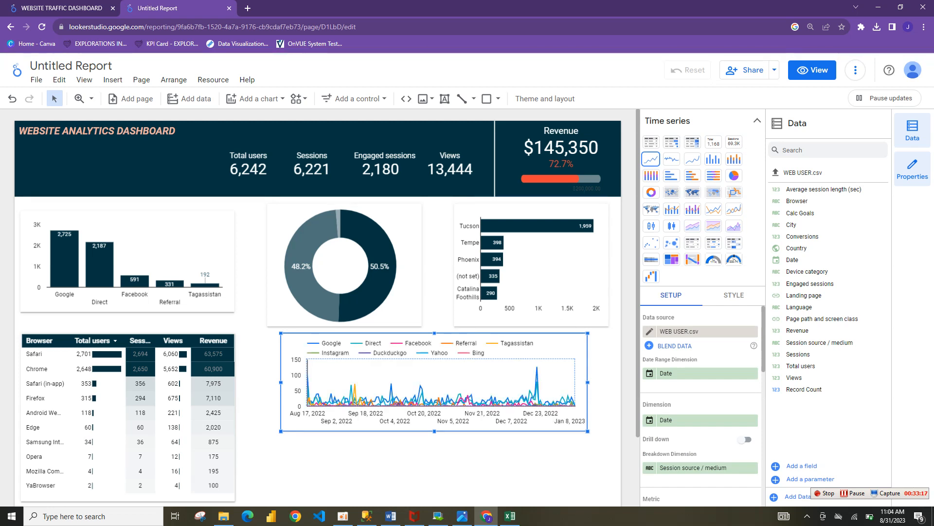
{"action": "left_click", "coordinate": [757, 121]}
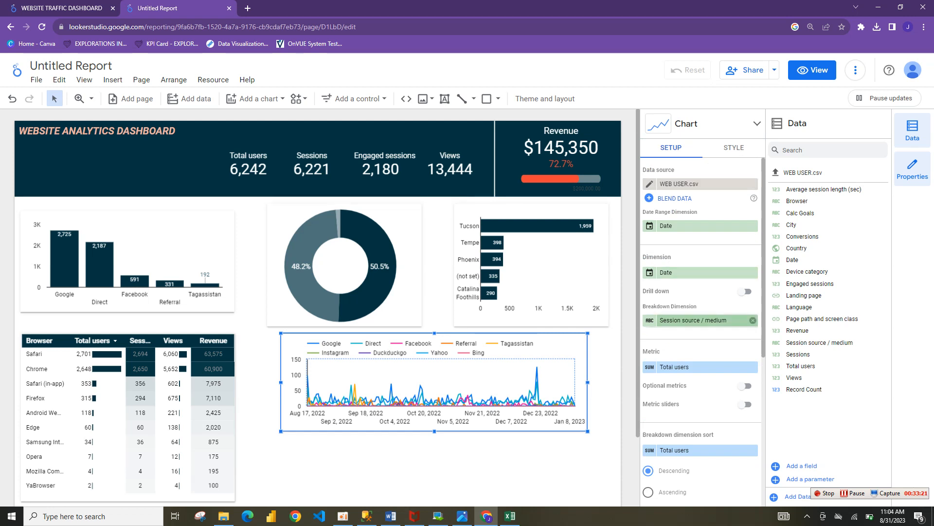
{"action": "left_click", "coordinate": [753, 320]}
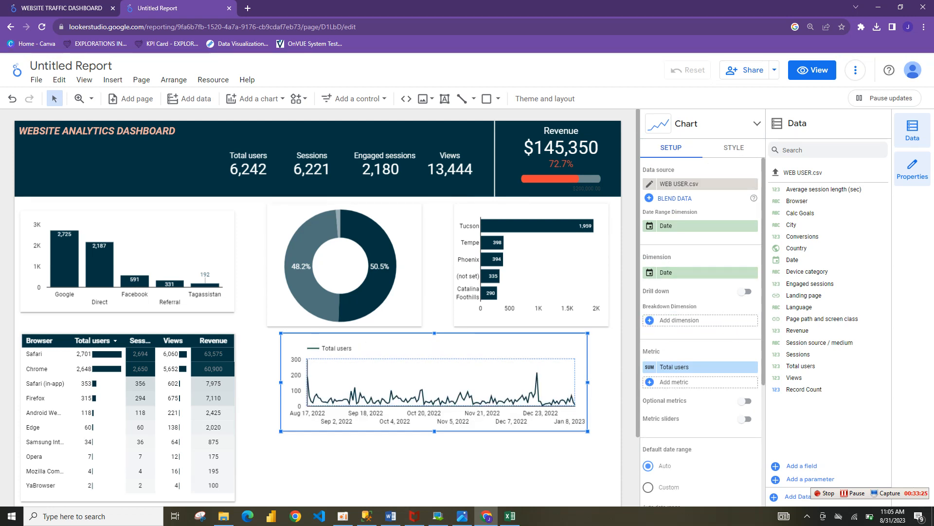
{"action": "left_click", "coordinate": [679, 320]}
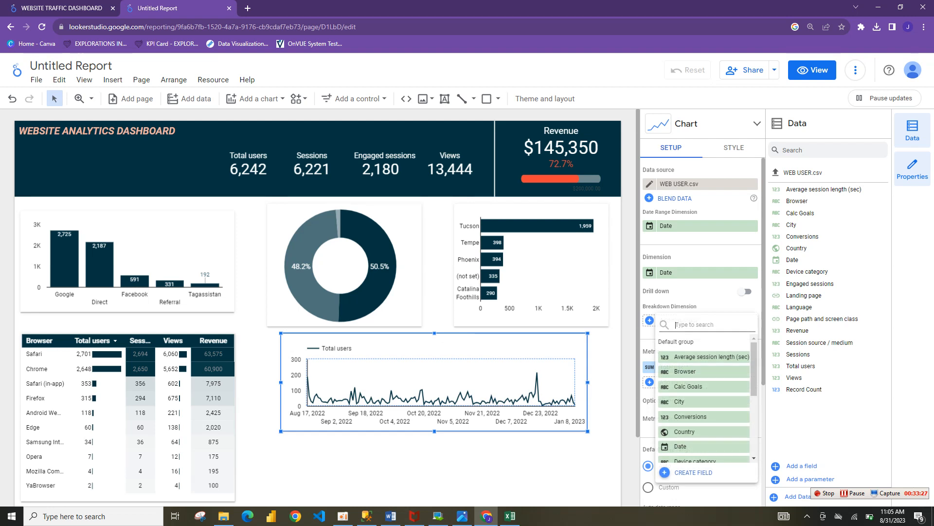
{"action": "key", "text": "Escape"}
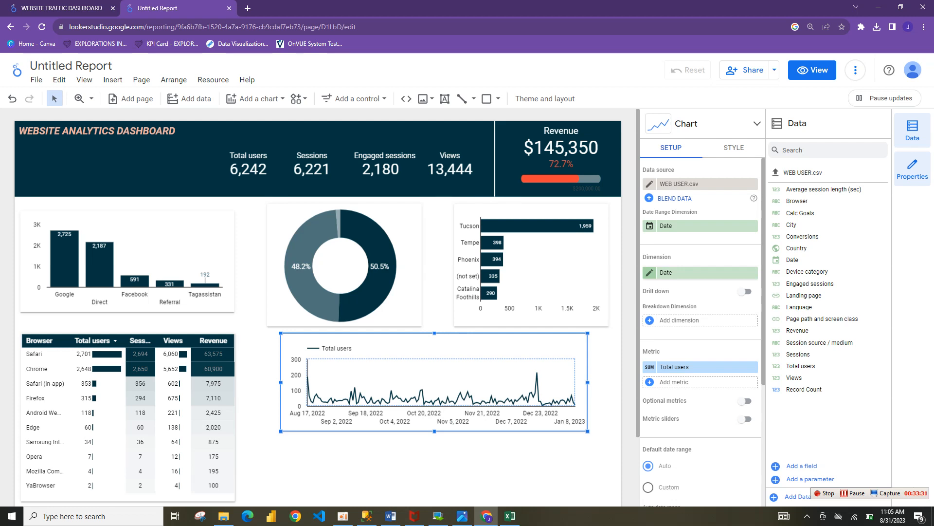
Set the time series chart's Date dimension to the Month data type and enlarge the chart downward and toward the browser table
{"action": "left_click", "coordinate": [650, 272]}
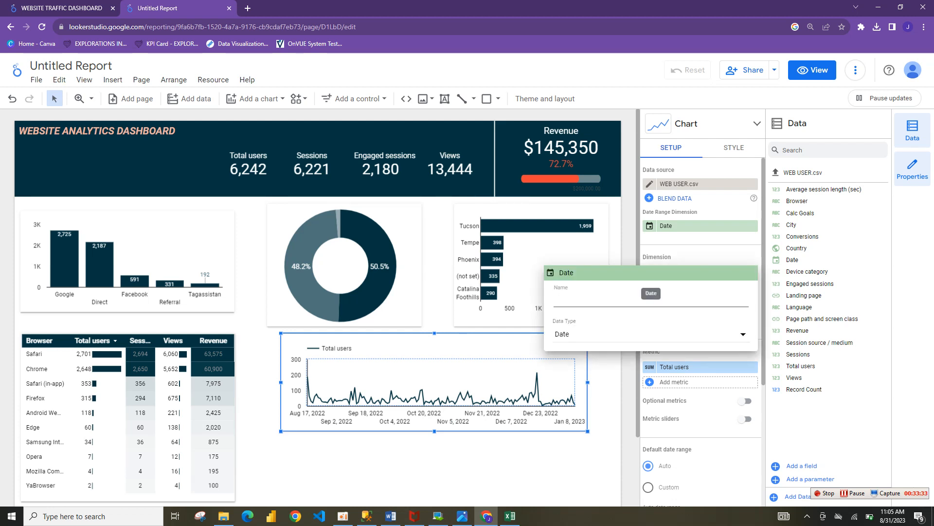
{"action": "left_click", "coordinate": [651, 334]}
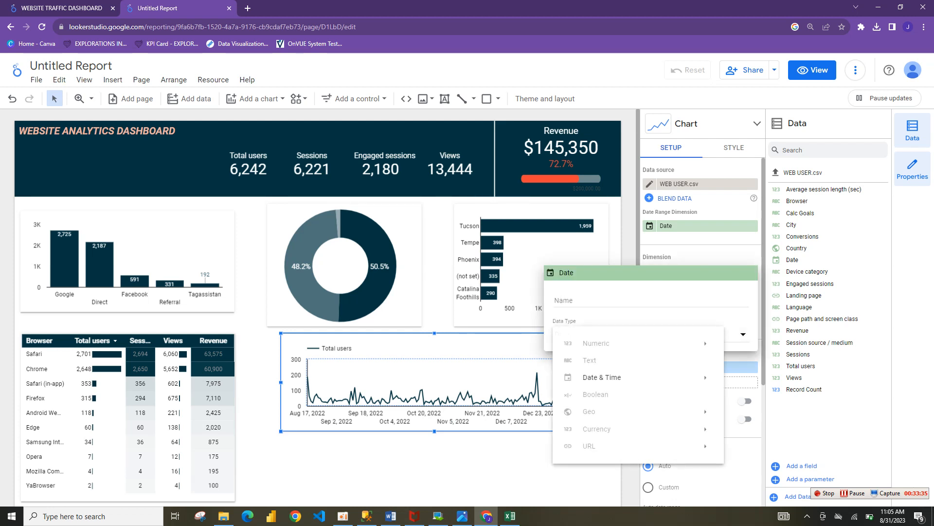
{"action": "mouse_move", "coordinate": [602, 378]}
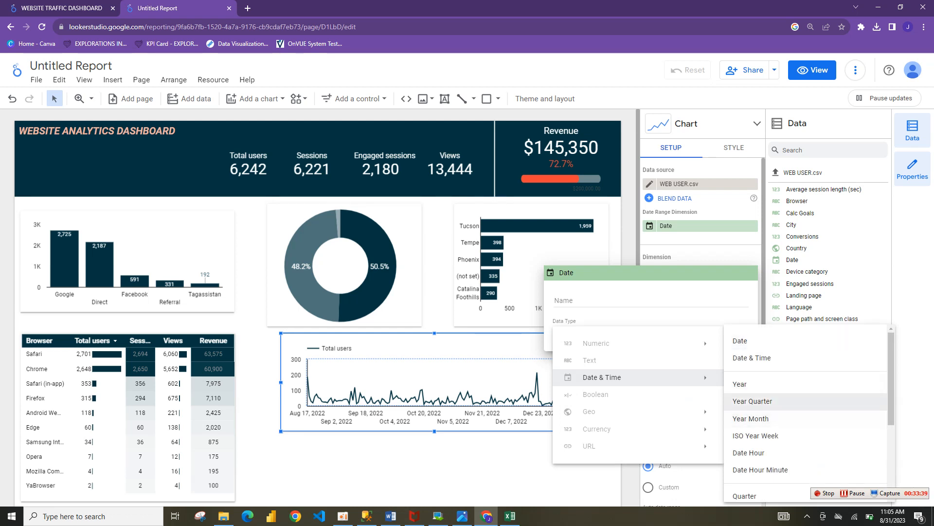
{"action": "scroll", "coordinate": [806, 411], "scroll_direction": "down", "scroll_amount": 3}
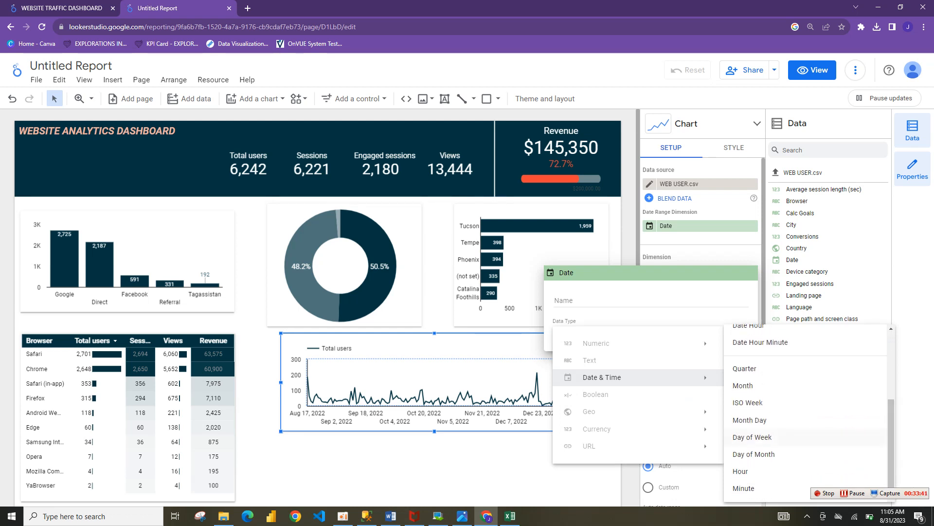
{"action": "left_click", "coordinate": [744, 385]}
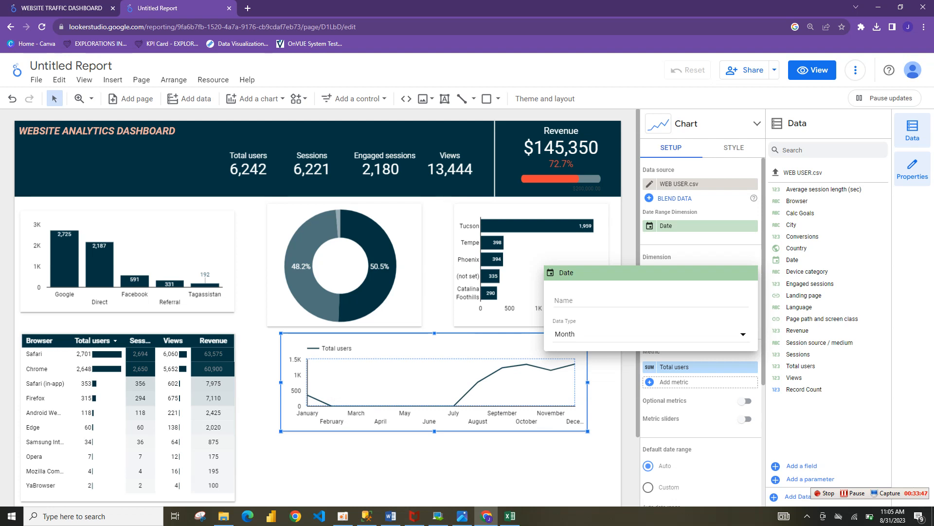
{"action": "left_click", "coordinate": [281, 431]}
{"action": "left_click_drag", "start_coordinate": [281, 431], "coordinate": [249, 475]}
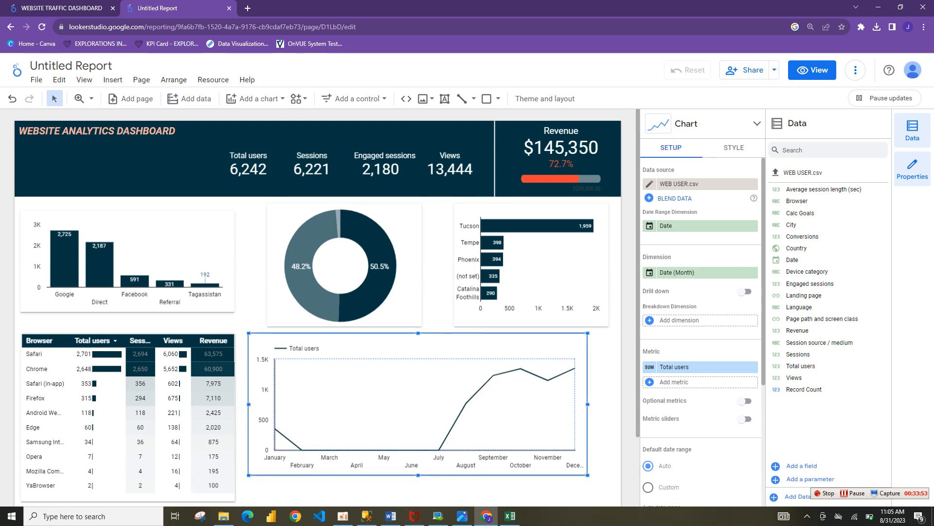
Show data points on the time series chart's Total users line and smooth the line
{"action": "scroll", "coordinate": [701, 331], "scroll_direction": "down", "scroll_amount": 3}
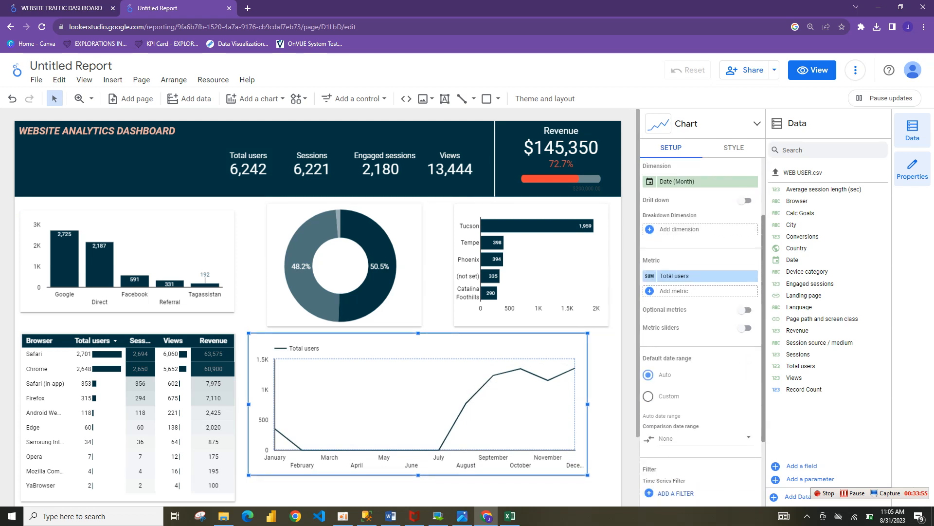
{"action": "scroll", "coordinate": [701, 331], "scroll_direction": "down", "scroll_amount": 1}
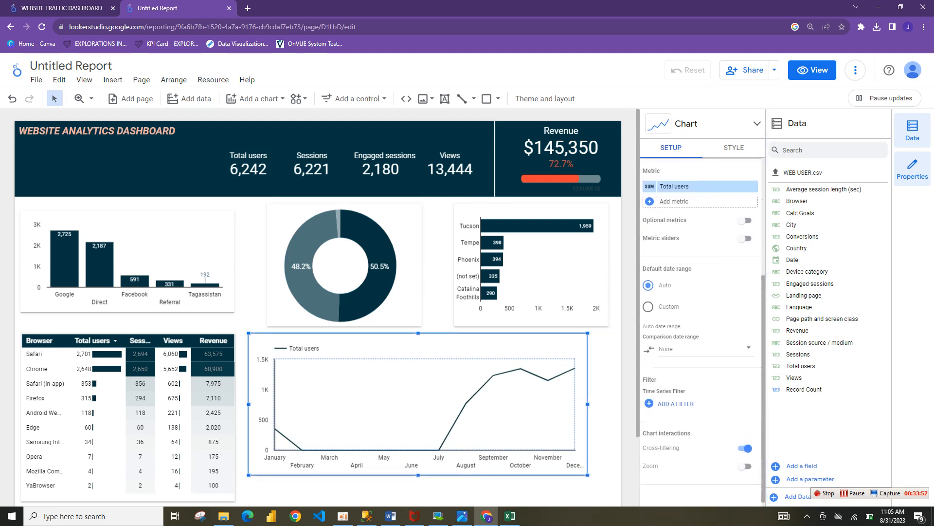
{"action": "left_click", "coordinate": [734, 148]}
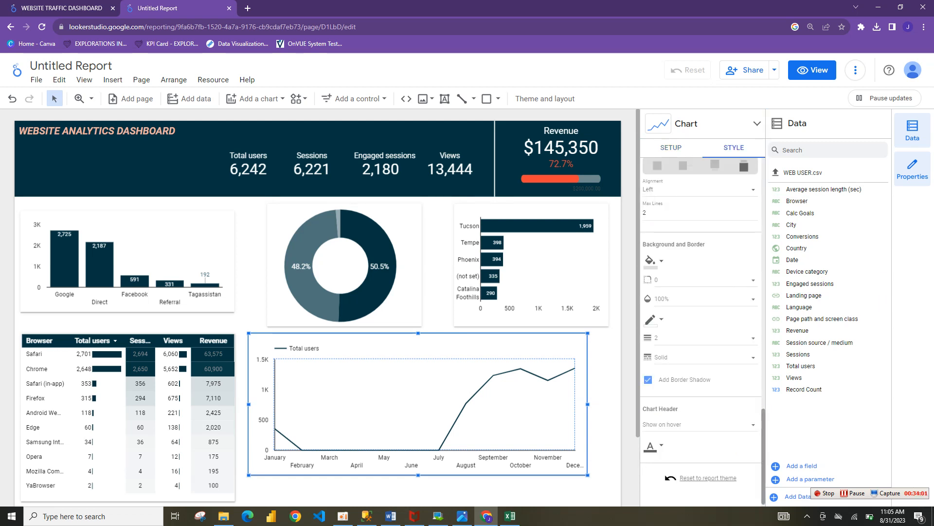
{"action": "scroll", "coordinate": [651, 270], "scroll_direction": "up", "scroll_amount": 10}
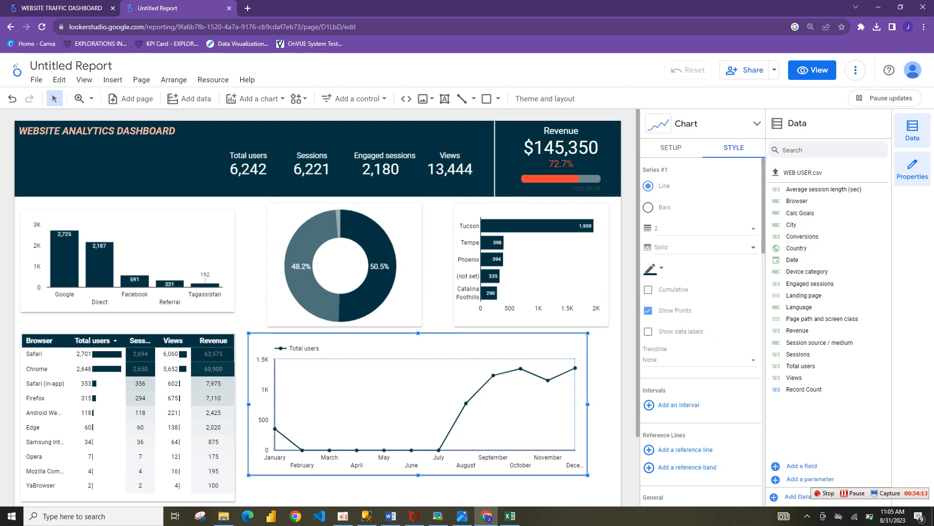
{"action": "scroll", "coordinate": [701, 316], "scroll_direction": "down", "scroll_amount": 5}
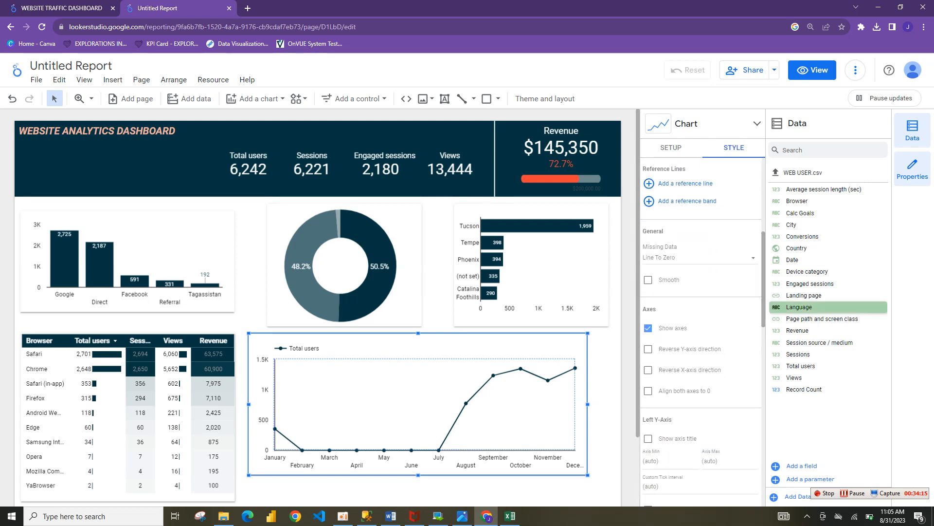
{"action": "left_click", "coordinate": [648, 279]}
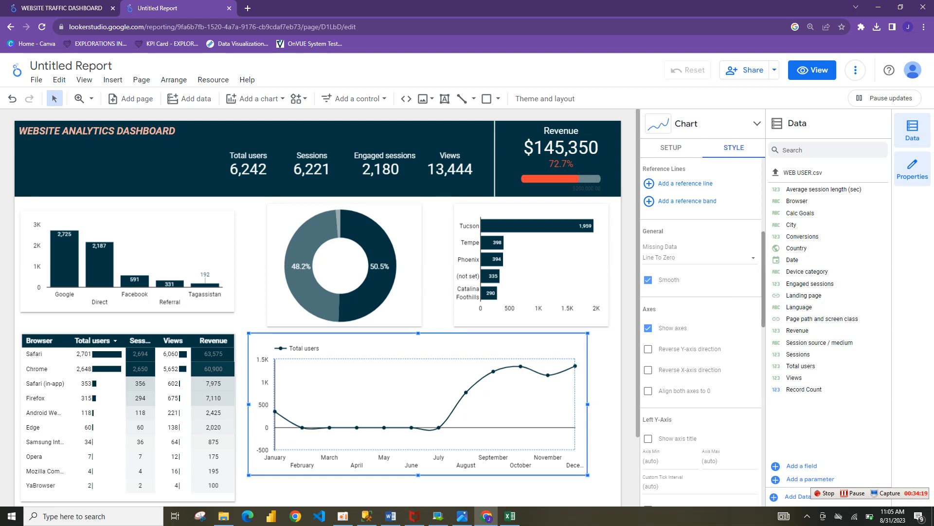
Hide the legend of the time series chart
{"action": "scroll", "coordinate": [701, 331], "scroll_direction": "down", "scroll_amount": 6}
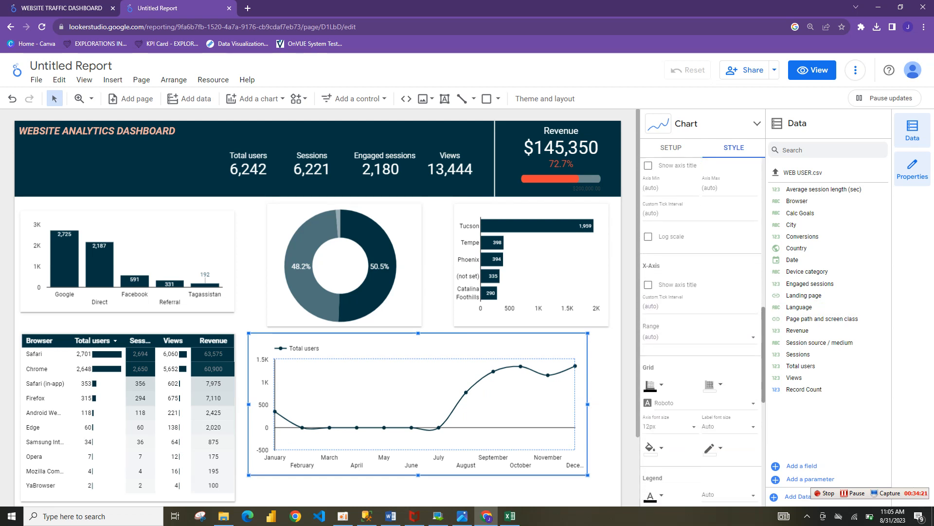
{"action": "scroll", "coordinate": [701, 331], "scroll_direction": "down", "scroll_amount": 2}
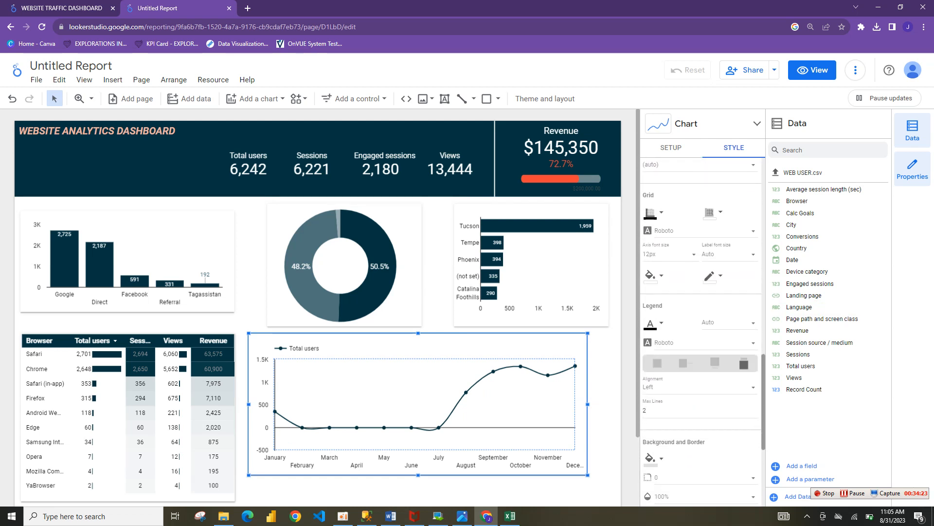
{"action": "scroll", "coordinate": [700, 336], "scroll_direction": "up", "scroll_amount": 8}
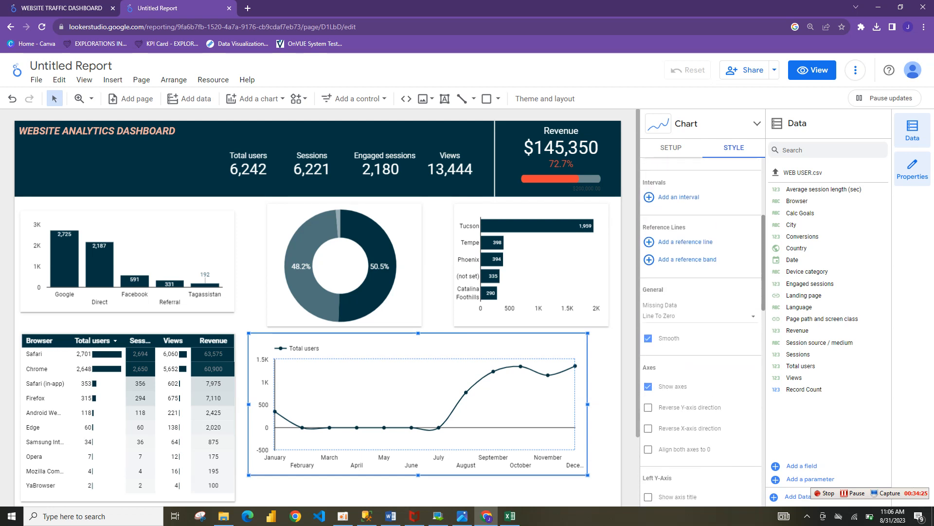
{"action": "scroll", "coordinate": [701, 336], "scroll_direction": "down", "scroll_amount": 1}
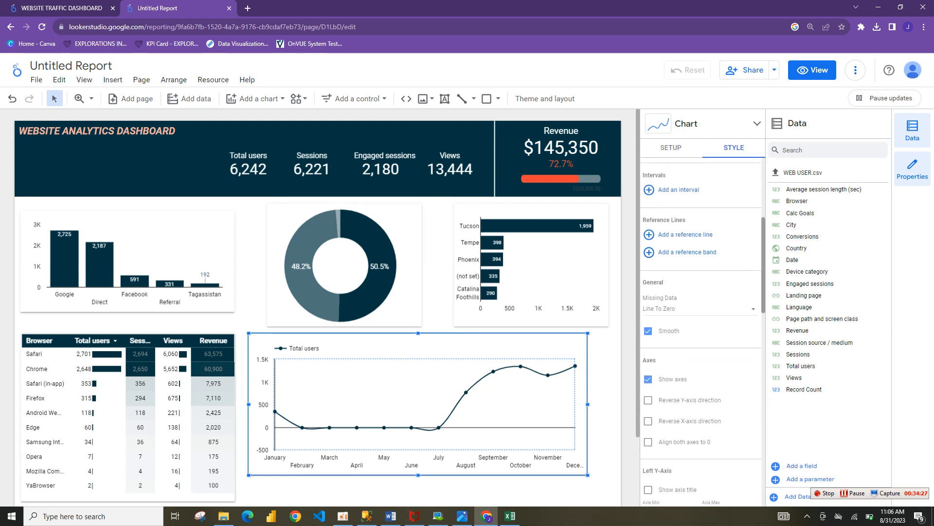
{"action": "scroll", "coordinate": [700, 331], "scroll_direction": "down", "scroll_amount": 7}
{"action": "scroll", "coordinate": [701, 331], "scroll_direction": "down", "scroll_amount": 1}
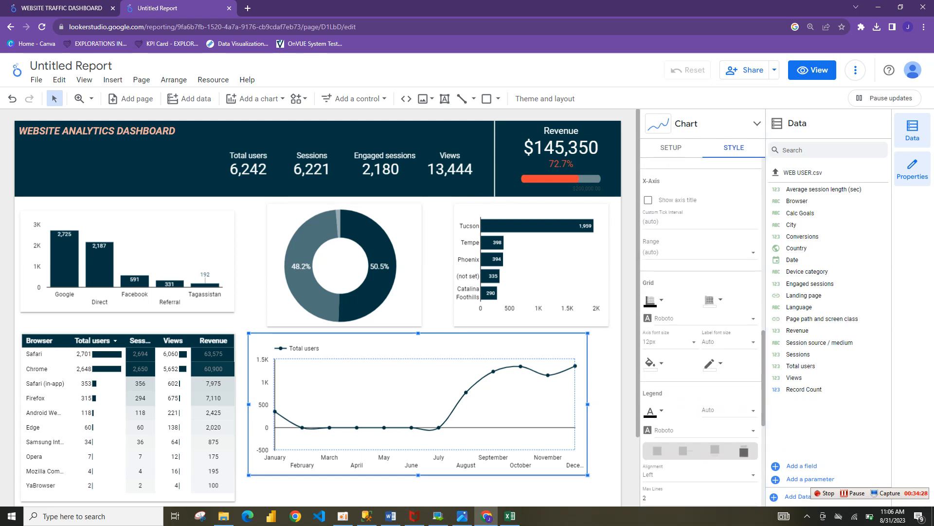
{"action": "left_click", "coordinate": [658, 451]}
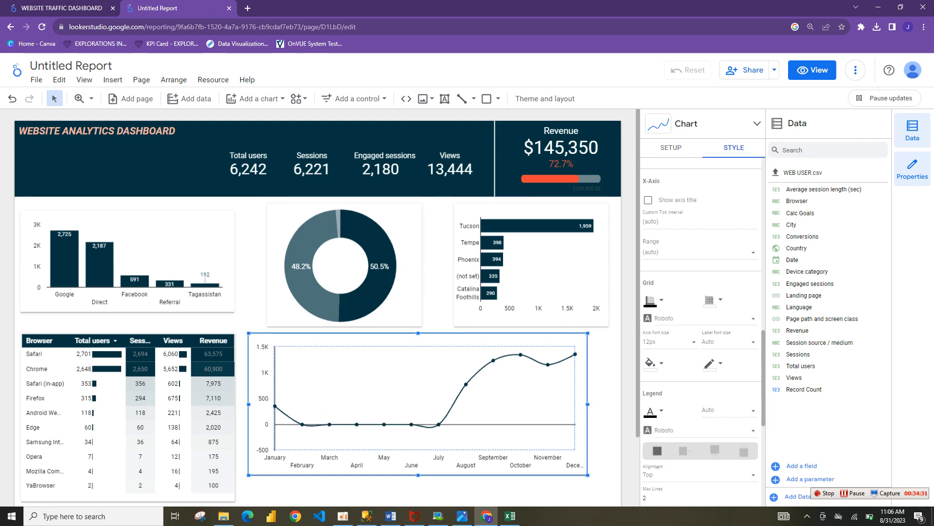
{"action": "scroll", "coordinate": [700, 331], "scroll_direction": "down", "scroll_amount": 6}
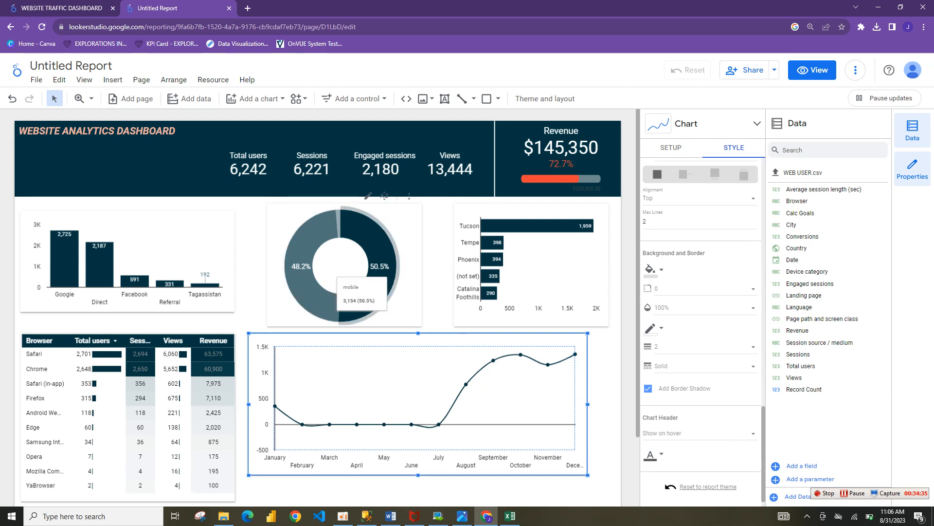
Consult the monthly users chart in the WEBSITE TRAFFIC DASHBOARD report and add a reference line to the Untitled Report's time series chart
{"action": "left_click", "coordinate": [61, 8]}
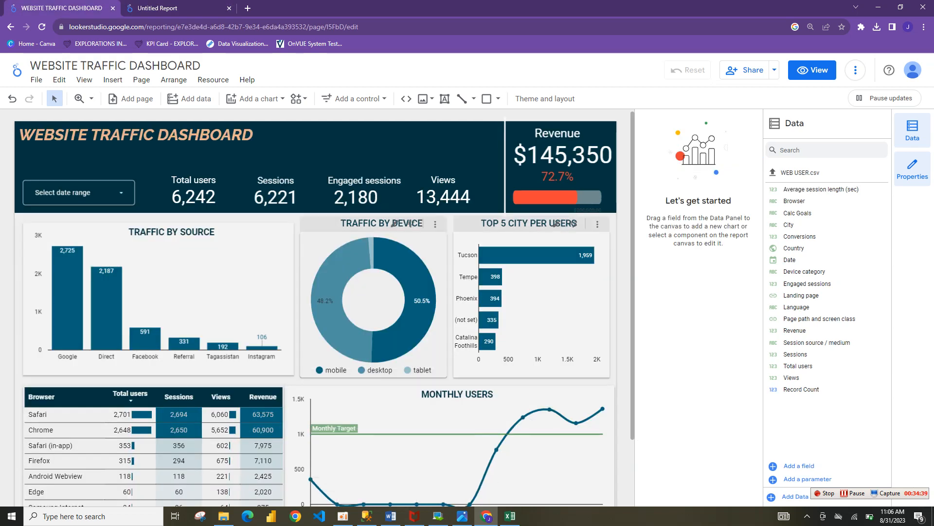
{"action": "left_click", "coordinate": [142, 8]}
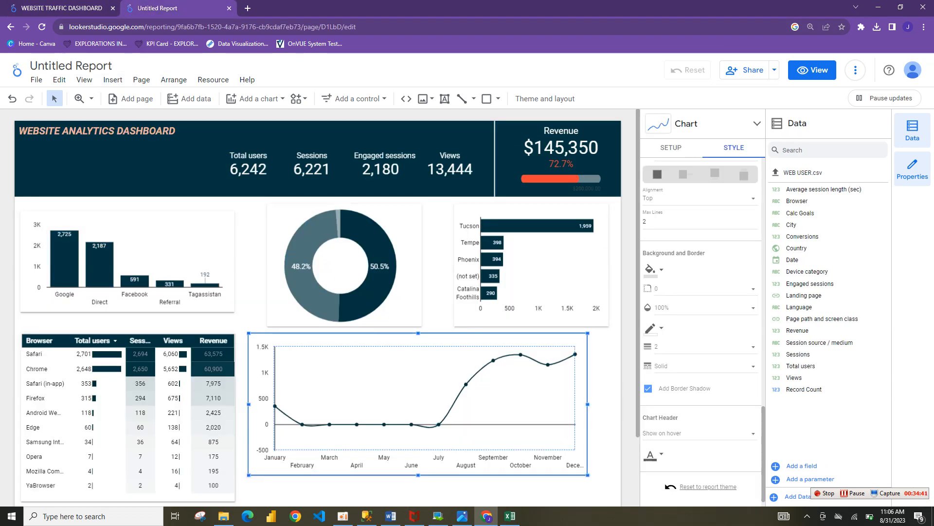
{"action": "left_click", "coordinate": [605, 390]}
{"action": "left_click", "coordinate": [514, 433]}
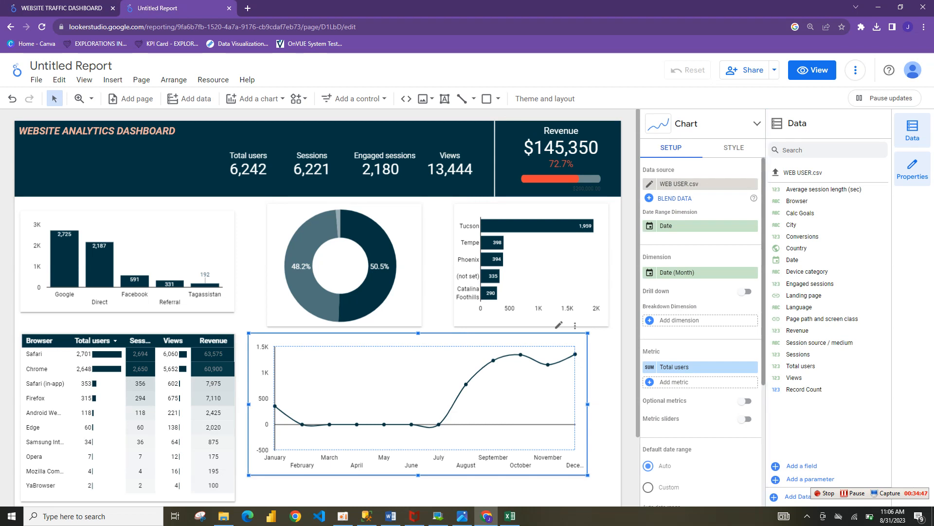
{"action": "scroll", "coordinate": [701, 312], "scroll_direction": "down", "scroll_amount": 3}
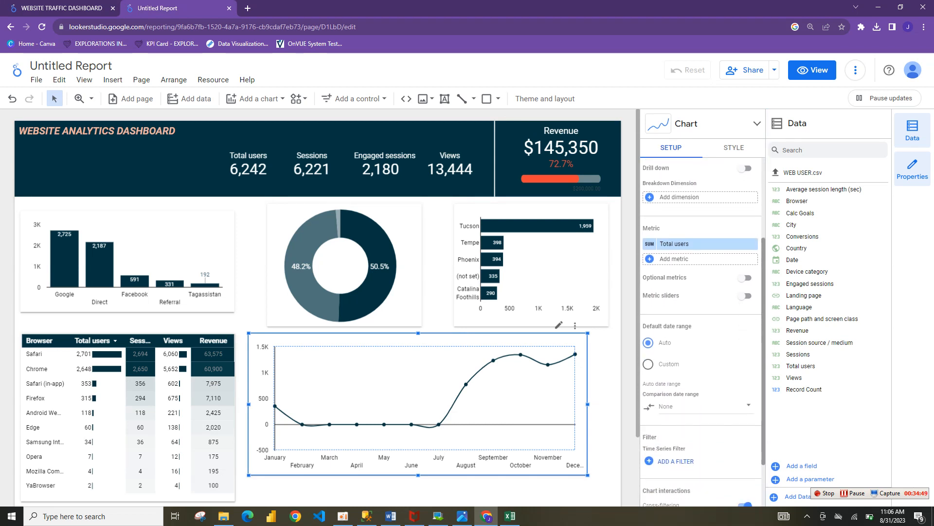
{"action": "scroll", "coordinate": [701, 312], "scroll_direction": "down", "scroll_amount": 2}
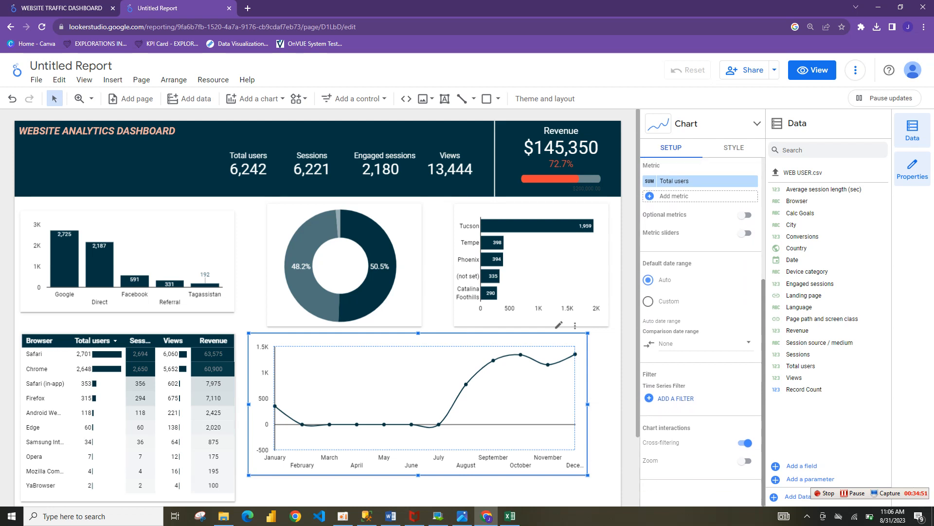
{"action": "scroll", "coordinate": [701, 331], "scroll_direction": "up", "scroll_amount": 5}
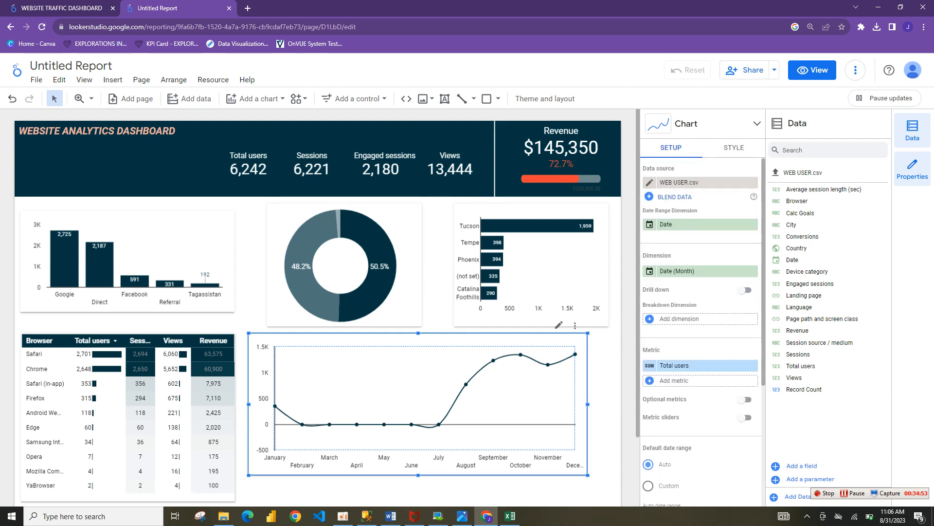
{"action": "left_click", "coordinate": [734, 147]}
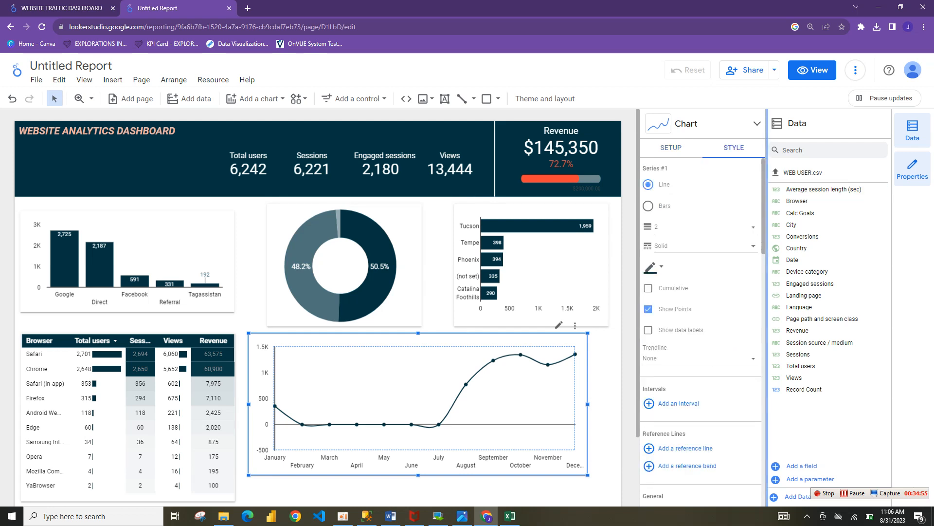
{"action": "scroll", "coordinate": [681, 263], "scroll_direction": "down", "scroll_amount": 4}
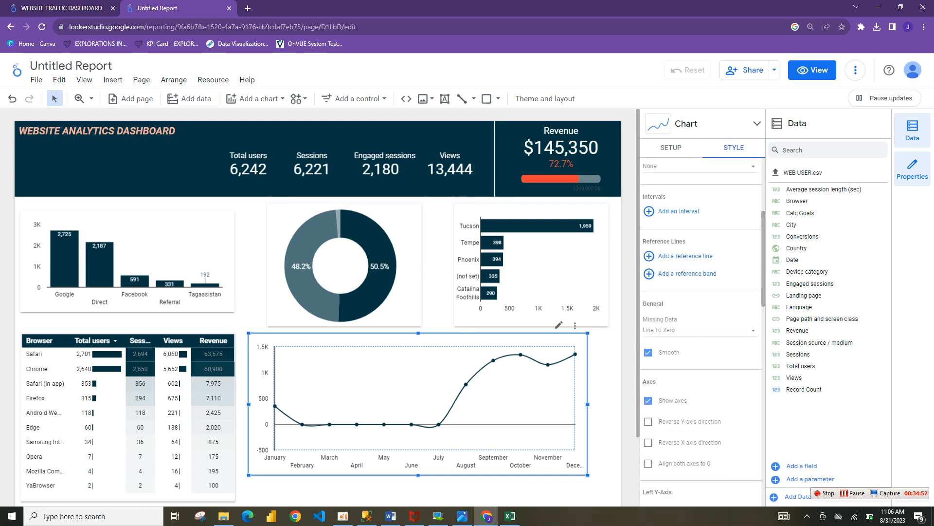
{"action": "left_click", "coordinate": [679, 255]}
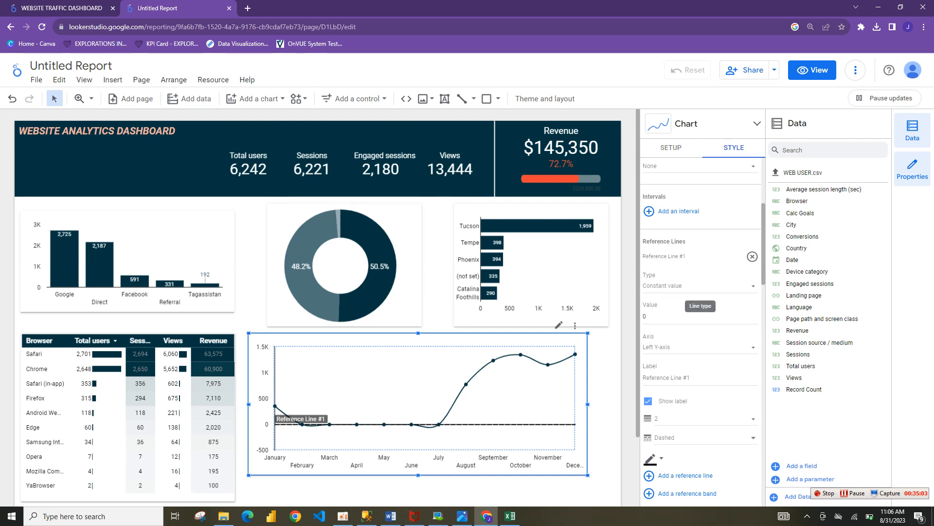
Keep the reference line's type as Constant value and set its value to 1000
{"action": "left_click", "coordinate": [700, 286]}
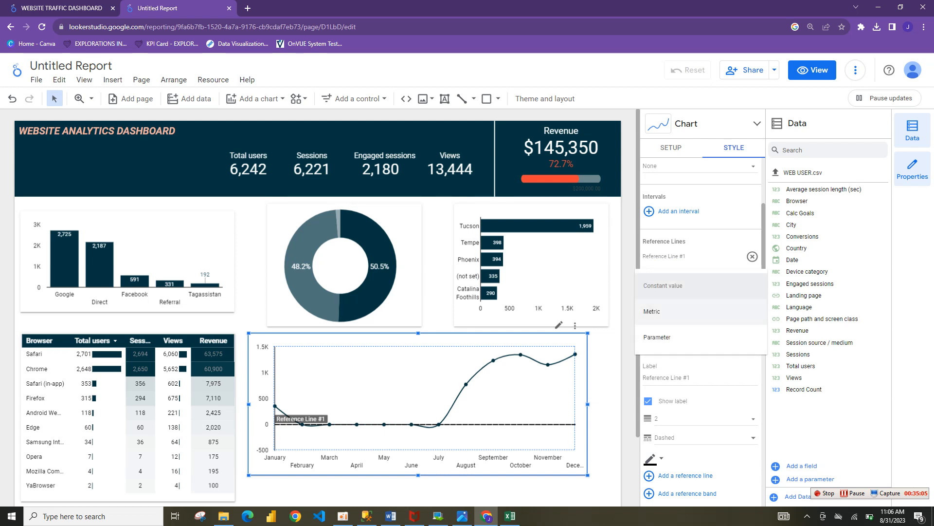
{"action": "left_click", "coordinate": [682, 287]}
{"action": "left_click", "coordinate": [700, 316]}
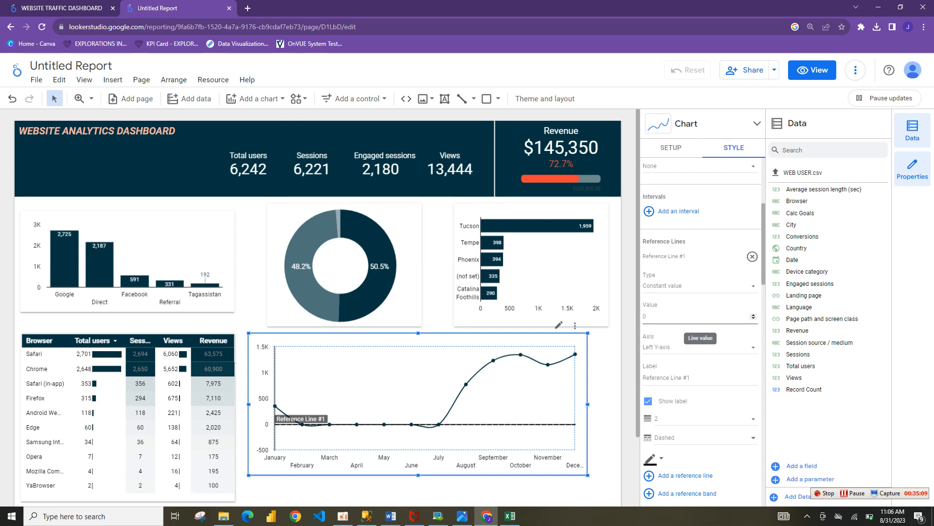
{"action": "type", "text": "00000"}
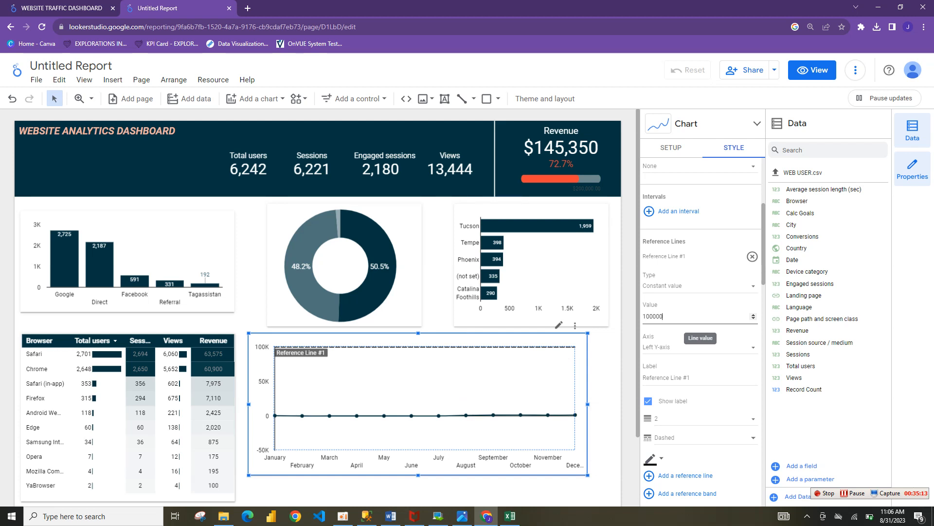
{"action": "key", "text": "BackSpace"}
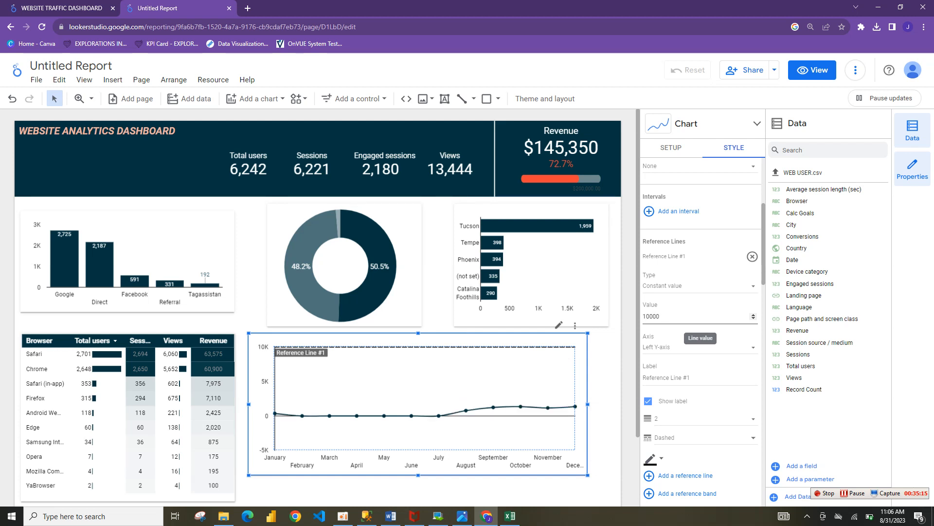
{"action": "key", "text": "BackSpace"}
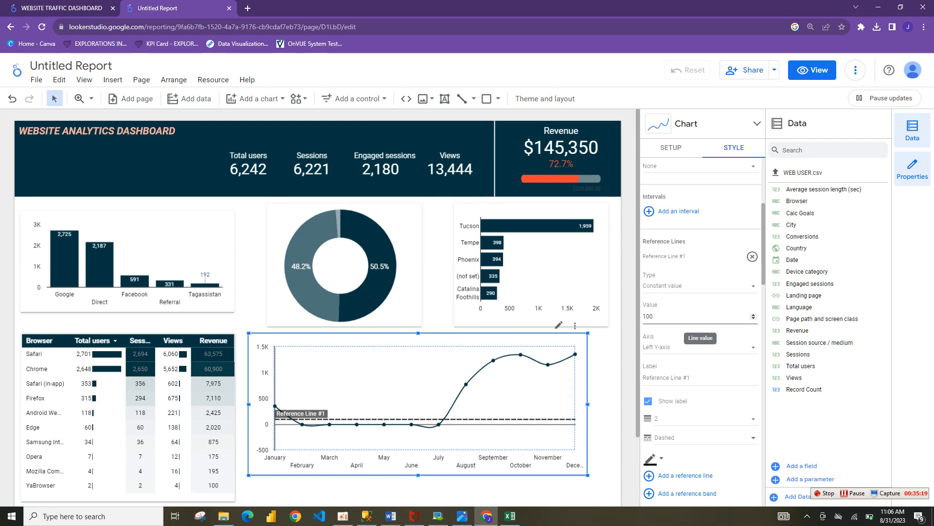
{"action": "type", "text": "0"}
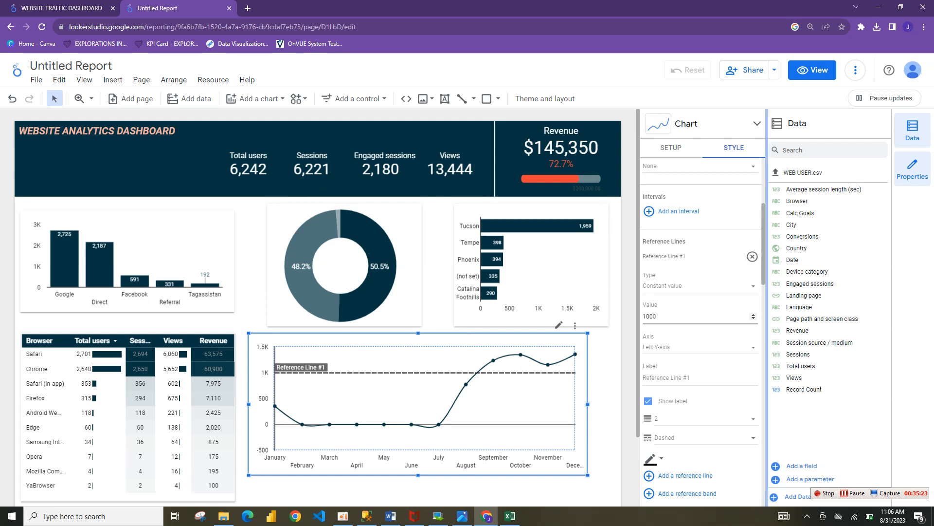
Style the time series chart's reference line as solid green and label it MONTHLY TARGET
{"action": "scroll", "coordinate": [701, 336], "scroll_direction": "down", "scroll_amount": 1}
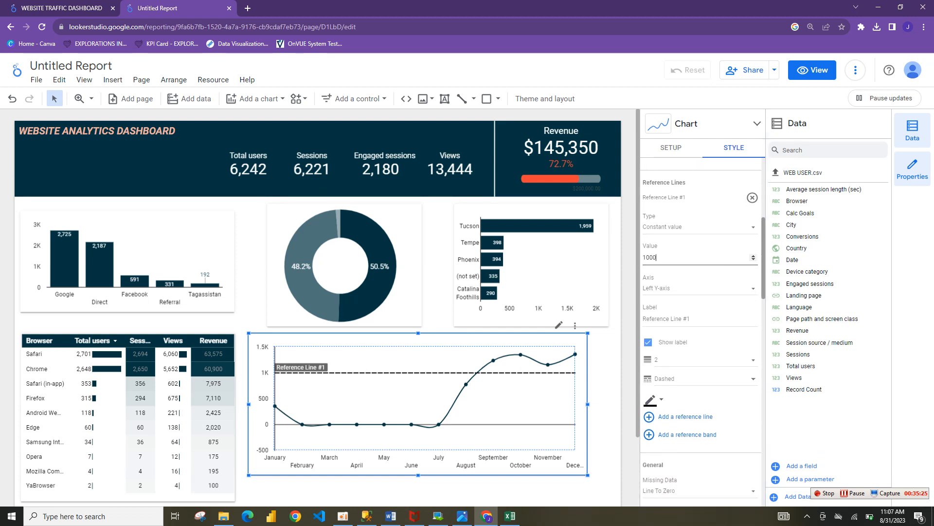
{"action": "scroll", "coordinate": [700, 335], "scroll_direction": "down", "scroll_amount": 1}
{"action": "scroll", "coordinate": [701, 336], "scroll_direction": "up", "scroll_amount": 2}
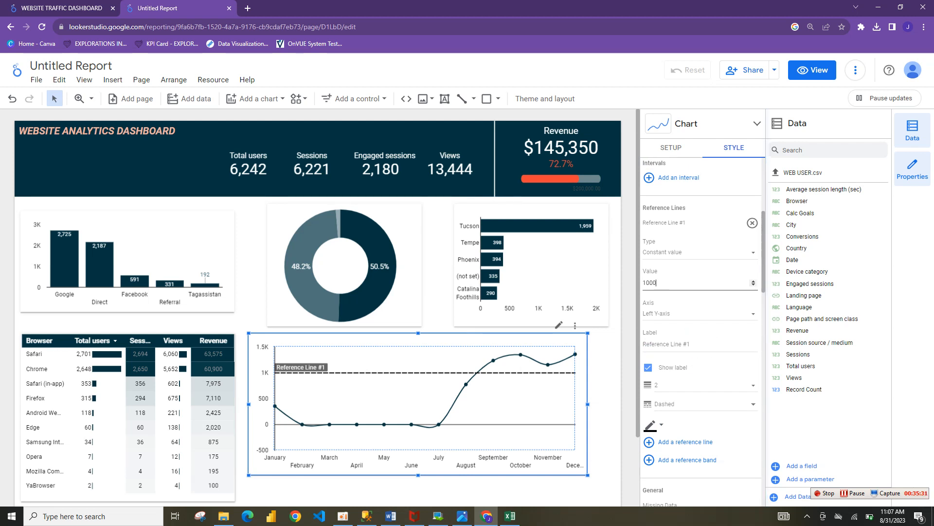
{"action": "left_click", "coordinate": [654, 426]}
{"action": "left_click", "coordinate": [654, 426]}
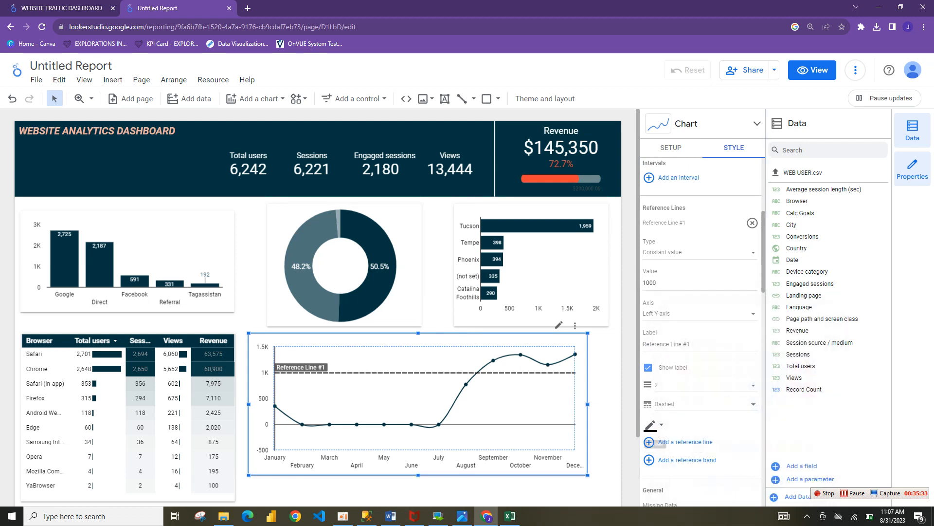
{"action": "left_click", "coordinate": [706, 404]}
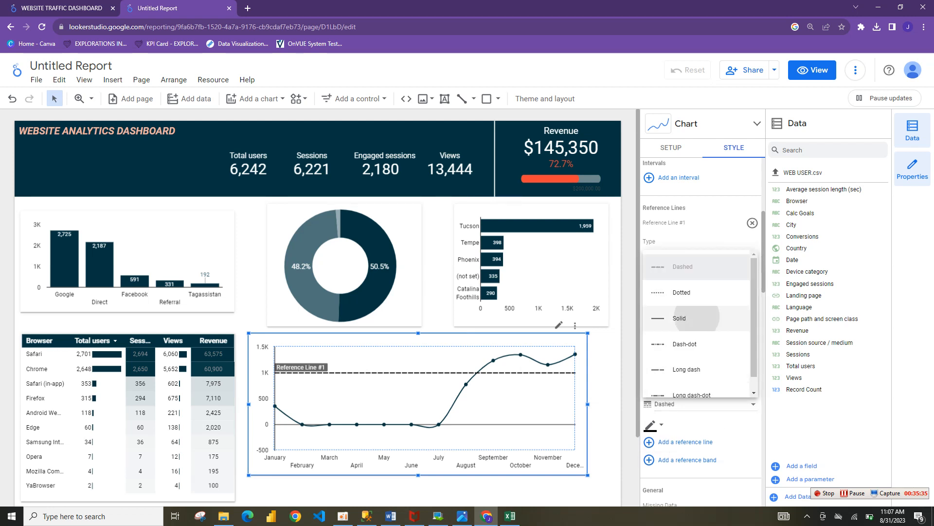
{"action": "left_click", "coordinate": [697, 318]}
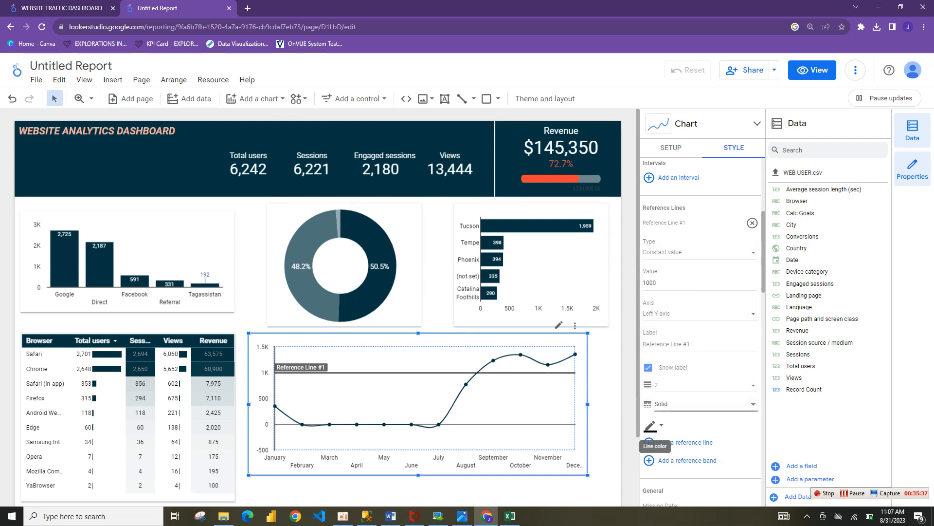
{"action": "left_click", "coordinate": [652, 426]}
{"action": "left_click", "coordinate": [740, 358]}
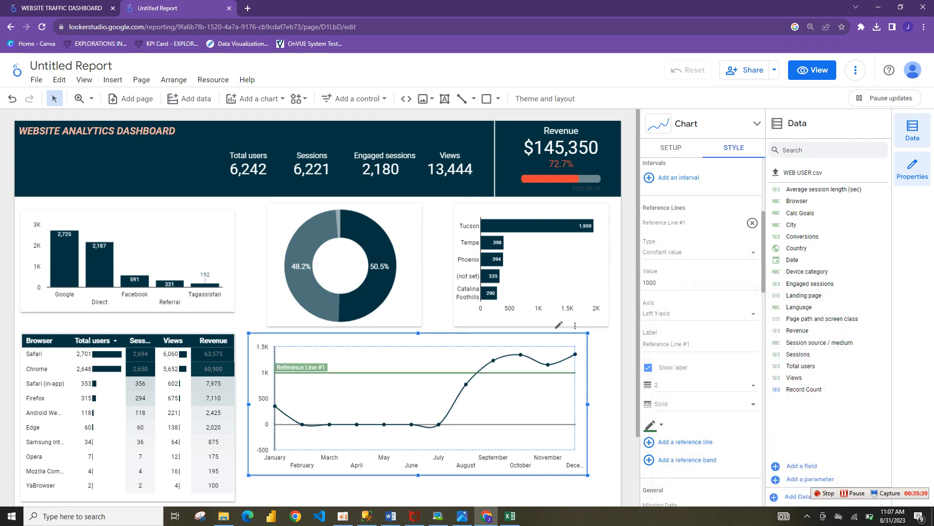
{"action": "left_click", "coordinate": [692, 344]}
{"action": "left_click", "coordinate": [606, 386]}
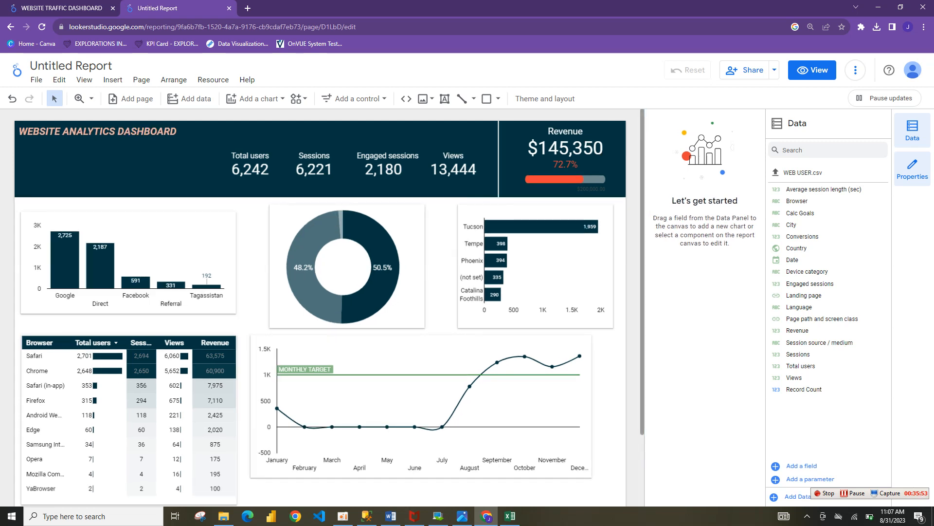
Enlarge the monthly users time series chart in width and height from its lower corner
{"action": "scroll", "coordinate": [321, 307], "scroll_direction": "down", "scroll_amount": 3}
{"action": "scroll", "coordinate": [322, 307], "scroll_direction": "up", "scroll_amount": 3}
{"action": "scroll", "coordinate": [321, 306], "scroll_direction": "down", "scroll_amount": 1}
{"action": "left_click", "coordinate": [422, 402]}
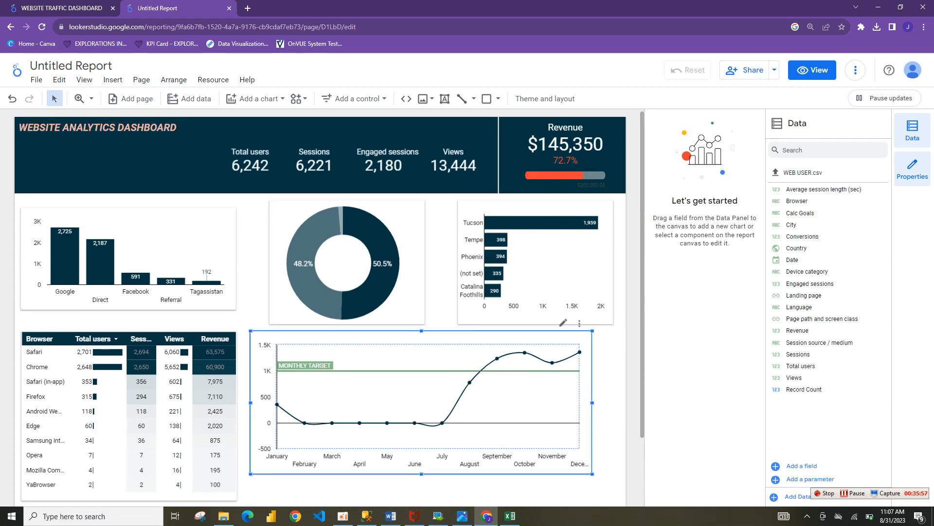
{"action": "left_click_drag", "start_coordinate": [592, 473], "coordinate": [606, 506]}
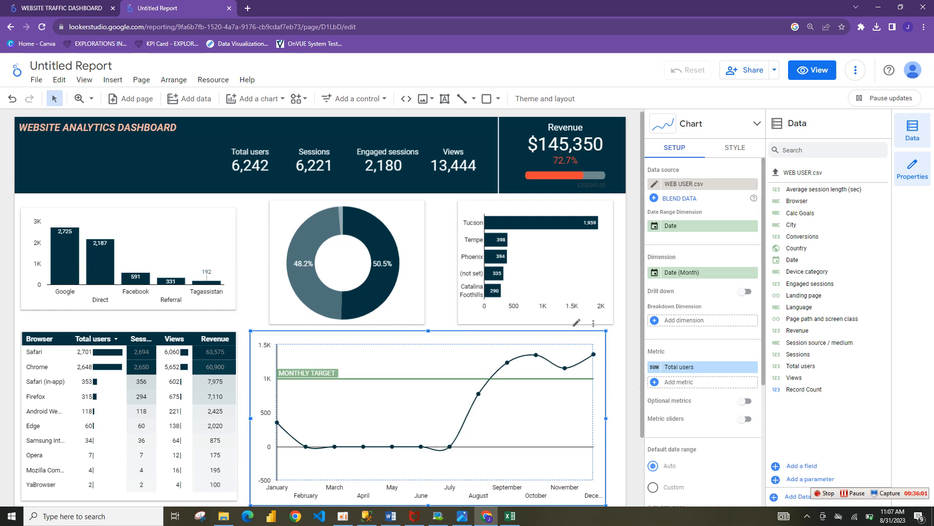
{"action": "scroll", "coordinate": [428, 419], "scroll_direction": "down", "scroll_amount": 1}
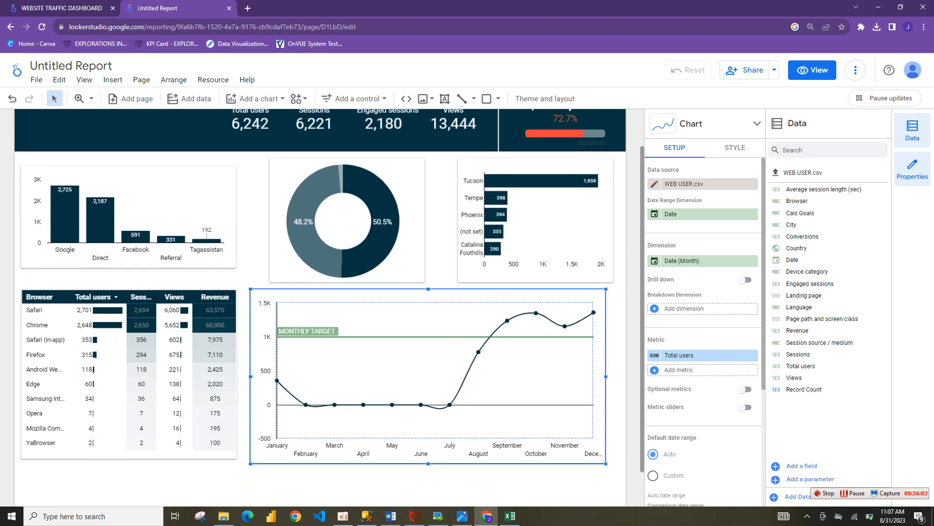
{"action": "scroll", "coordinate": [428, 418], "scroll_direction": "up", "scroll_amount": 1}
{"action": "left_click", "coordinate": [634, 331]}
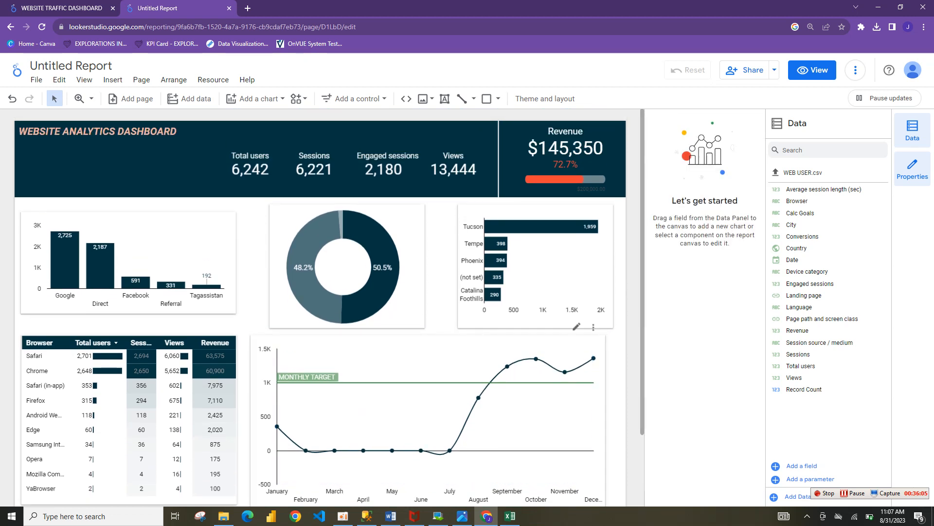
Add a date range control and place it in the header banner beneath the WEBSITE ANALYTICS DASHBOARD title
{"action": "left_click", "coordinate": [514, 189]}
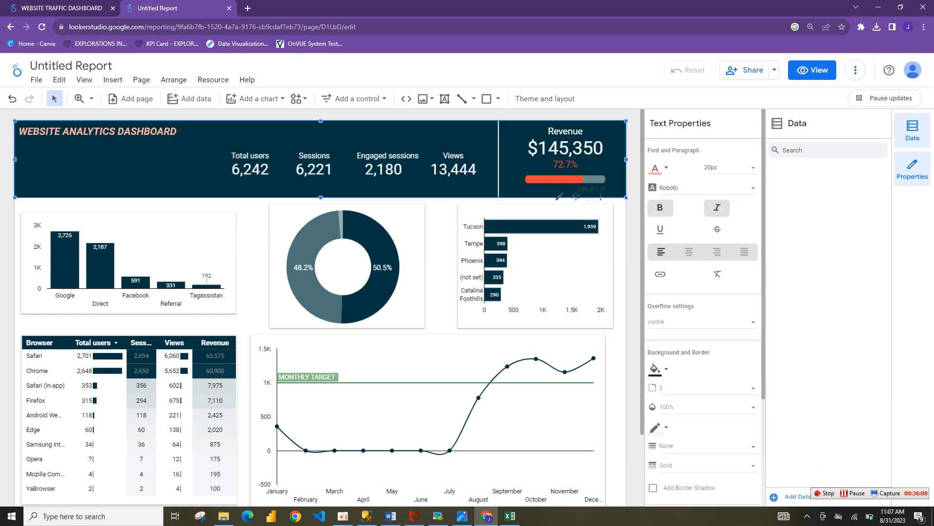
{"action": "left_click", "coordinate": [358, 99]}
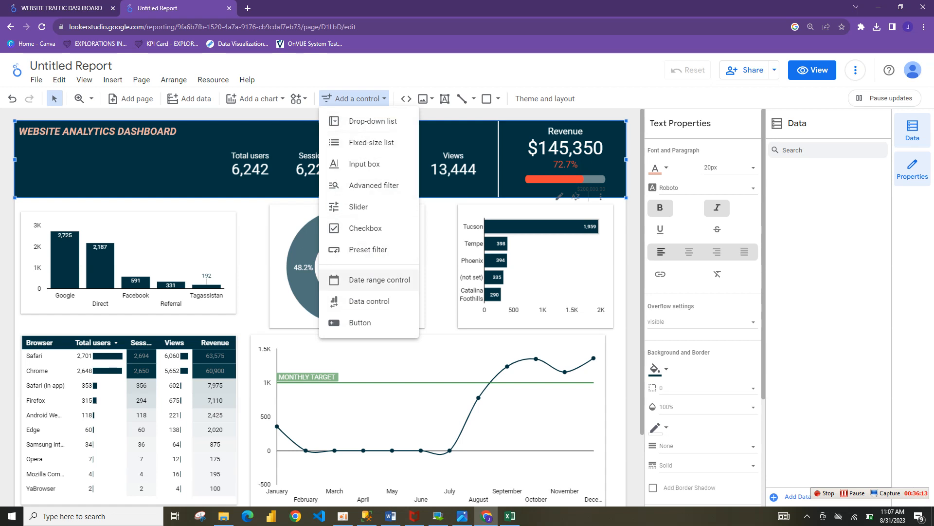
{"action": "left_click", "coordinate": [380, 280]}
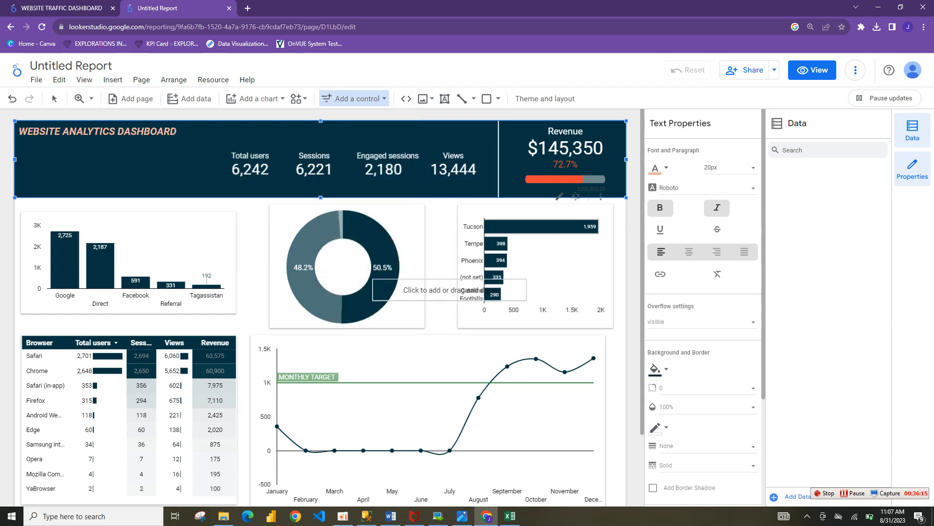
{"action": "left_click", "coordinate": [45, 165]}
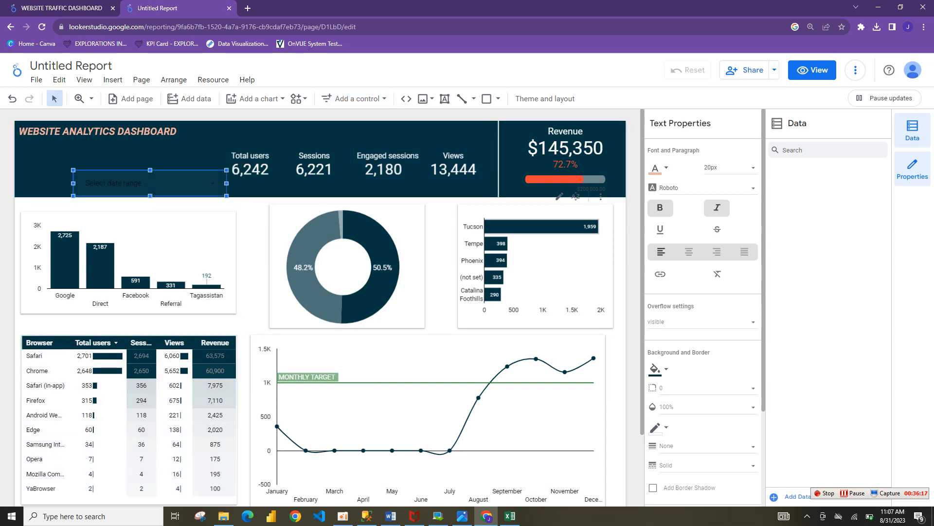
{"action": "left_click_drag", "start_coordinate": [122, 178], "coordinate": [109, 178]}
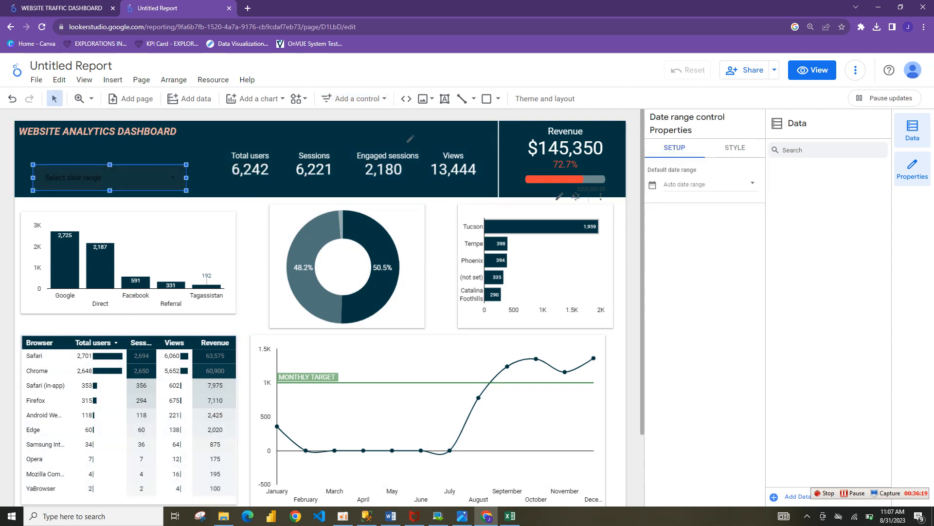
Make the date range control's picker text white and narrow the control to leave space before the Total users scorecard
{"action": "left_click", "coordinate": [735, 148]}
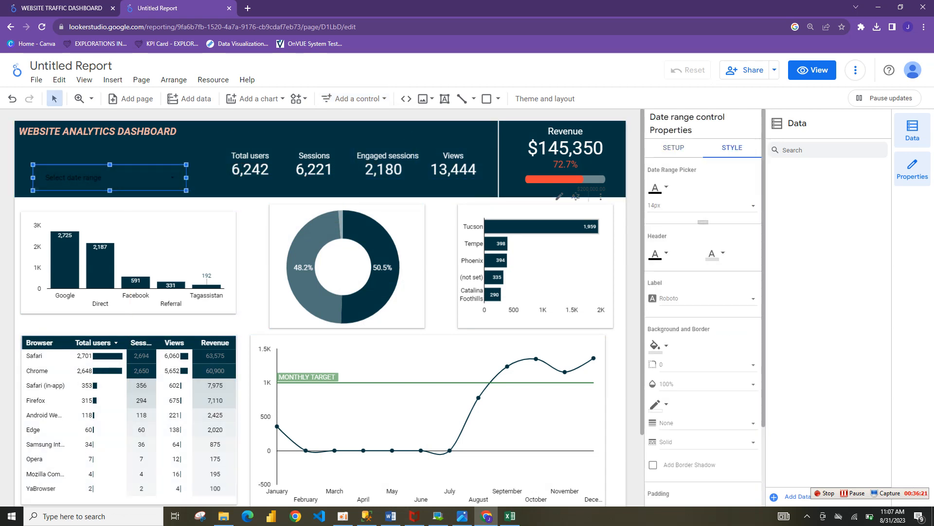
{"action": "left_click", "coordinate": [659, 188]}
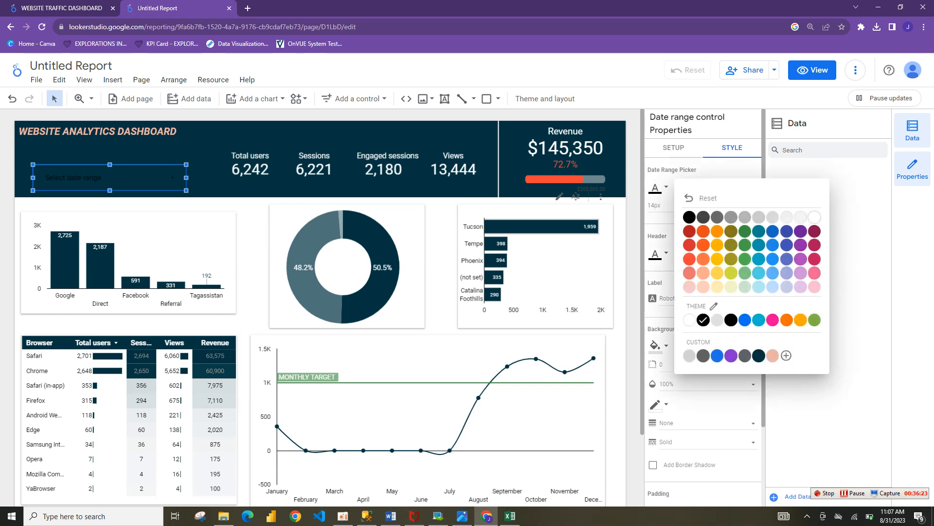
{"action": "left_click", "coordinate": [815, 217]}
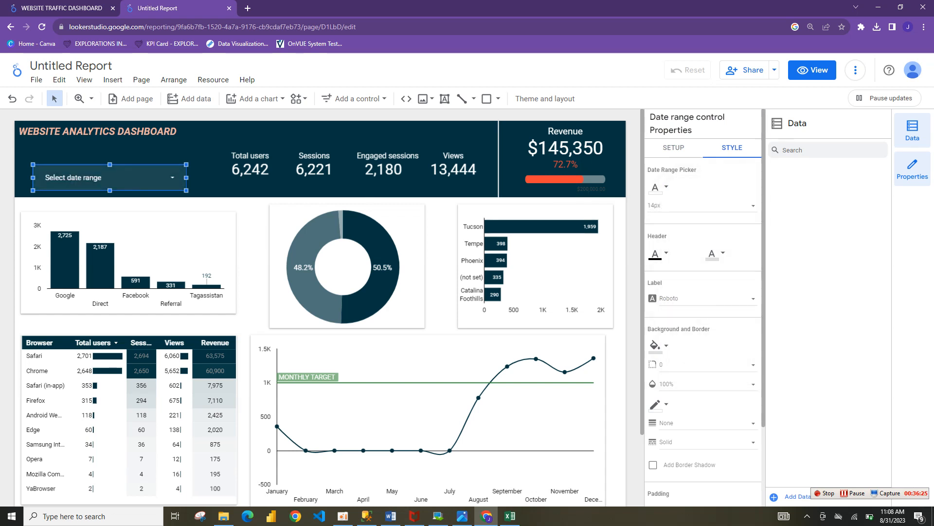
{"action": "left_click_drag", "start_coordinate": [187, 178], "coordinate": [130, 177]}
Filter the report with the date range control from July 1, 2023 to August 16, 2023
{"action": "left_click", "coordinate": [78, 177]}
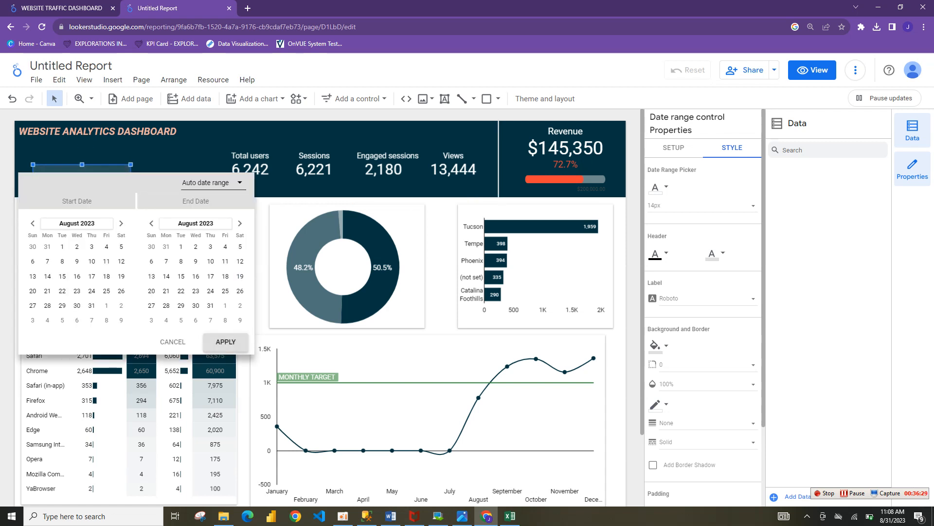
{"action": "left_click", "coordinate": [33, 223]}
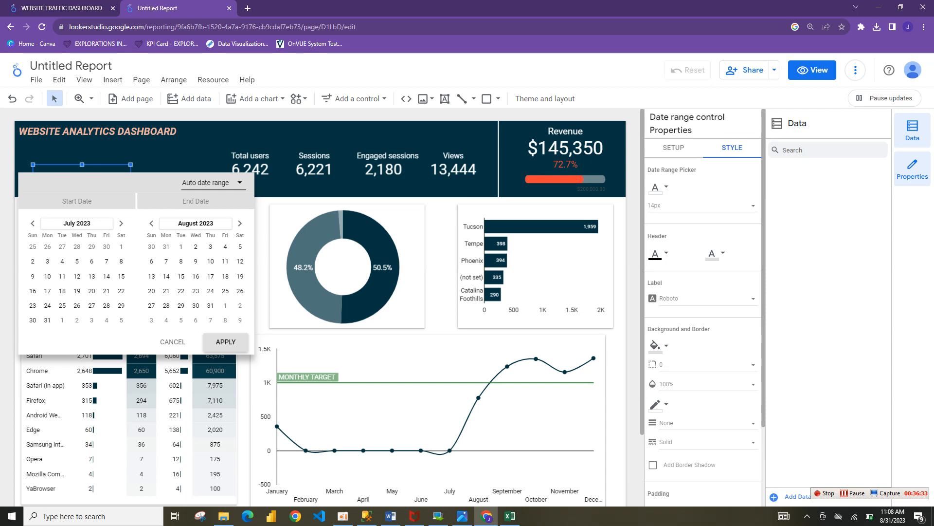
{"action": "left_click", "coordinate": [121, 247]}
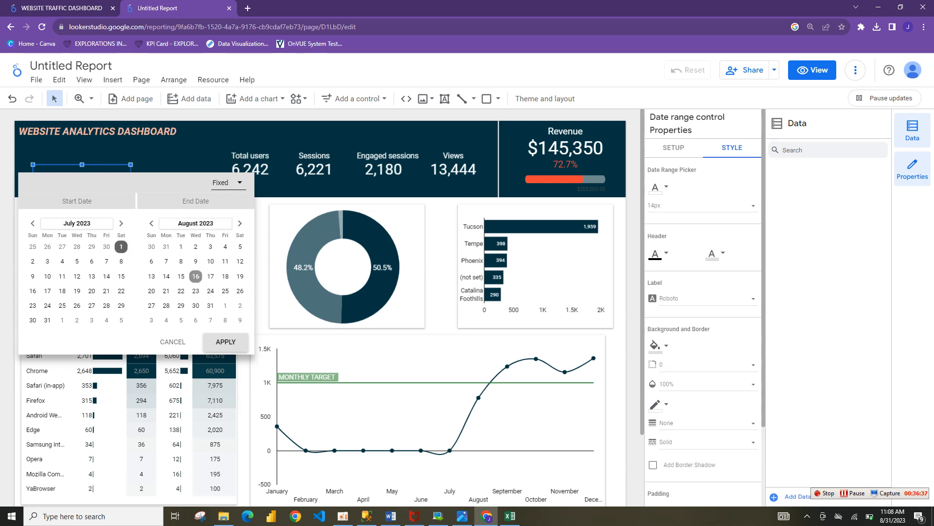
{"action": "left_click", "coordinate": [225, 341]}
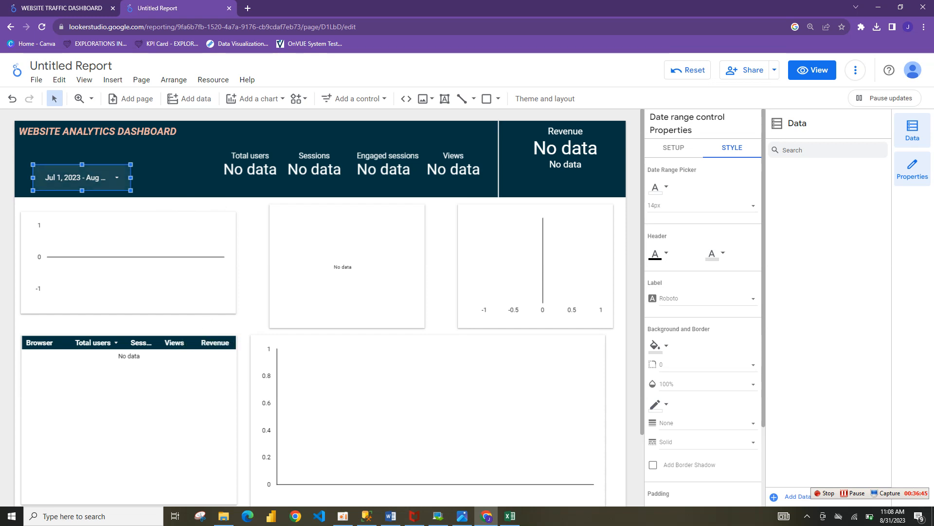
Set the date range control's start date to January 1, 2023
{"action": "left_click", "coordinate": [82, 178]}
{"action": "left_click", "coordinate": [72, 223]}
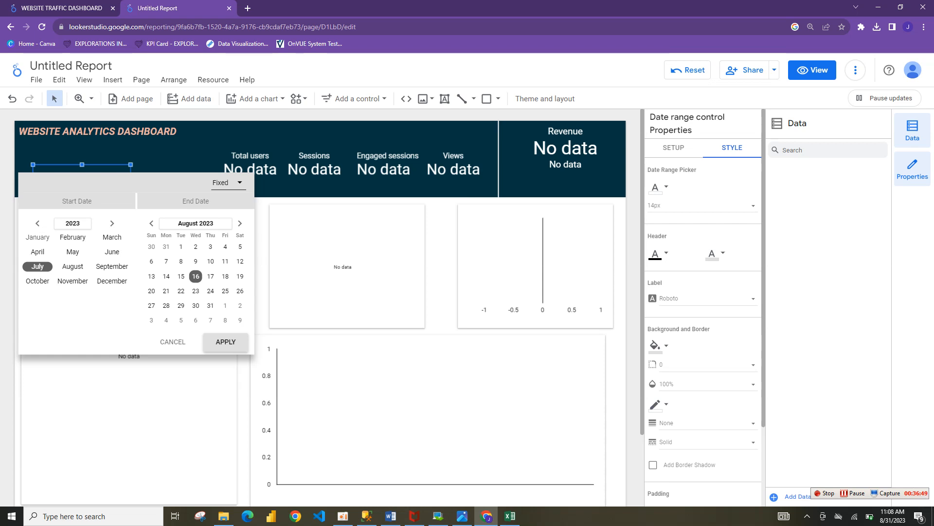
{"action": "left_click", "coordinate": [37, 238]}
{"action": "left_click", "coordinate": [33, 247]}
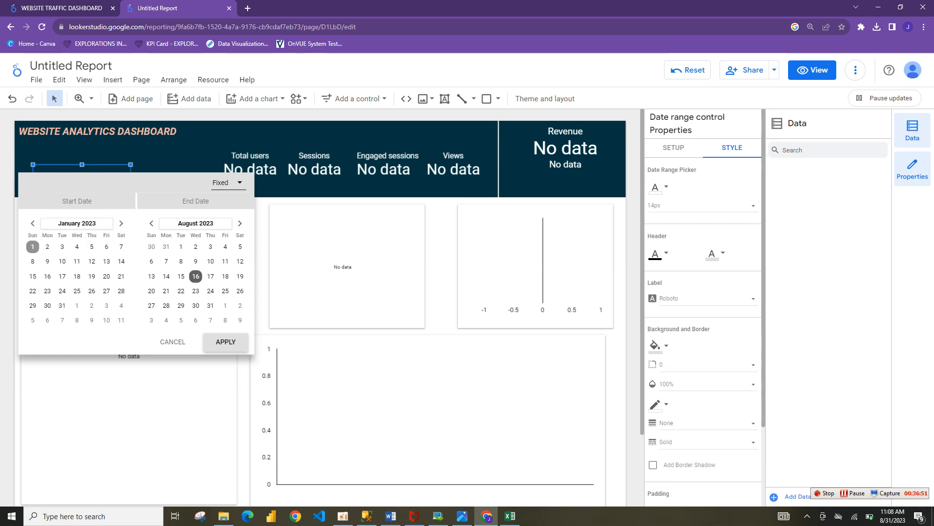
Switch the date range control's start calendar to February 2022
{"action": "left_click", "coordinate": [77, 223]}
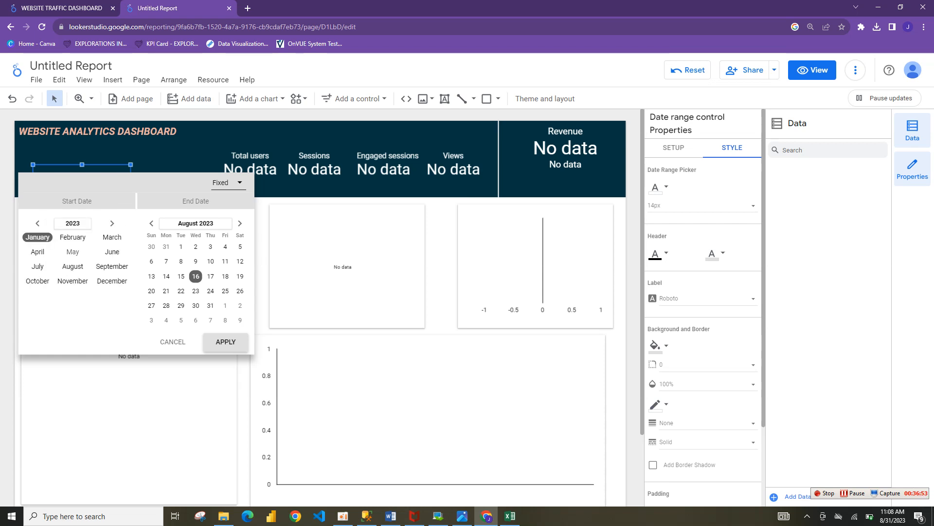
{"action": "left_click", "coordinate": [112, 223]}
{"action": "left_click", "coordinate": [72, 223]}
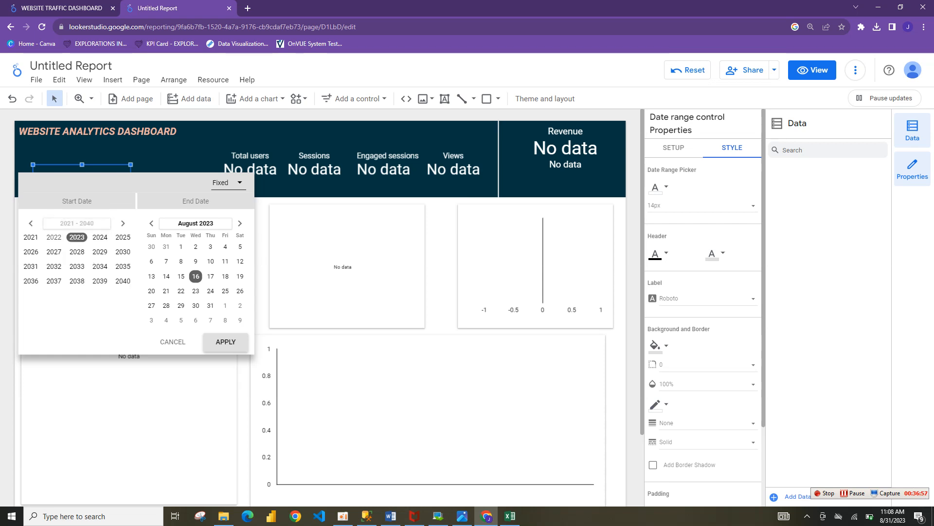
{"action": "left_click", "coordinate": [54, 237]}
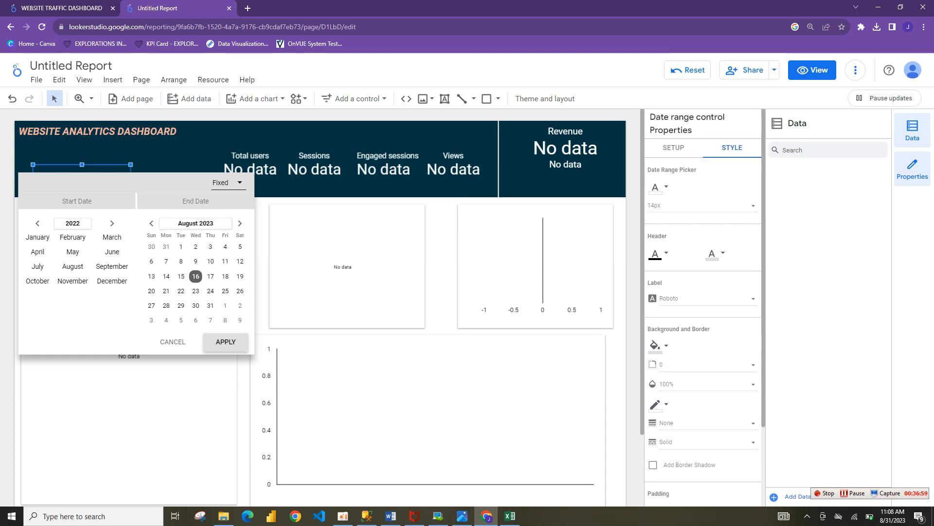
{"action": "left_click", "coordinate": [73, 237]}
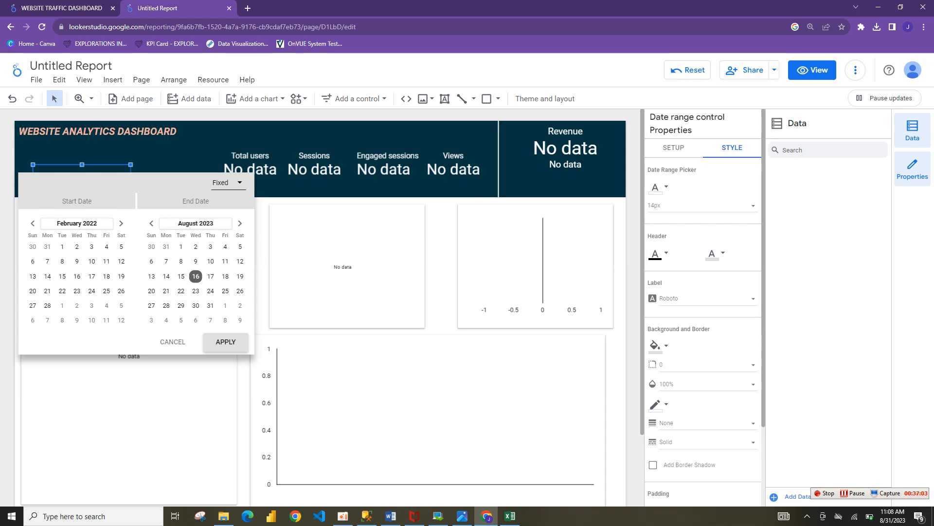
Switch the date range control's end calendar to December 2022 and apply the range
{"action": "left_click", "coordinate": [240, 223]}
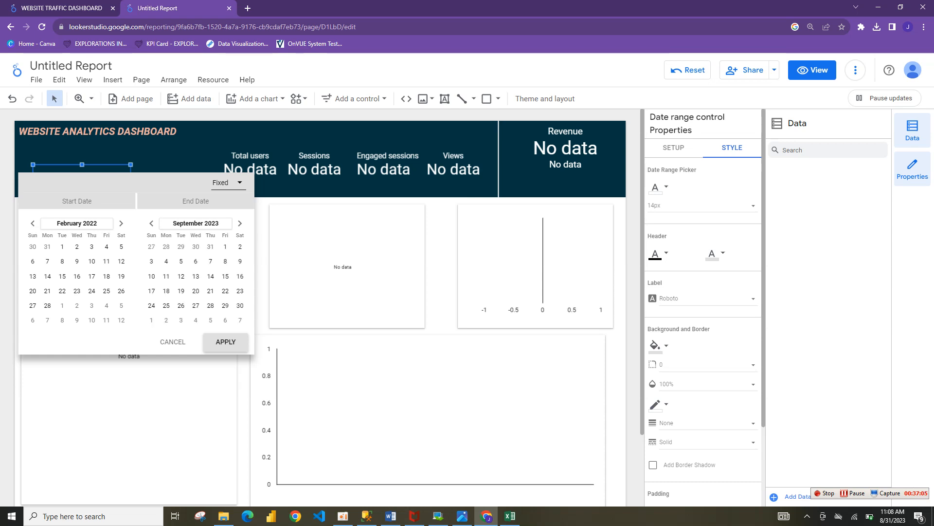
{"action": "left_click", "coordinate": [151, 223]}
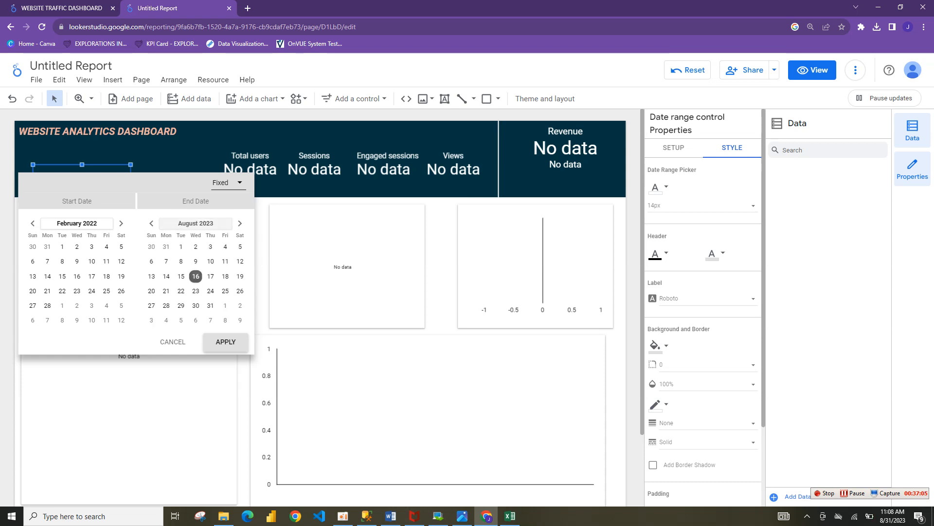
{"action": "left_click", "coordinate": [196, 223]}
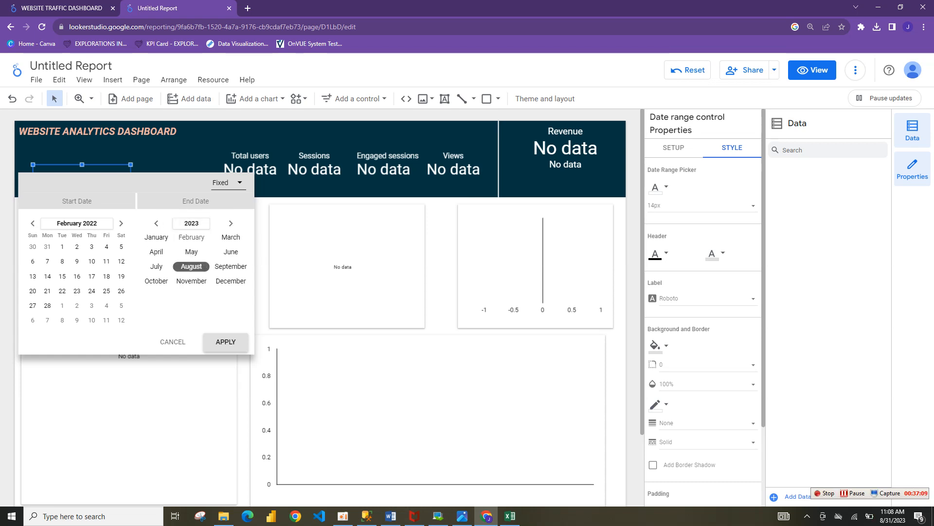
{"action": "left_click", "coordinate": [231, 280]}
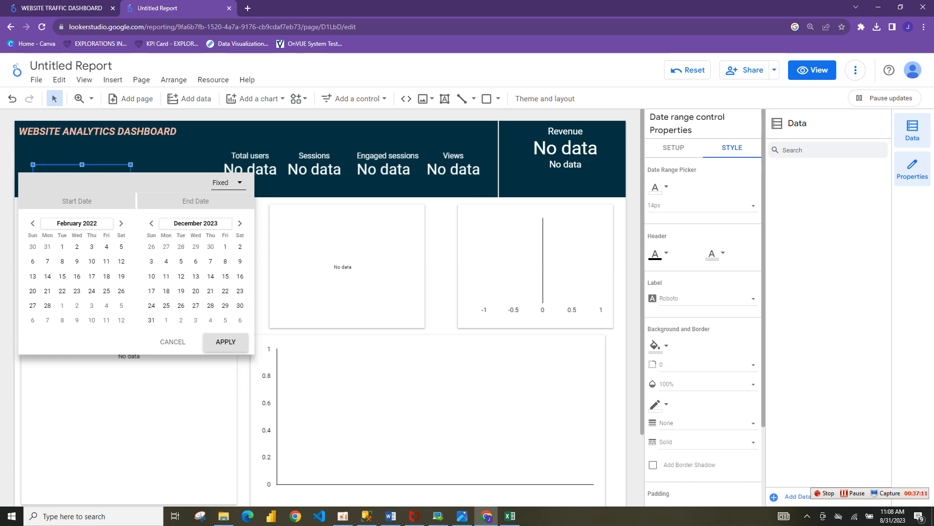
{"action": "left_click", "coordinate": [195, 223]}
{"action": "left_click", "coordinate": [191, 223]}
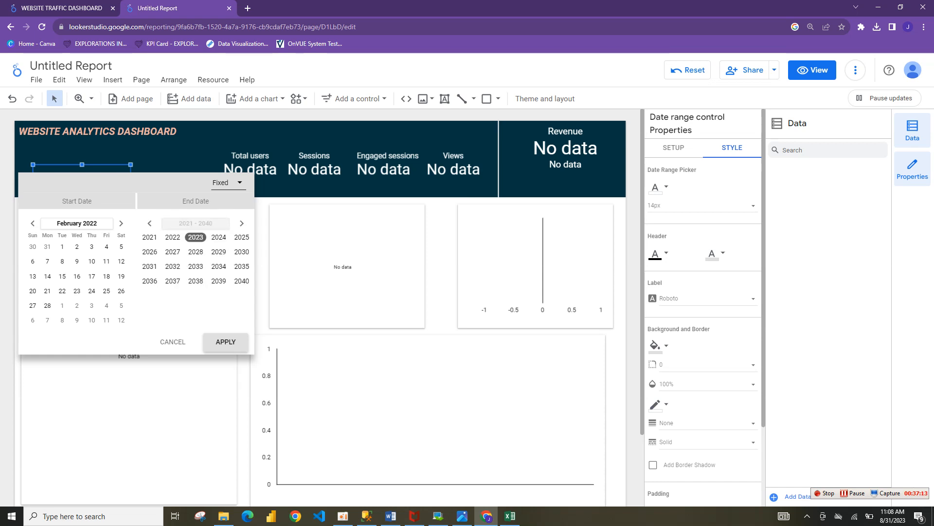
{"action": "left_click", "coordinate": [172, 237]}
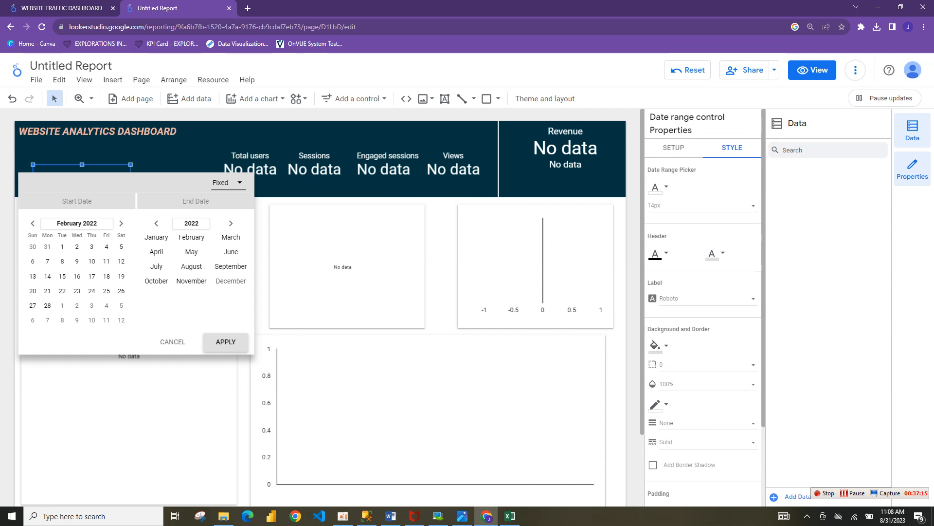
{"action": "left_click", "coordinate": [231, 281]}
{"action": "left_click", "coordinate": [226, 342]}
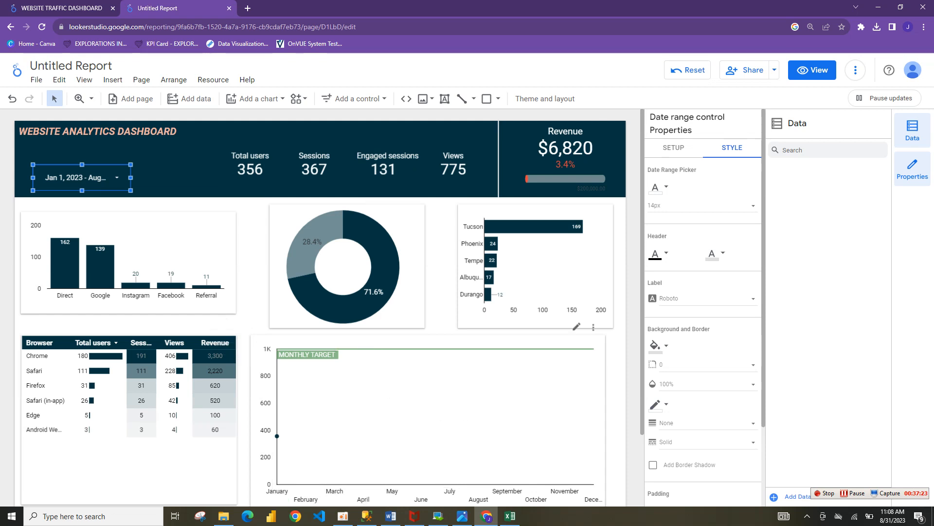
Apply the Last 30 days preset to the date range control
{"action": "left_click", "coordinate": [59, 178]}
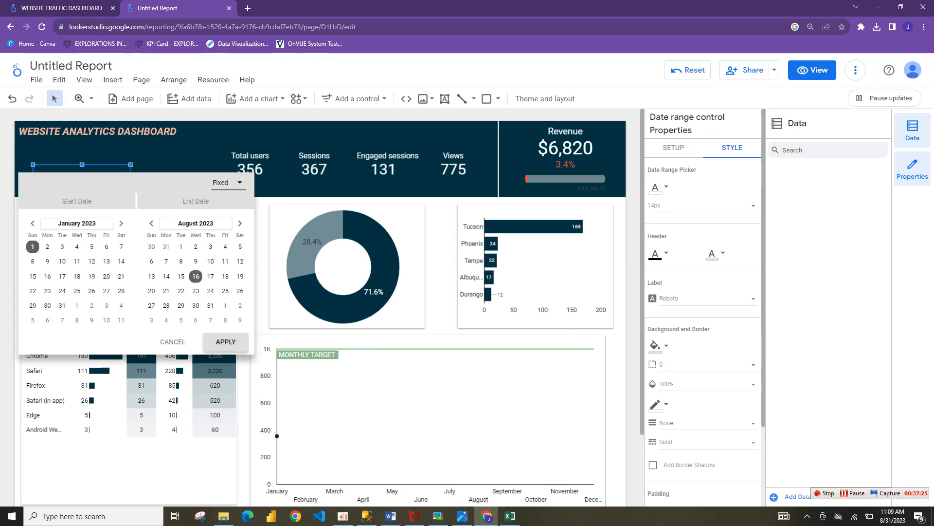
{"action": "left_click", "coordinate": [227, 182]}
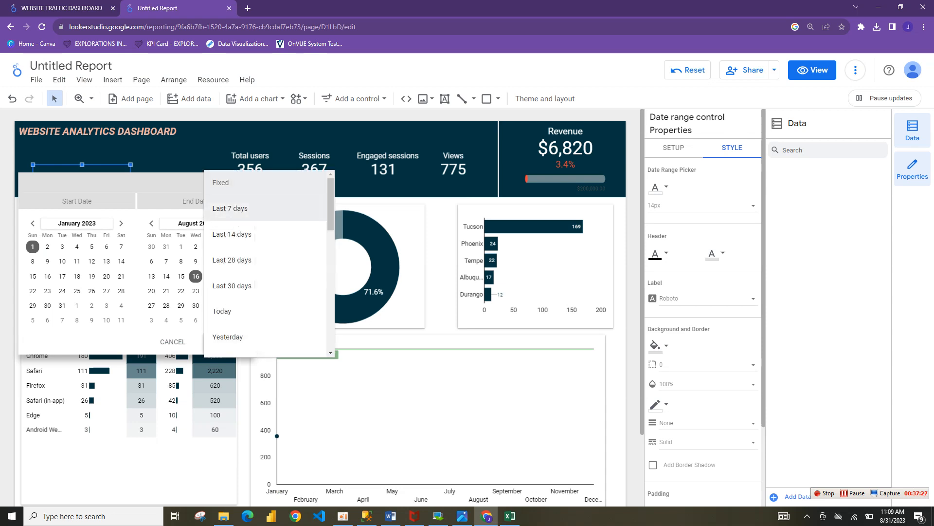
{"action": "left_click", "coordinate": [232, 286]}
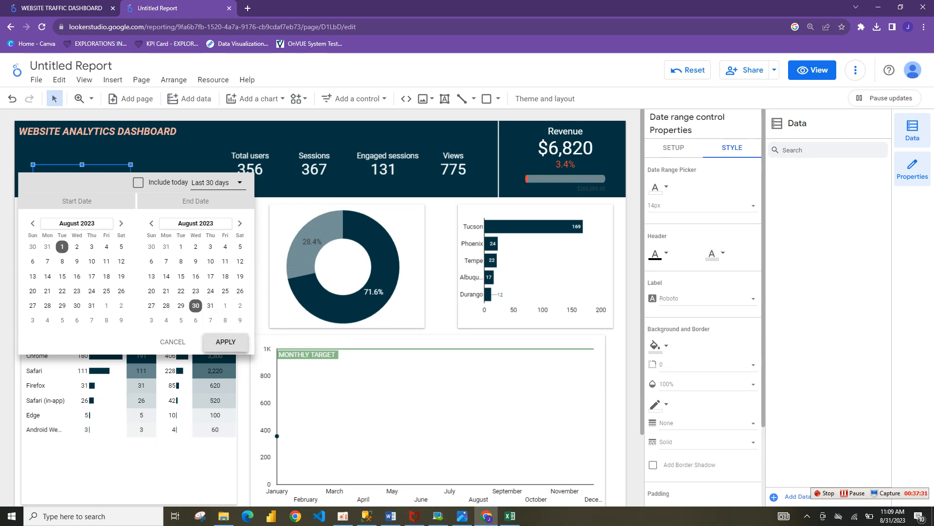
{"action": "left_click", "coordinate": [226, 342]}
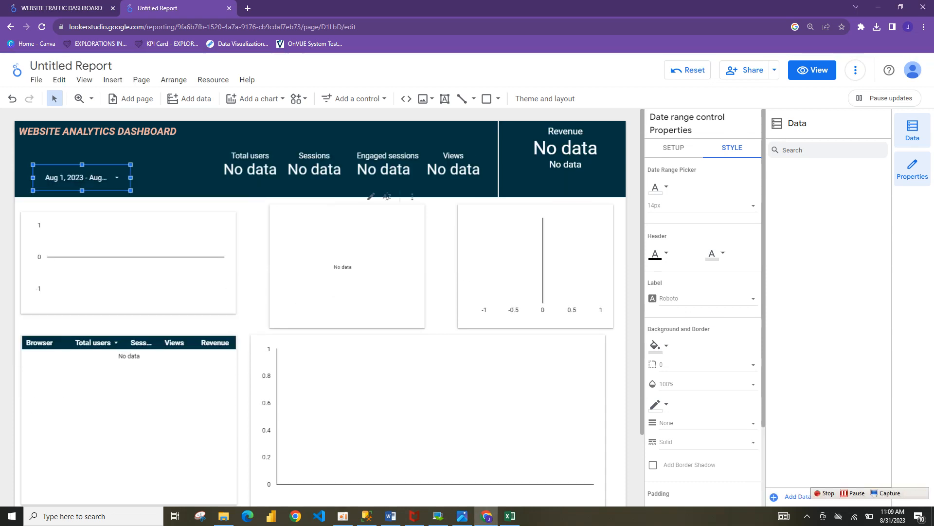
Switch the date range control's start calendar to January 2021, choose August 30, 2023 as the end date and apply the range
{"action": "left_click", "coordinate": [93, 178]}
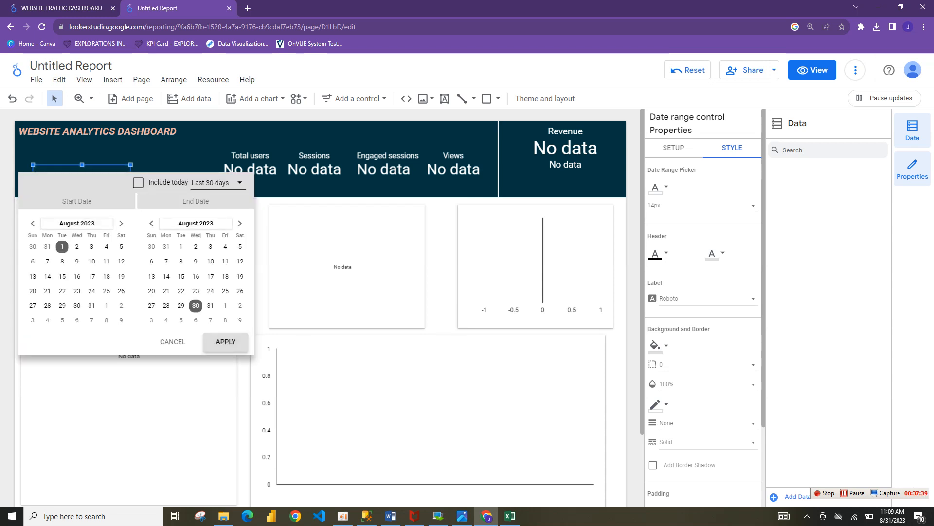
{"action": "left_click", "coordinate": [77, 223]}
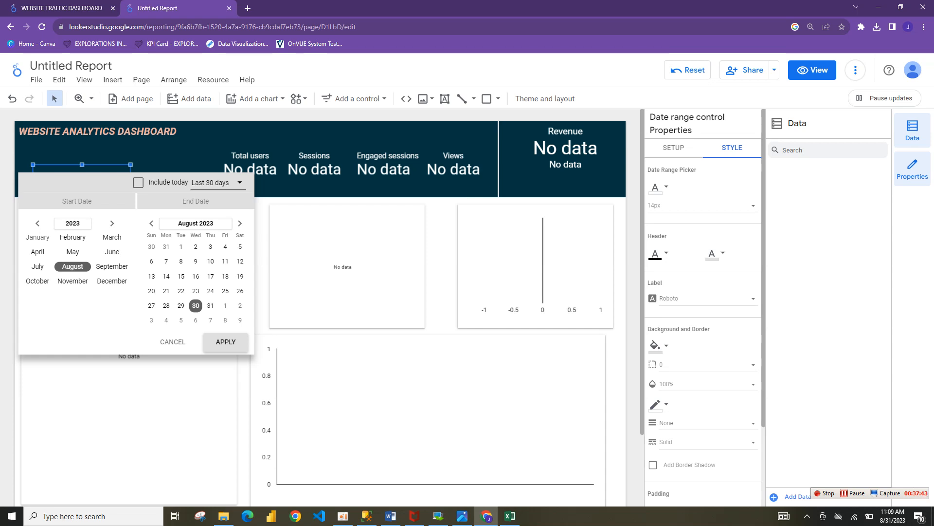
{"action": "left_click", "coordinate": [72, 223]}
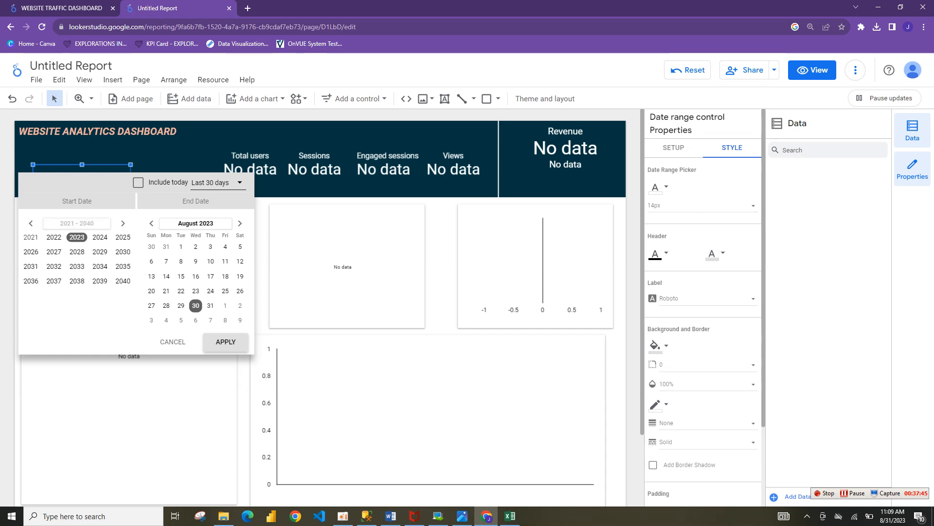
{"action": "left_click", "coordinate": [31, 237]}
{"action": "left_click", "coordinate": [38, 238]}
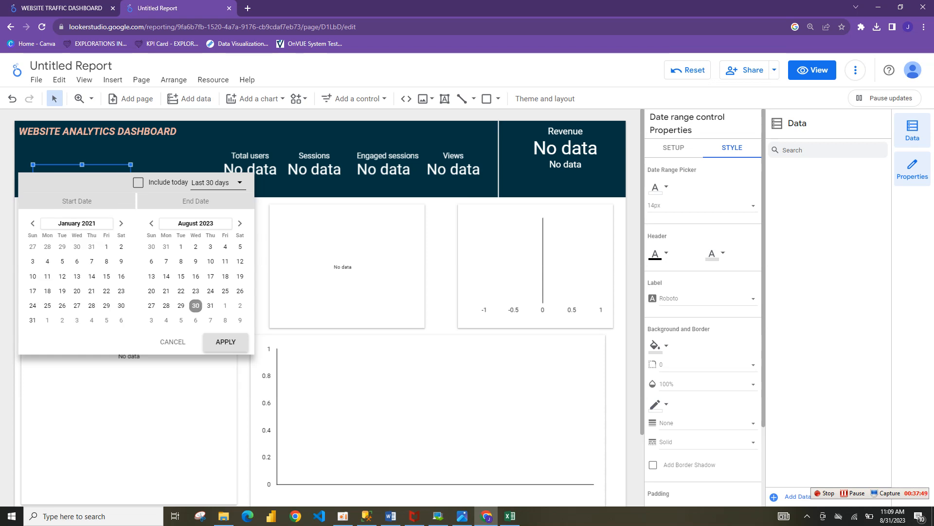
{"action": "left_click", "coordinate": [196, 305]}
{"action": "left_click", "coordinate": [225, 341]}
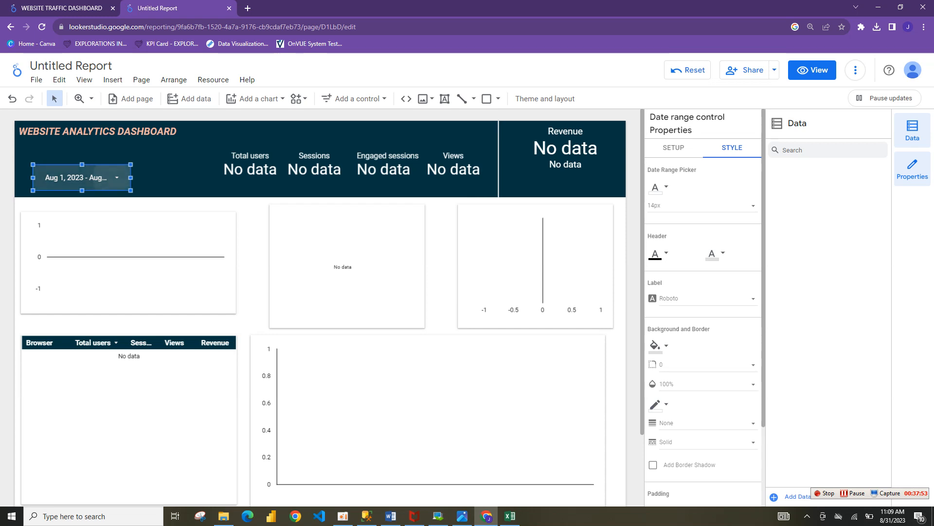
{"action": "left_click", "coordinate": [89, 177]}
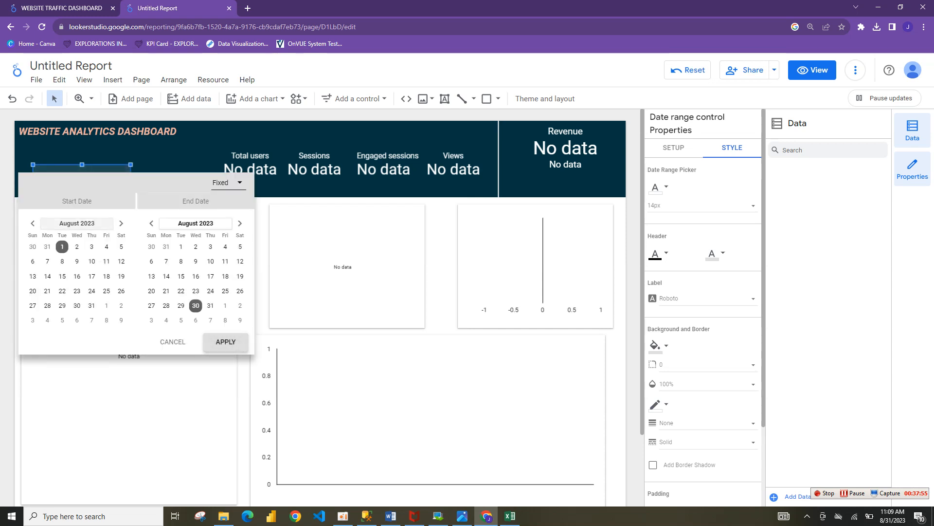
{"action": "left_click", "coordinate": [77, 223]}
{"action": "left_click", "coordinate": [73, 223]}
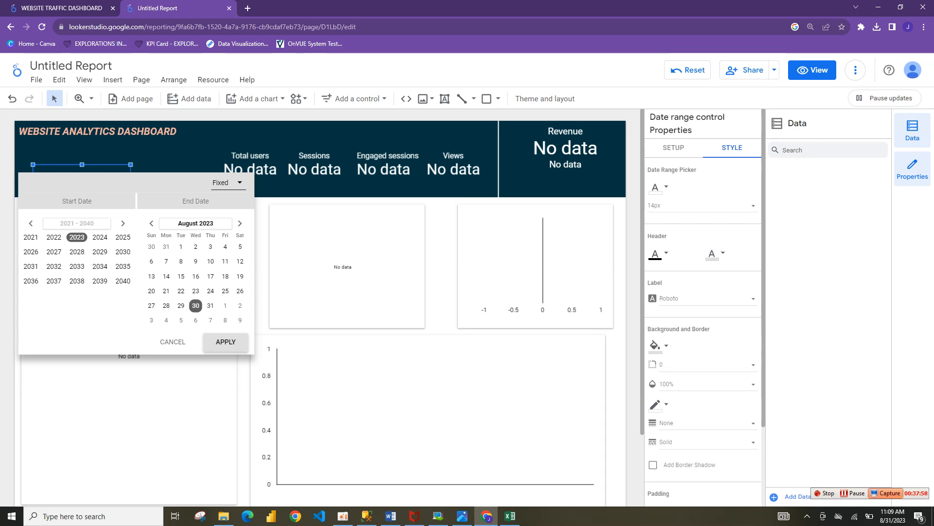
{"action": "left_click", "coordinate": [853, 493]}
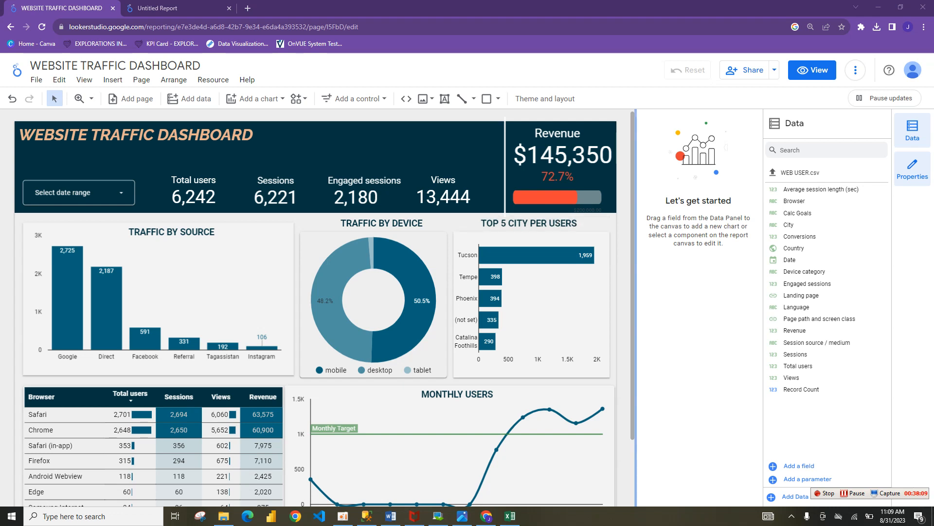
Set the WEBSITE TRAFFIC DASHBOARD report's link sharing to Public and save the sharing settings
{"action": "scroll", "coordinate": [316, 306], "scroll_direction": "down", "scroll_amount": 2}
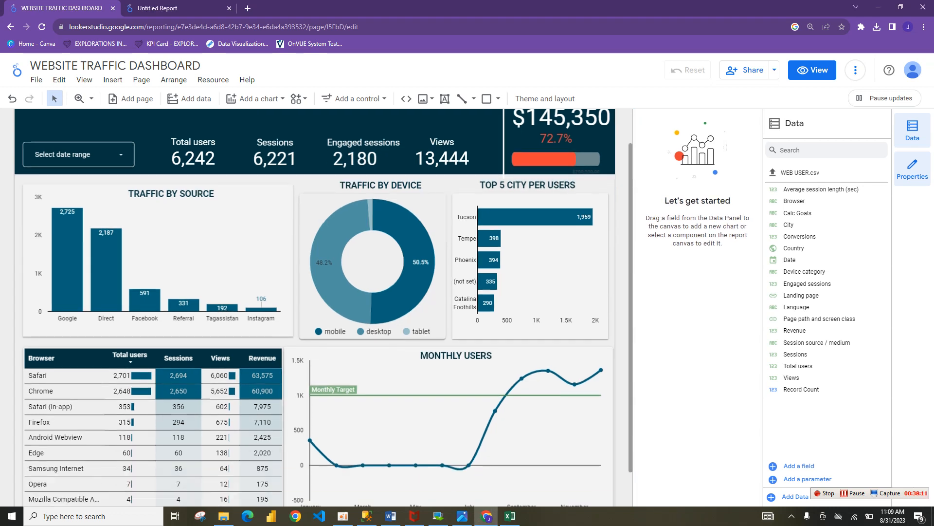
{"action": "scroll", "coordinate": [316, 307], "scroll_direction": "up", "scroll_amount": 2}
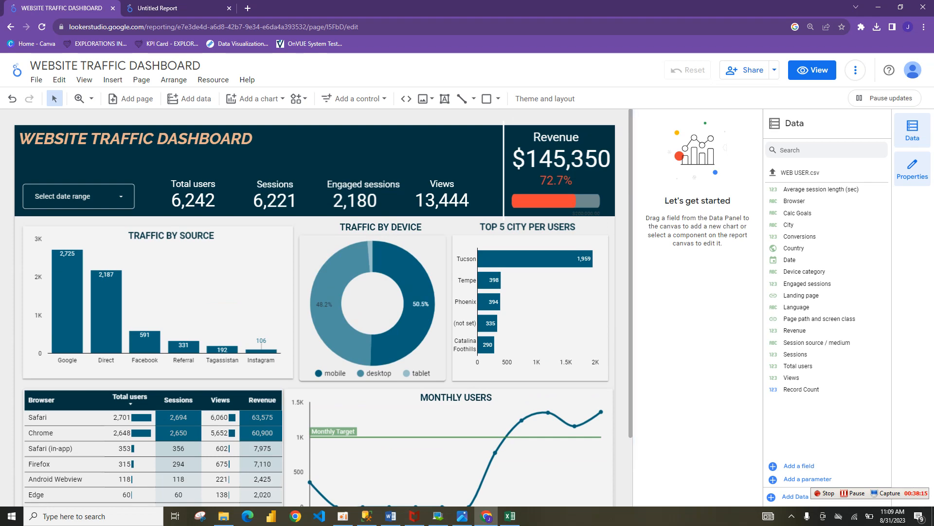
{"action": "left_click", "coordinate": [743, 69]}
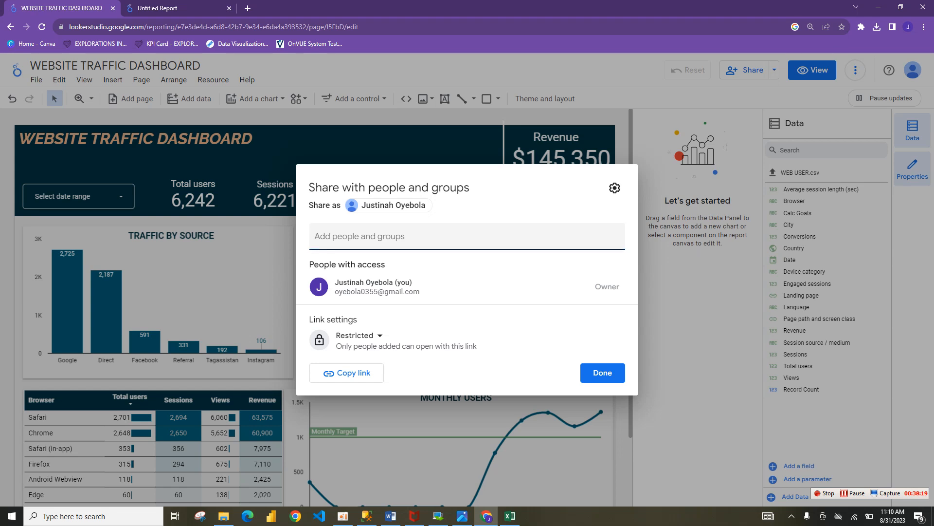
{"action": "left_click", "coordinate": [358, 335]}
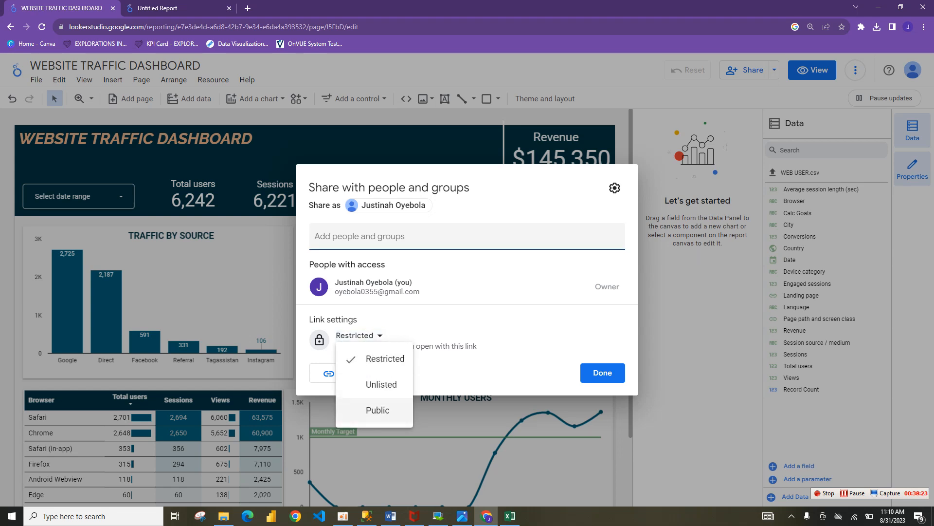
{"action": "left_click", "coordinate": [378, 410]}
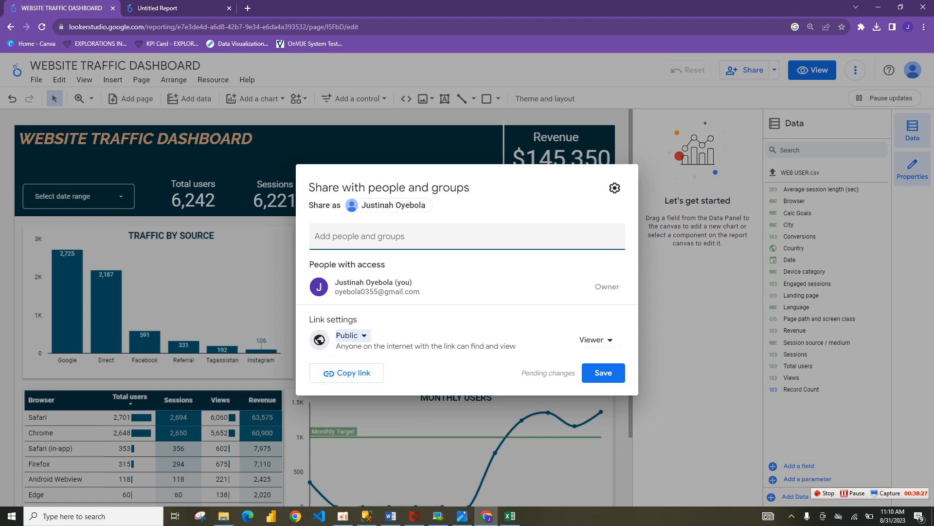
{"action": "left_click", "coordinate": [603, 373]}
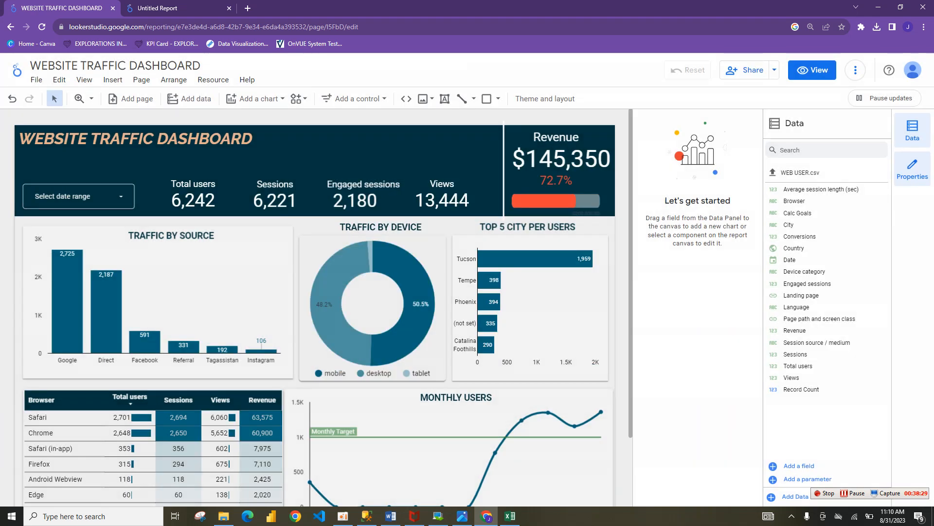
Download the WEBSITE TRAFFIC DASHBOARD report as a PDF with default options and open the downloaded file to check its page
{"action": "left_click", "coordinate": [774, 70]}
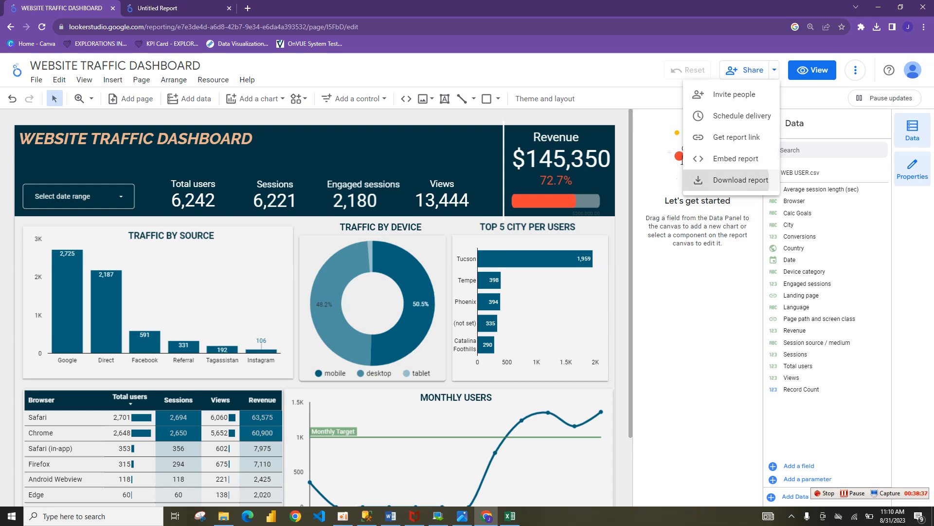
{"action": "left_click", "coordinate": [741, 180]}
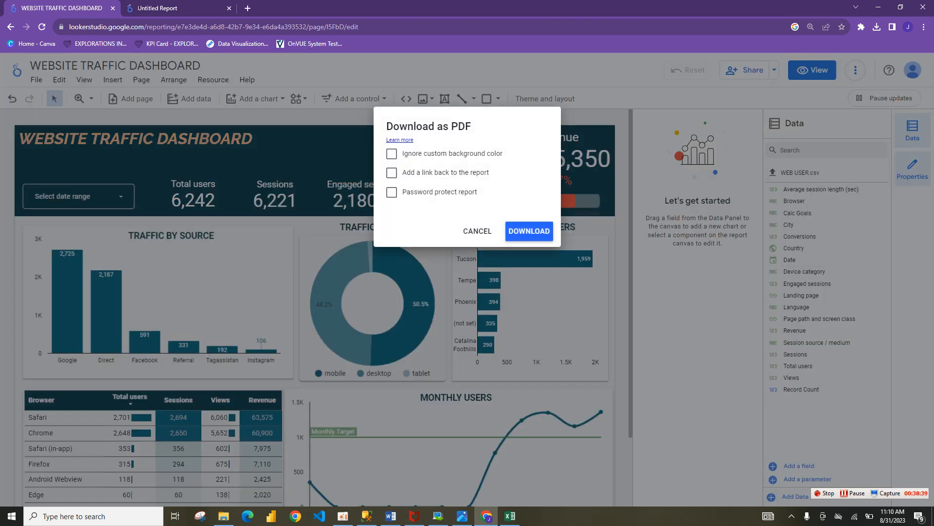
{"action": "left_click", "coordinate": [529, 230]}
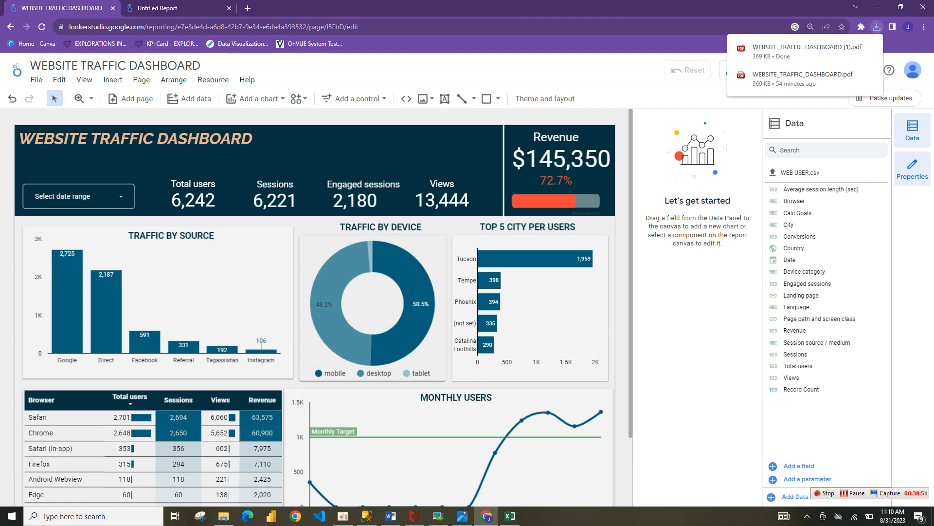
{"action": "left_click", "coordinate": [797, 51]}
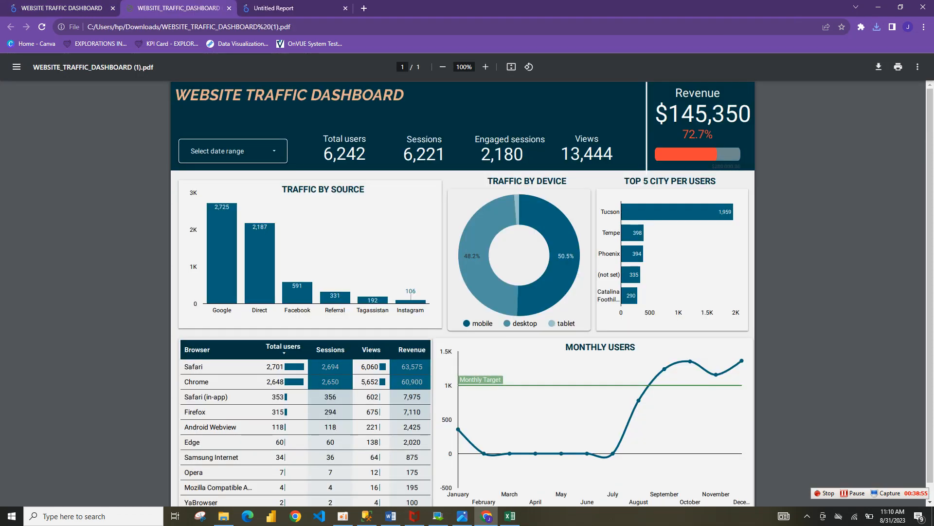
{"action": "scroll", "coordinate": [552, 292], "scroll_direction": "down", "scroll_amount": 1}
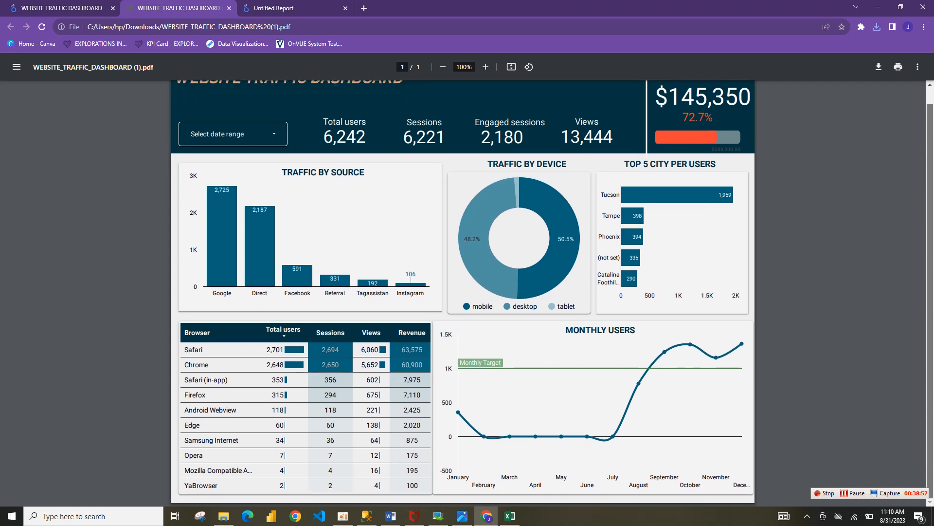
{"action": "scroll", "coordinate": [553, 292], "scroll_direction": "up", "scroll_amount": 1}
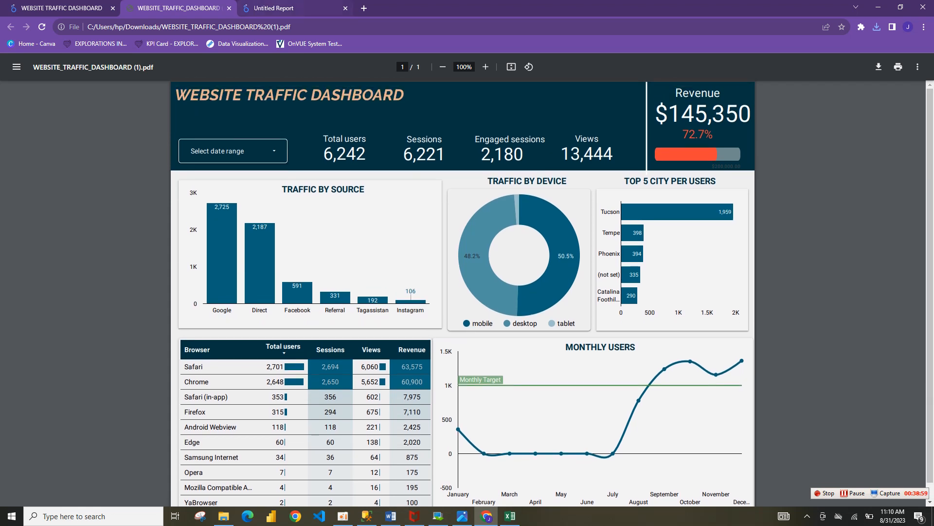
Return to the WEBSITE TRAFFIC DASHBOARD report and review its scorecards, charts and browser table
{"action": "left_click", "coordinate": [62, 8]}
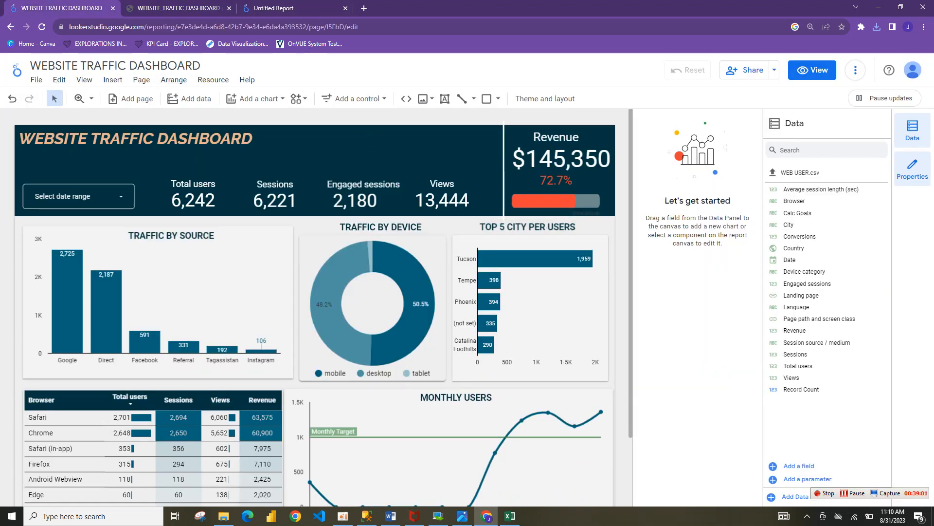
{"action": "scroll", "coordinate": [315, 307], "scroll_direction": "down", "scroll_amount": 2}
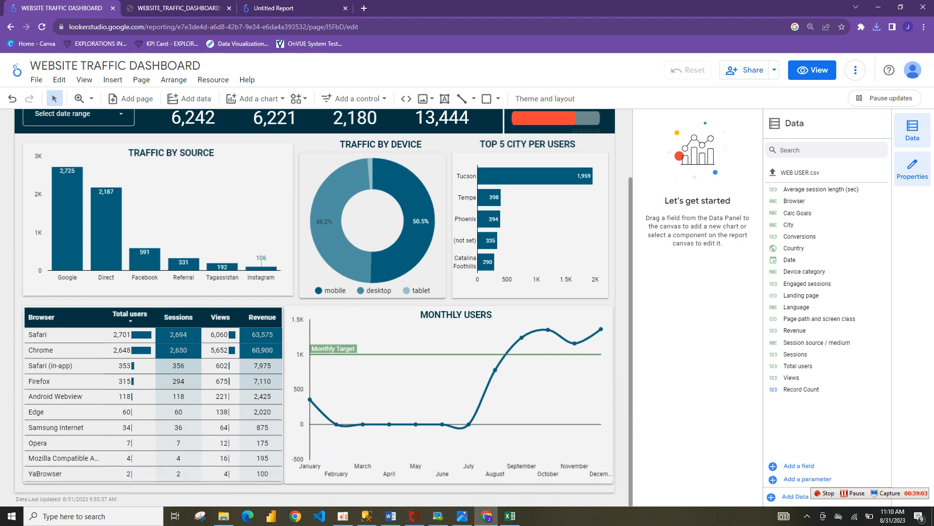
{"action": "scroll", "coordinate": [315, 307], "scroll_direction": "up", "scroll_amount": 2}
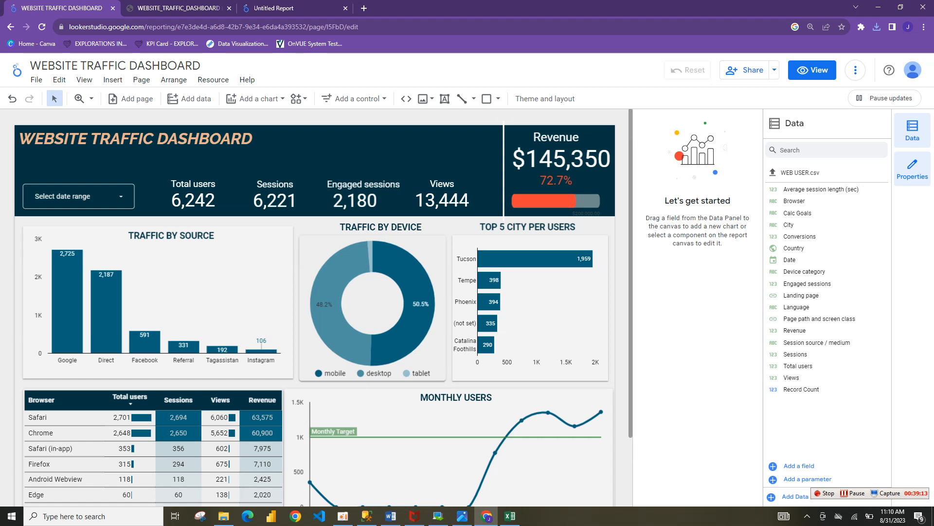
{"action": "scroll", "coordinate": [315, 306], "scroll_direction": "down", "scroll_amount": 2}
{"action": "scroll", "coordinate": [323, 307], "scroll_direction": "up", "scroll_amount": 2}
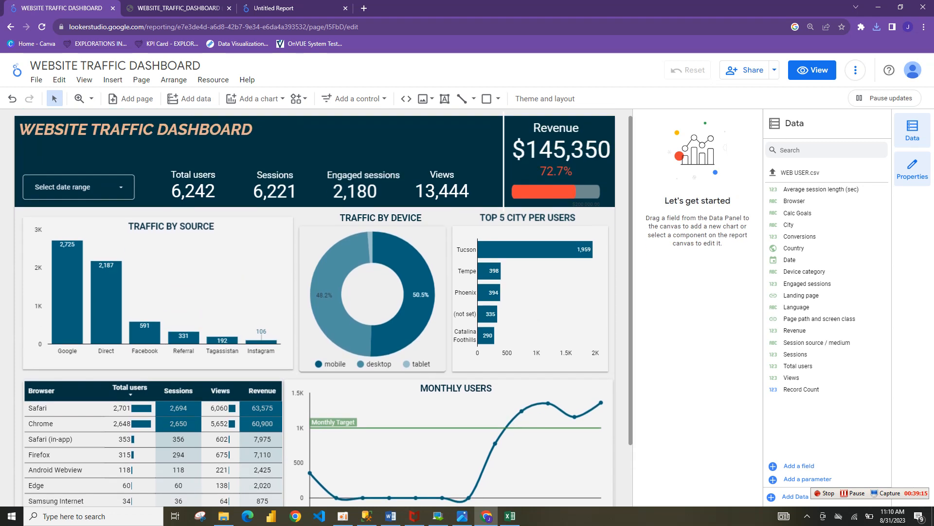